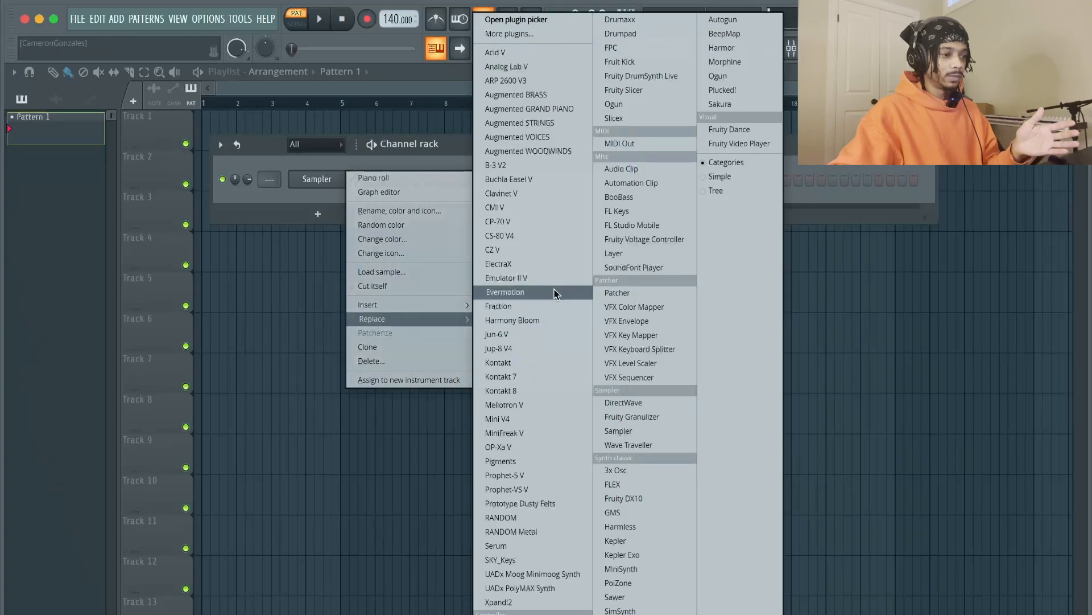
Replace the Sampler channel with Fraction and load the Sweet Keys preset from its Keys category.
click(544, 303)
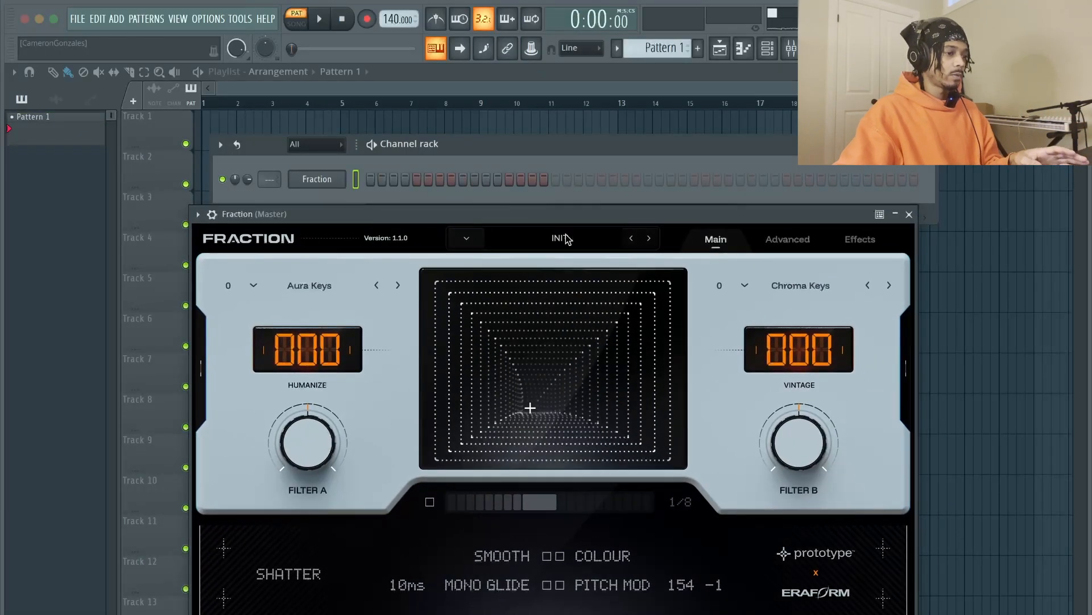
click(566, 239)
scroll(512, 444, down, 3)
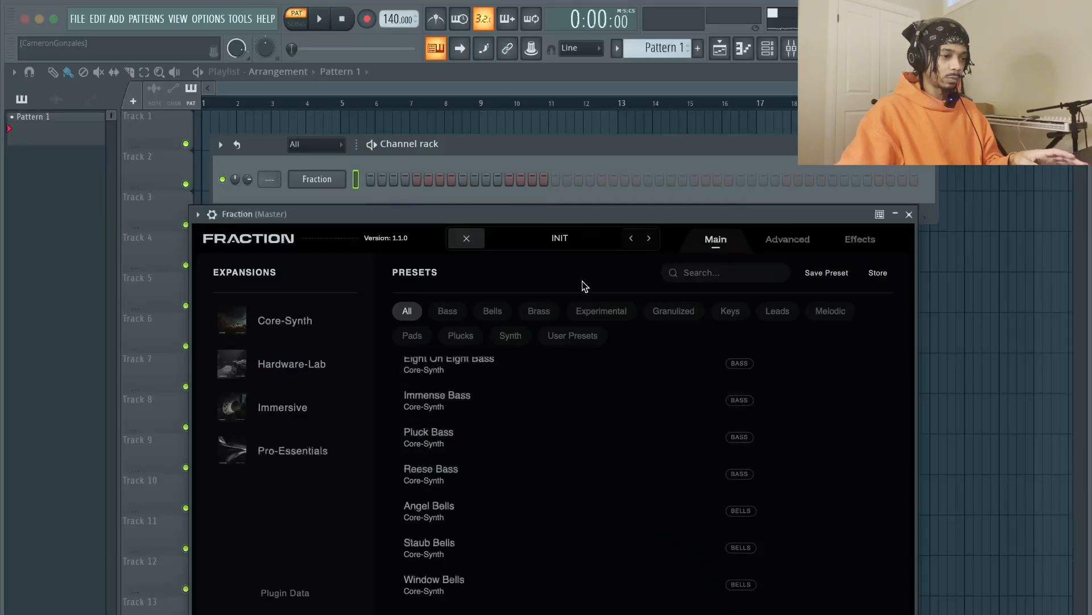
scroll(499, 451, down, 5)
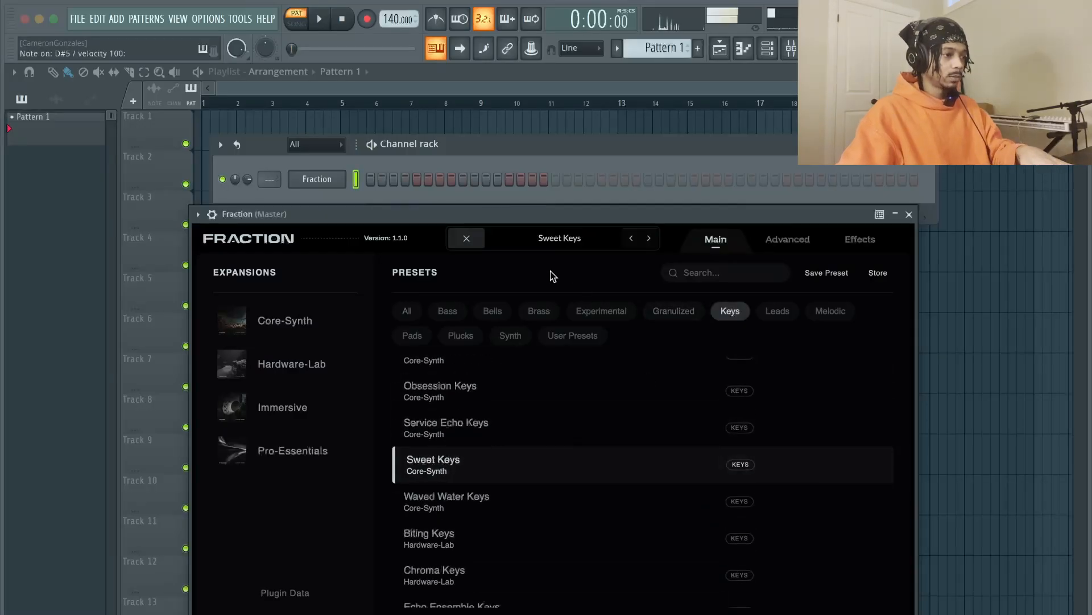
Open Fraction's piano roll and audition the Biting Keys, Chroma Keys and Echo Ensemble Keys presets.
scroll(490, 433, down, 4)
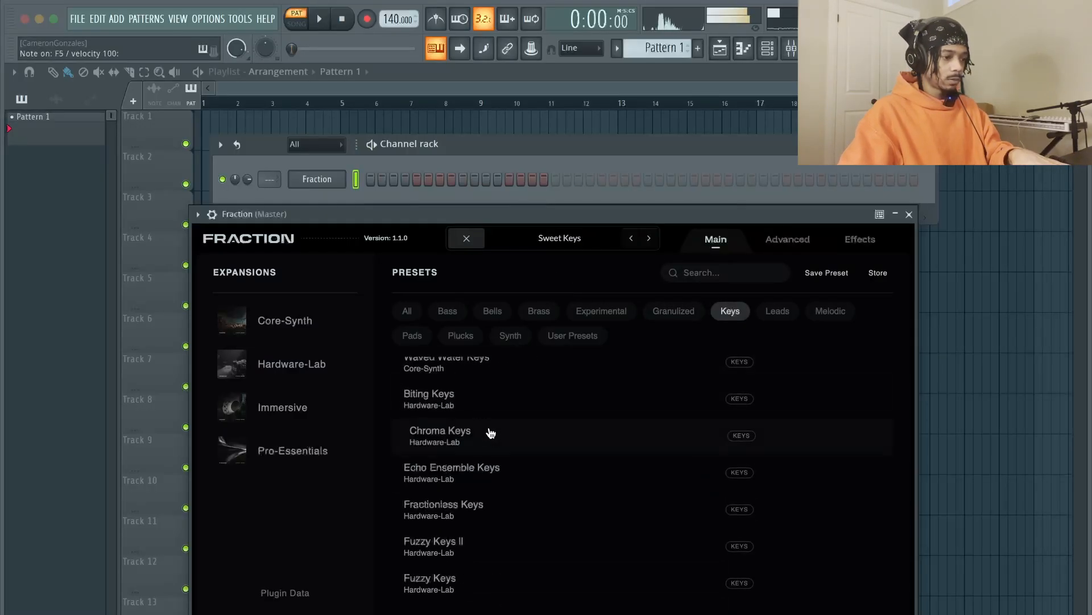
click(486, 392)
right_click(326, 177)
click(398, 177)
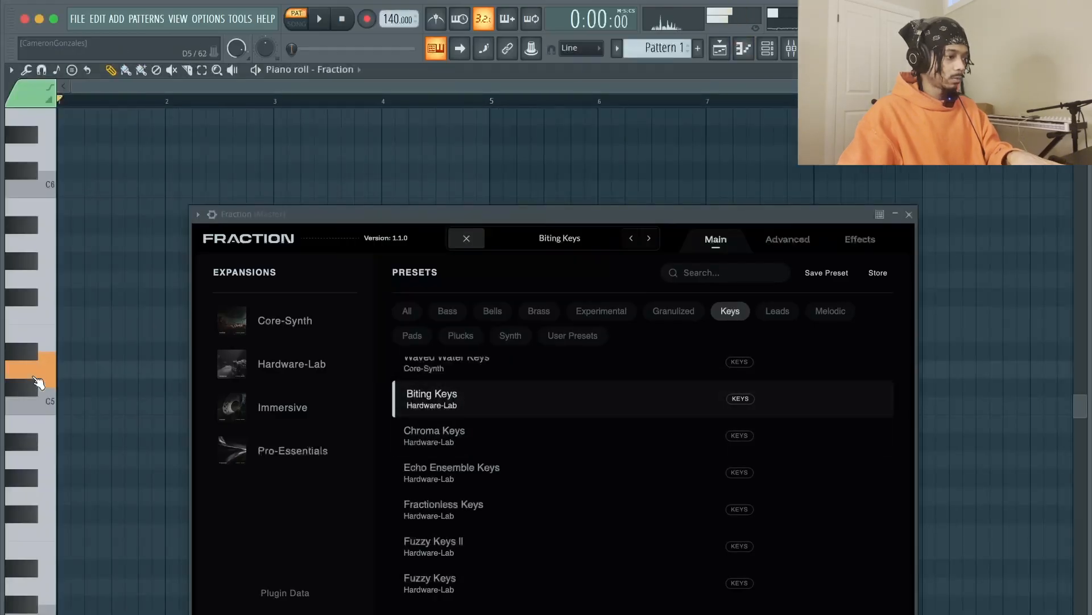
click(456, 439)
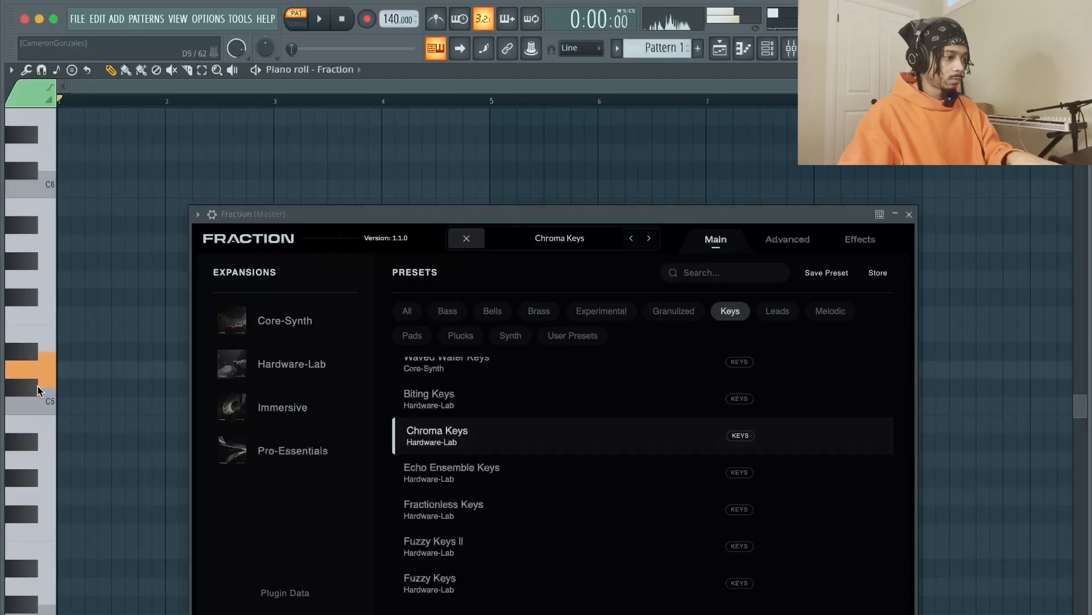
click(481, 472)
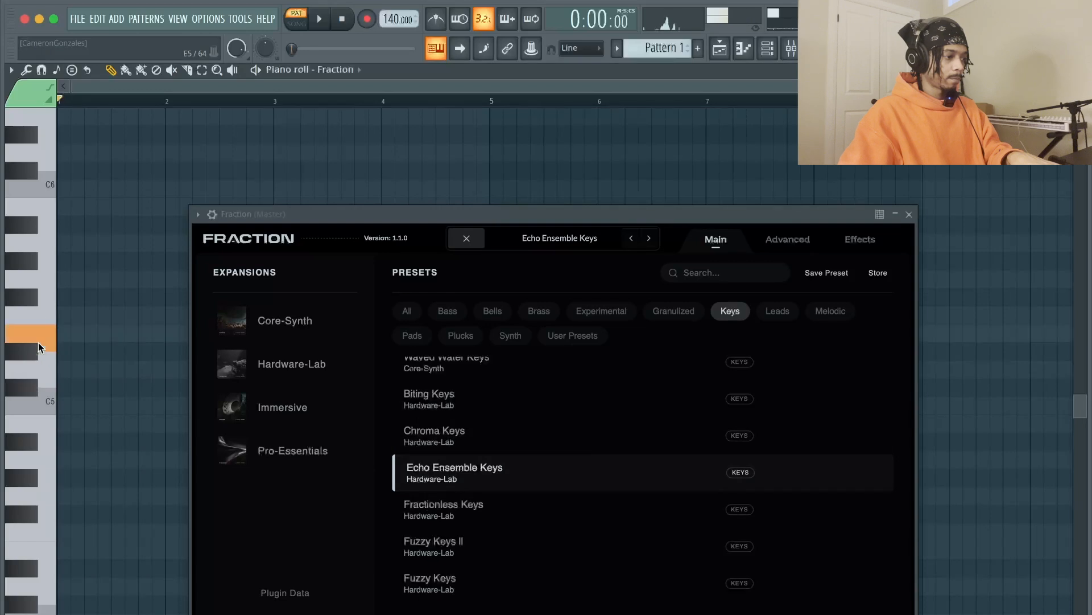
click(911, 215)
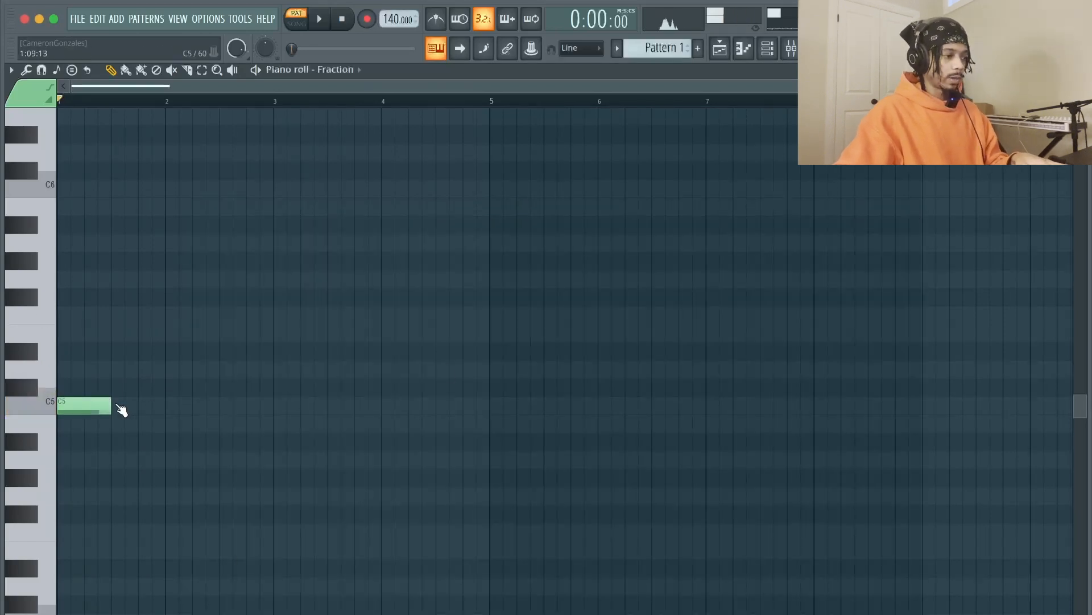
Draw a four-bar chord of C5, D#5 and G5 starting at bar 1 and play it back.
drag(109, 404, 452, 428)
drag(114, 359, 60, 355)
drag(167, 312, 109, 273)
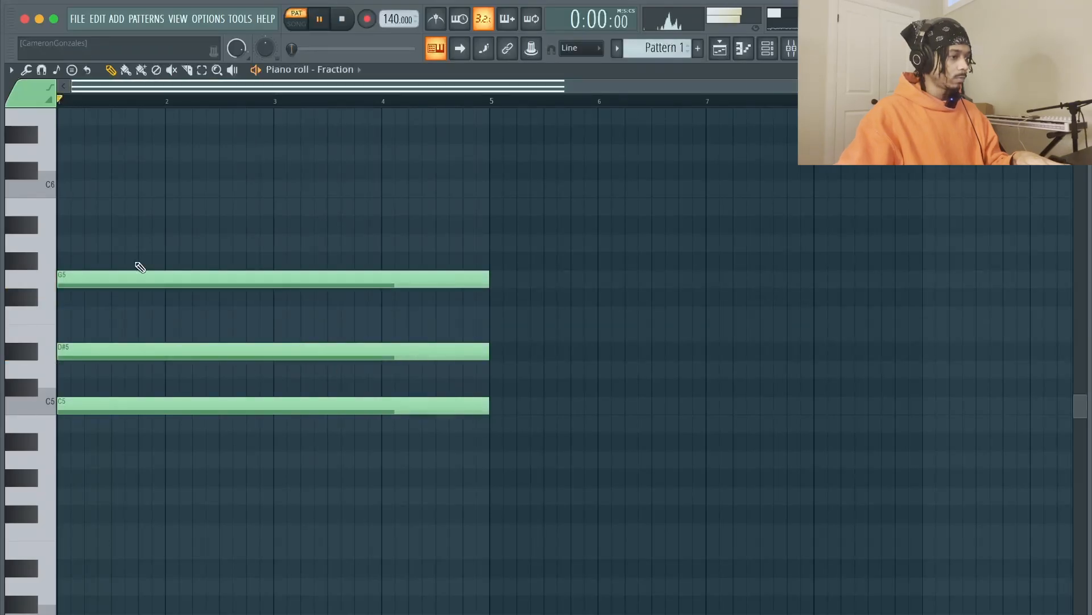
key(space)
key(space)
key(space)
Shorten the chord to three beats and follow it with a copy whose middle note is D5.
drag(507, 481, 176, 298)
key(space)
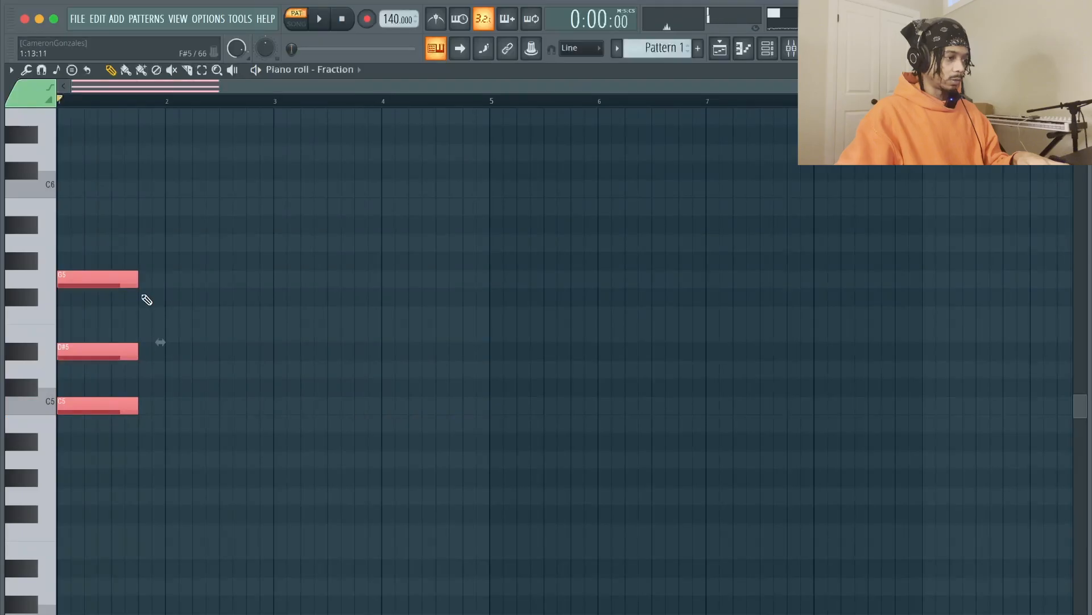
drag(82, 277, 218, 277)
drag(163, 363, 163, 381)
key(space)
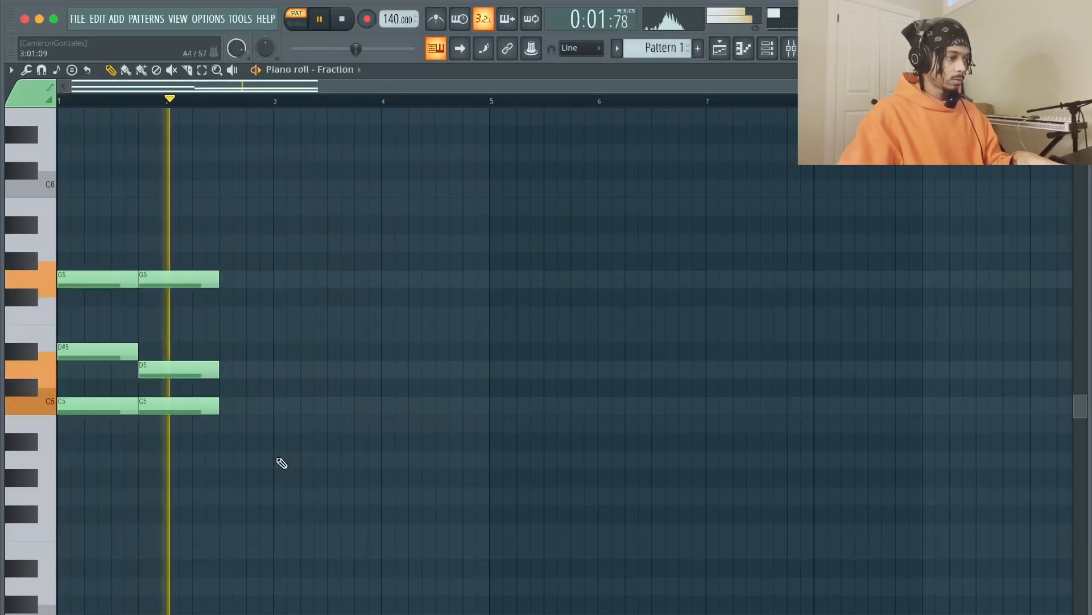
Shorten the second chord to one beat, duplicate the two-chord group into bar 2 and play it back.
key(space)
drag(276, 466, 208, 273)
drag(253, 521, 60, 219)
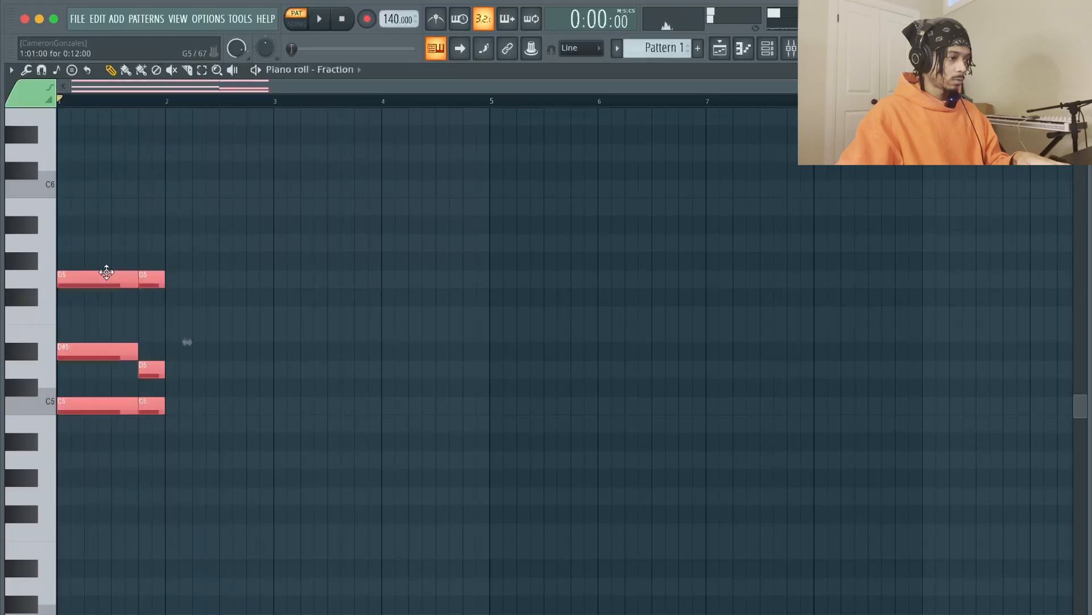
drag(102, 279, 222, 281)
key(space)
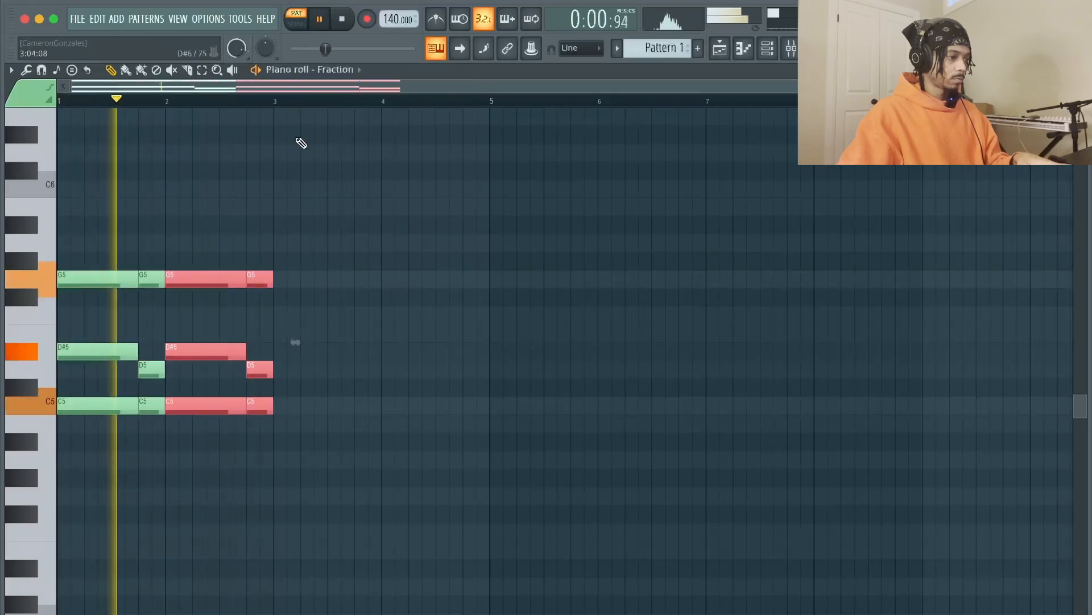
key(space)
Reopen Fraction from the channel rack and load the Chess Tape Keys preset.
key(F6)
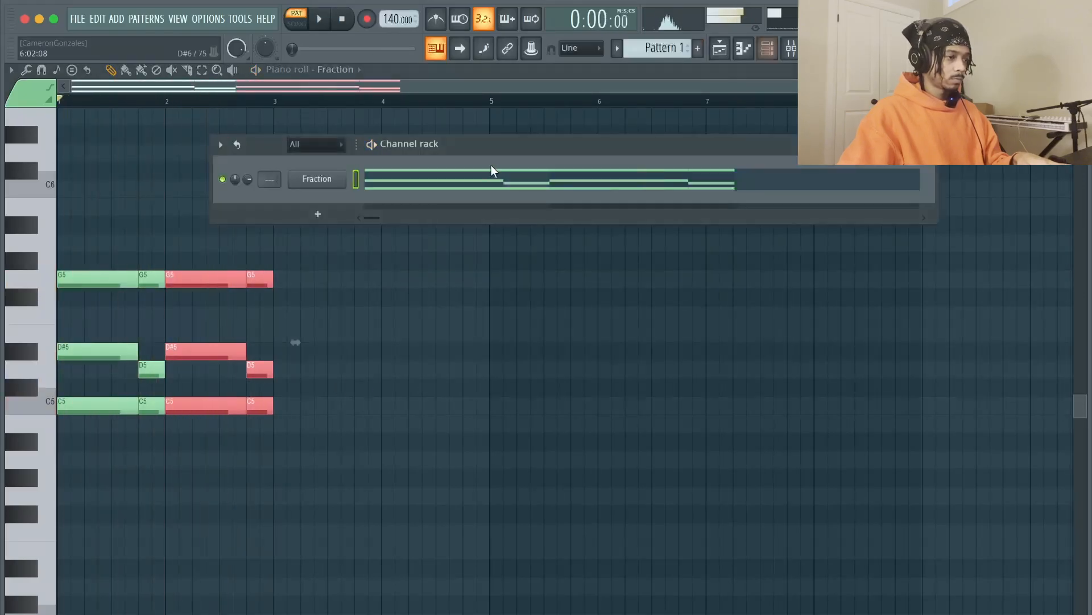
click(317, 180)
scroll(538, 413, down, 3)
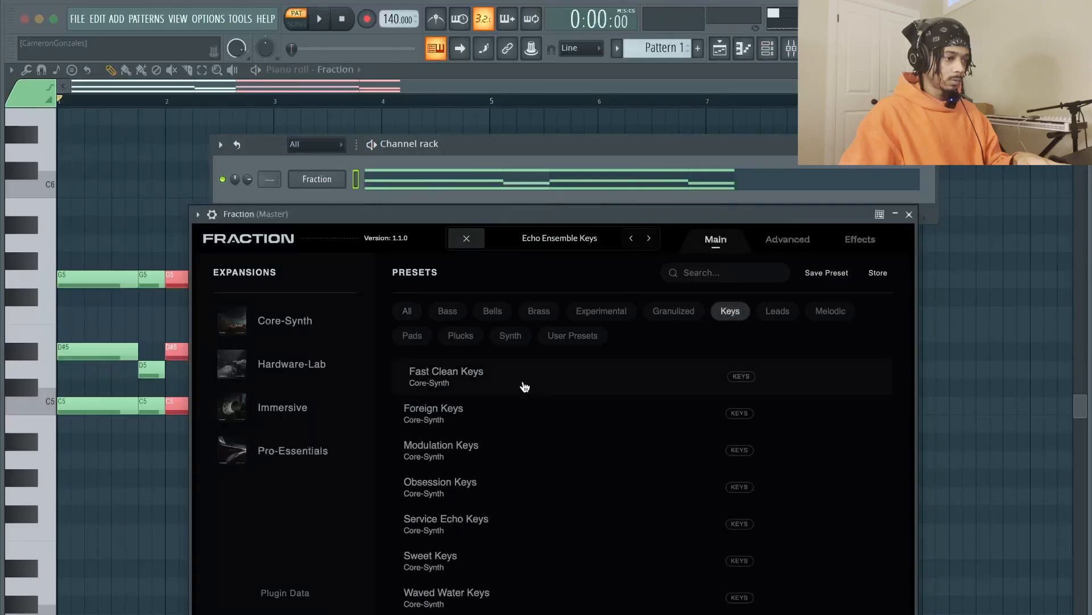
drag(603, 214, 557, 148)
scroll(424, 438, down, 3)
scroll(427, 421, down, 5)
scroll(428, 396, down, 1)
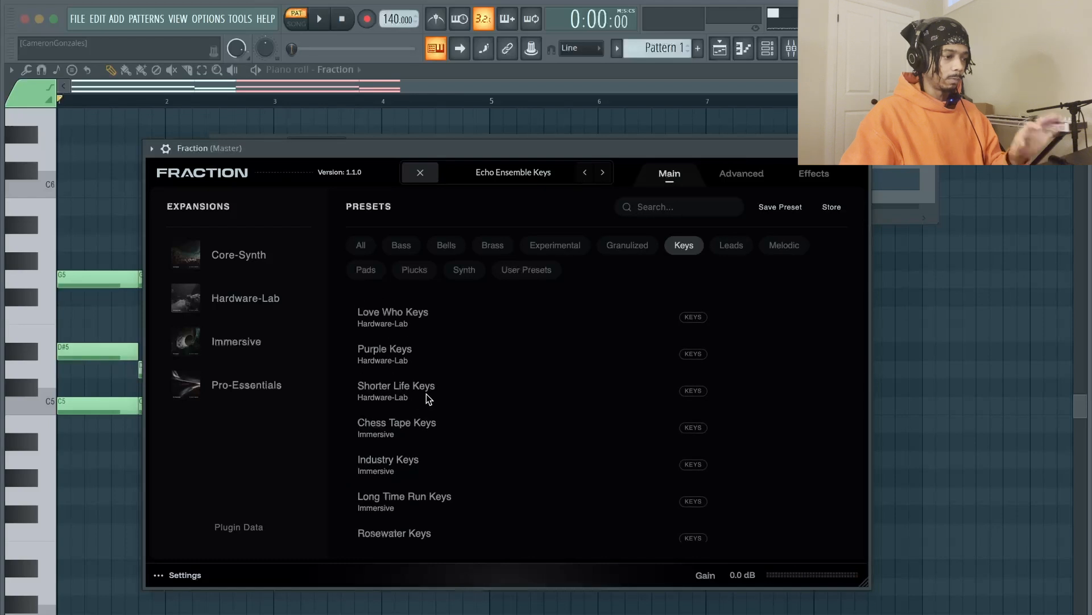
click(412, 425)
Play back the chord pattern with the new preset and close the Fraction window.
scroll(412, 425, down, 5)
drag(567, 150, 569, 176)
click(567, 142)
key(space)
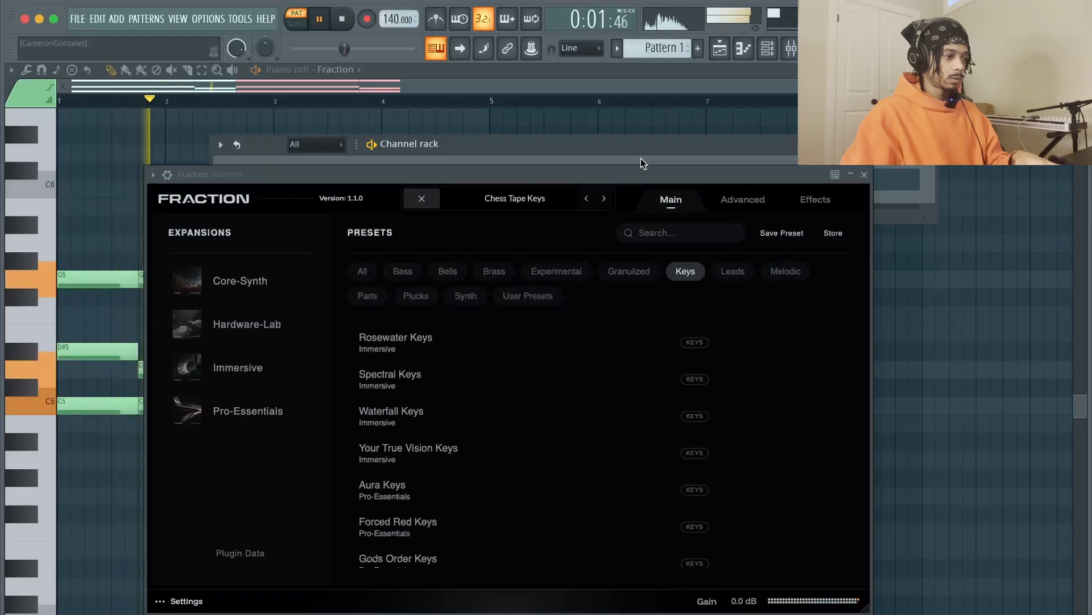
click(865, 175)
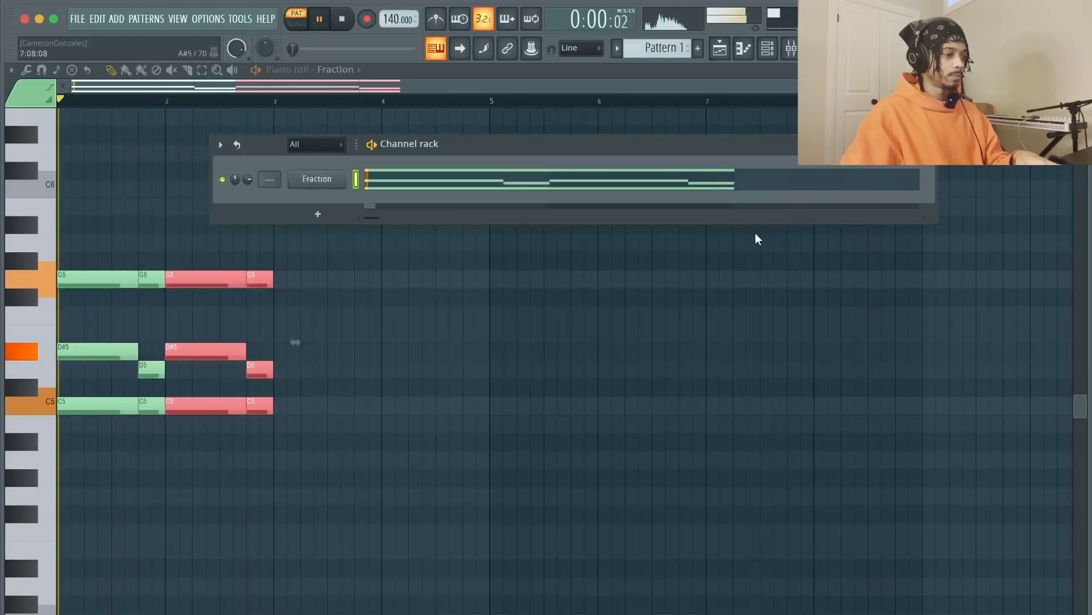
right_click(431, 377)
key(space)
Duplicate the two-bar pattern into bars 3 and 4, then transpose the bar 4 chords up five semitones.
key(ctrl+a)
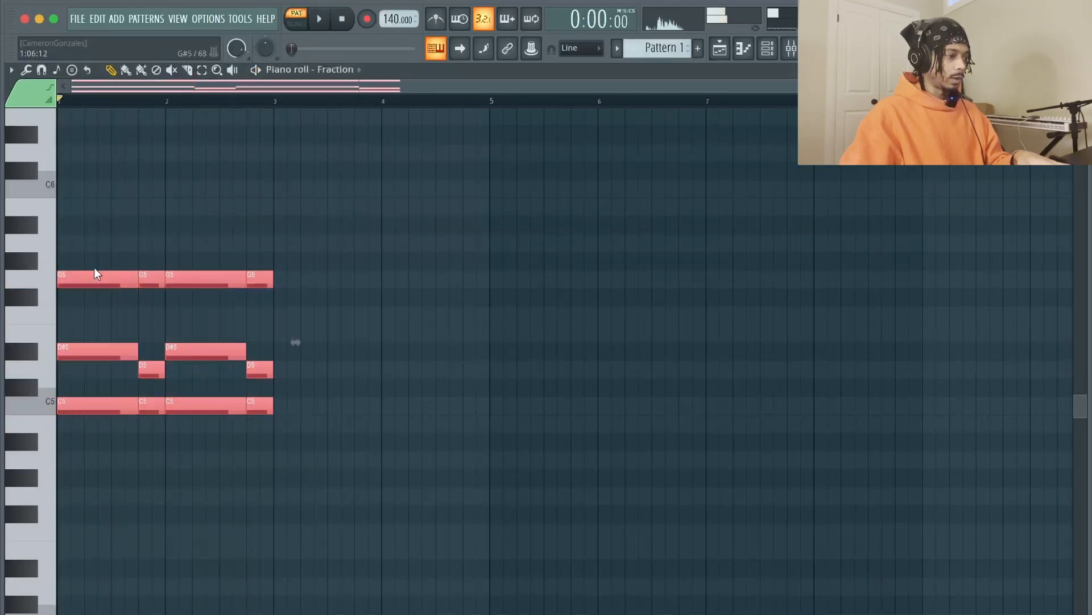
key(ctrl+b)
drag(493, 451, 424, 262)
key(Up)
key(Up)
key(Up)
key(Up)
key(Up)
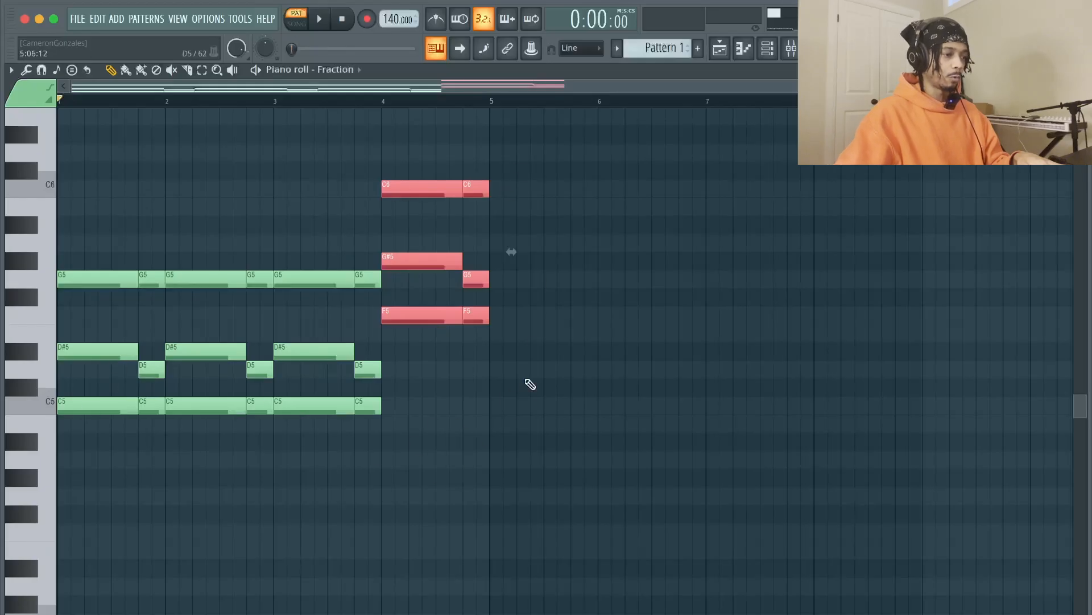
Play the loop and lower the two C6 notes in bar 4 by an octave to C5.
super+click(484, 262)
key(space)
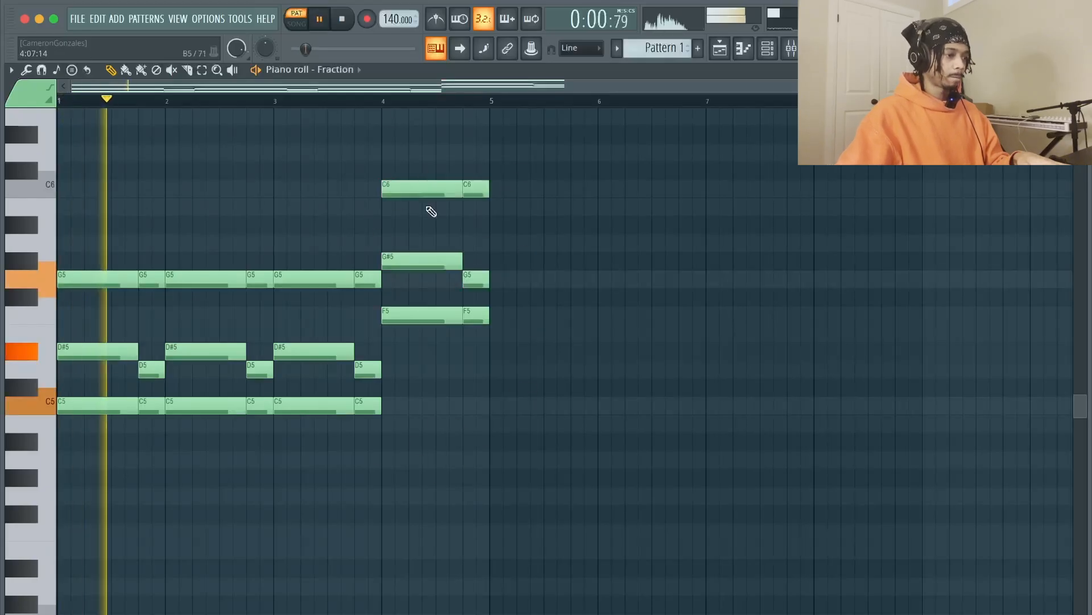
drag(424, 204, 526, 177)
key(ctrl+Down)
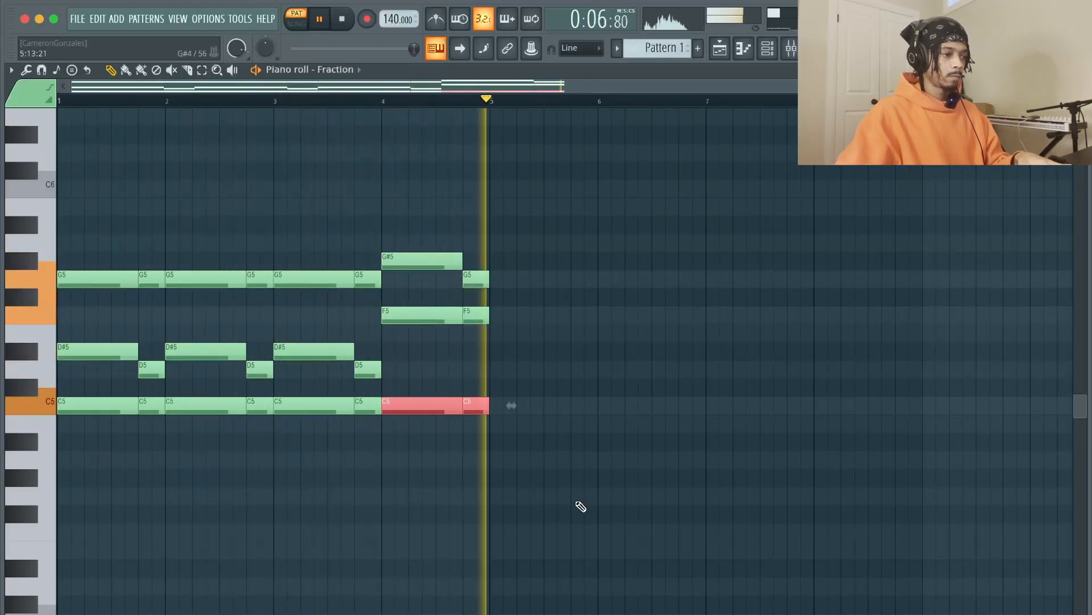
Copy the whole four-bar chord progression into bars 5 to 8.
drag(610, 466, 103, 235)
key(space)
mouse_move(90, 277)
mouse_down()
mouse_move(548, 278)
mouse_move(521, 278)
mouse_up()
ctrl+click(549, 246)
Place Pattern 1 on Track 1 of the playlist at bar 1 and play it in song mode.
click(720, 49)
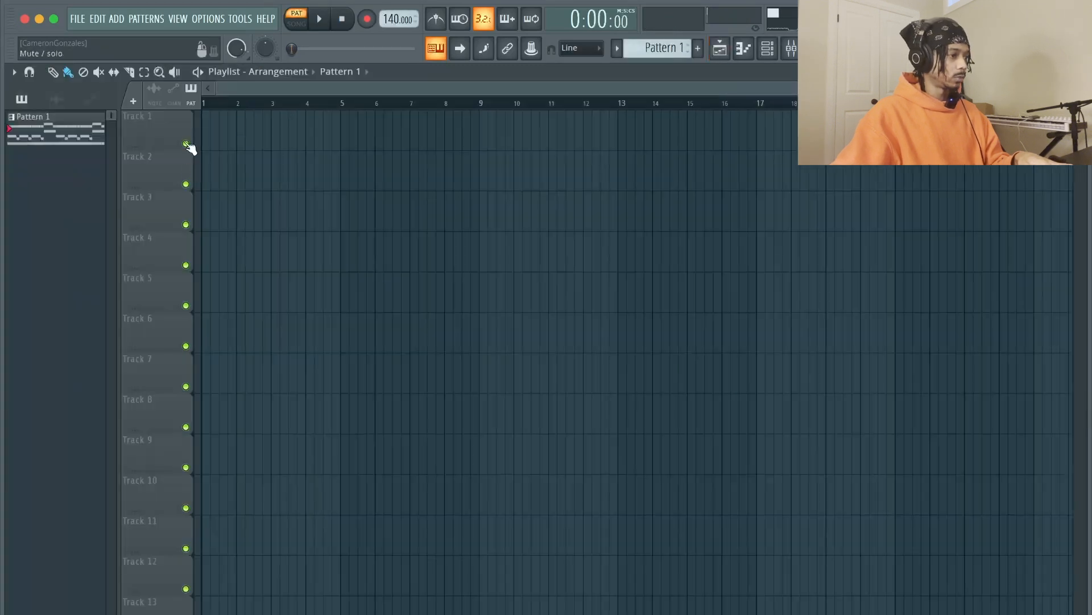
click(226, 125)
ctrl+click(711, 211)
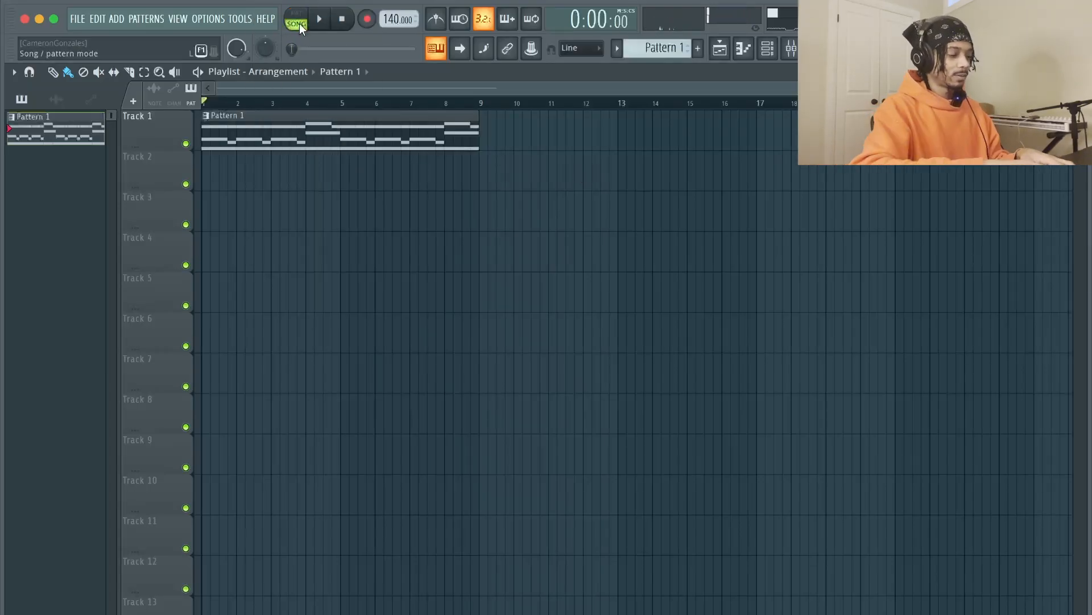
click(308, 22)
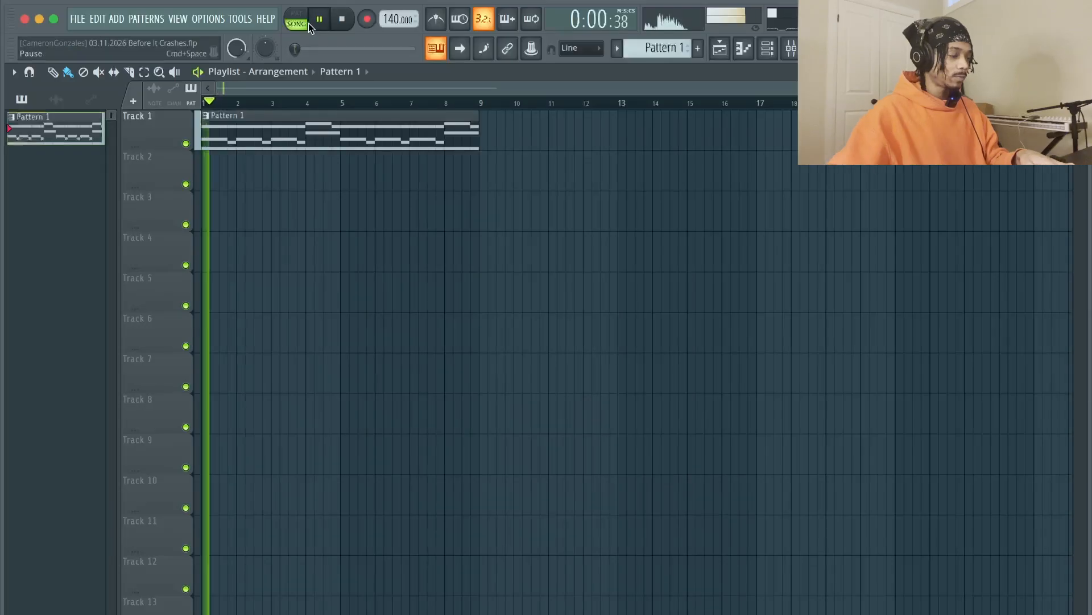
Route the Fraction channel to mixer track 2 and lower that track's fader slightly, then close the mixer.
double_click(329, 139)
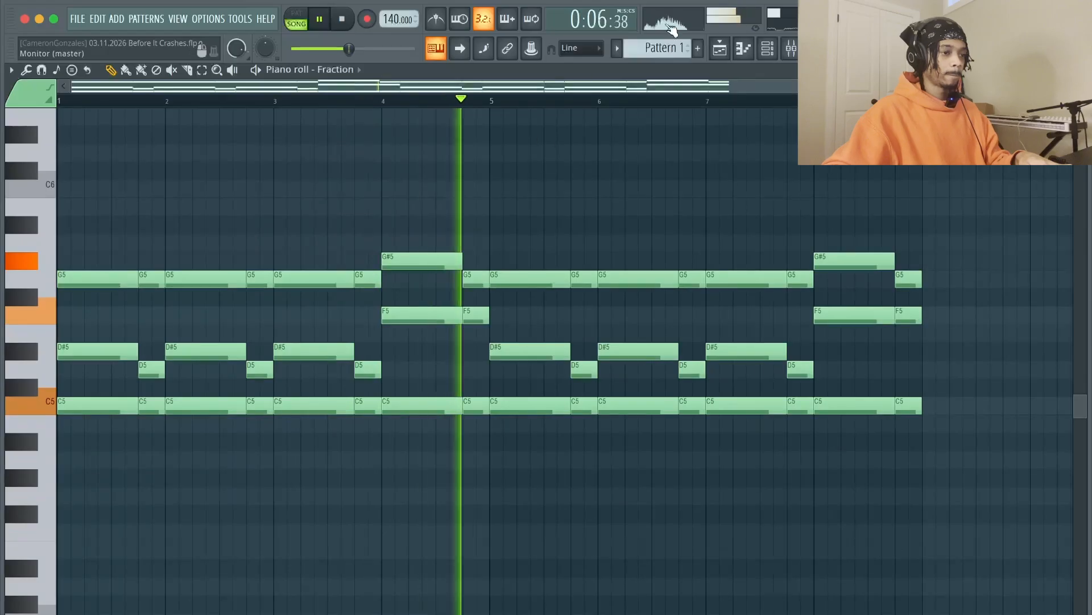
click(775, 46)
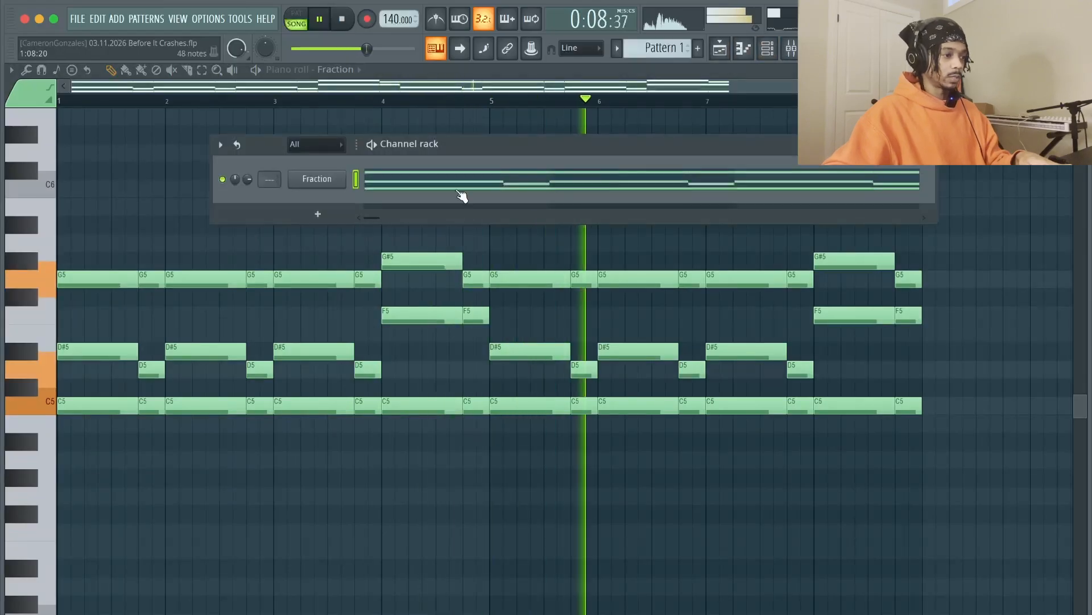
key(ctrl+l)
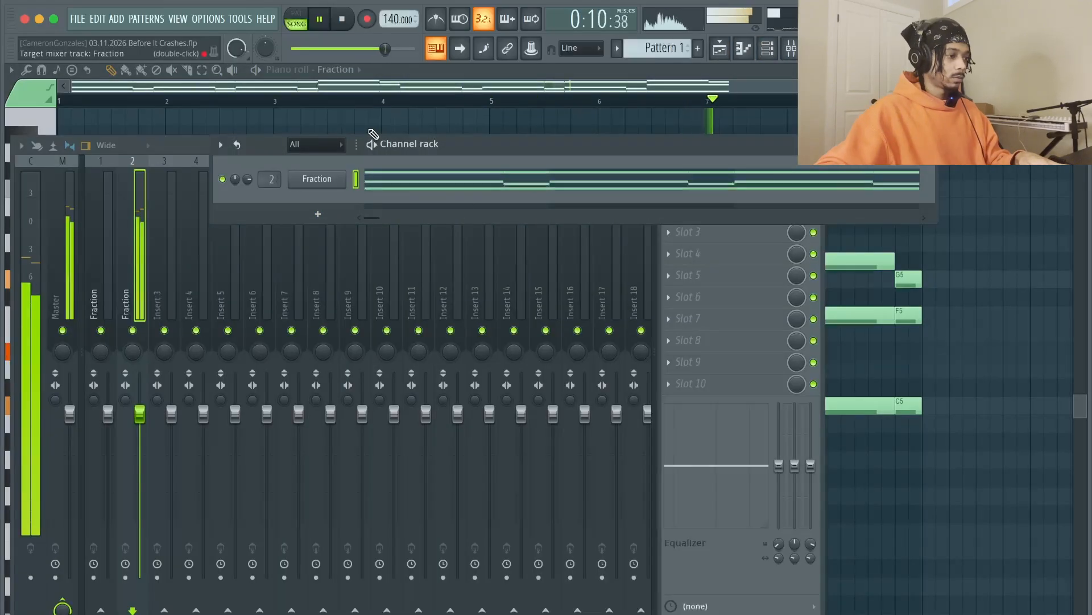
drag(145, 412, 145, 422)
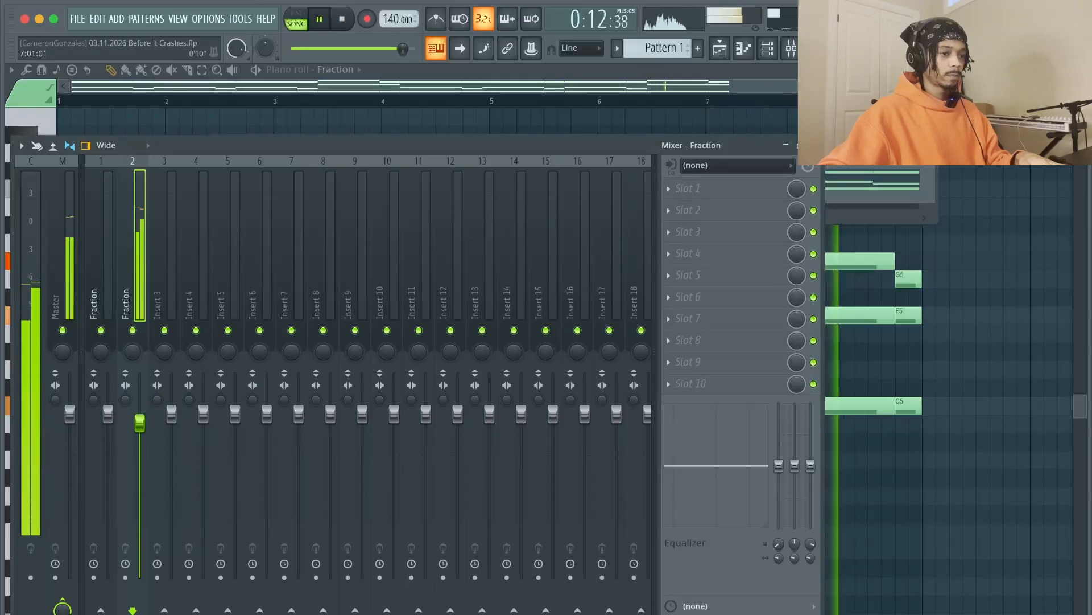
drag(615, 148, 692, 149)
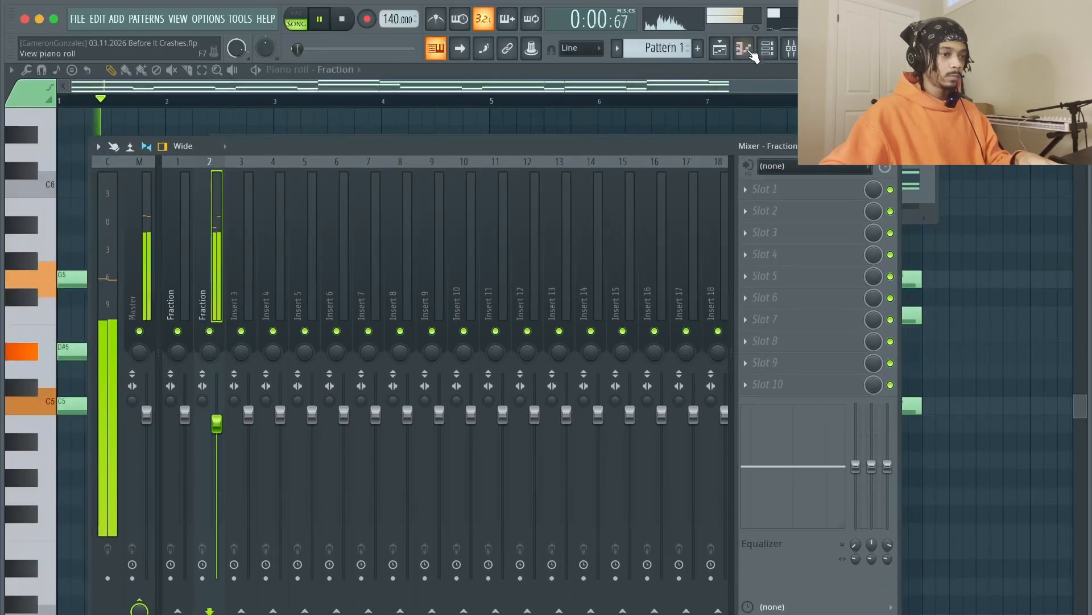
click(924, 197)
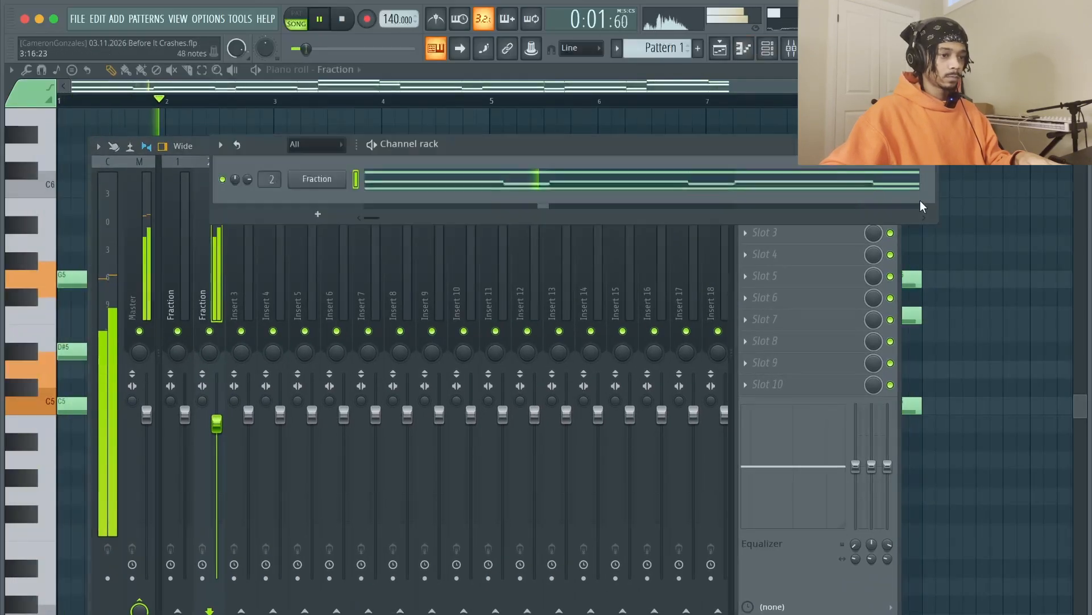
click(197, 147)
click(891, 146)
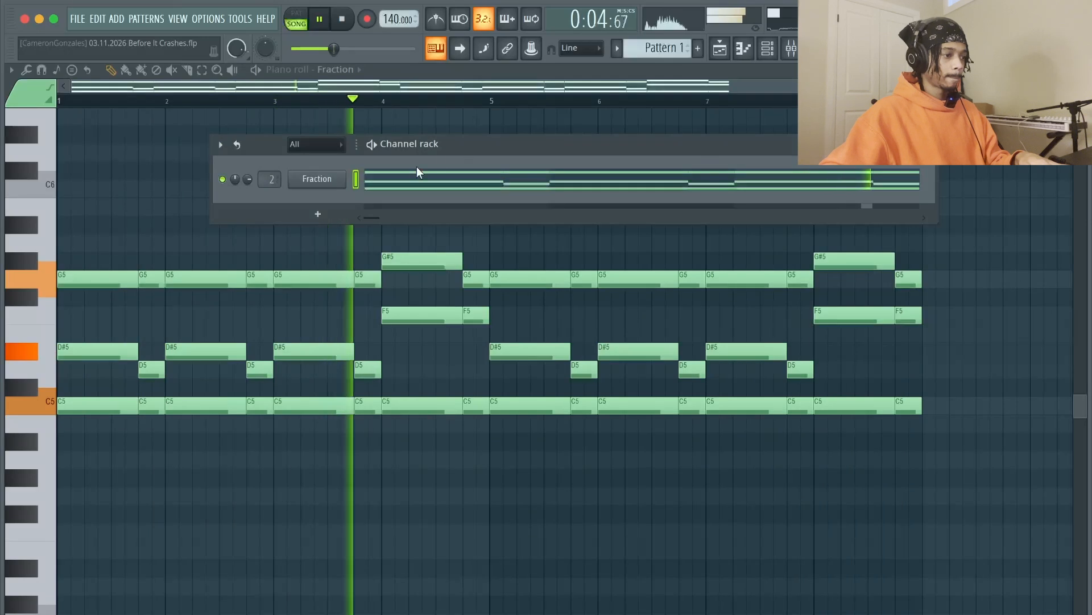
Add a Serum channel with the Rizz4 user preset and open its empty piano roll.
click(320, 213)
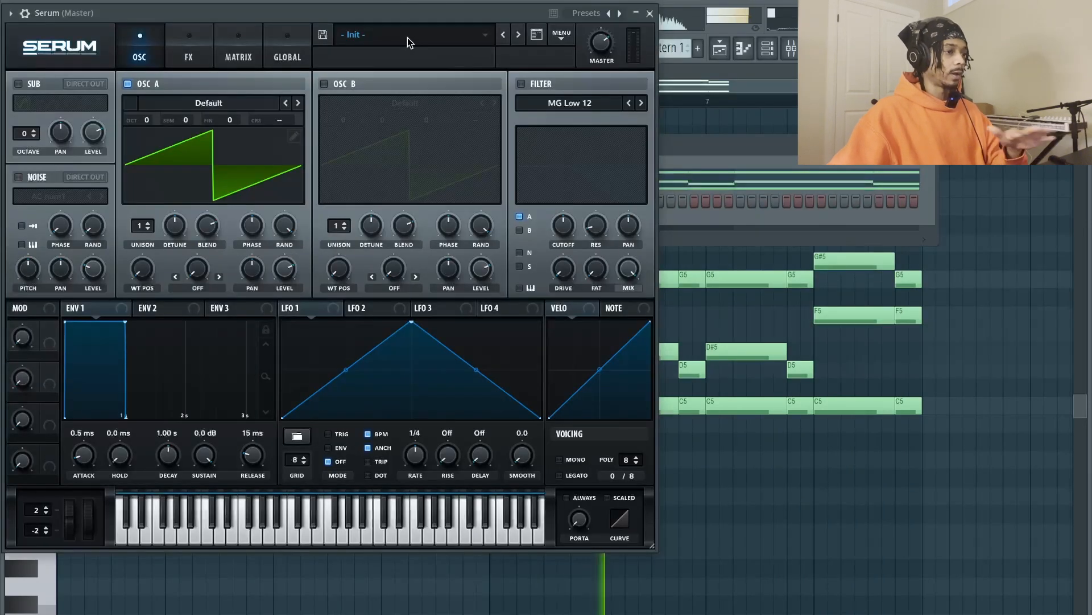
click(408, 37)
mouse_move(403, 295)
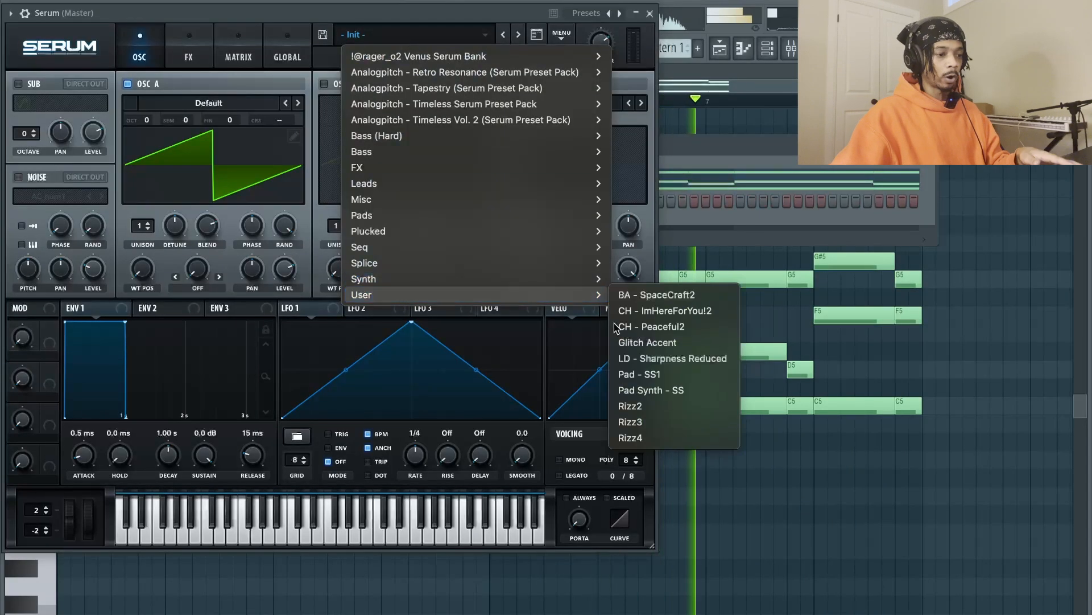
click(639, 446)
click(649, 13)
right_click(326, 201)
click(378, 198)
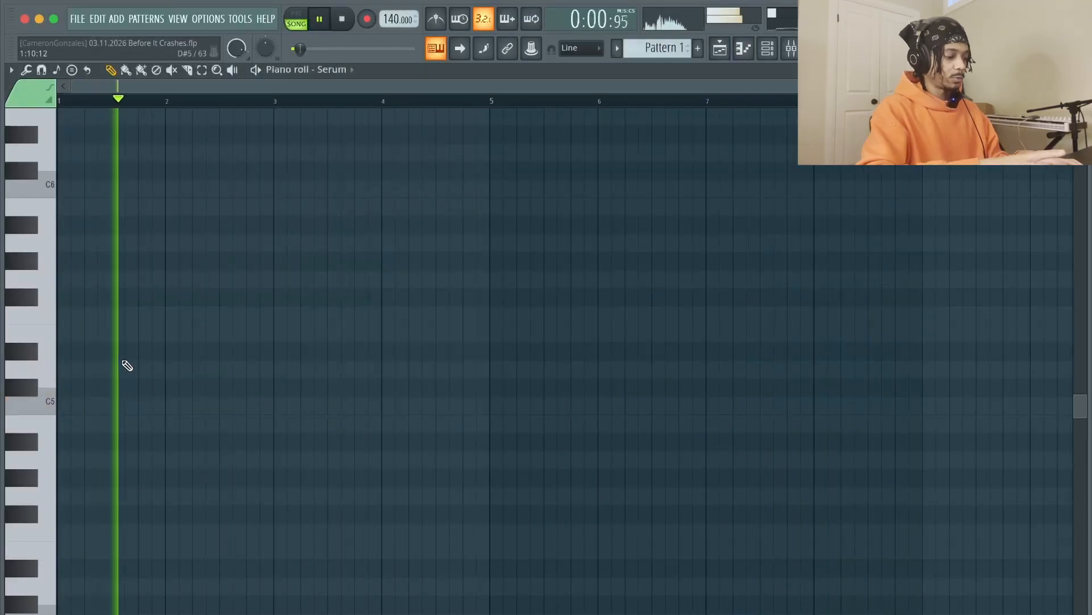
Show ghost notes in the Serum piano roll and place long C4 notes over bars 1 to 3 and 5 to 6.
key(alt+v)
click(67, 405)
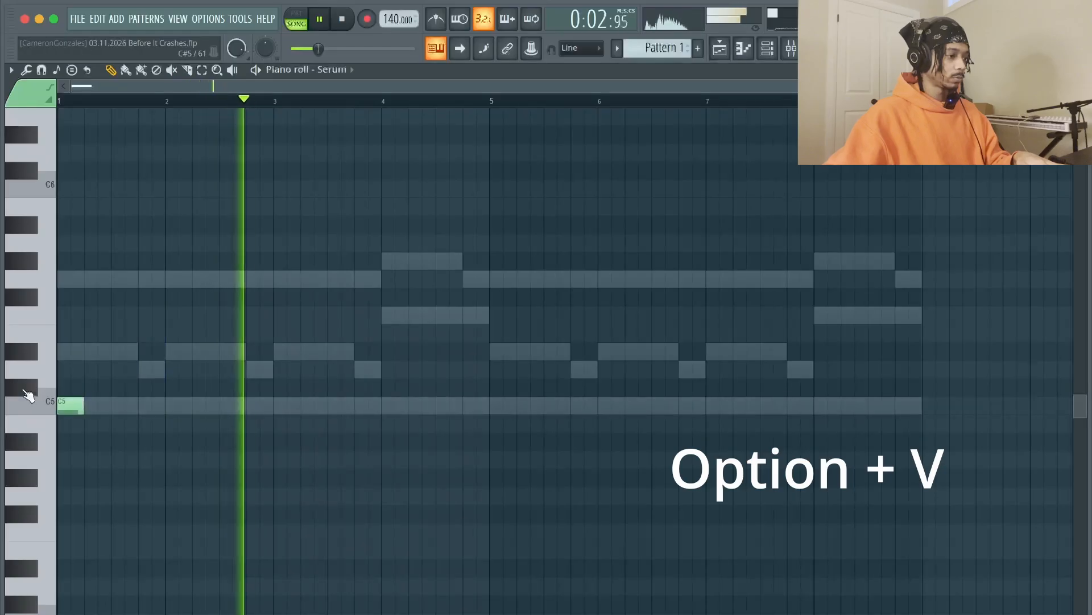
drag(83, 405, 493, 404)
key(super+Down)
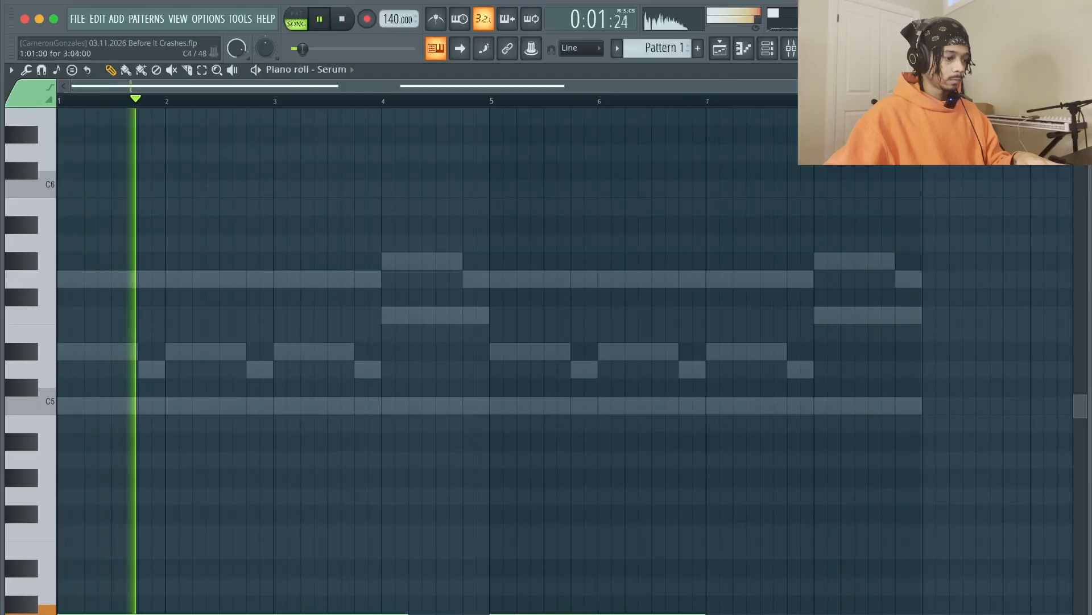
Complete the Serum bassline with one-bar notes: F4 in bar 4, D#4 in bar 7 and F4 in bar 8.
click(464, 531)
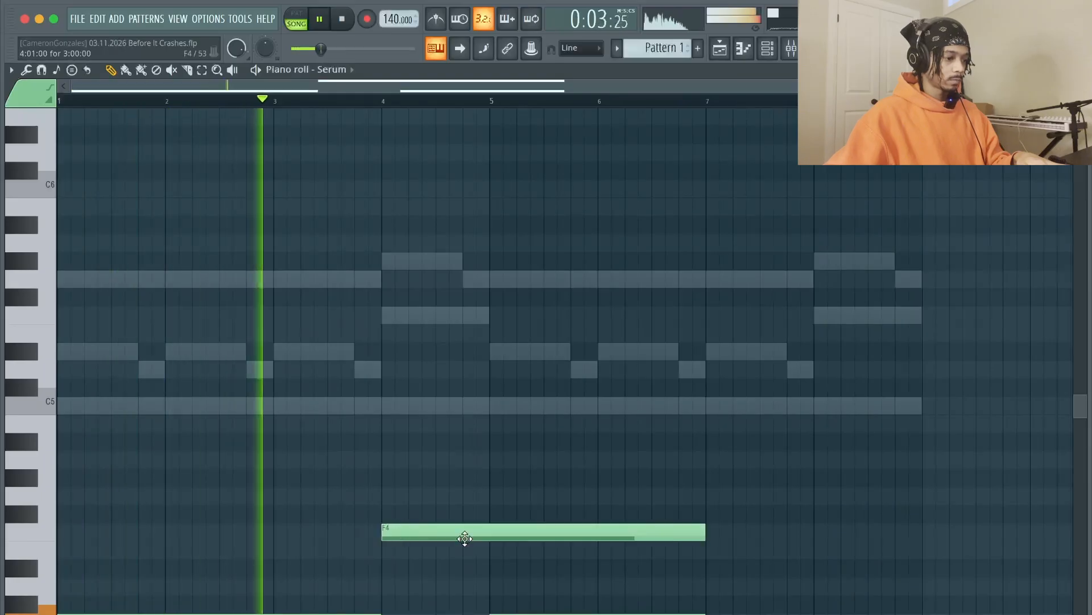
drag(704, 530, 490, 541)
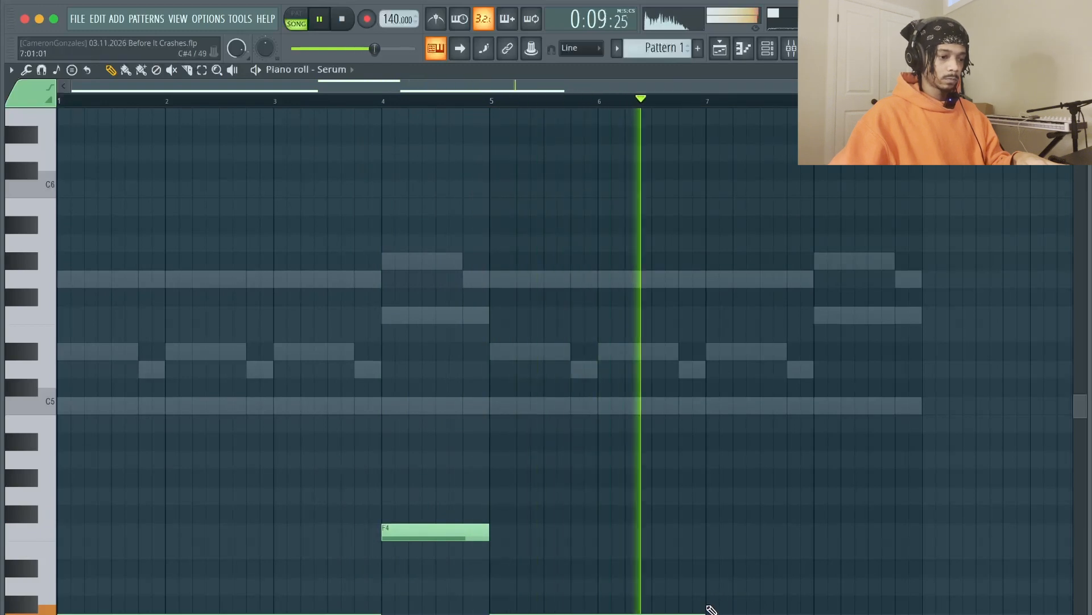
click(711, 568)
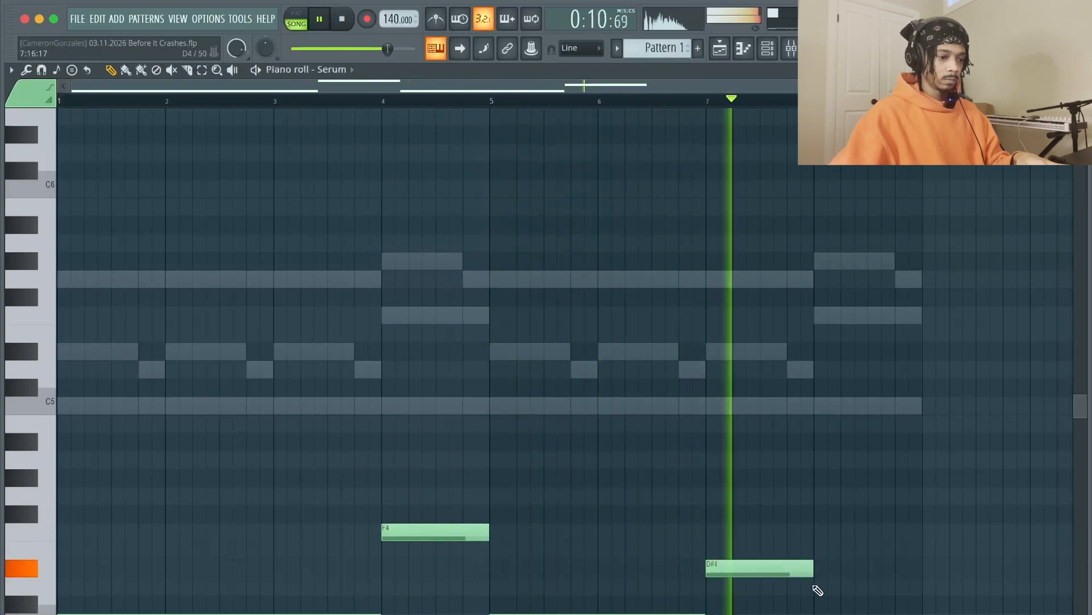
click(817, 532)
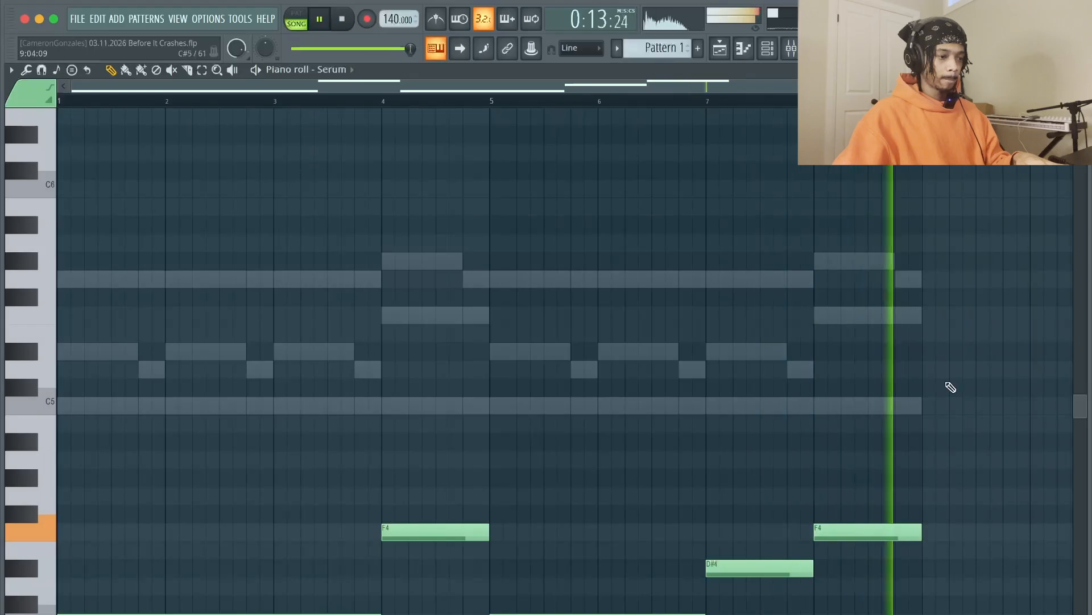
scroll(788, 302, down, 2)
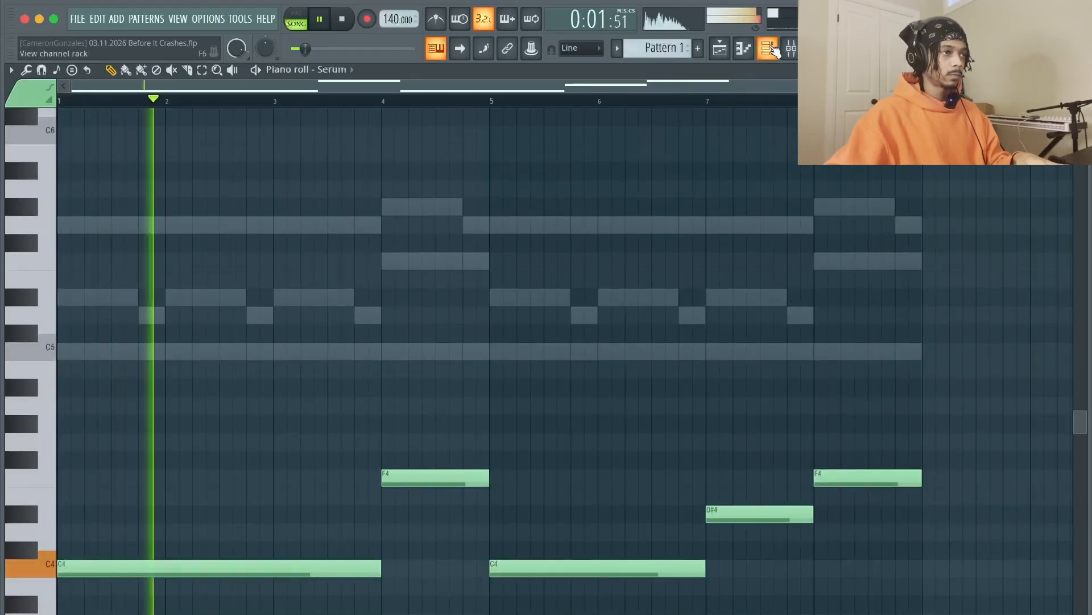
scroll(768, 142, up, 4)
scroll(804, 190, down, 2)
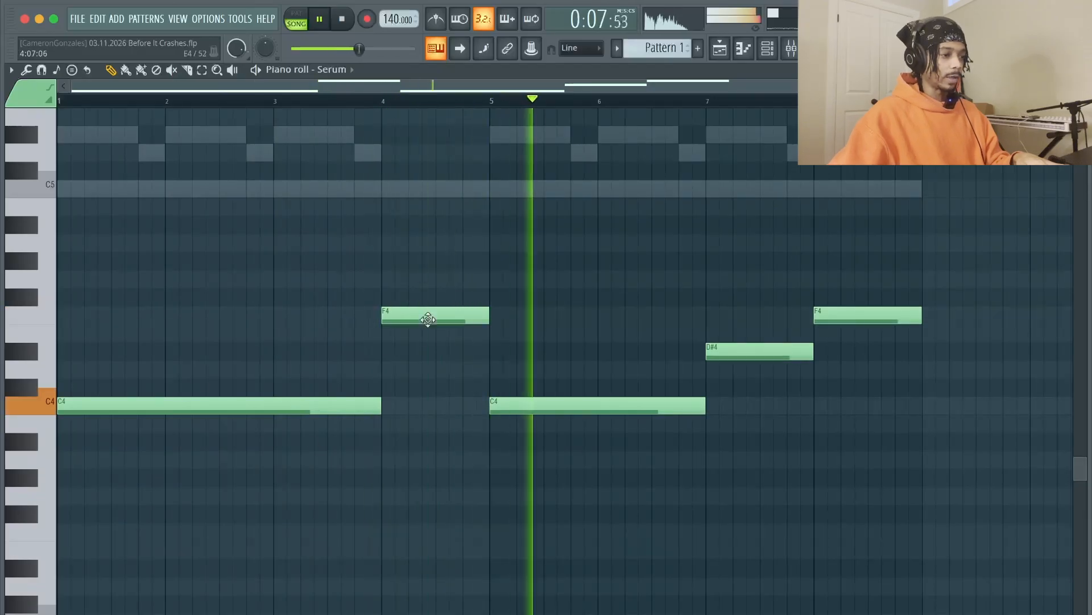
scroll(432, 320, up, 6)
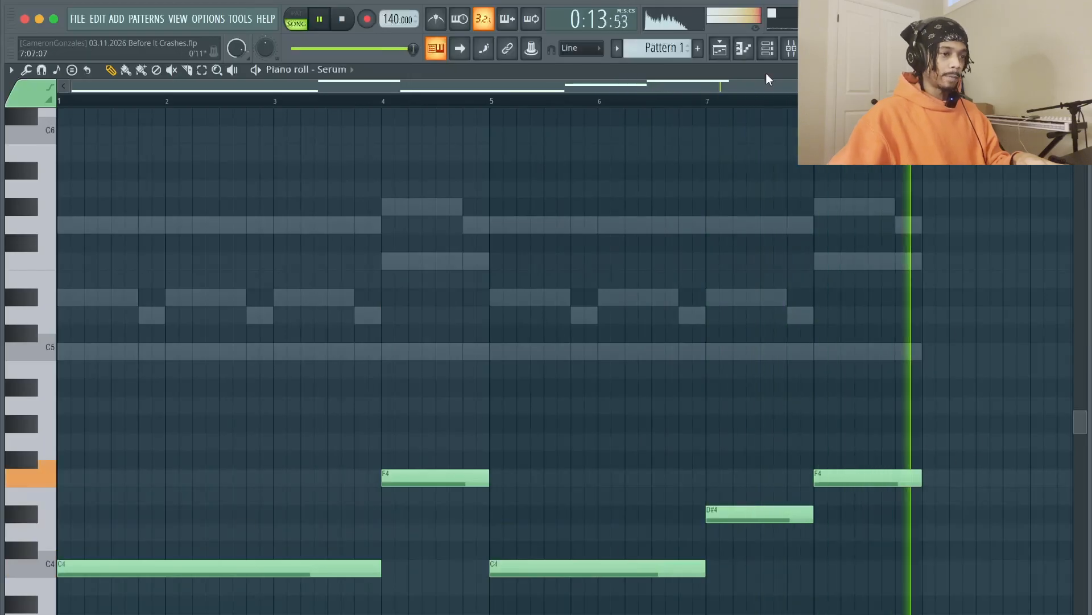
Return to the playlist, show the channel rack and mixer, and route the Serum channel to mixer track 3.
click(720, 50)
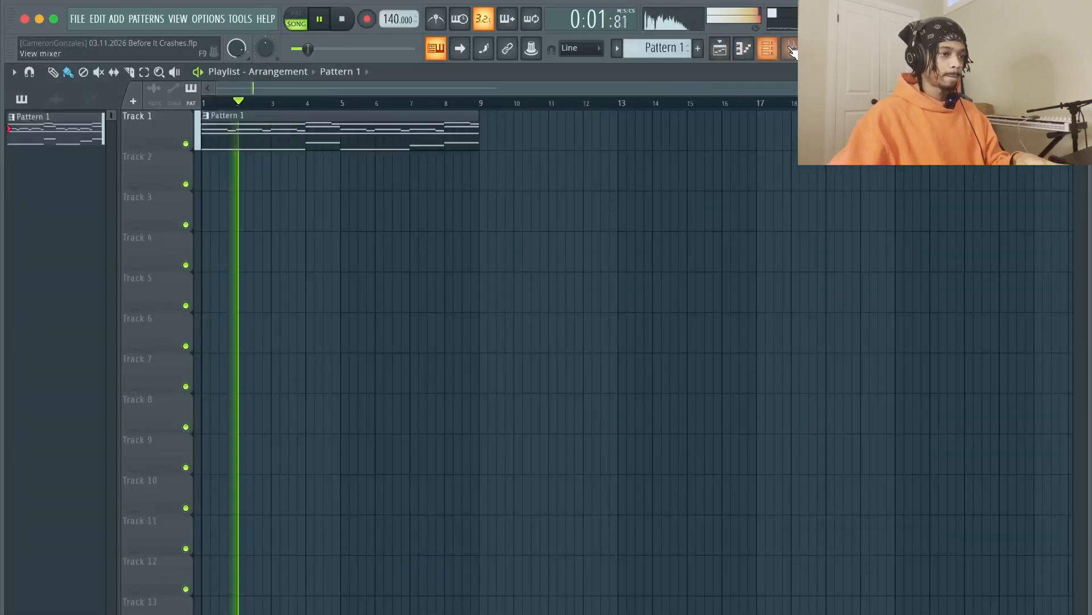
click(770, 50)
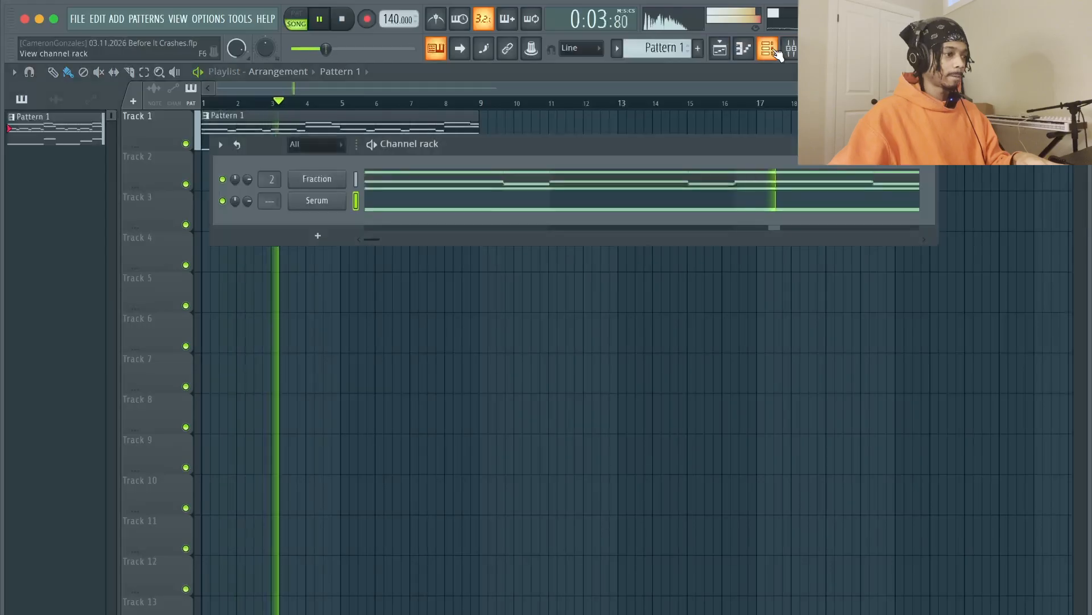
key(F9)
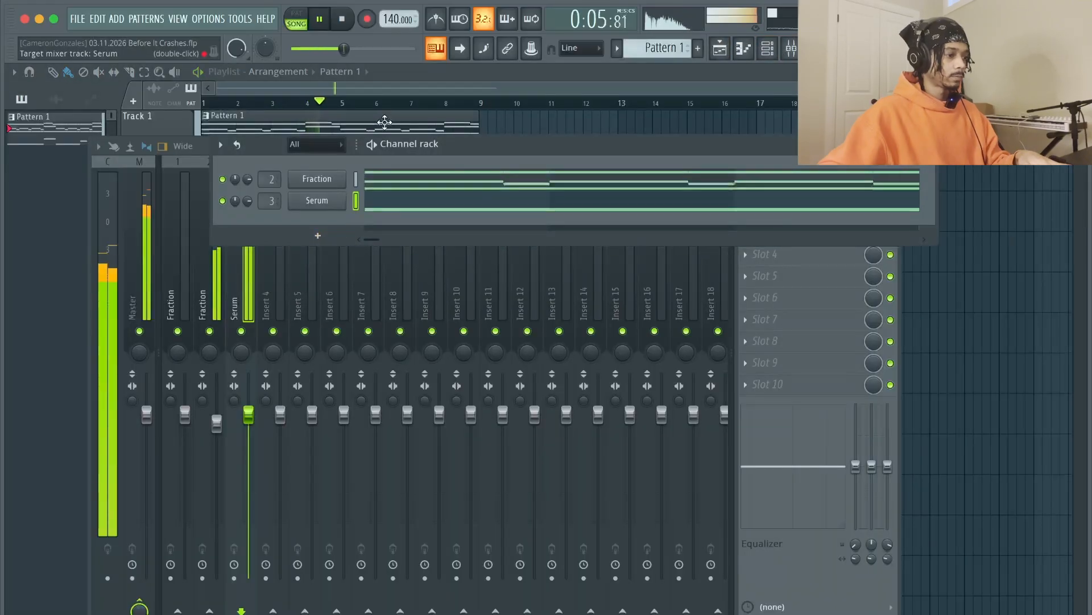
Inspect the Rizz4 patch in the Serum plugin window and close the window.
click(327, 200)
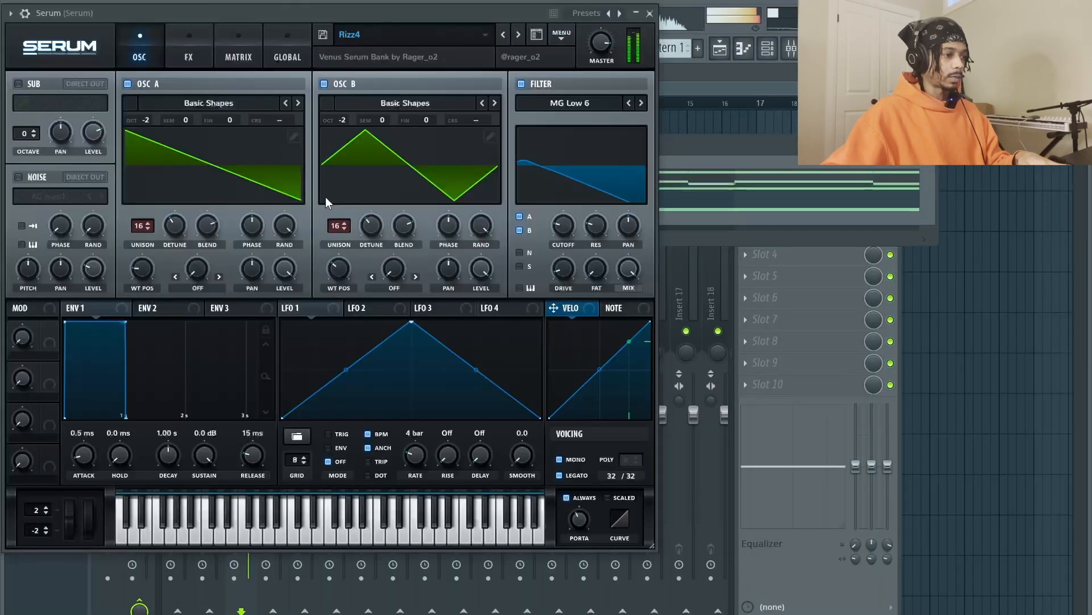
drag(397, 10, 558, 57)
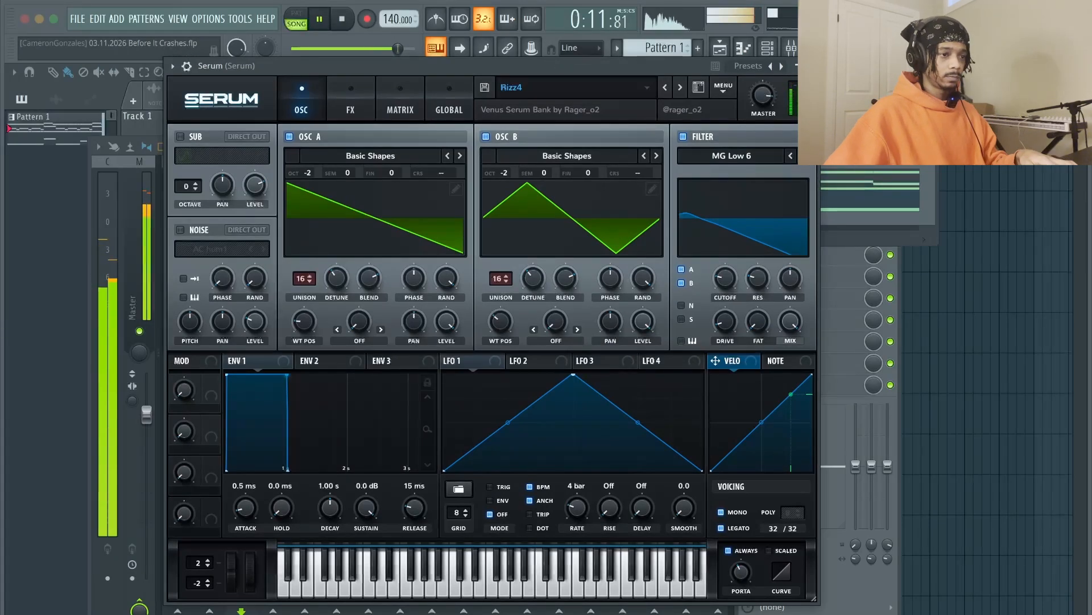
click(809, 66)
Add an Analog Lab V channel and open its preset browser.
click(319, 233)
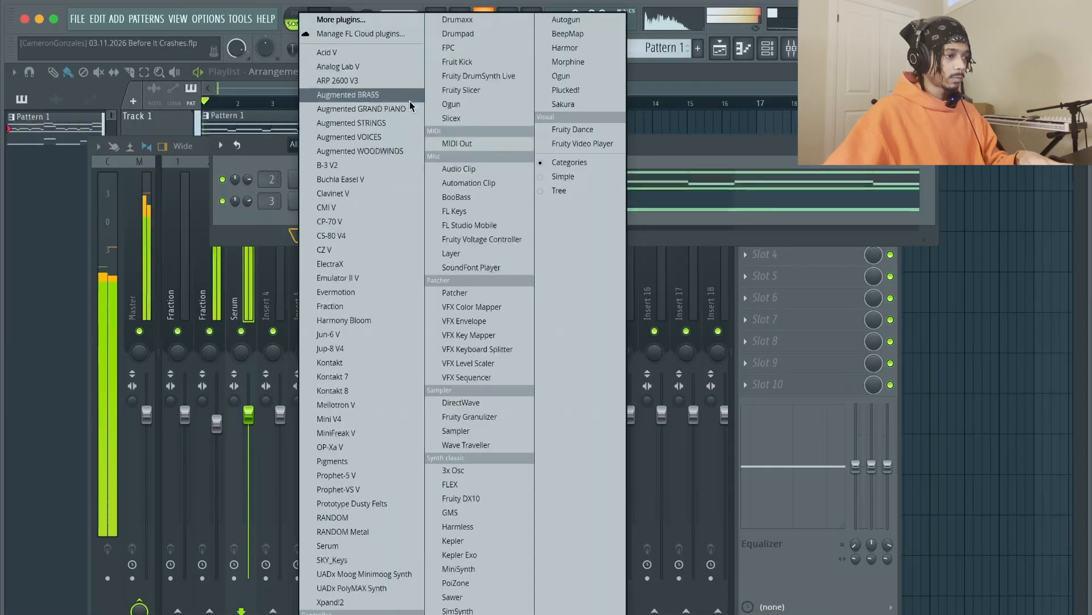
click(393, 70)
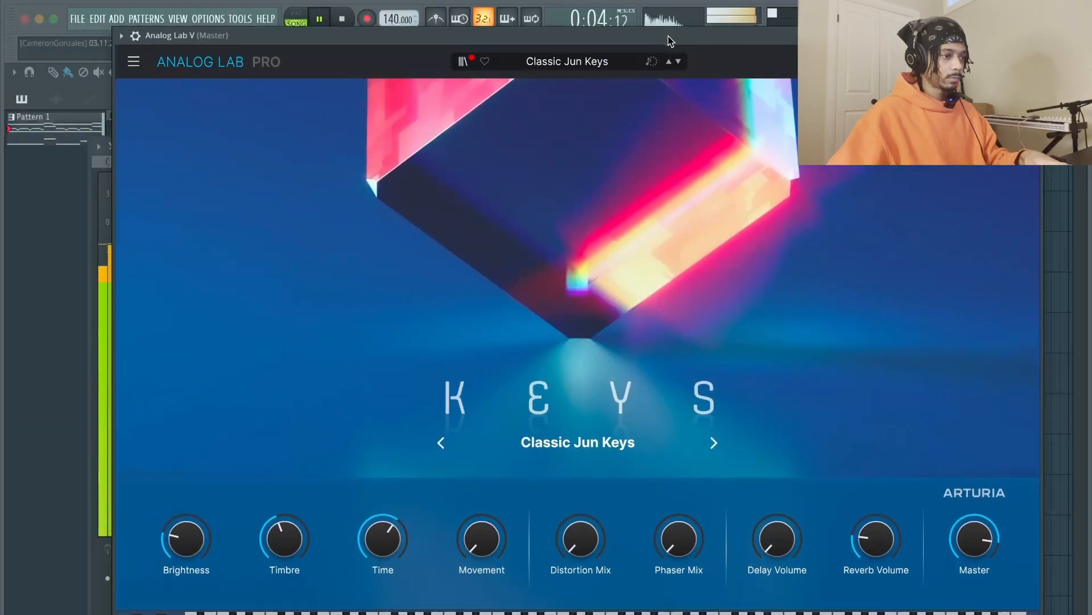
drag(667, 36, 643, 23)
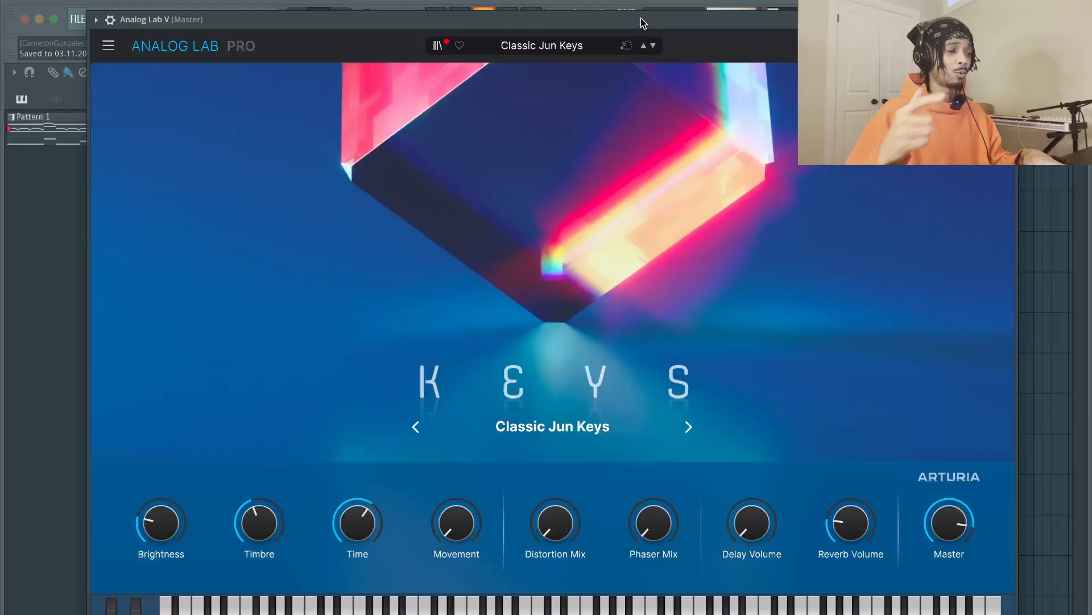
click(437, 45)
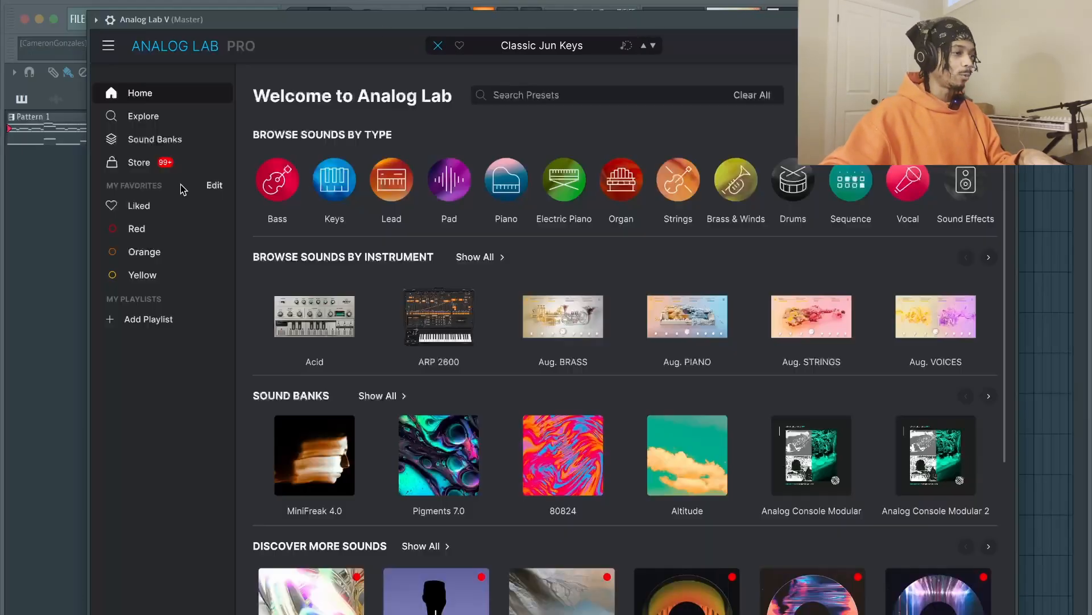
Browse the Analog Lab V sound banks and open the MultiKeys V bank.
scroll(586, 352, down, 6)
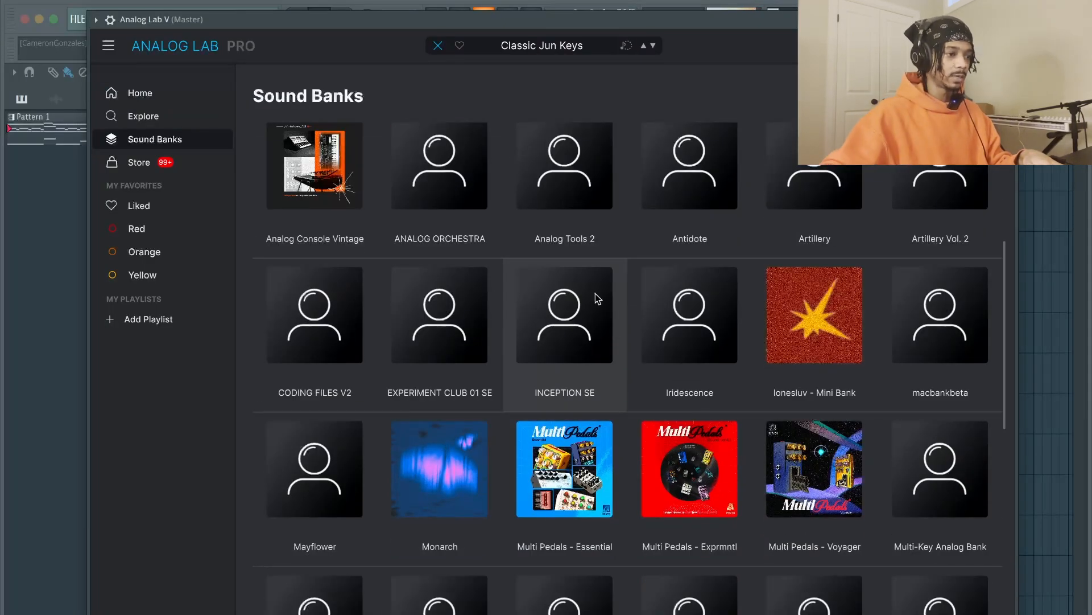
scroll(711, 393, down, 2)
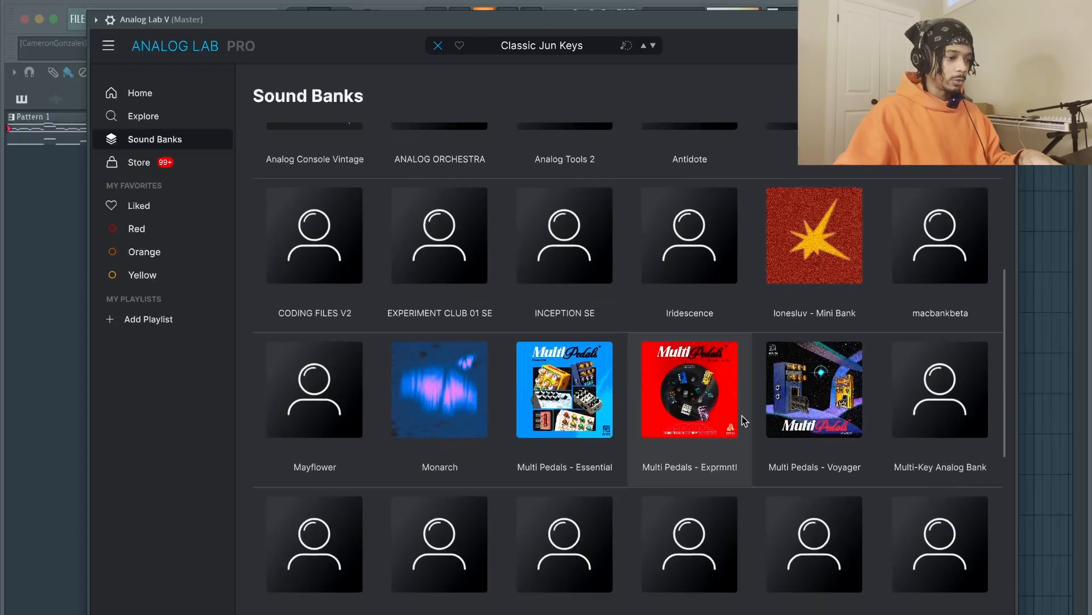
scroll(739, 409, down, 2)
scroll(818, 475, down, 1)
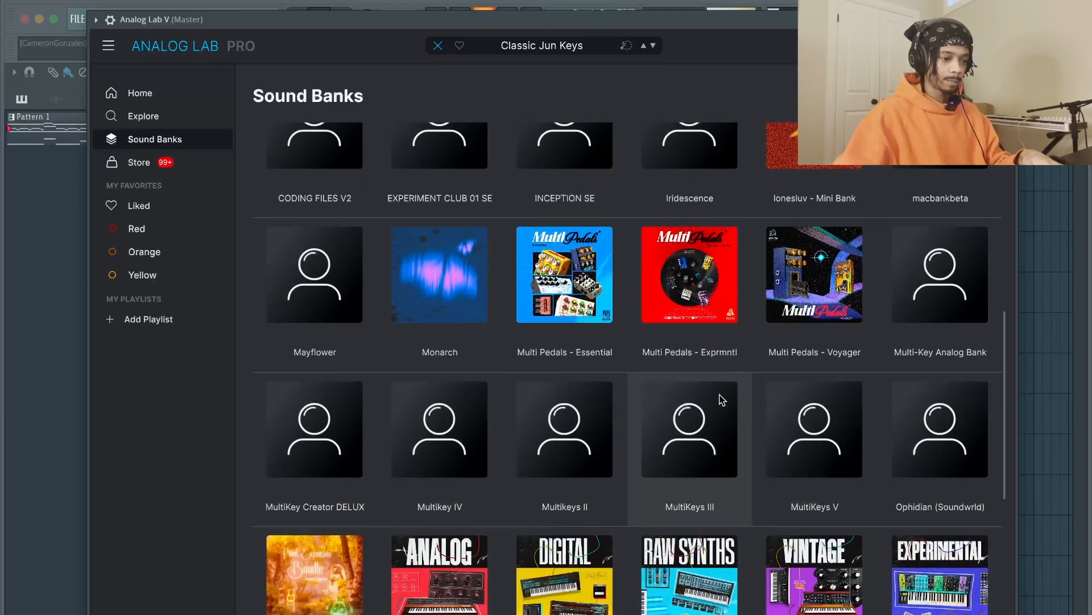
click(788, 411)
Audition the DELAY THROW and BRATO presets from the MultiKeys V bank.
scroll(390, 424, down, 7)
scroll(378, 453, up, 2)
scroll(378, 453, up, 3)
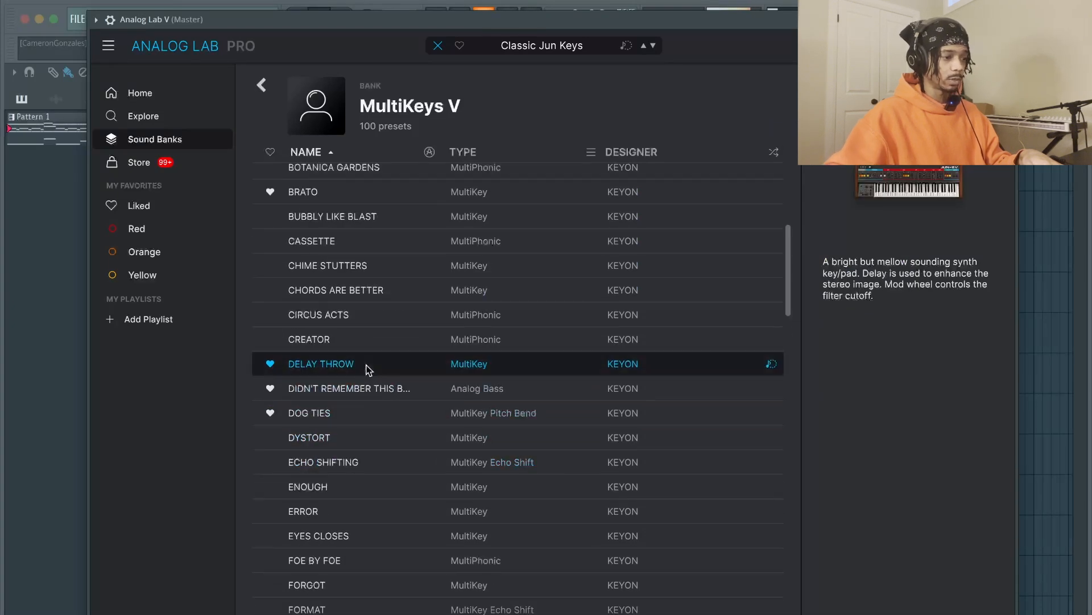
click(367, 369)
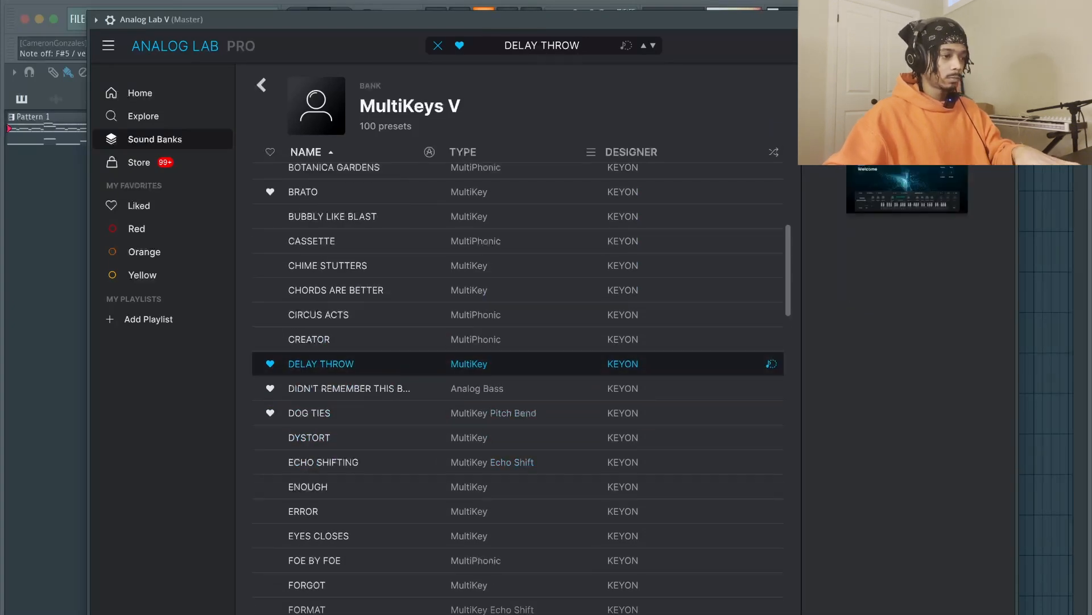
click(343, 197)
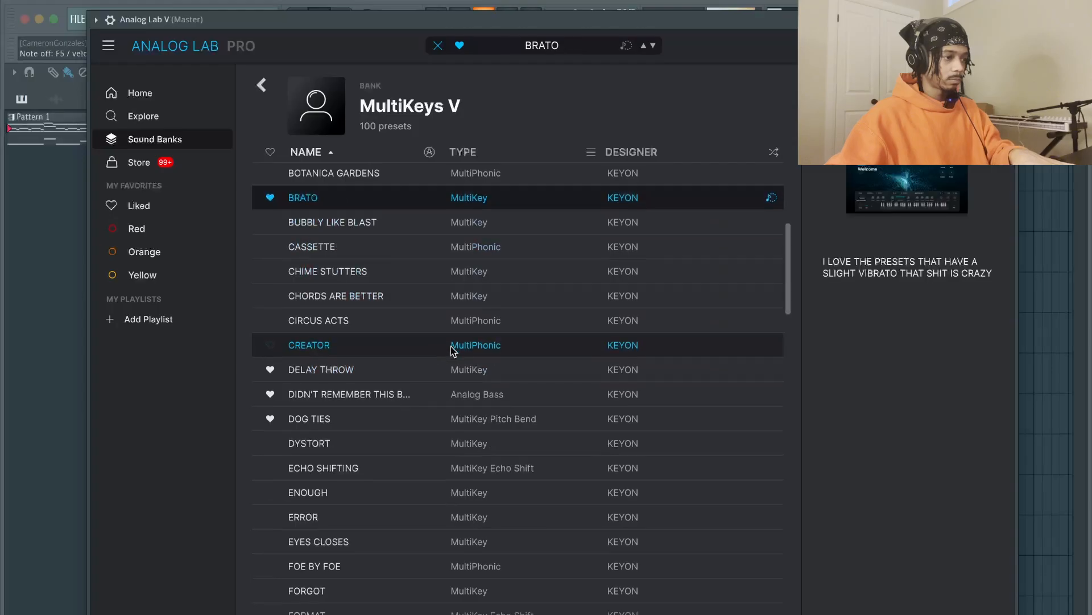
scroll(443, 319, up, 6)
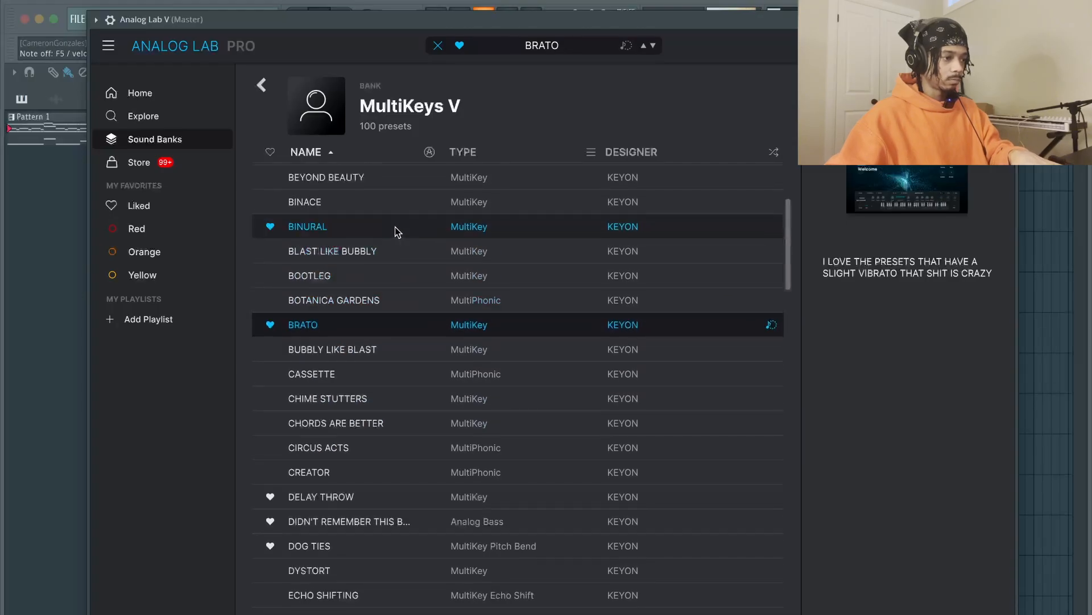
Try the BINURAL preset and settle on BATTLEFILED V as the Analog Lab V sound.
click(397, 231)
scroll(397, 232, up, 3)
click(386, 217)
scroll(401, 267, up, 1)
click(383, 227)
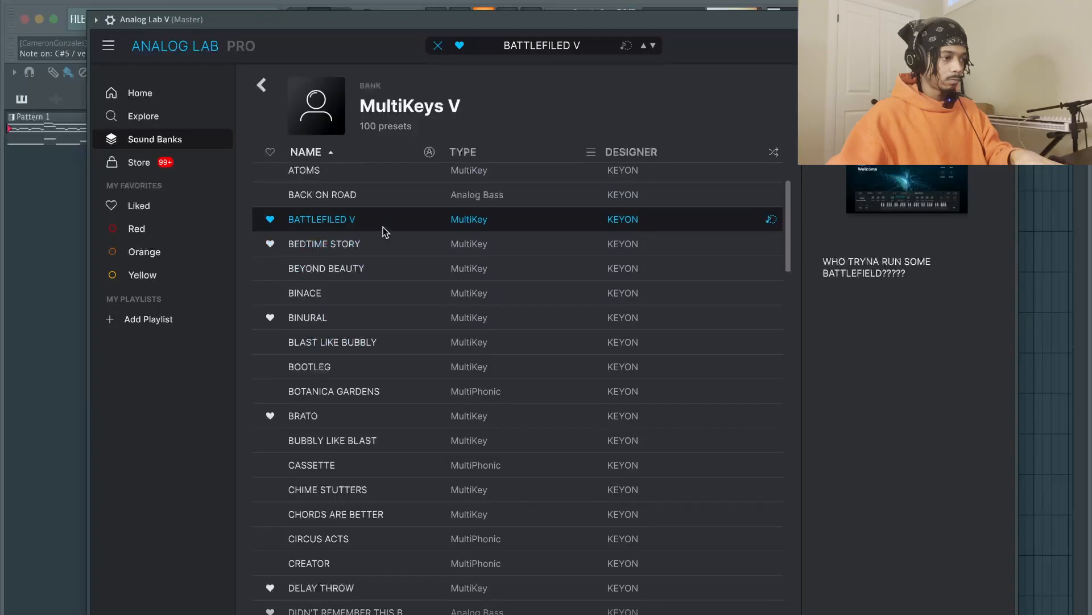
scroll(388, 296, up, 1)
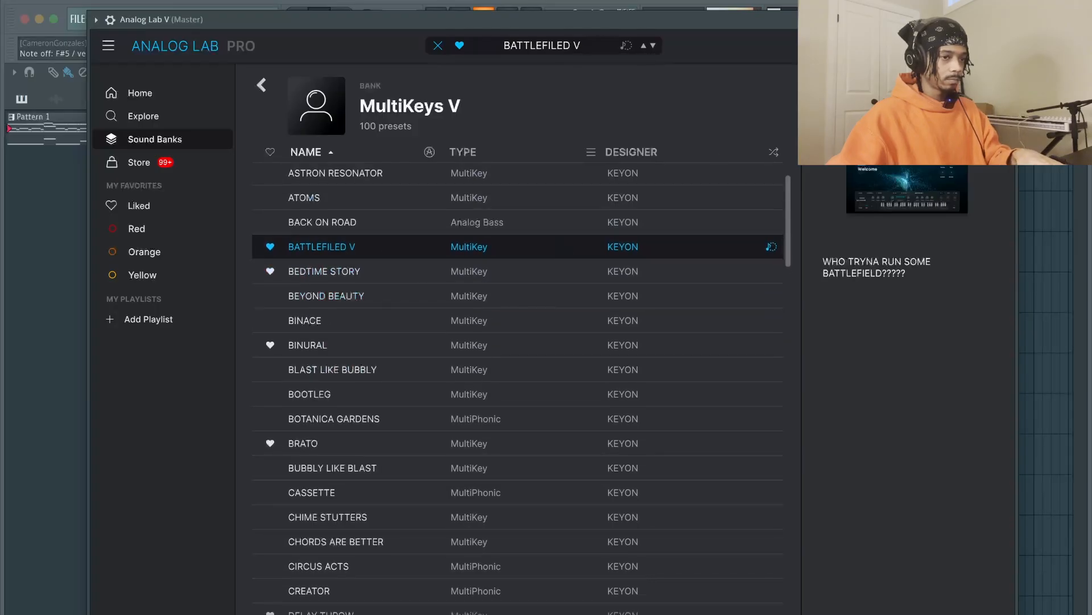
Close the Analog Lab V window and open the channel's empty piano roll.
click(791, 19)
right_click(342, 220)
click(397, 224)
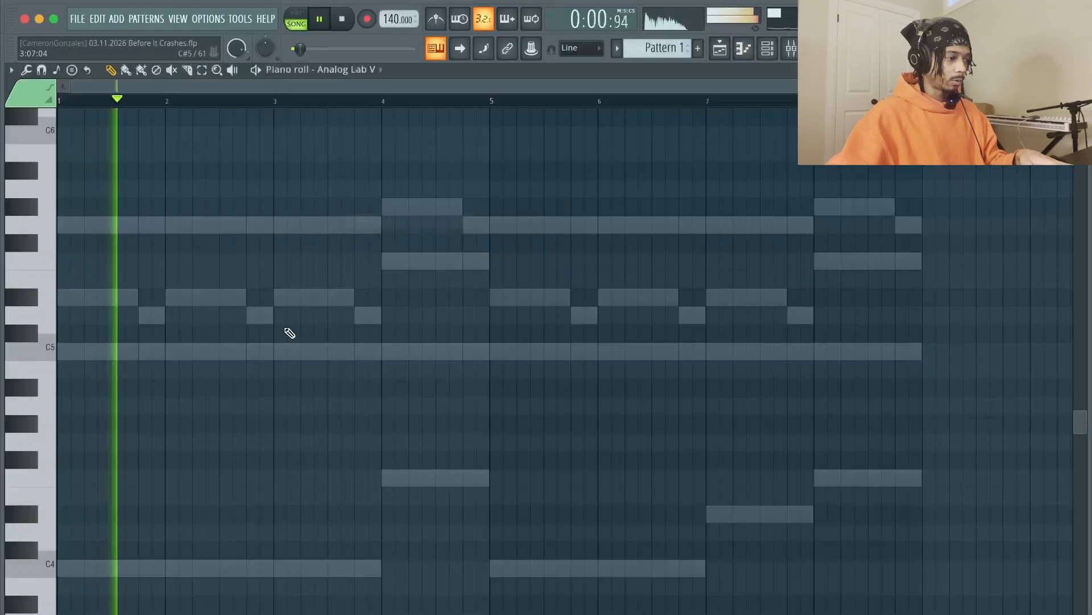
Write a four-bar melody with G5, D#5 and C5 one bar each, and a three-beat G#5 plus one-beat F5 in bar 4.
key(space)
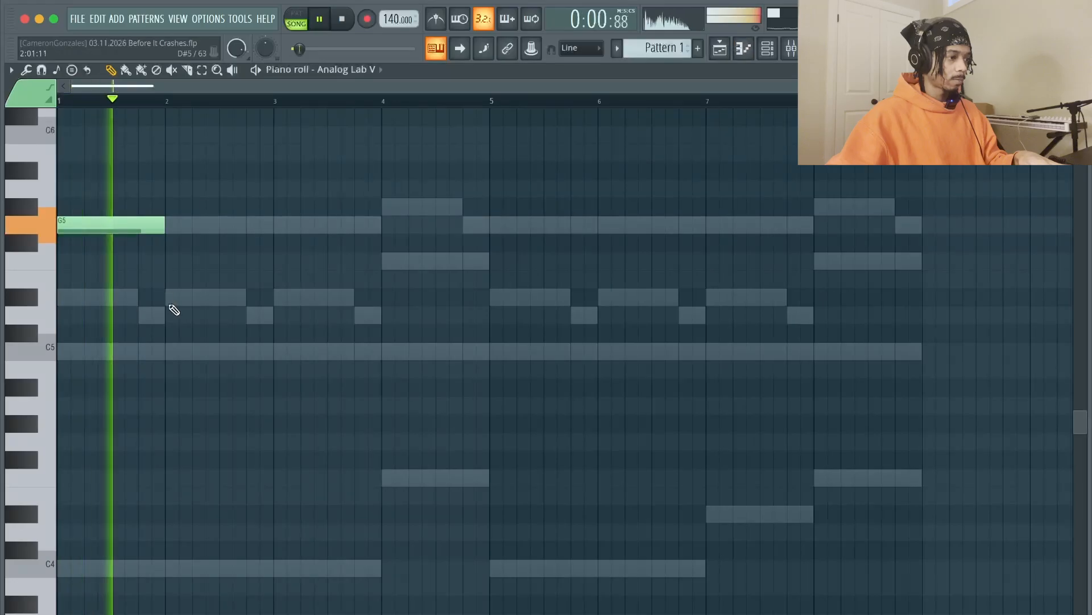
click(194, 297)
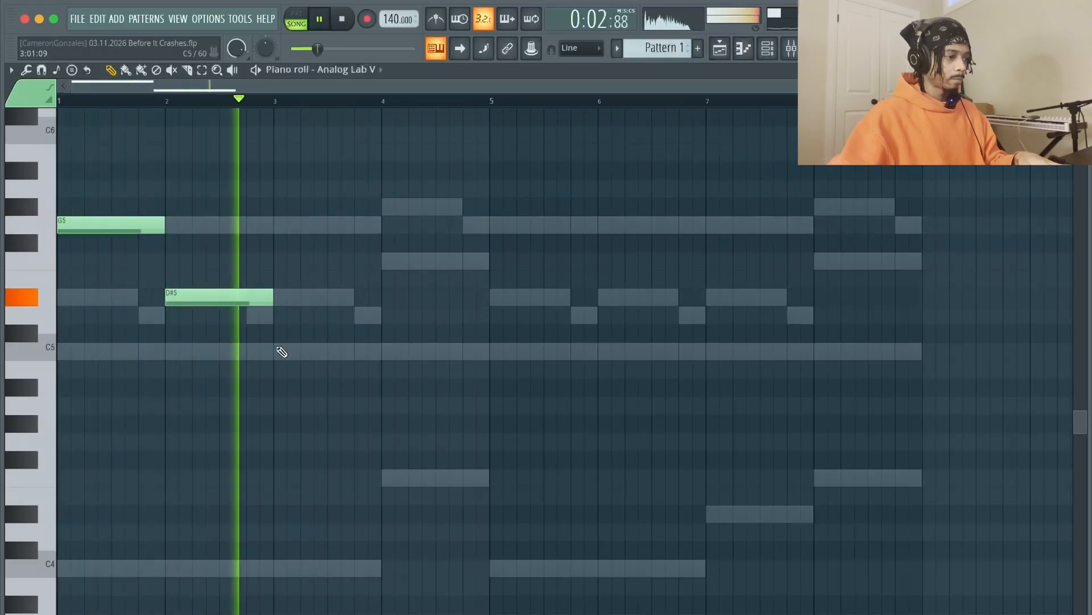
click(281, 351)
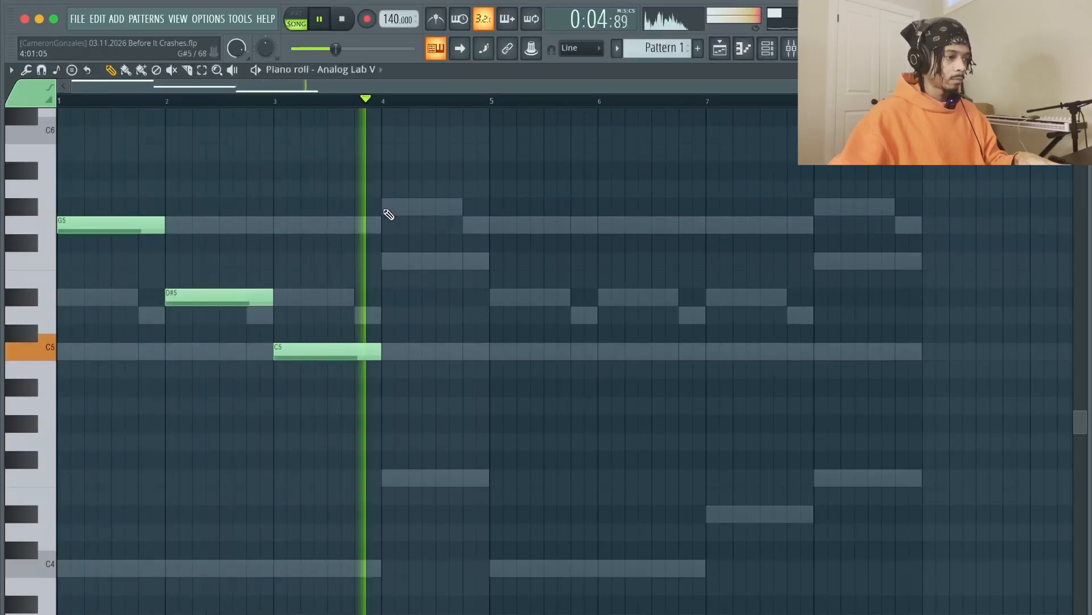
click(389, 207)
click(466, 262)
drag(488, 207, 463, 209)
drag(568, 265, 491, 272)
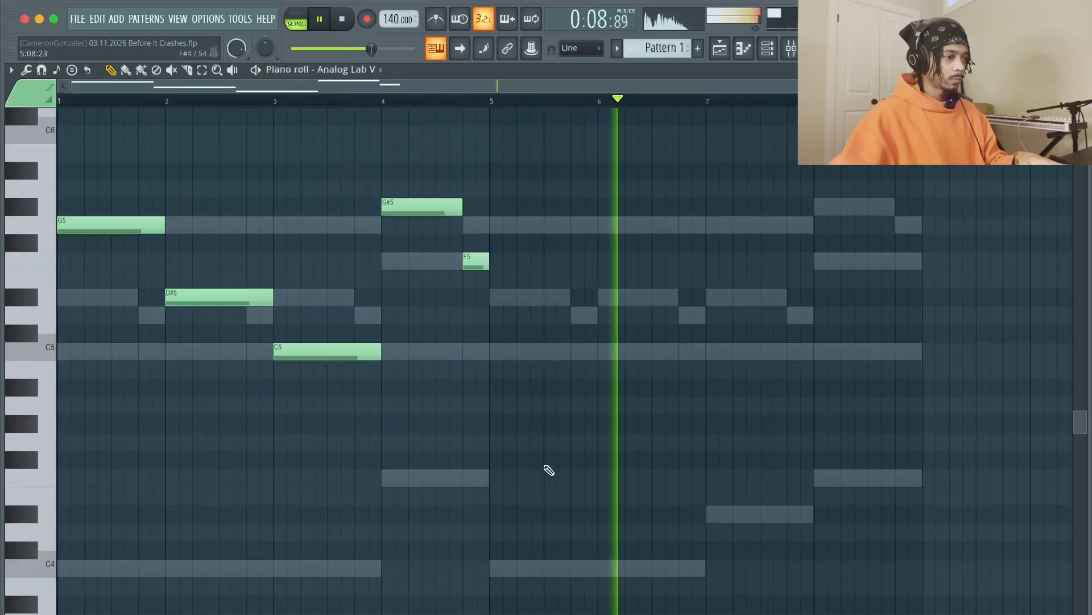
Copy the whole four-bar Analog Lab V melody into bars 5 to 8.
key(ctrl+a)
drag(96, 225, 523, 211)
ctrl+click(533, 193)
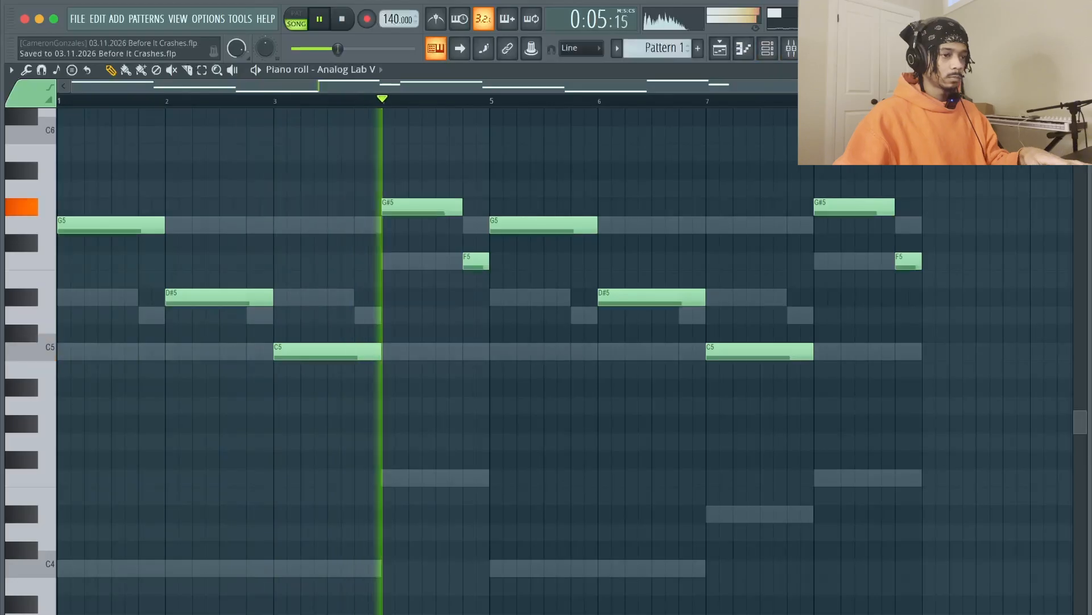
Return to the playlist and channel rack and route the Analog Lab V channel to mixer track 4.
key(F5)
key(F6)
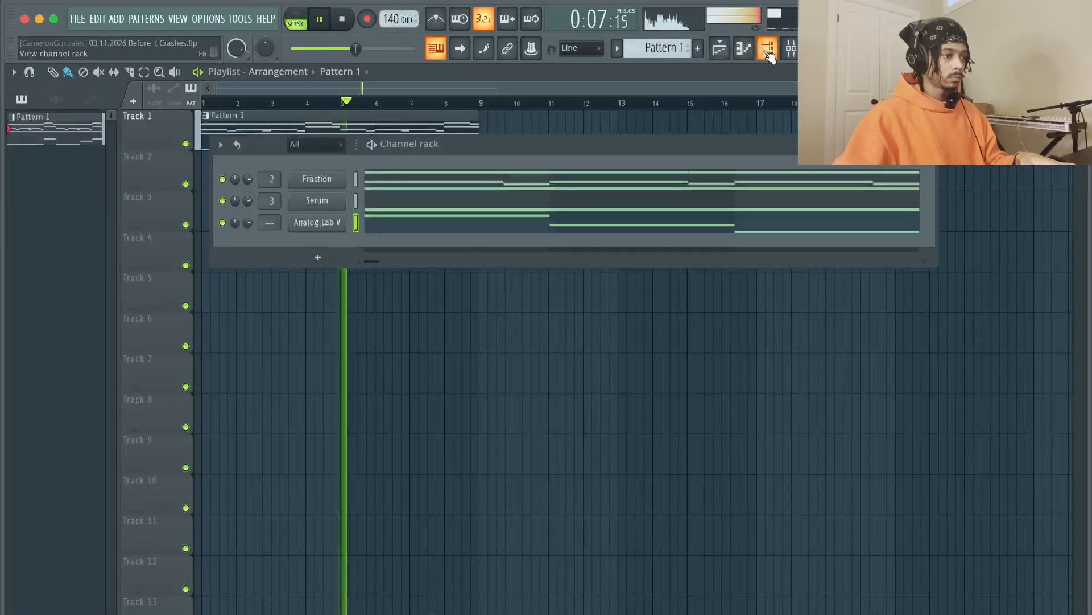
key(ctrl+l)
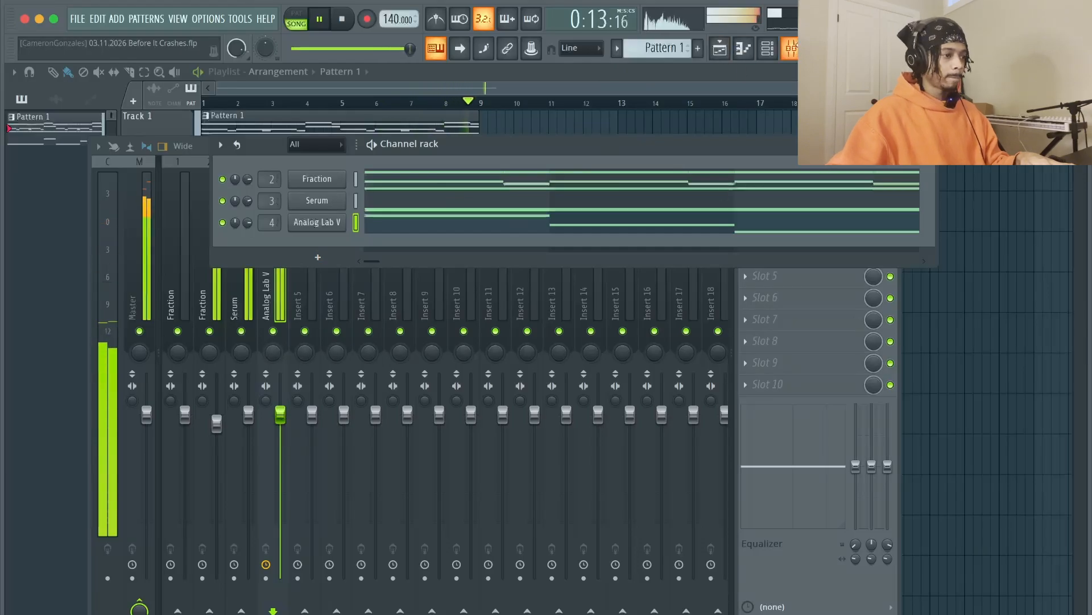
Open the browser and expand the bells folder inside the !ONESHOTS - 01 sample kit.
click(815, 48)
scroll(88, 354, up, 6)
scroll(108, 375, up, 15)
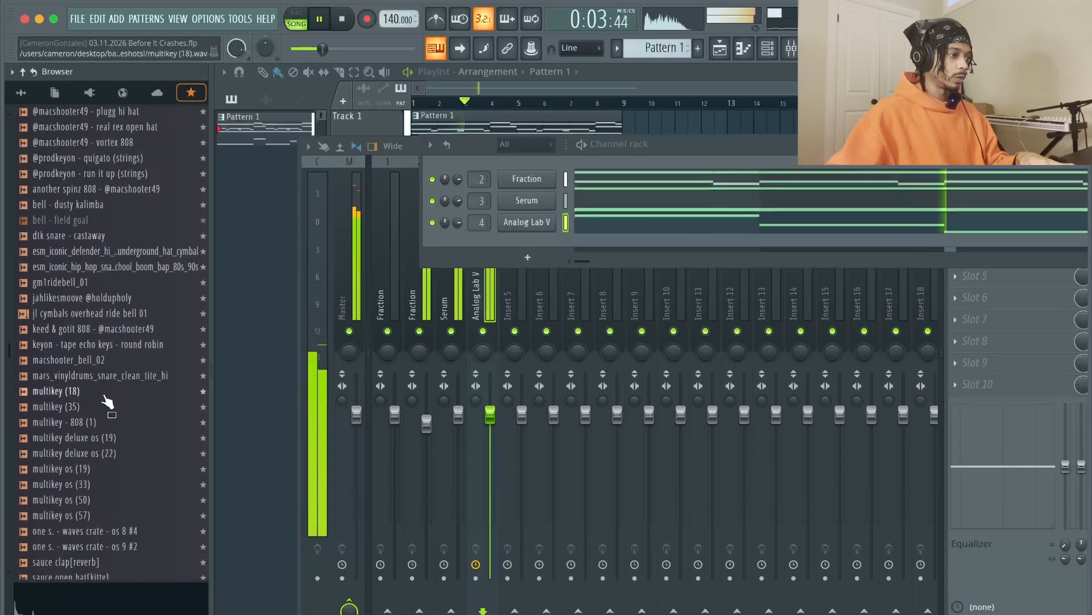
click(54, 93)
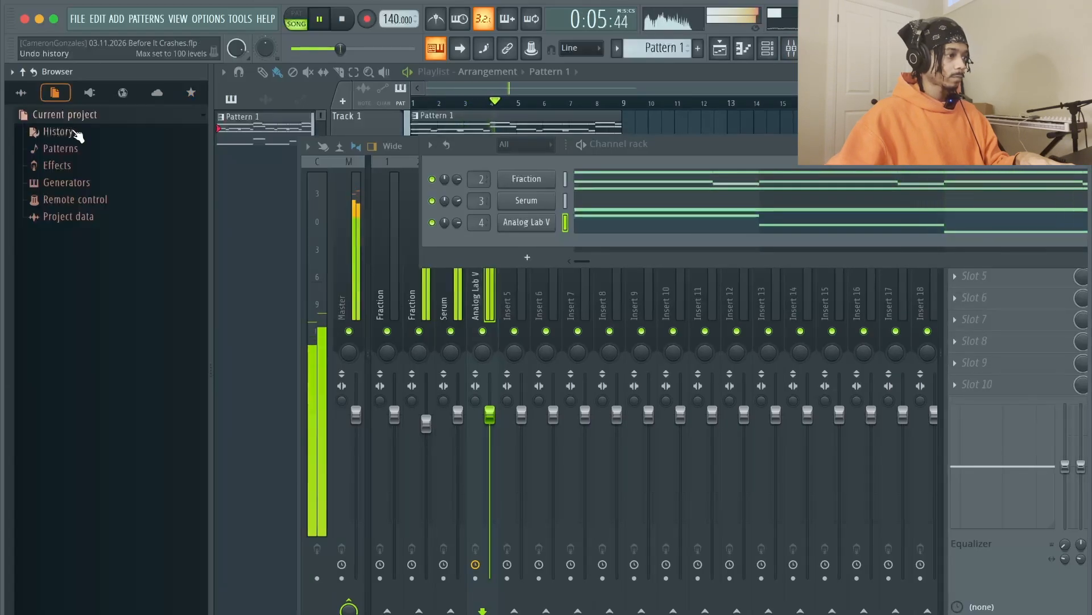
click(23, 95)
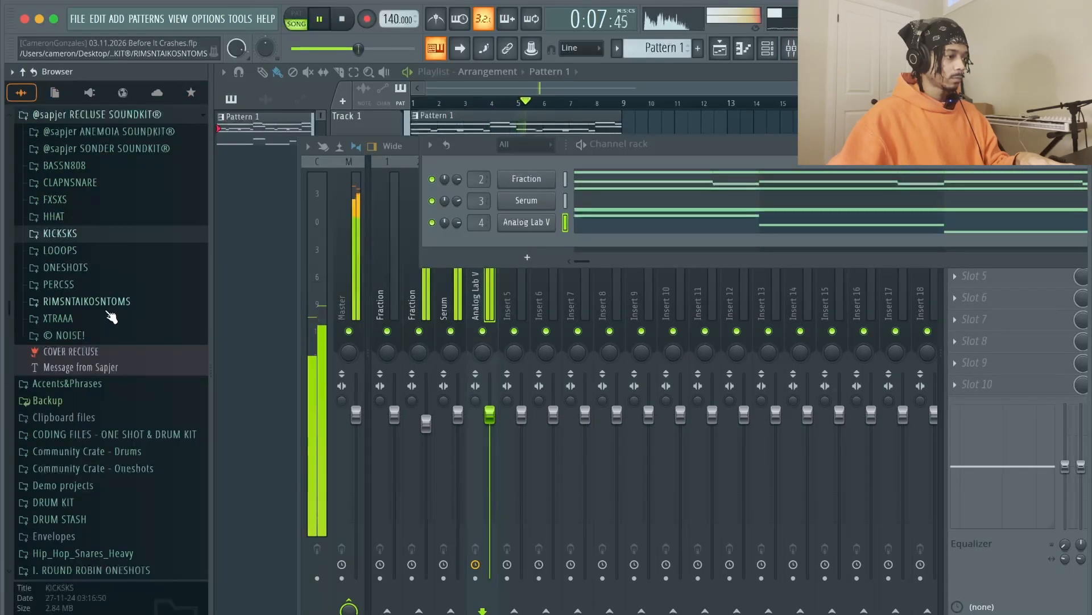
scroll(106, 287, up, 7)
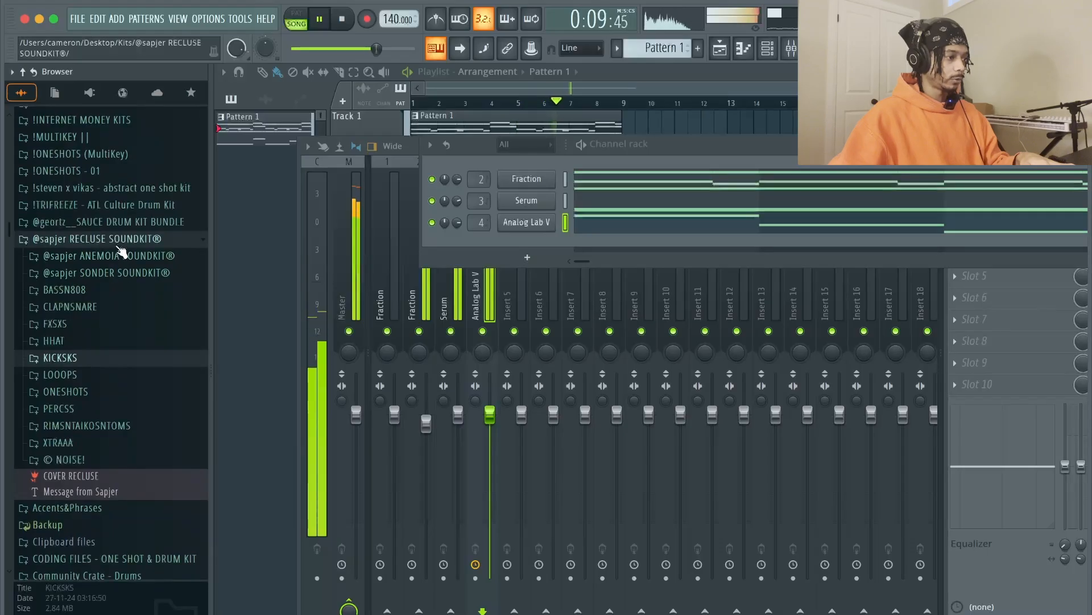
scroll(121, 253, up, 3)
click(104, 325)
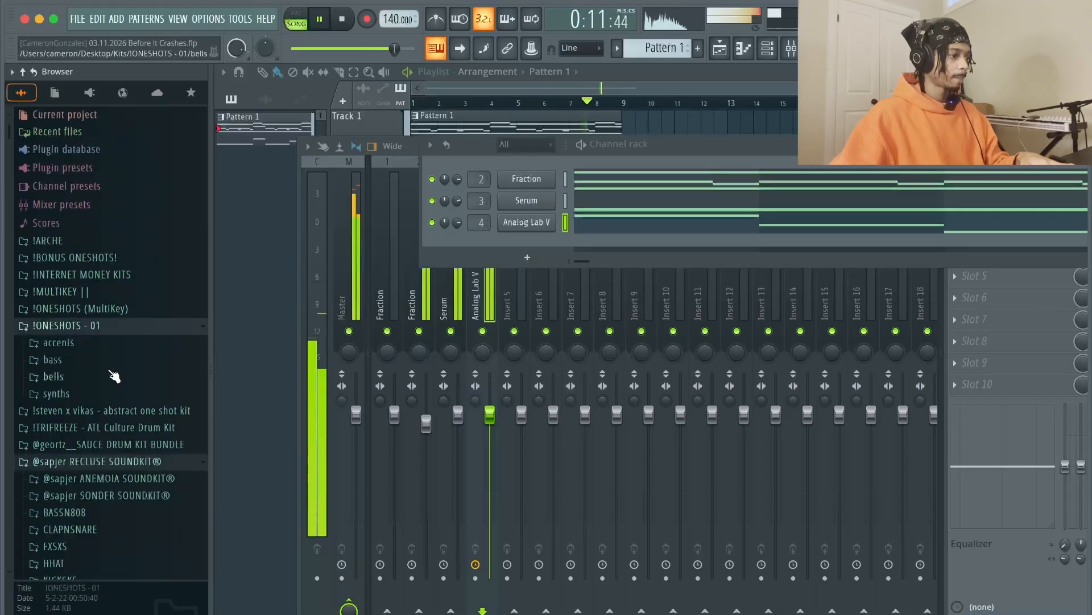
click(109, 359)
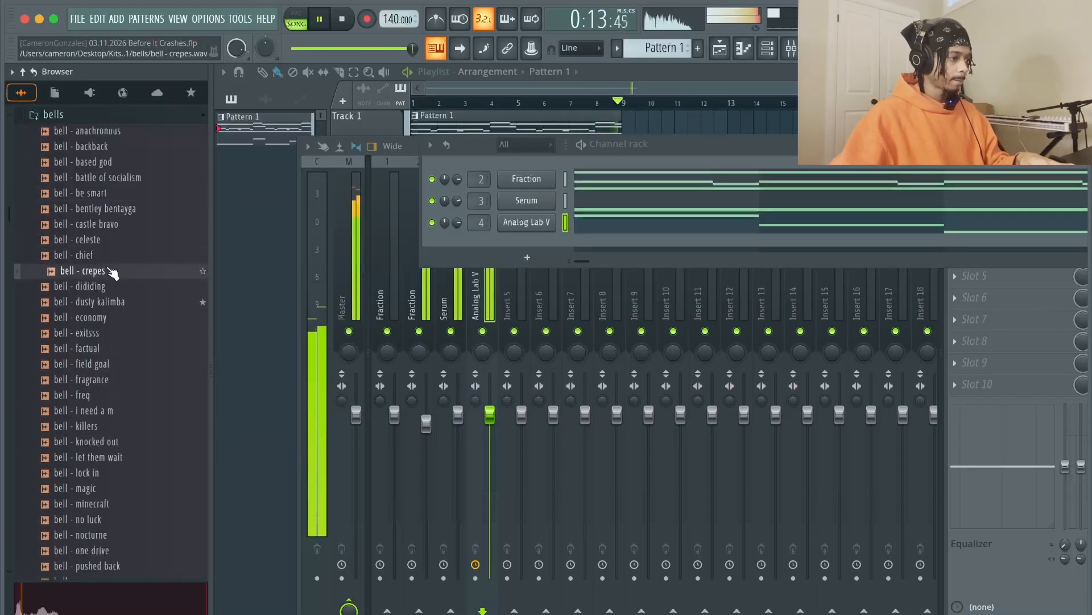
Add the bell - celeste sample as a new channel and open its piano roll.
drag(424, 238, 506, 239)
right_click(552, 243)
click(562, 244)
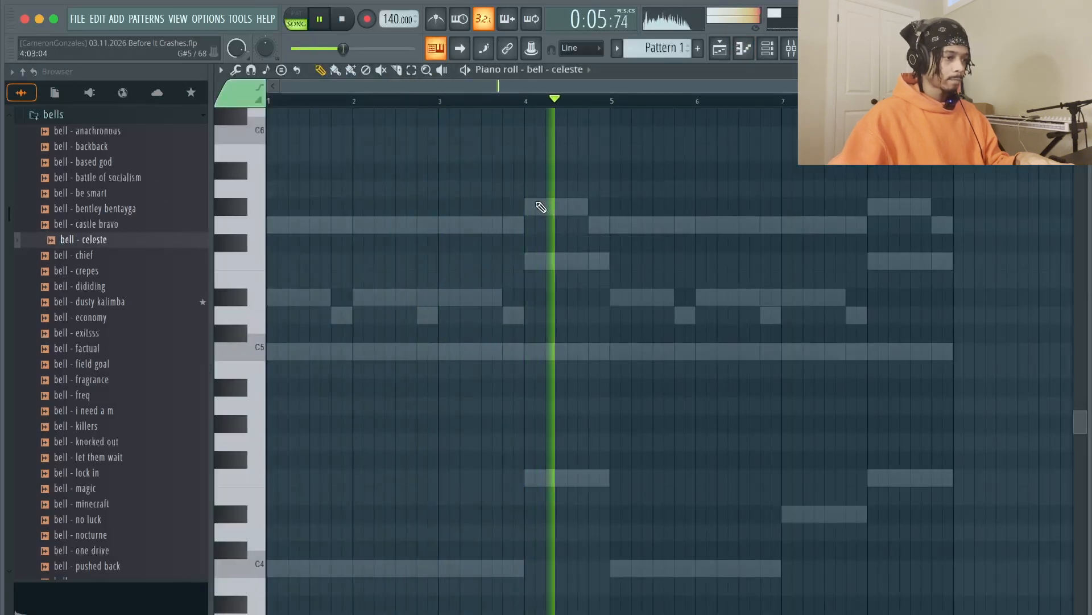
Write one-beat bell notes: G5 on beat 4 of bar 5, D5 on beat 4 of bar 7 and F5 on beat 1 of bar 8.
click(681, 169)
drag(682, 169, 683, 224)
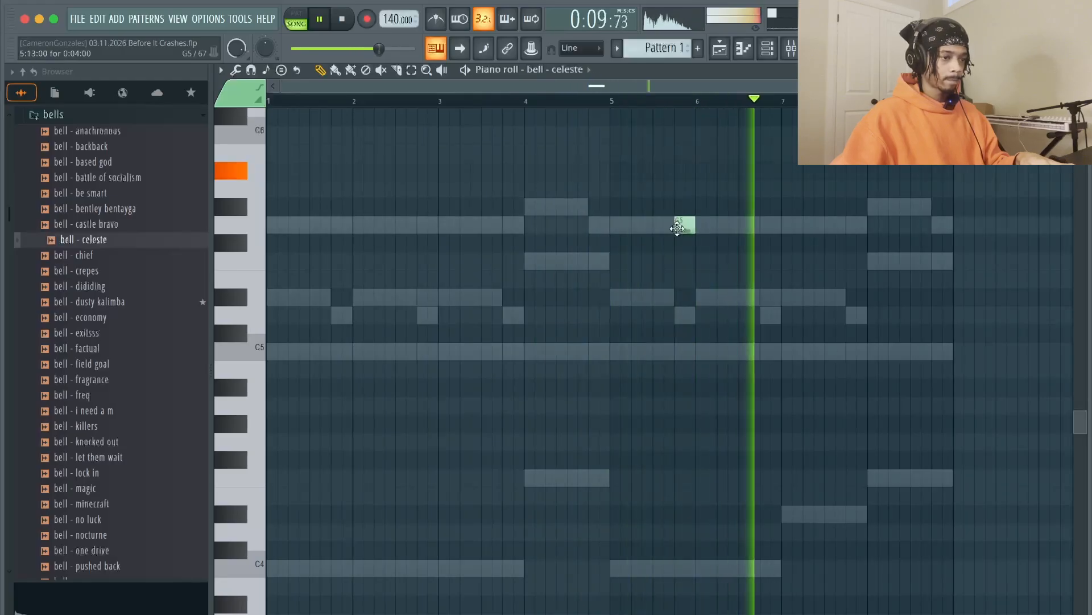
click(852, 314)
click(869, 260)
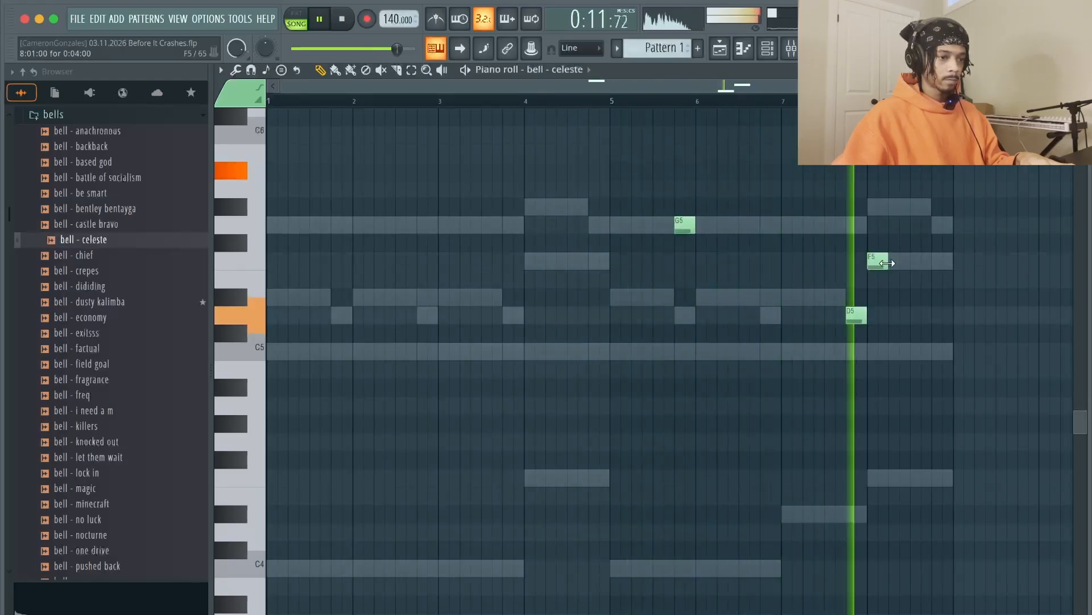
Add one-beat notes D#5, G5 and D5 on beats 1, 2 and 4 of bar 2, then C5 and F5 ending bars 3 and 4.
click(372, 299)
drag(375, 297, 342, 297)
click(379, 225)
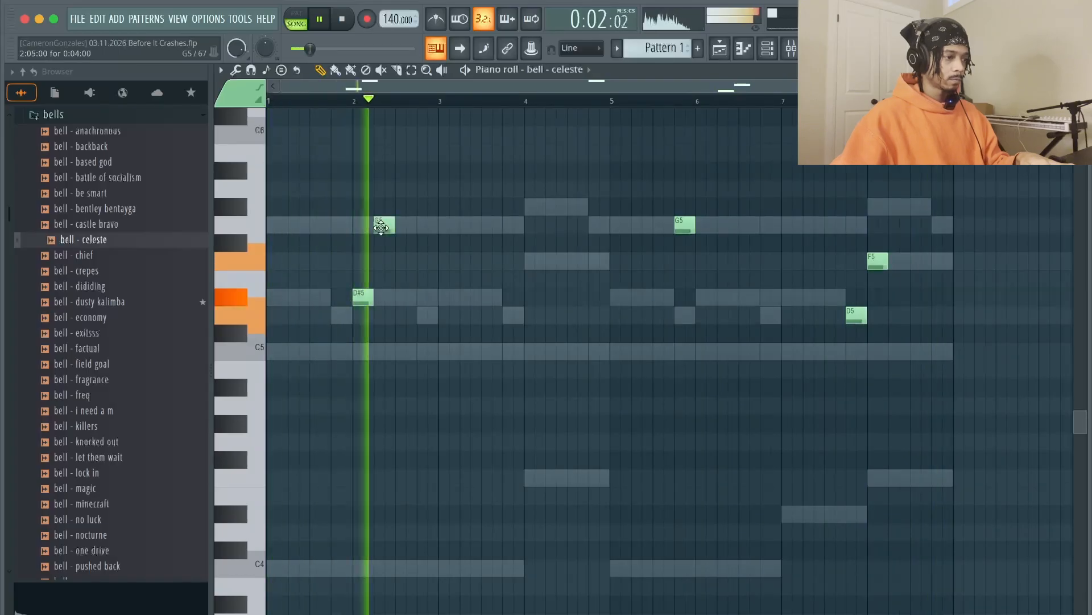
click(422, 314)
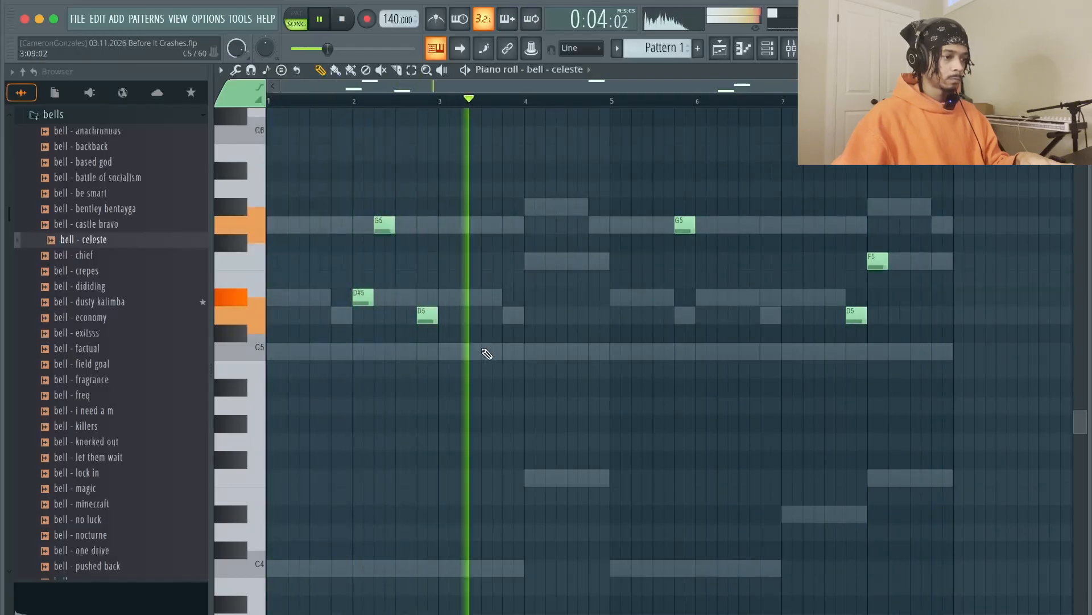
click(506, 351)
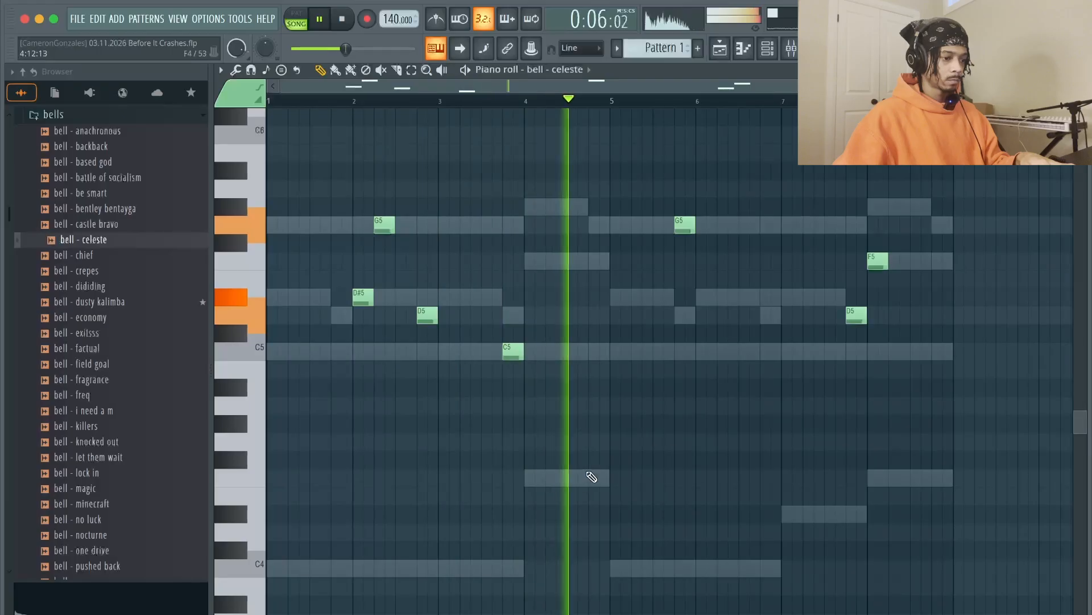
click(594, 477)
key(ctrl+Up)
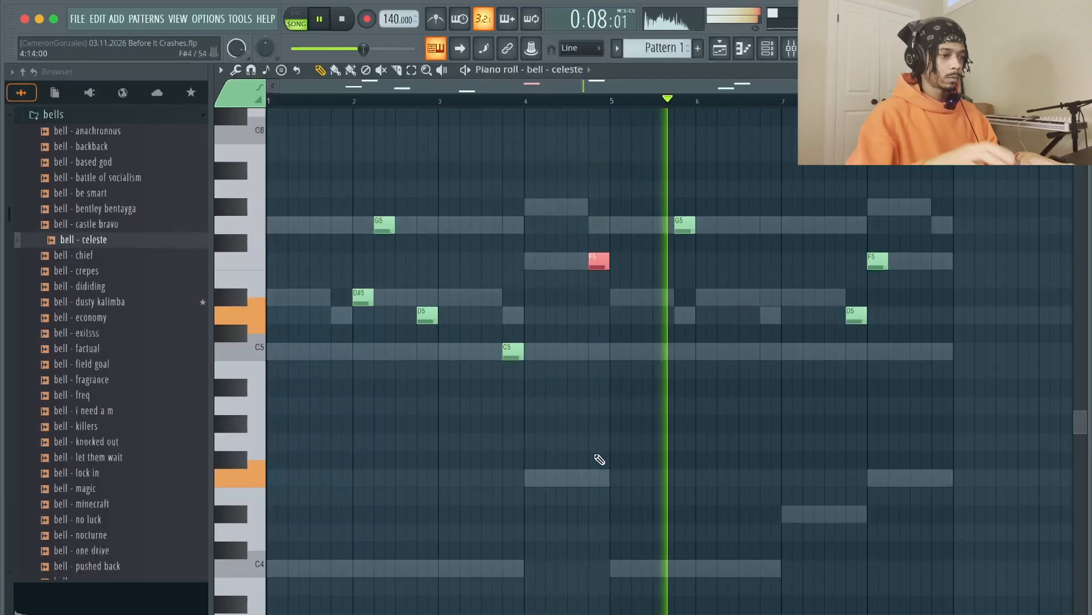
Hide the browser, add one-beat C5 notes at the start of bar 1 and on beat 4 of bar 8, and play the result.
scroll(790, 450, up, 2)
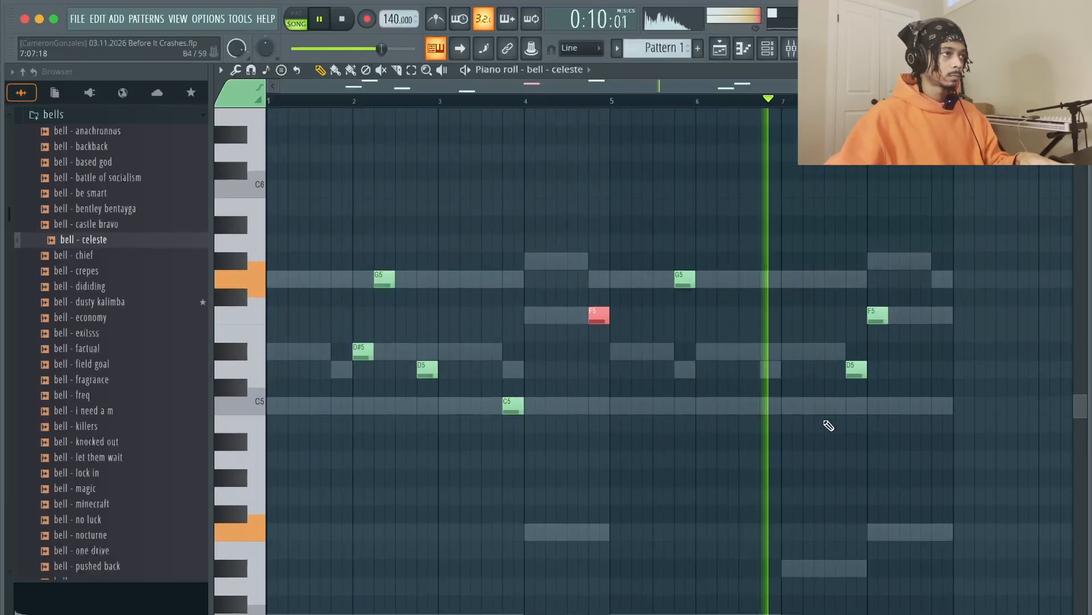
key(alt+F8)
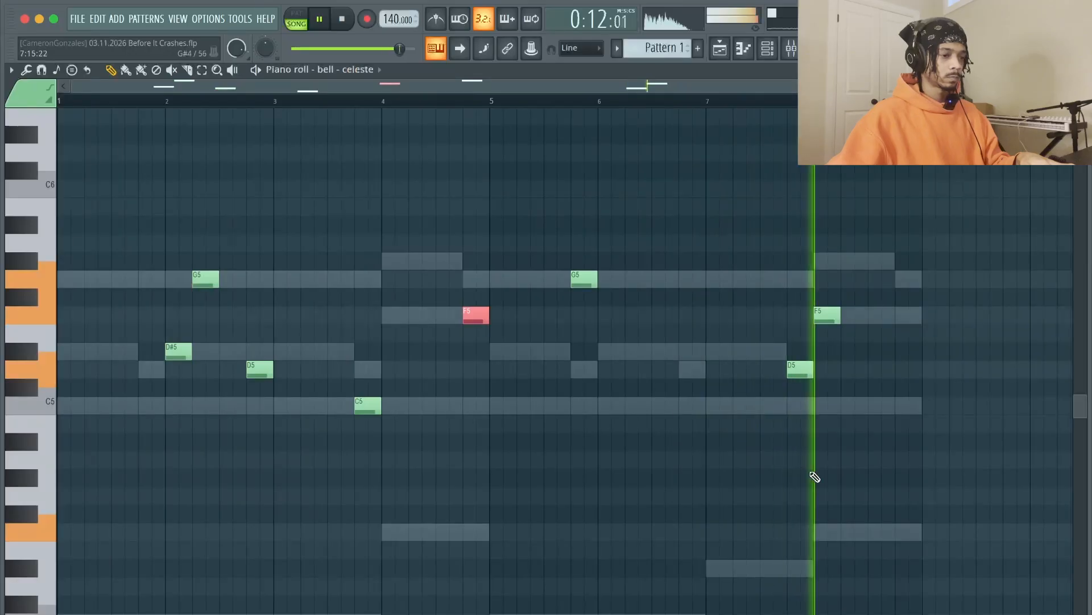
click(908, 406)
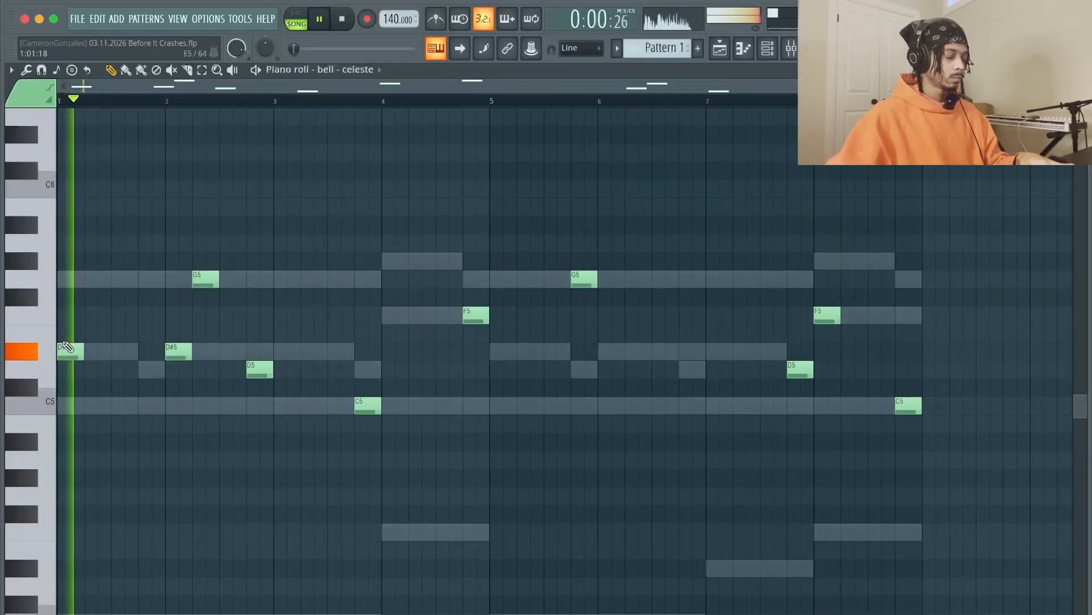
drag(64, 356, 63, 311)
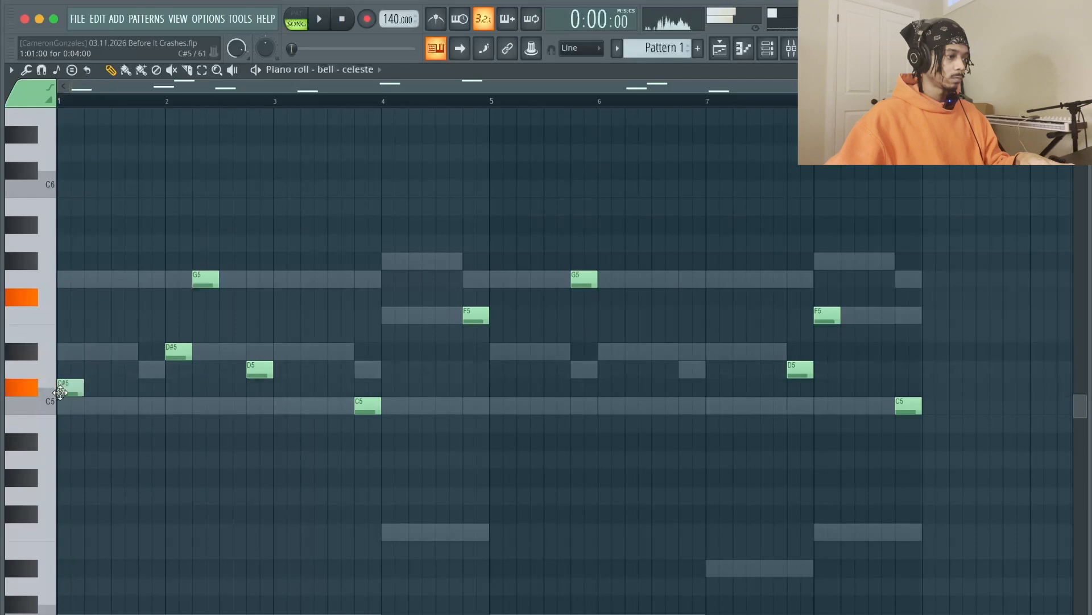
key(space)
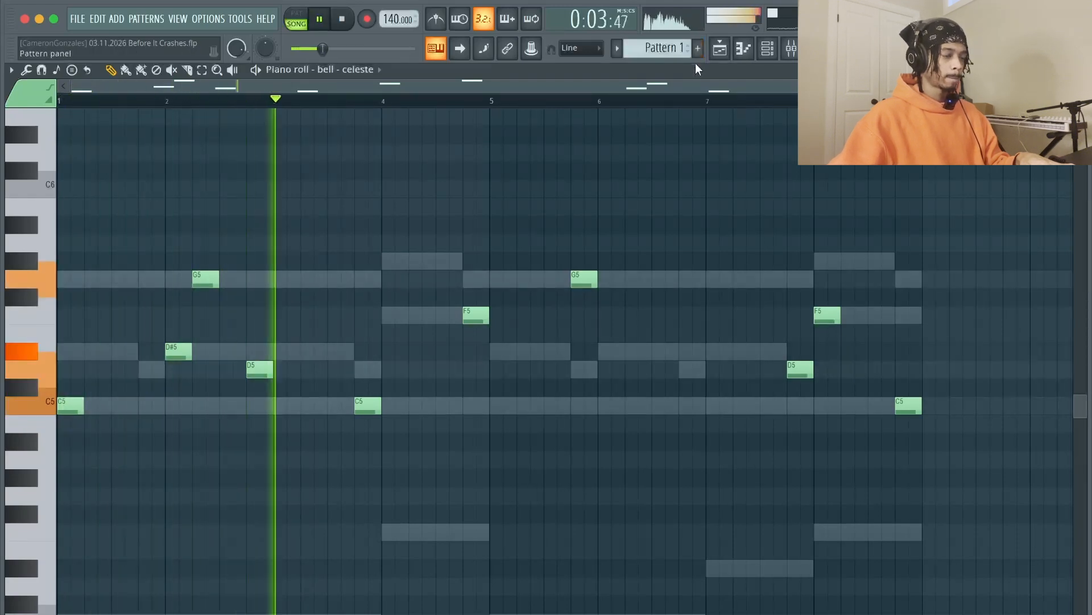
Route the bell - celeste channel to mixer track 5 and load Efx FRAGMENTS in its first effect slot.
click(767, 48)
key(F9)
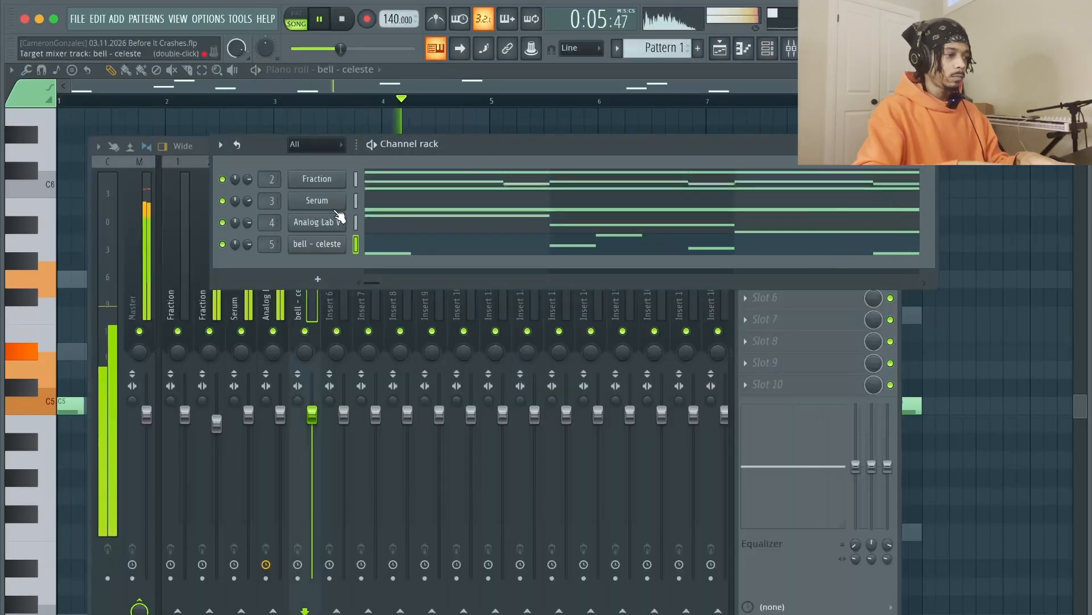
drag(575, 148, 593, 106)
click(785, 155)
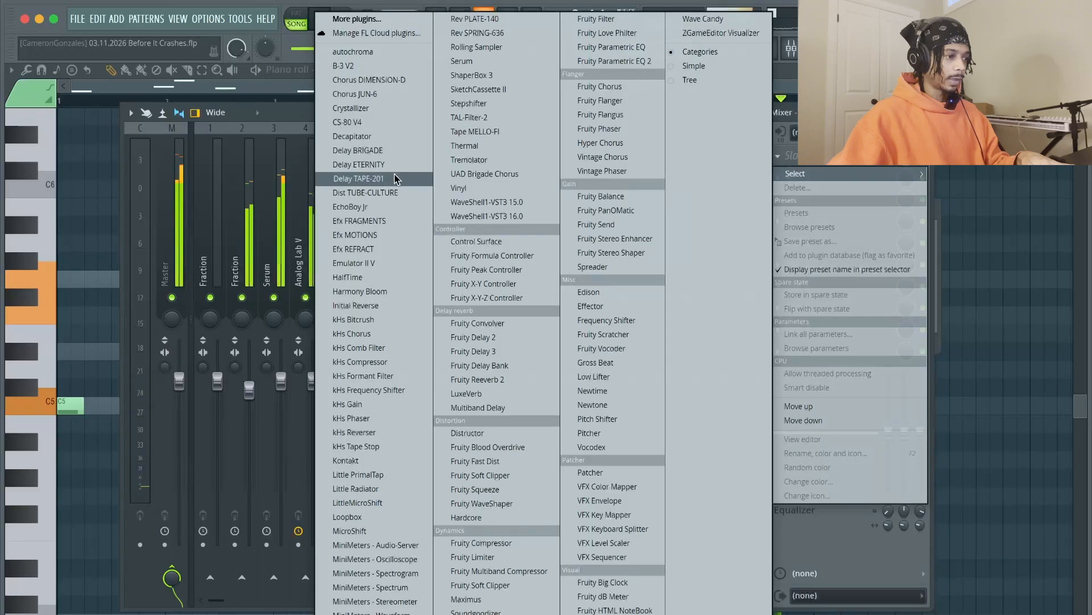
click(391, 221)
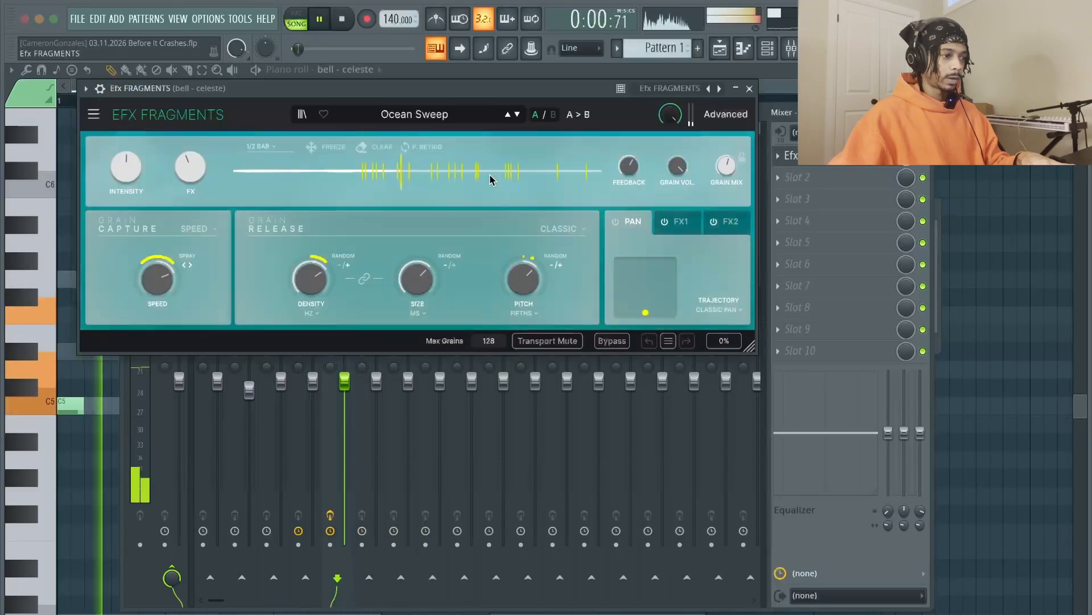
Choose the Machine Gun preset in Efx FRAGMENTS and close the plugin window.
click(451, 114)
mouse_move(445, 157)
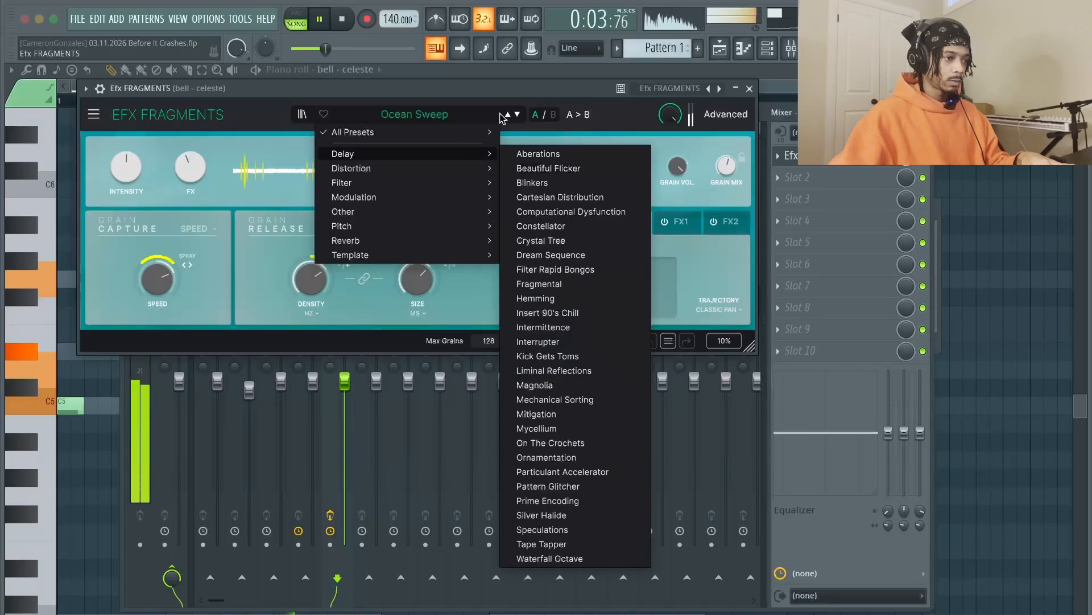
click(511, 113)
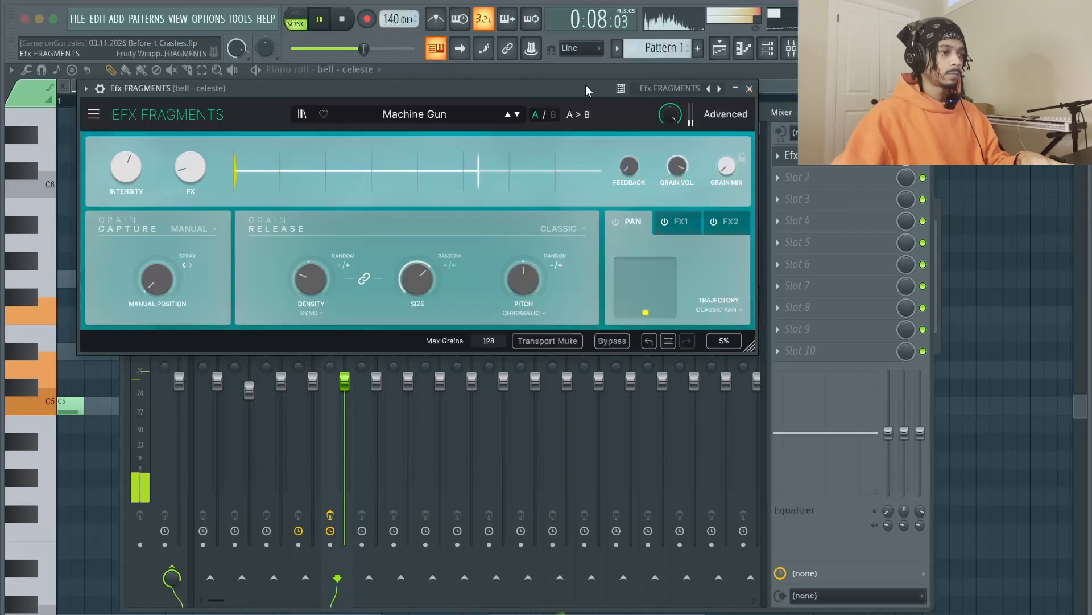
drag(592, 91, 602, 112)
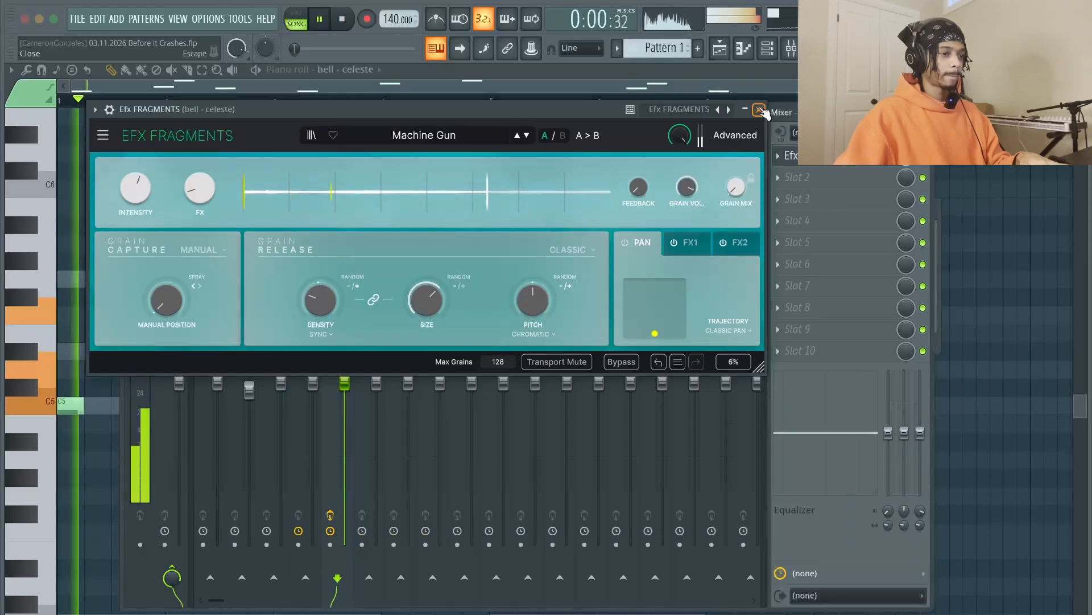
click(760, 109)
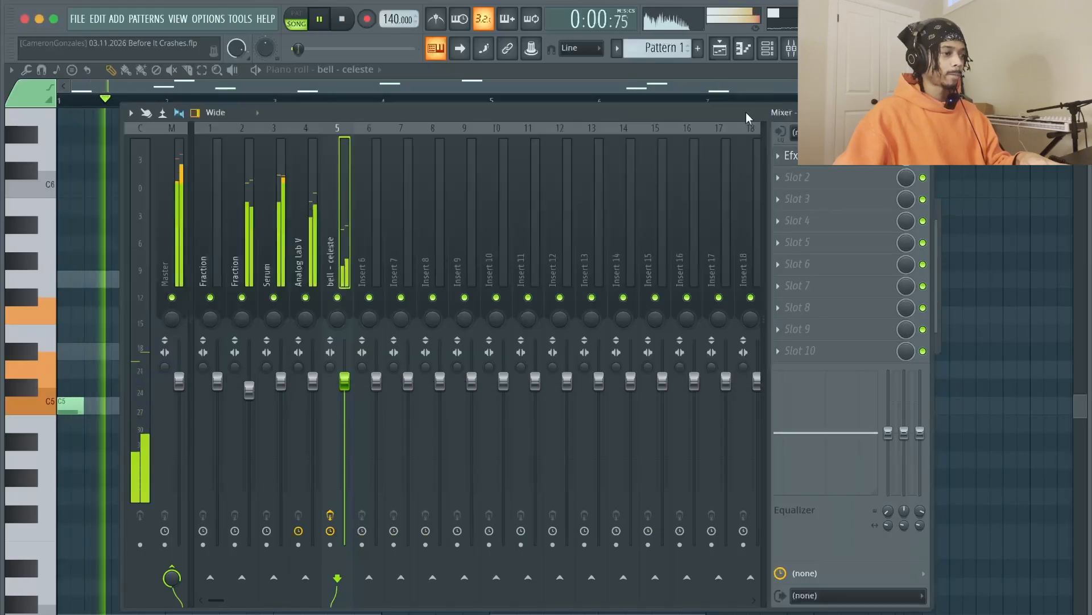
Load Efx REFRACT in slot 2 of the bell track, set its mode to Bandpass with a 320 Hz cutoff, and close it.
click(787, 180)
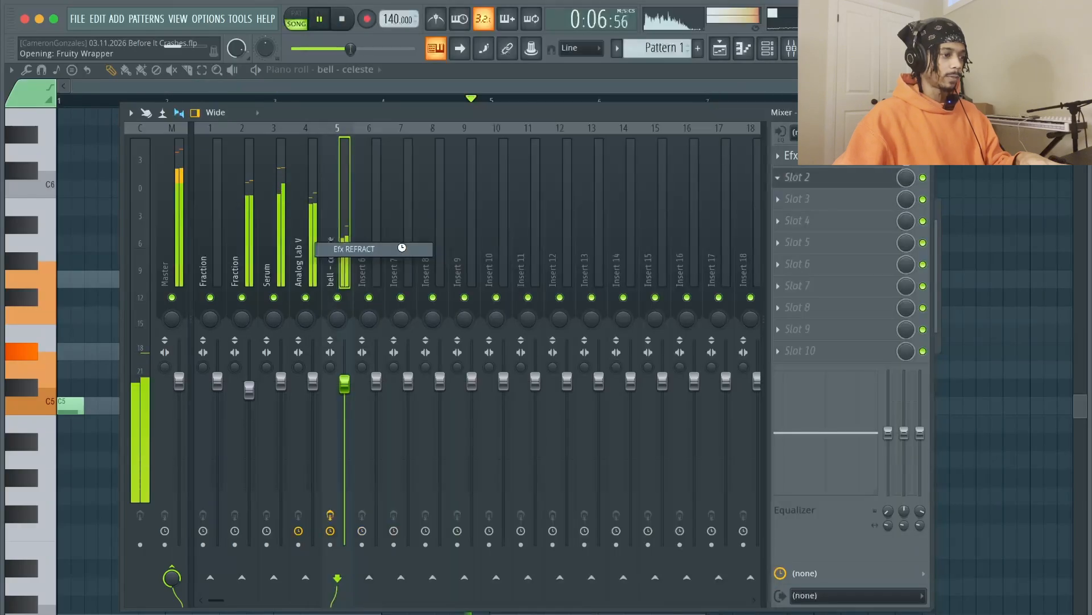
click(403, 249)
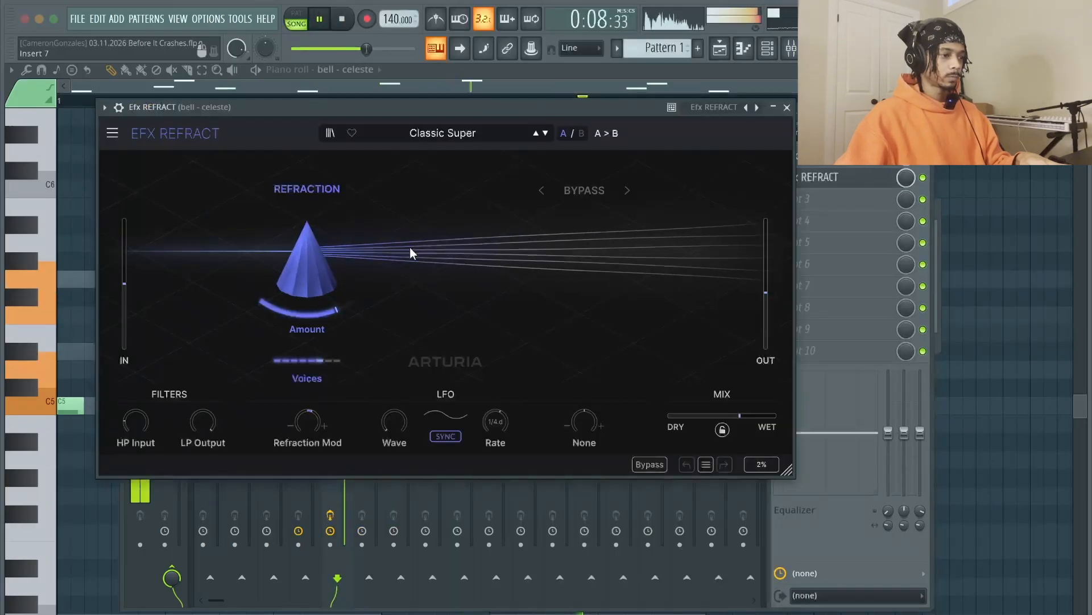
click(626, 190)
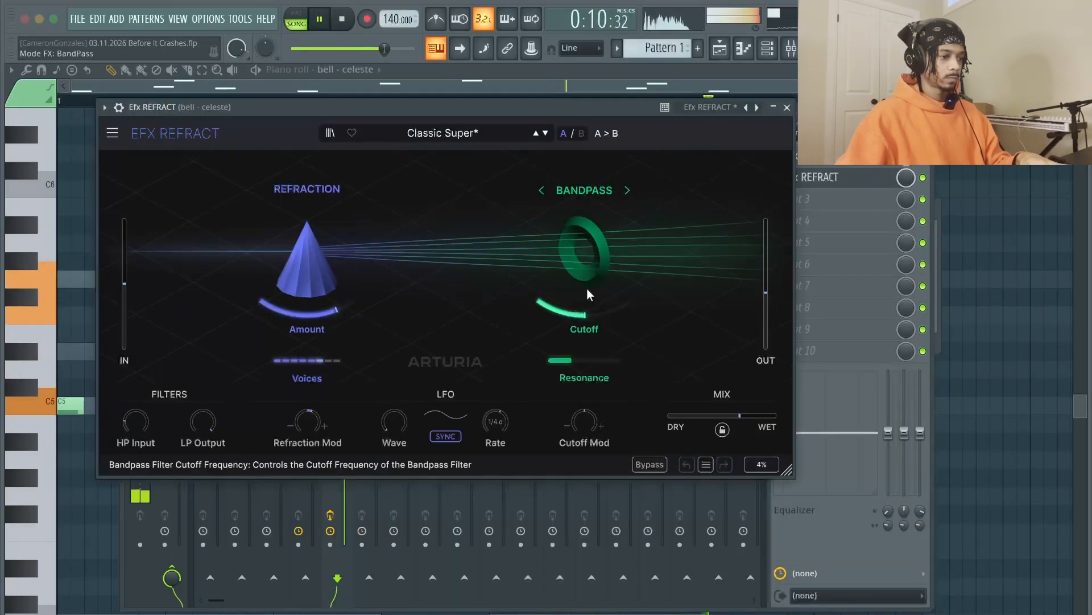
mouse_move(590, 318)
mouse_down()
mouse_move(590, 344)
mouse_move(590, 317)
mouse_up()
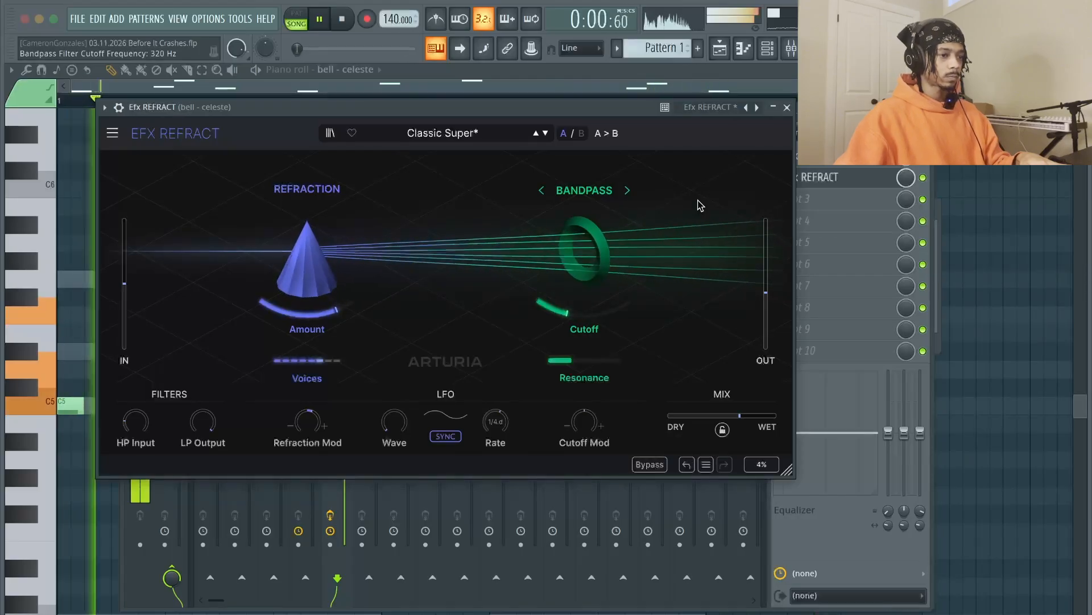
click(787, 107)
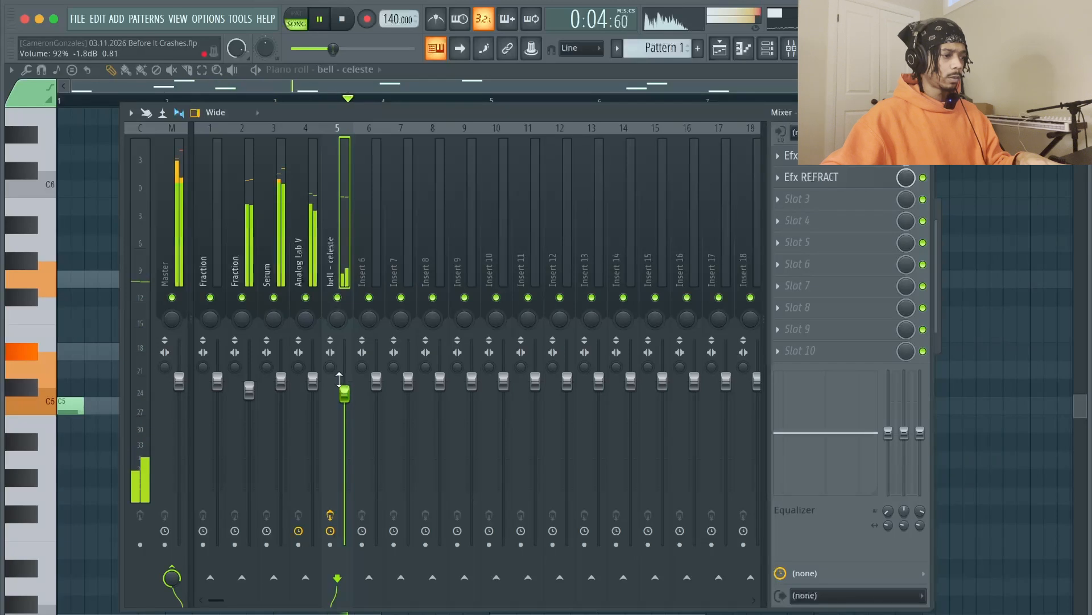
Close the mixer, return to the playlist and split Pattern 1 into separate patterns by channel.
click(923, 113)
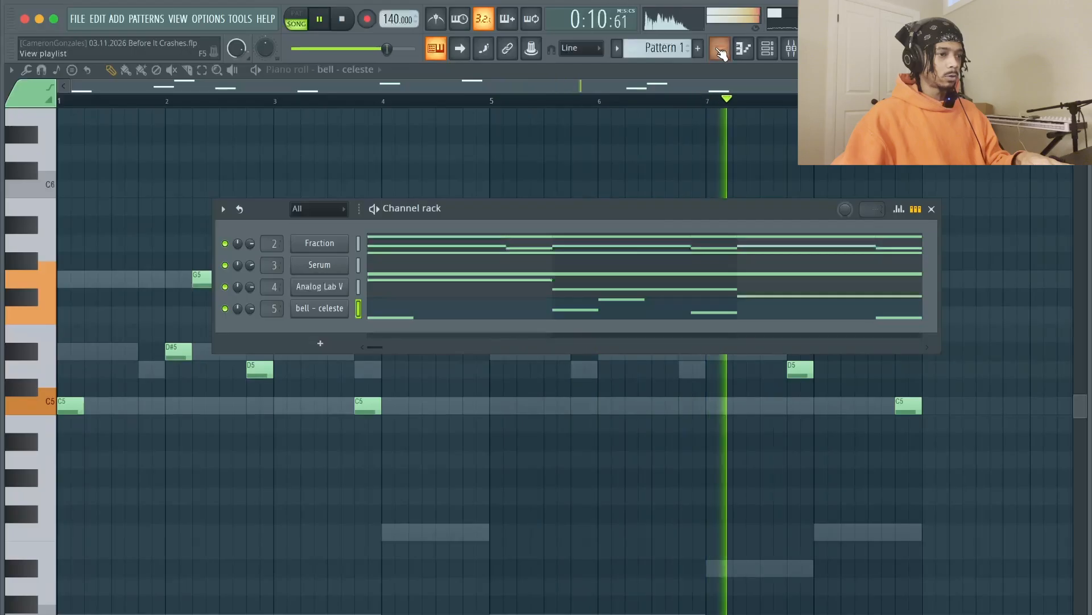
key(F5)
right_click(70, 133)
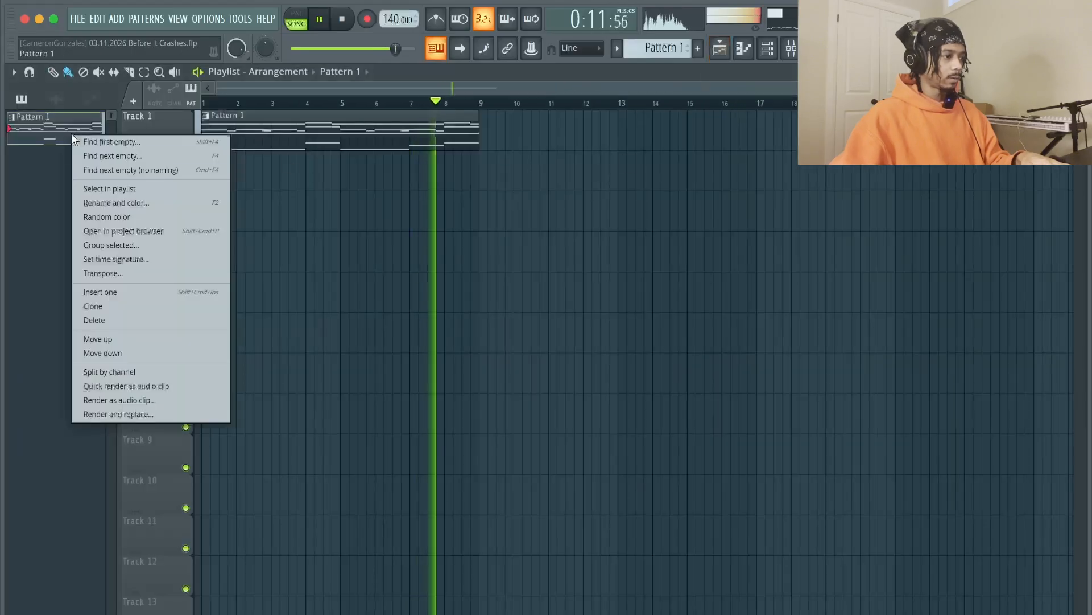
click(137, 373)
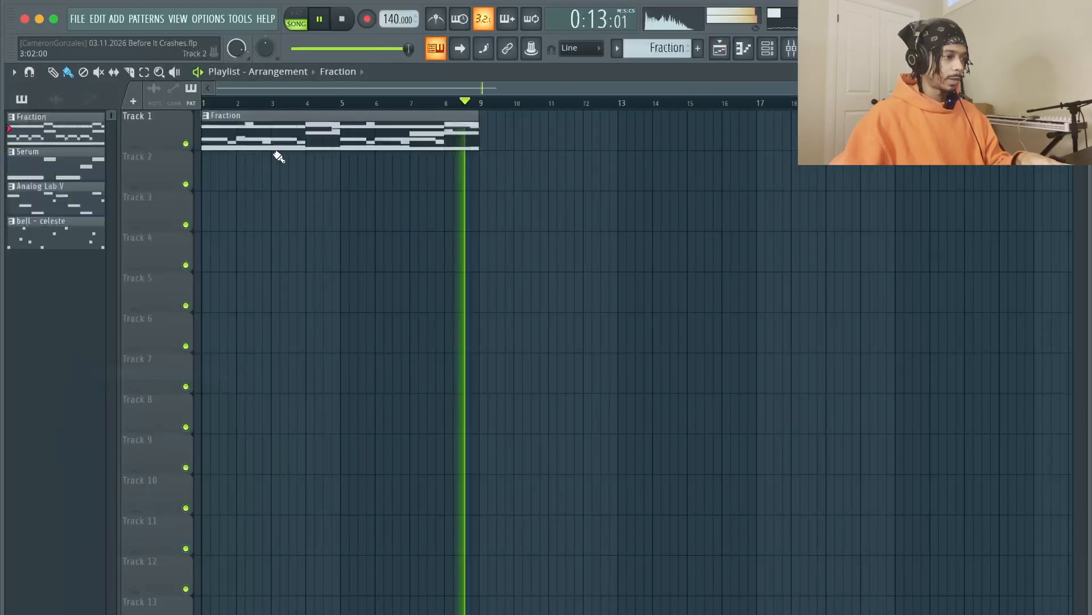
Place the Serum, Analog Lab V and bell - celeste patterns on playlist tracks 2, 3 and 4 from bar 1.
click(43, 237)
click(54, 242)
drag(45, 125, 205, 134)
Select all four pattern clips, duplicate them into bars 9 to 16, and clear the selection.
ctrl+click(578, 346)
ctrl+drag(578, 346, 165, 120)
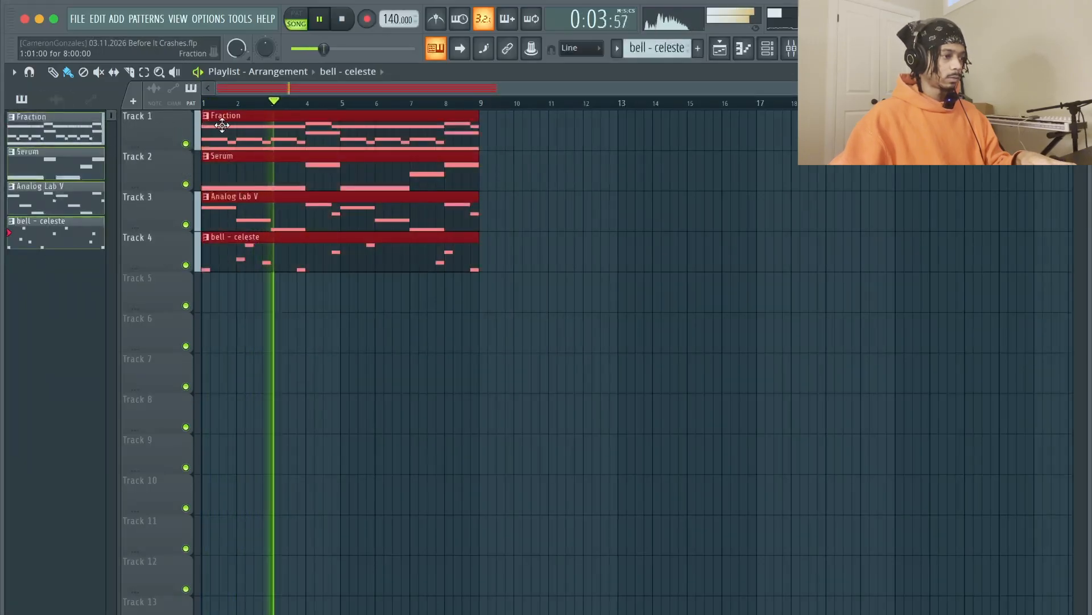
key(ctrl+b)
click(539, 427)
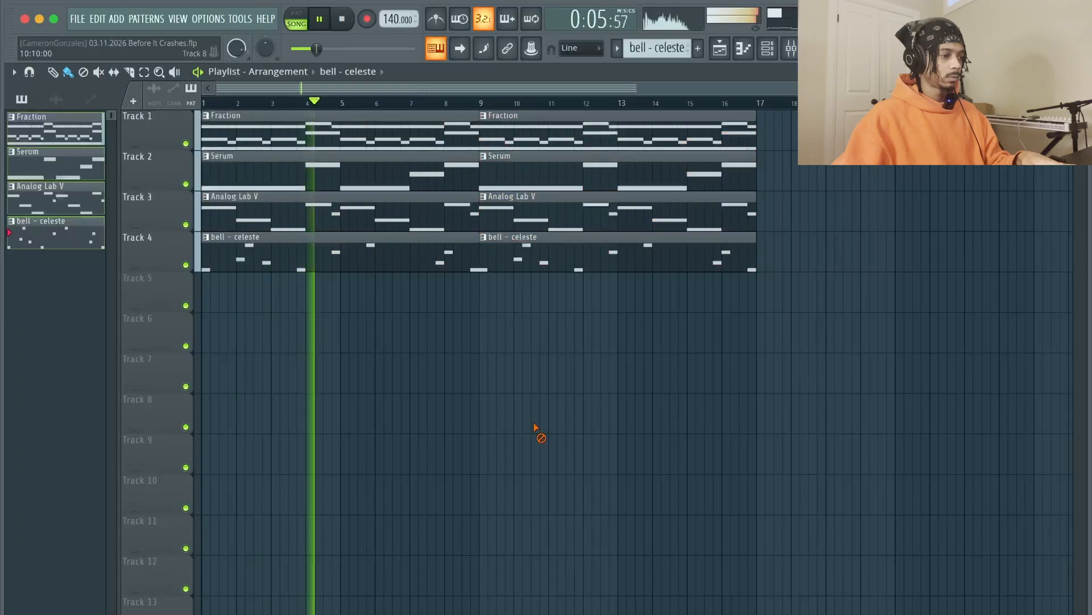
Turn off the typing keyboard to piano keyboard mode and enlarge the playlist tracks.
scroll(522, 452, down, 2)
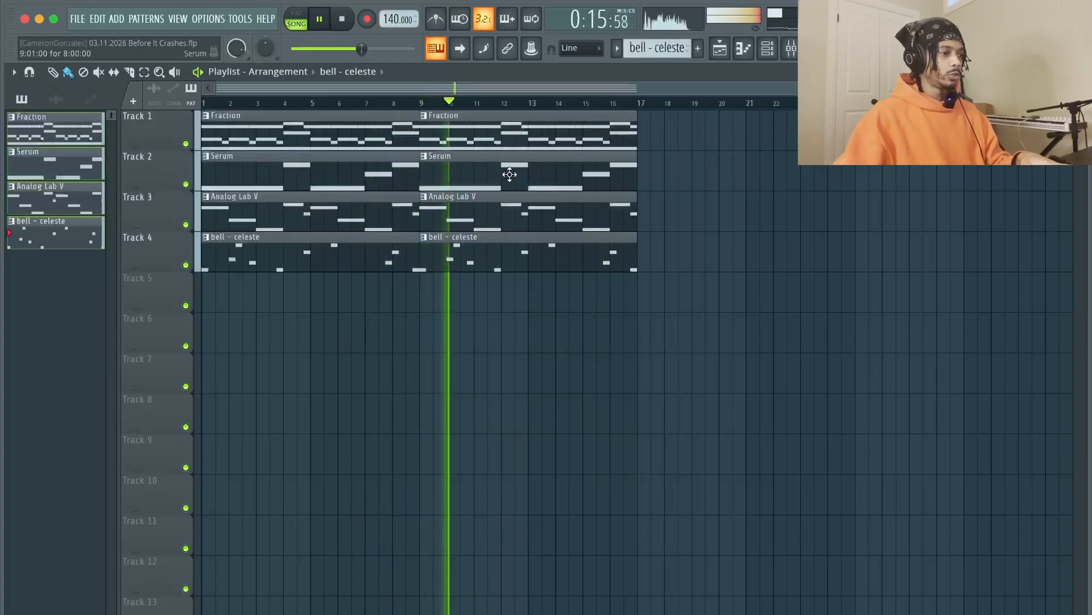
scroll(450, 325, up, 1)
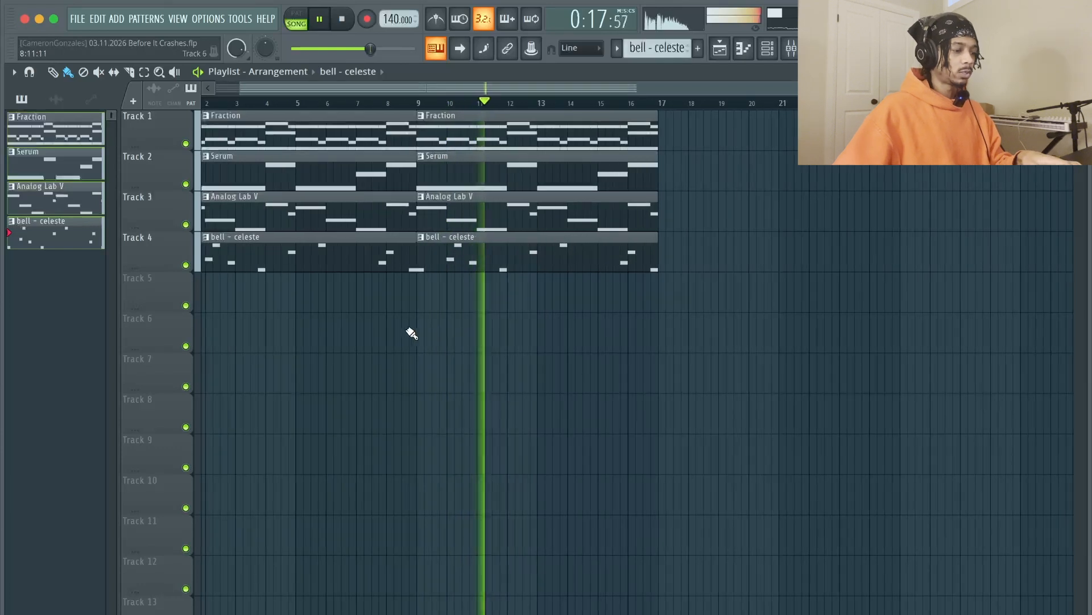
click(439, 50)
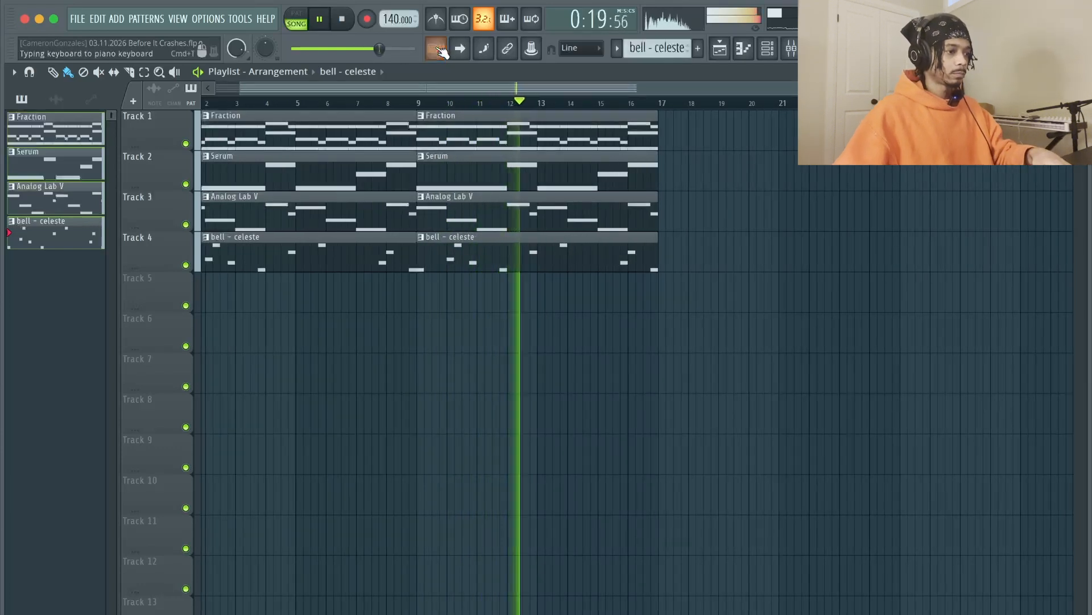
key(5)
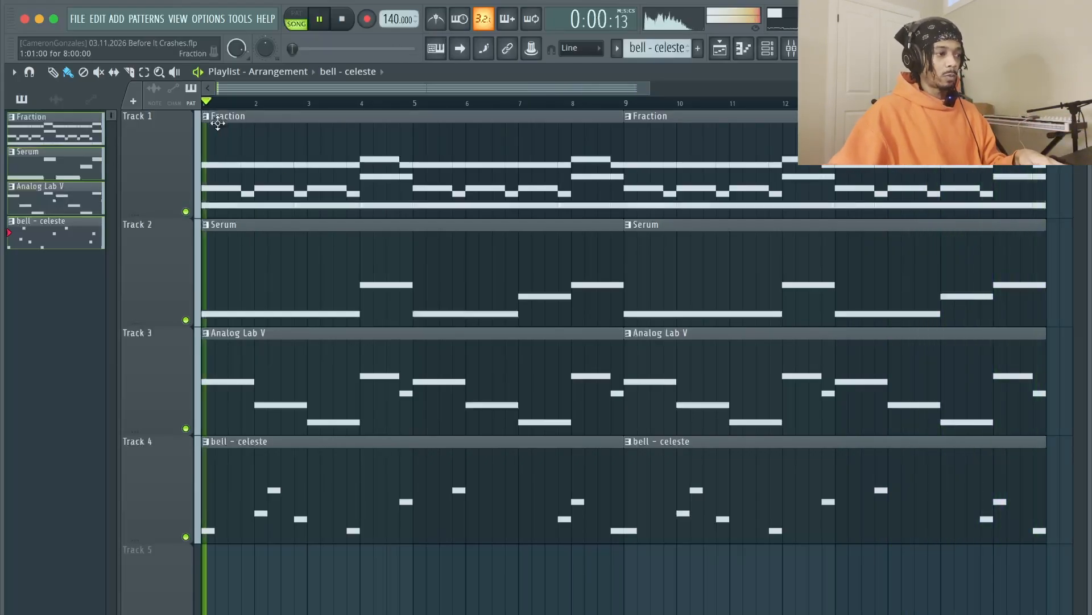
Make the Fraction clip at bar 9 unique, stop playback and select bars 9 to 16 for looping.
click(629, 117)
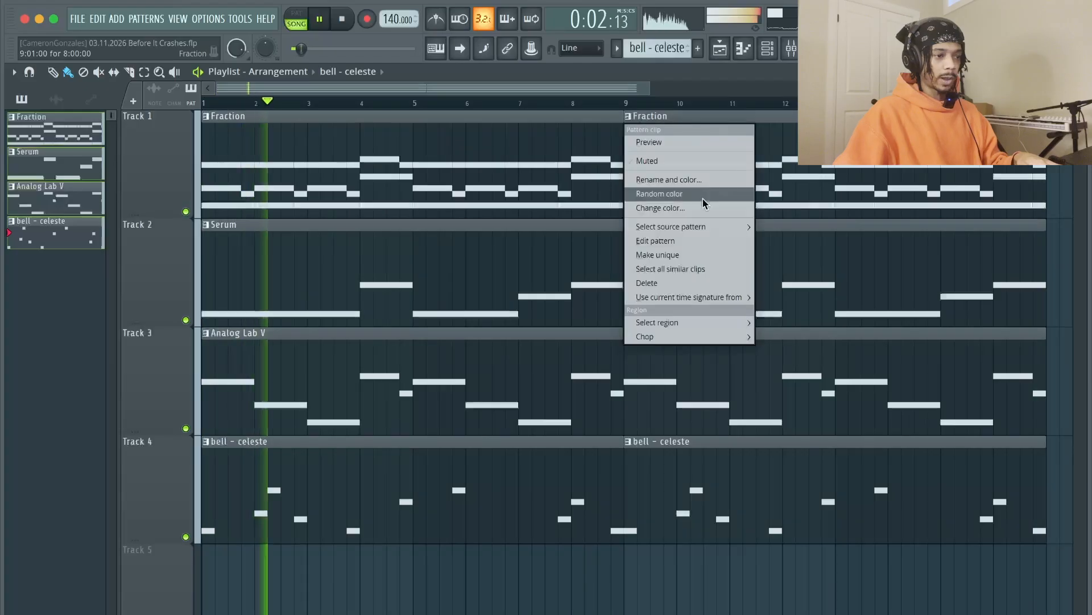
click(709, 256)
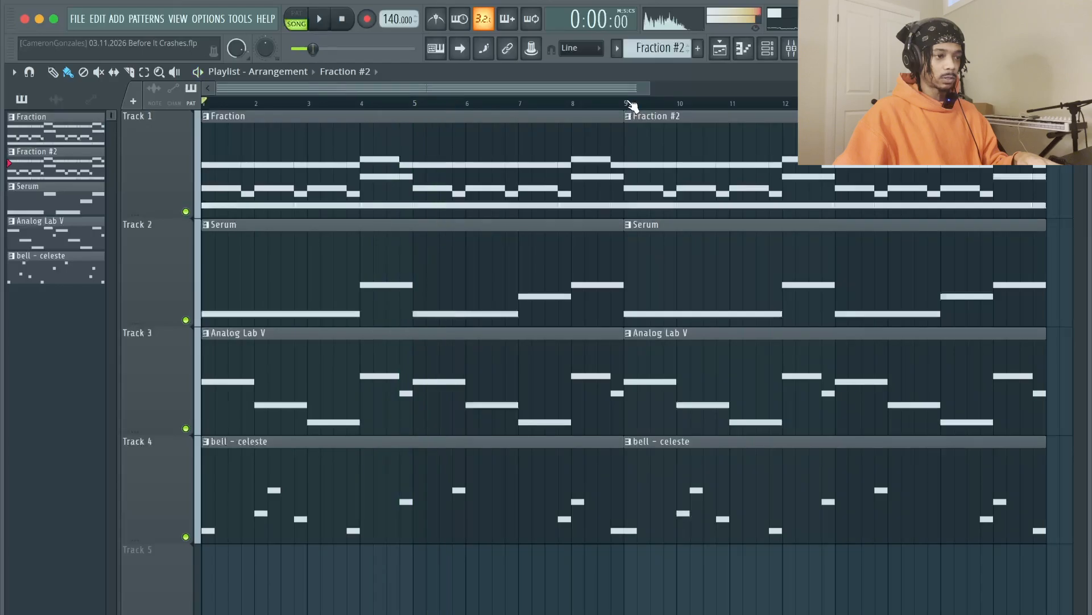
key(space)
drag(640, 116, 733, 119)
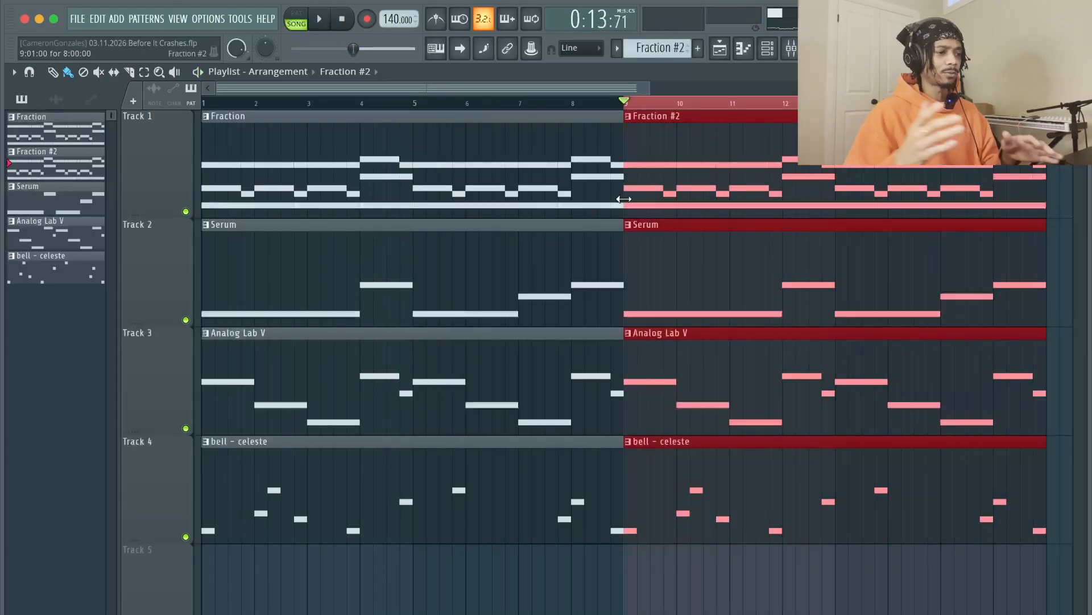
Mute the Serum, Analog Lab V and bell - celeste tracks and play the Fraction #2 section alone.
click(185, 320)
key(space)
click(186, 428)
click(185, 537)
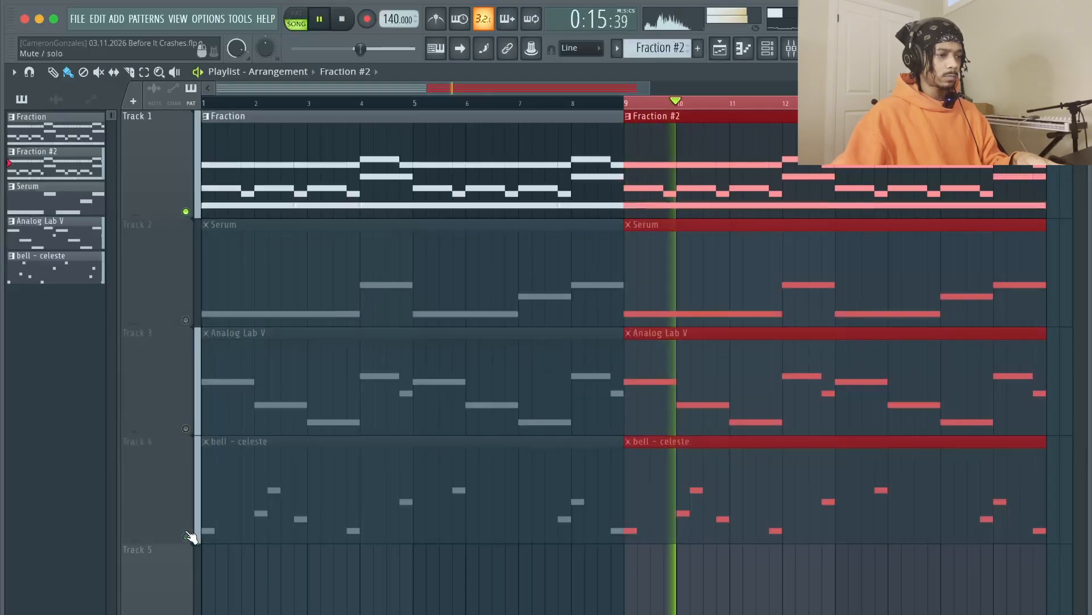
key(space)
key(space)
Open the Fraction #2 clip in the piano roll and audition its chords.
double_click(637, 167)
key(space)
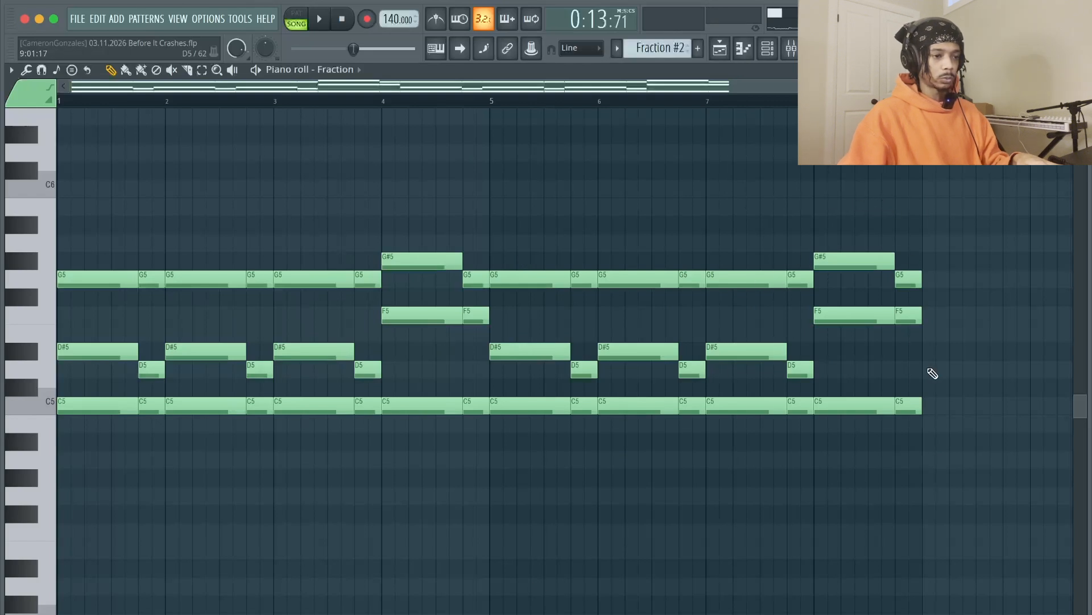
scroll(923, 320, down, 1)
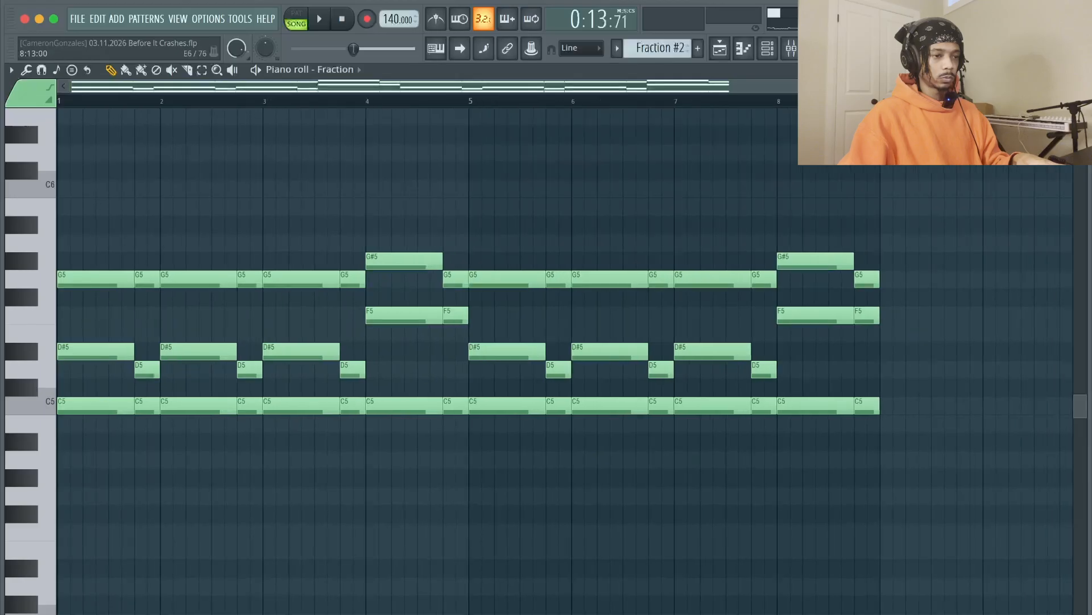
key(space)
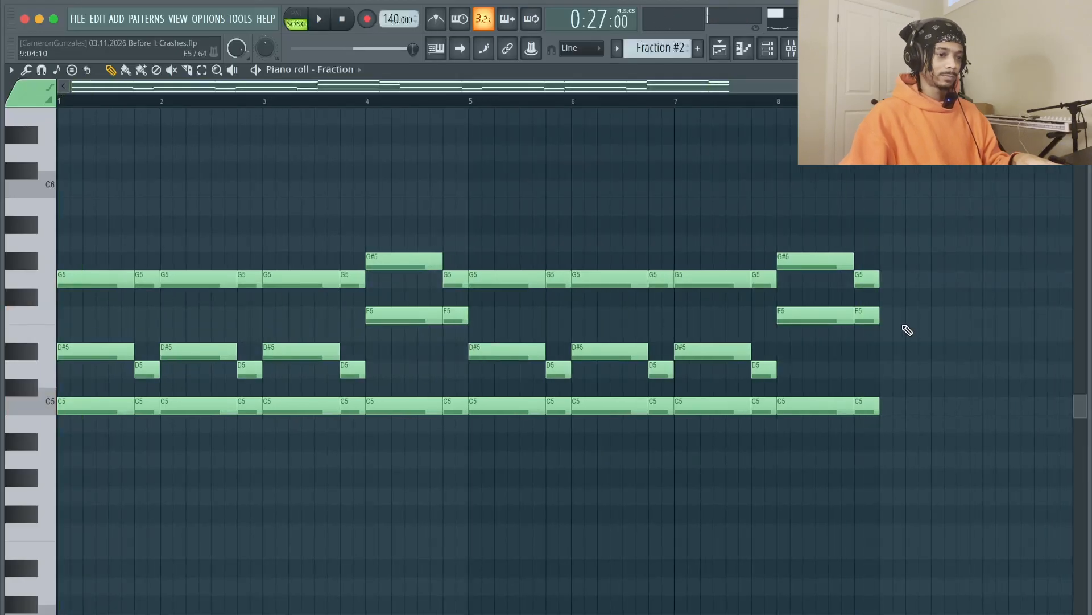
key(space)
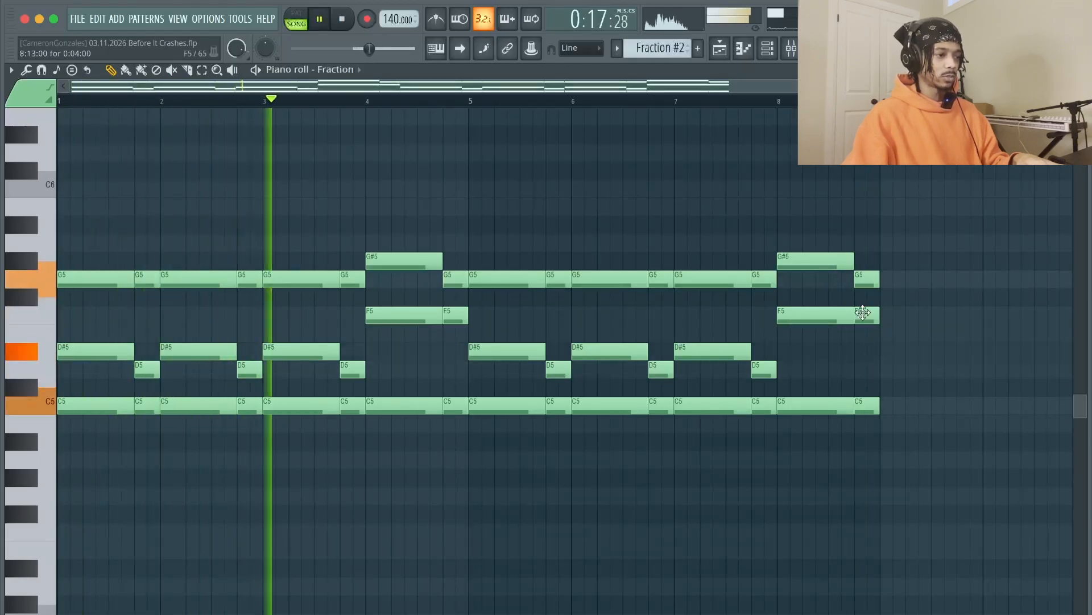
scroll(649, 329, down, 2)
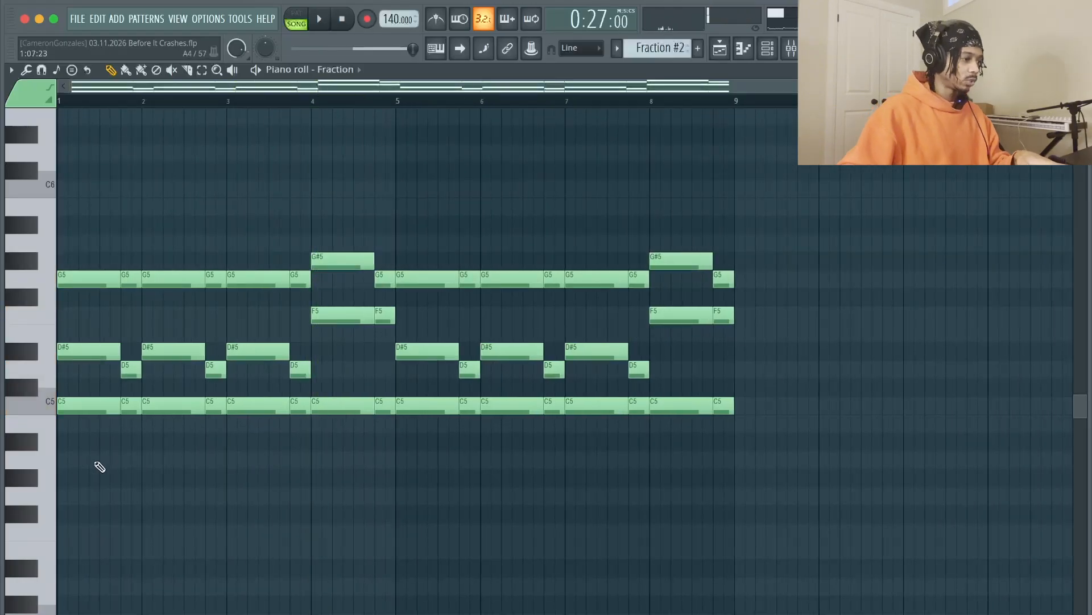
Lower all bar 1 chord notes by five semitones, clear the selection and raise the short A4 note to A#4.
drag(82, 401, 128, 205)
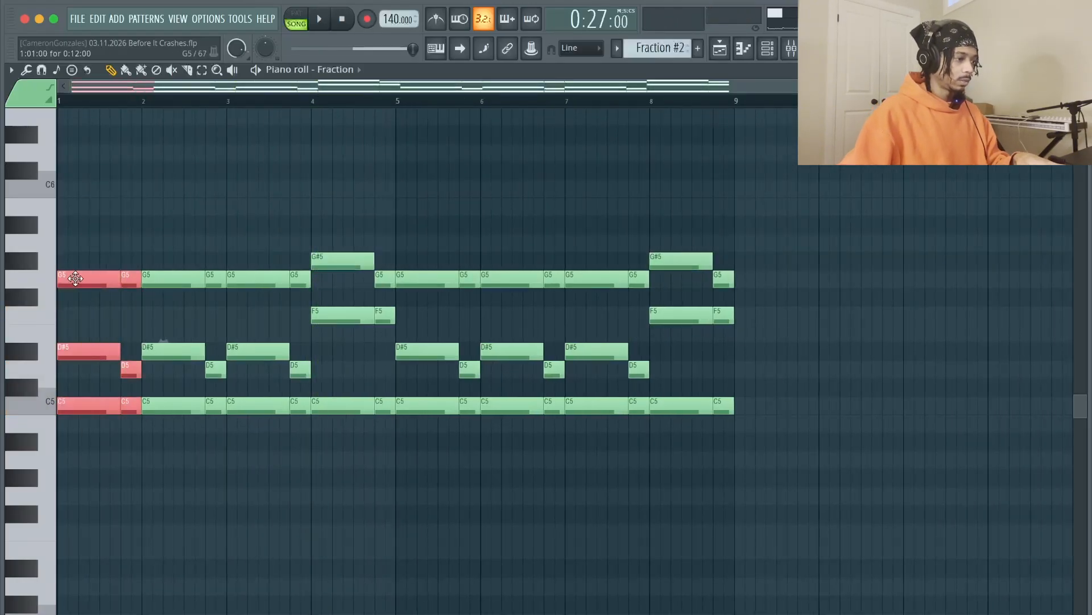
mouse_move(74, 280)
mouse_down()
mouse_move(75, 331)
mouse_move(76, 257)
mouse_move(77, 276)
mouse_up()
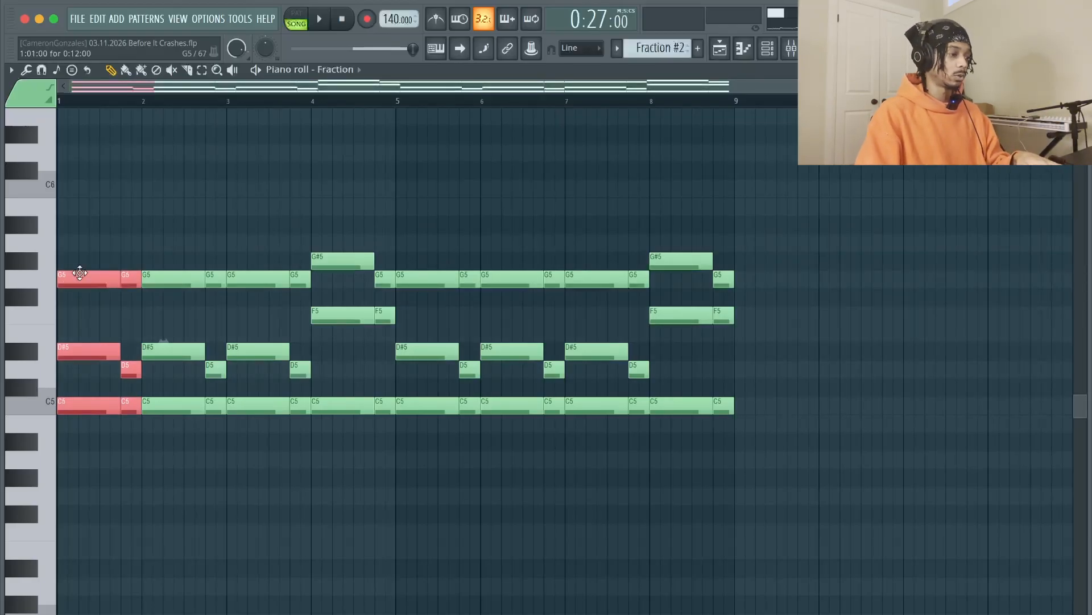
key(shift+Down)
key(shift+Down)
key(shift+Down)
key(shift+Down)
key(shift+Down)
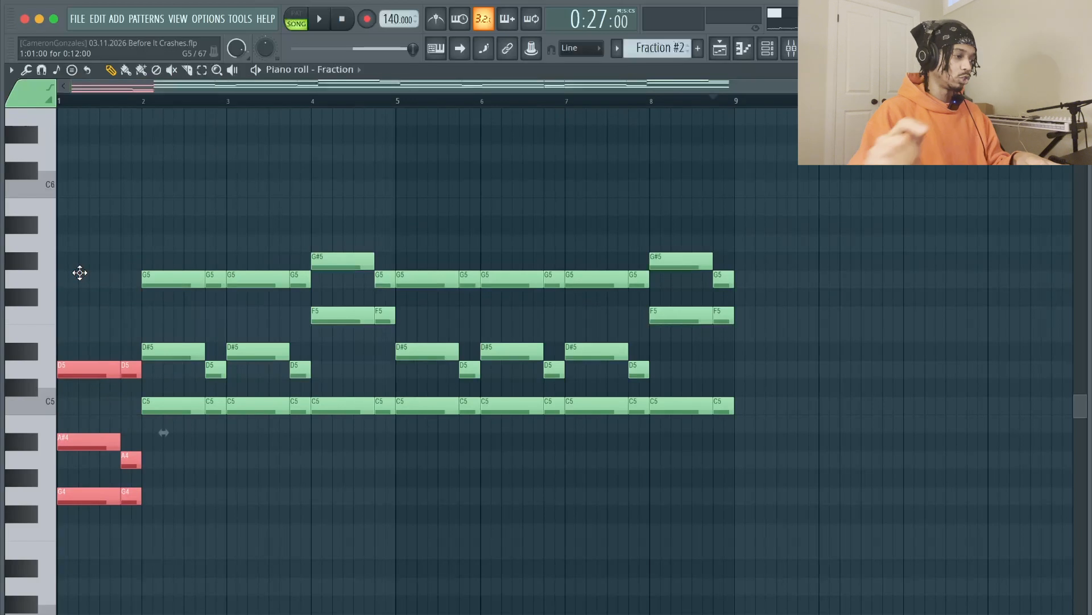
key(ctrl+d)
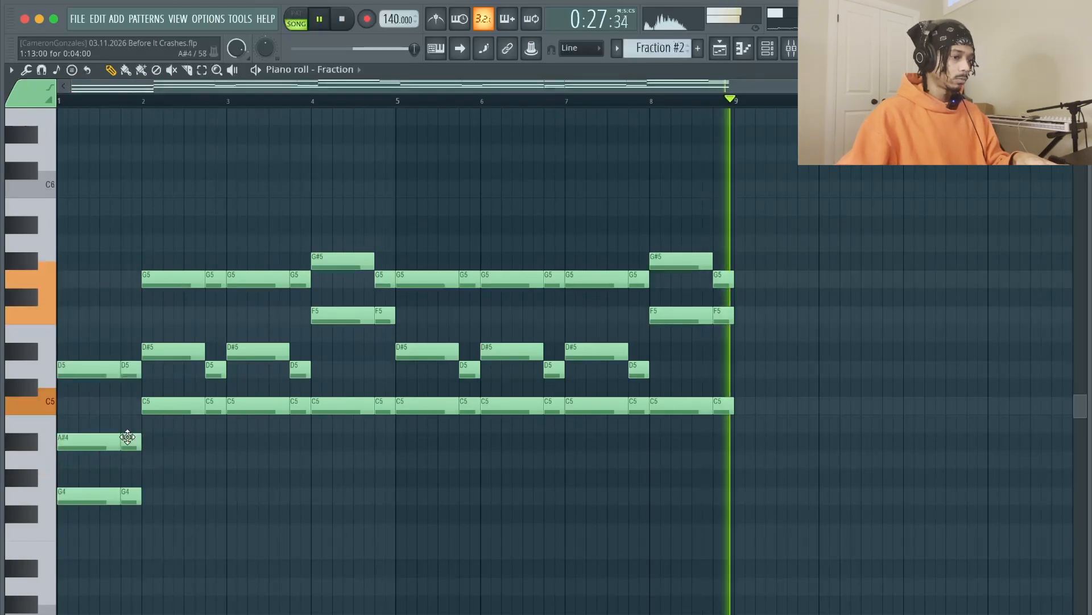
Raise the bar 1 chord by one semitone, move its B4 notes to C5 and play it back.
drag(95, 513, 128, 494)
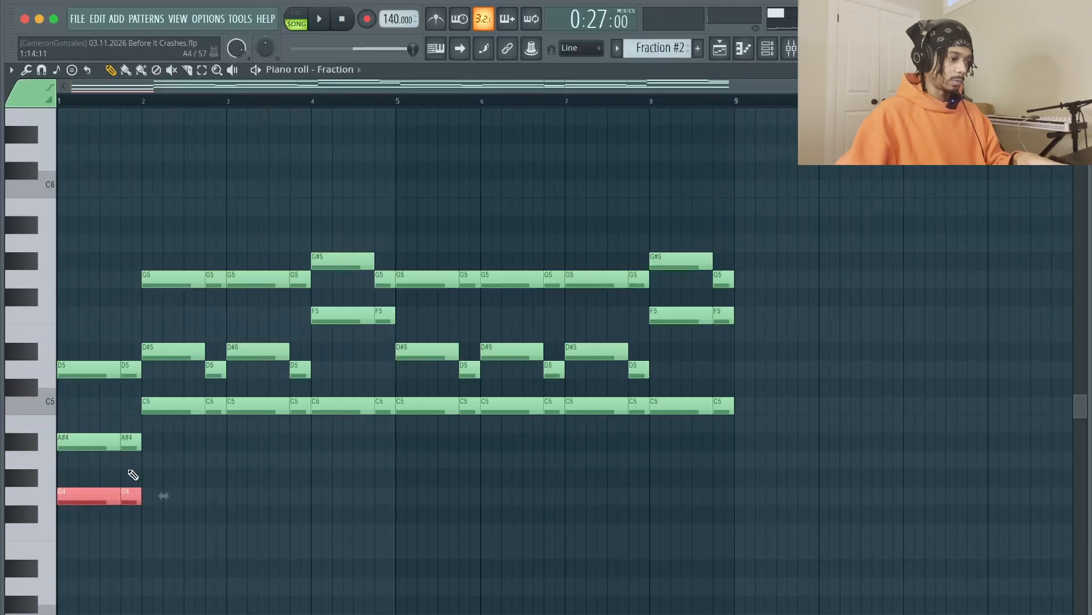
drag(135, 513, 53, 326)
key(shift+Up)
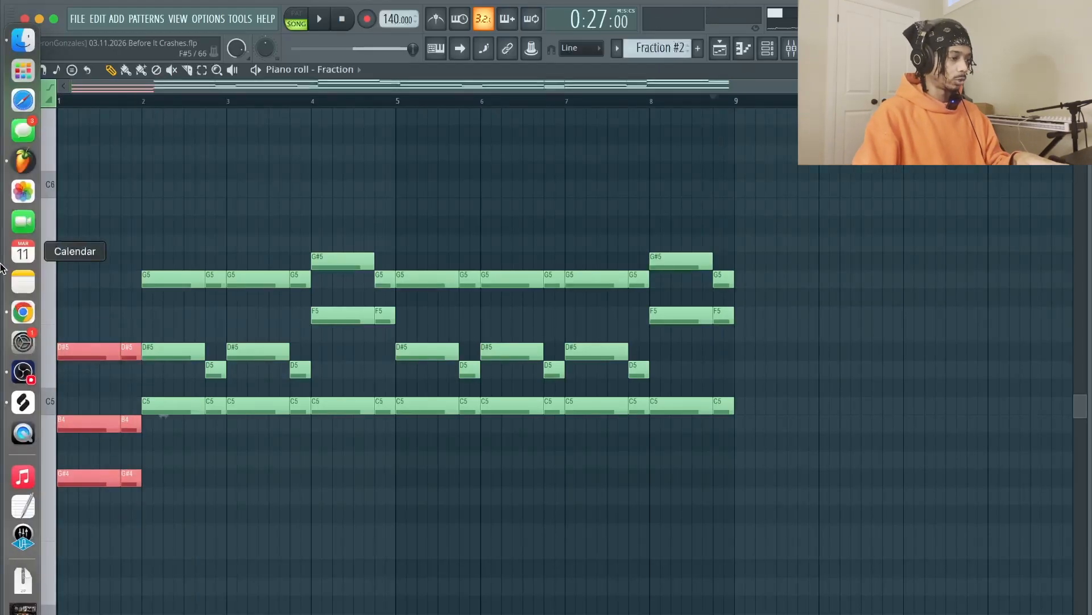
super+click(226, 614)
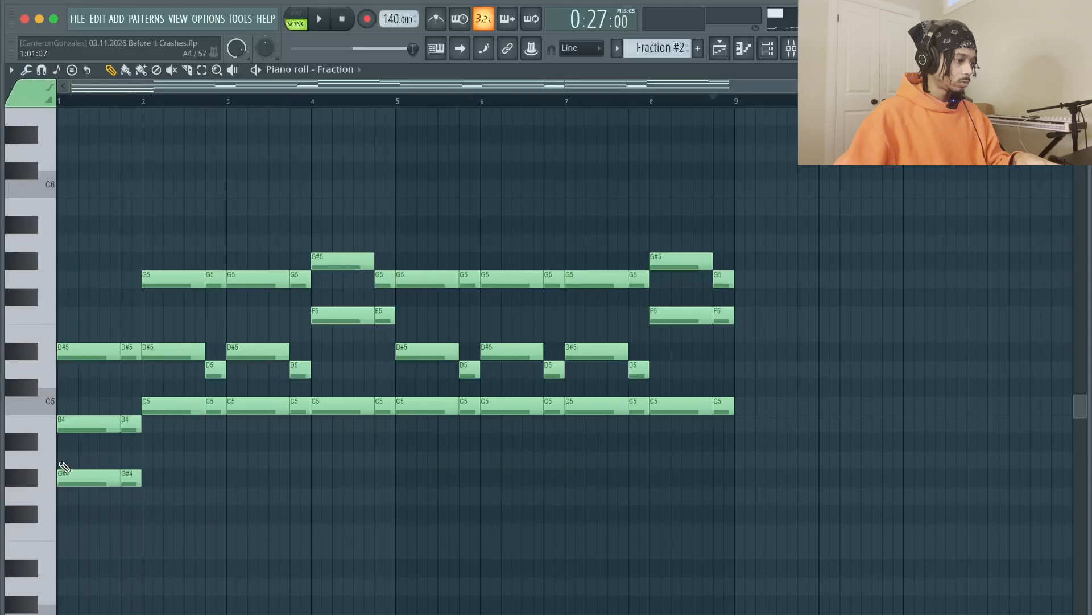
key(space)
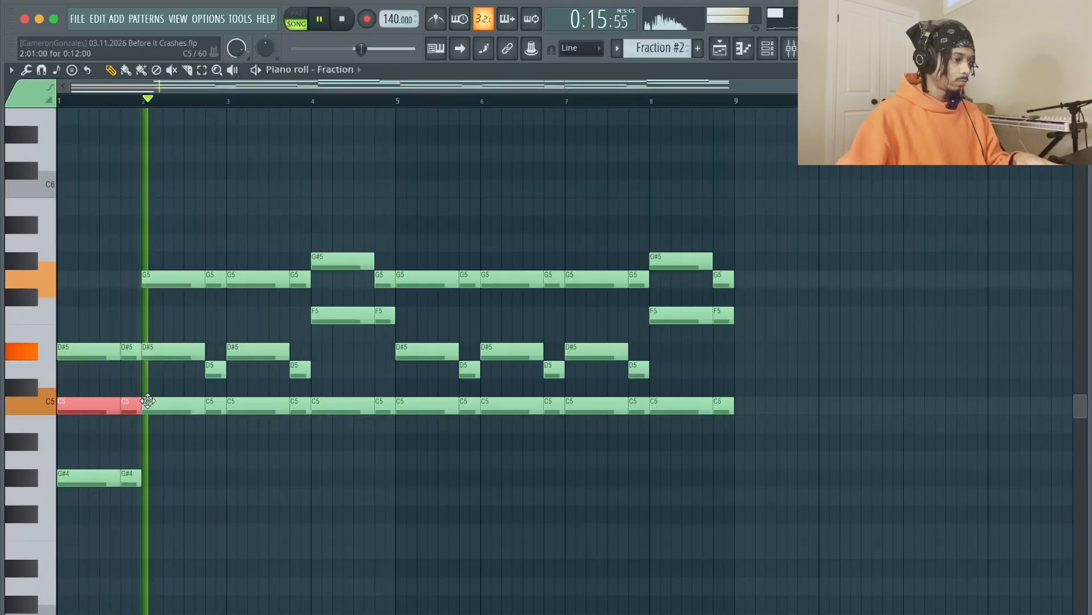
Move all chord notes in bars 2 and 3 down nine semitones and audition them.
drag(170, 447, 292, 256)
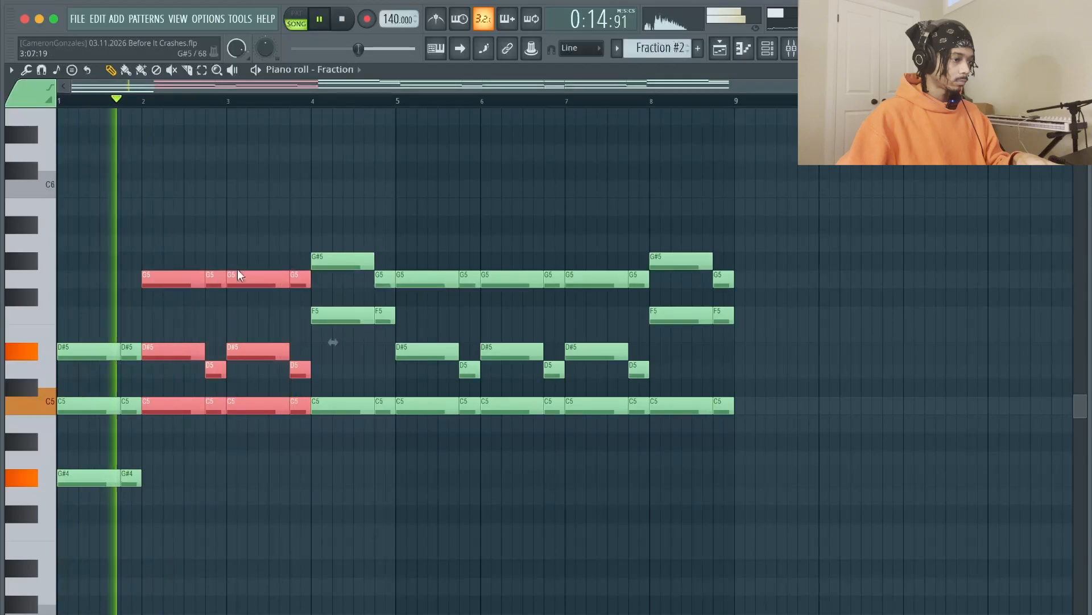
key(space)
drag(174, 286, 171, 443)
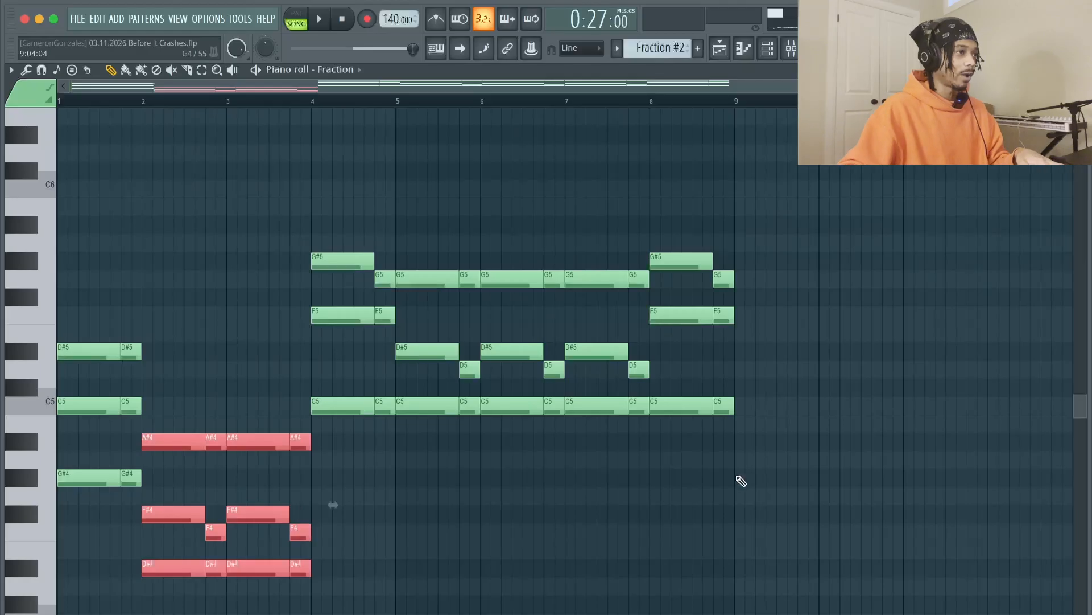
scroll(615, 421, down, 3)
key(space)
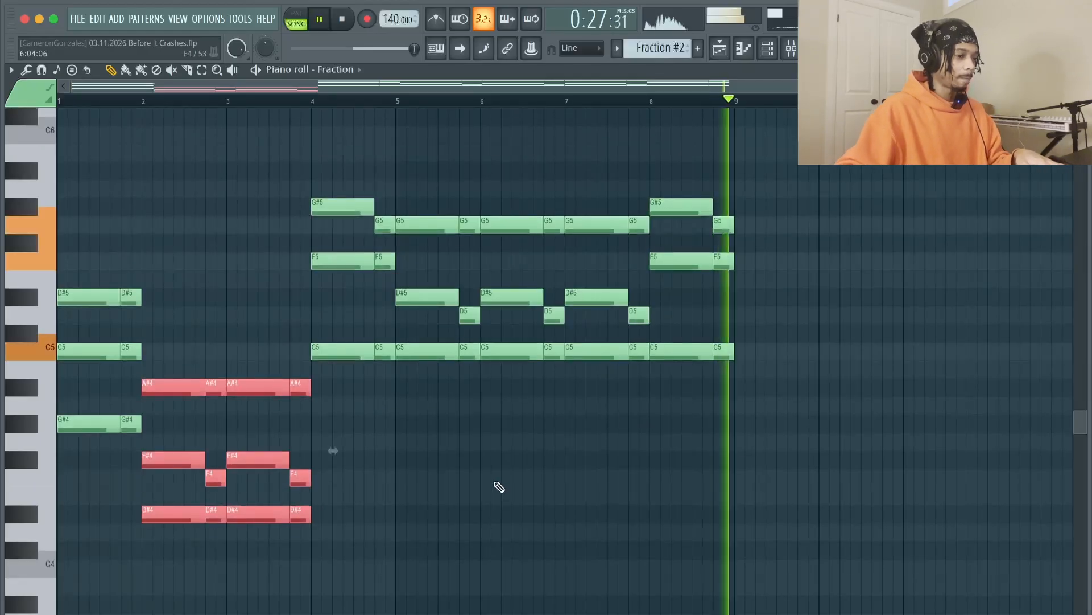
key(space)
key(ctrl+d)
Raise bar 2's F#4 and F4 notes to G4 and move the D#4 notes in bars 2 and 3 up an octave.
drag(169, 456, 170, 428)
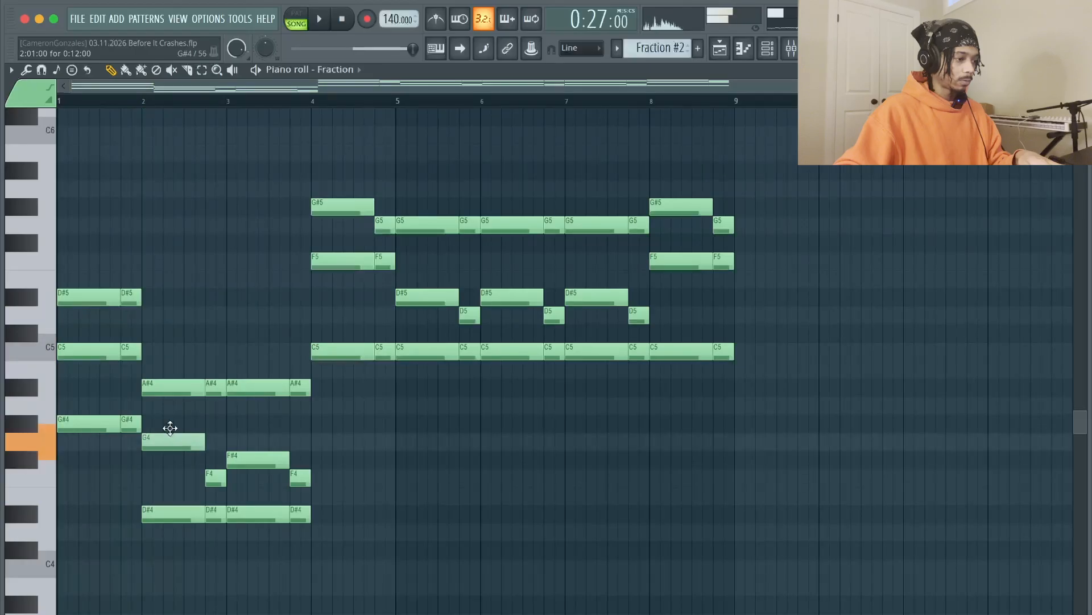
drag(166, 482, 165, 504)
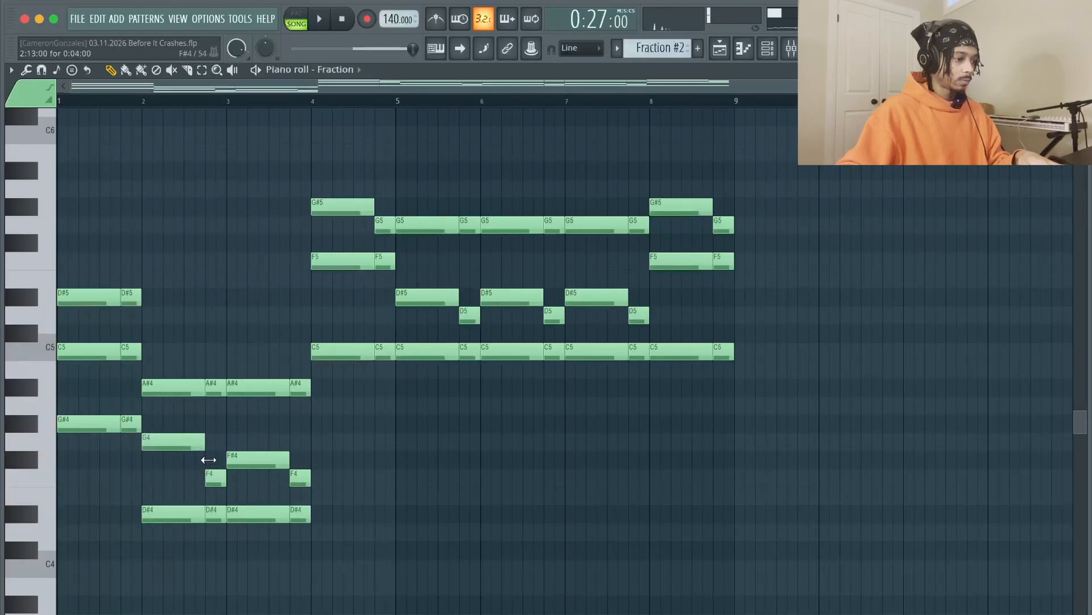
key(space)
drag(335, 541, 94, 489)
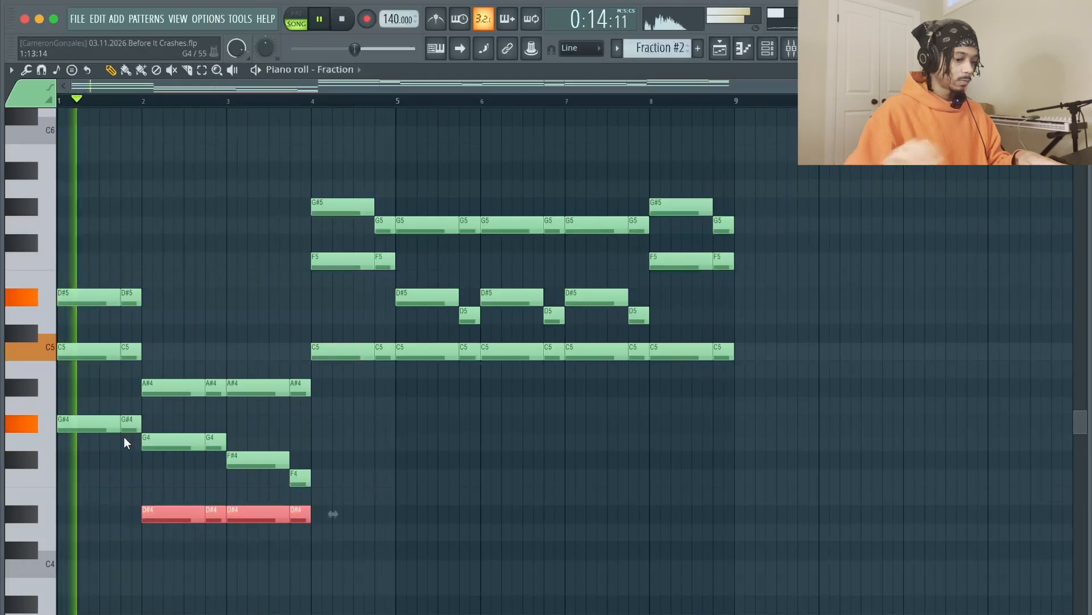
key(ctrl+Up)
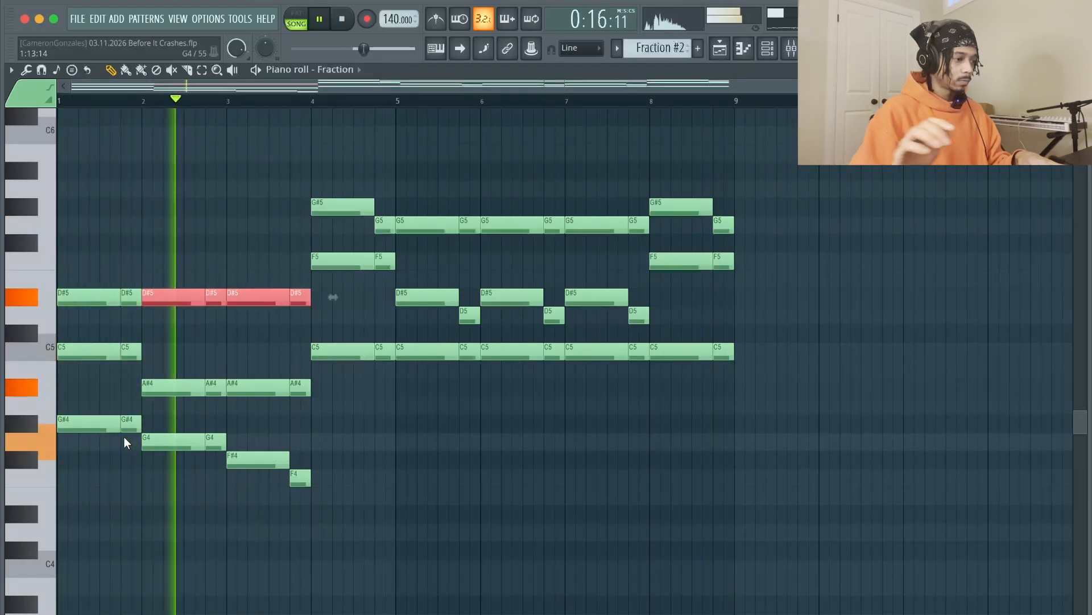
Raise bar 3's F#4 and F4 notes to G4 and select the chord notes in bars 2 and 3.
drag(262, 459, 262, 441)
key(space)
drag(297, 477, 311, 457)
drag(297, 368, 273, 347)
drag(295, 467, 154, 304)
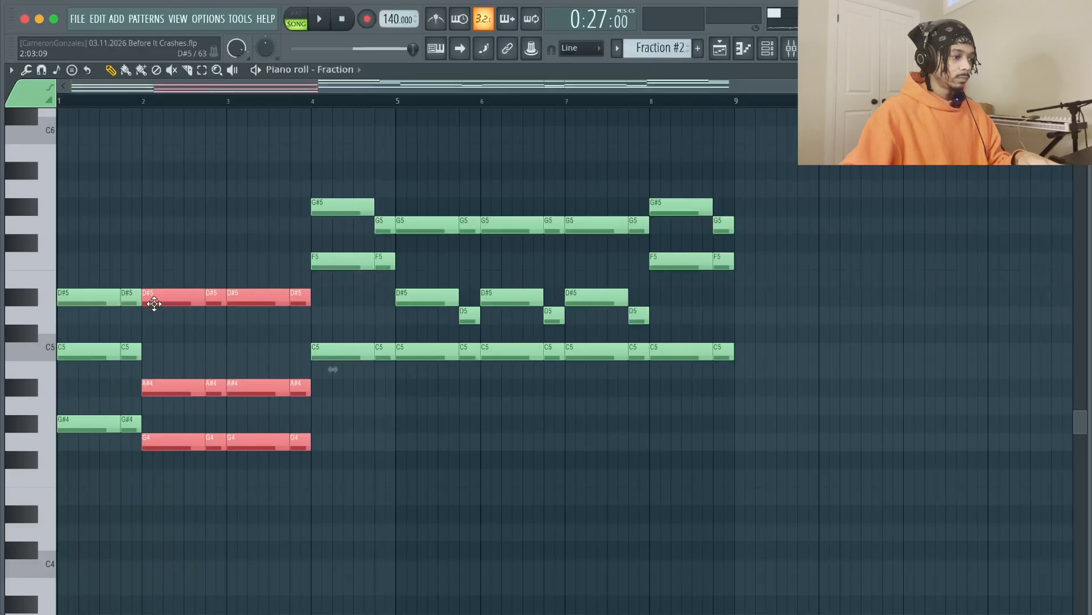
Lower the D#5 notes in bars 2 and 3 to D5 and play back the revised chords.
drag(311, 410, 176, 378)
key(space)
super+click(232, 319)
drag(297, 302, 183, 305)
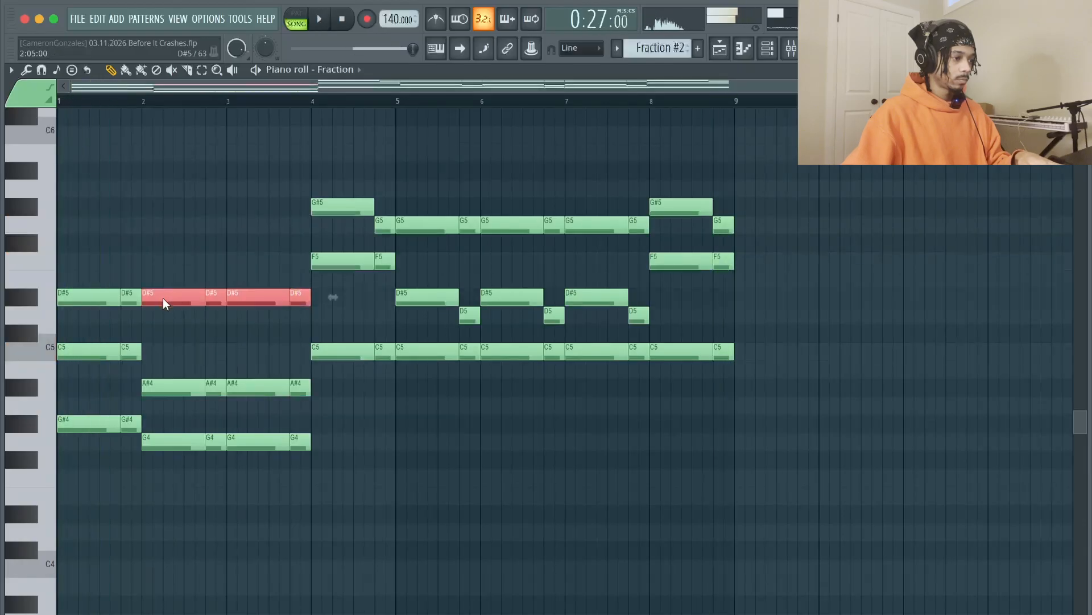
drag(164, 302, 163, 330)
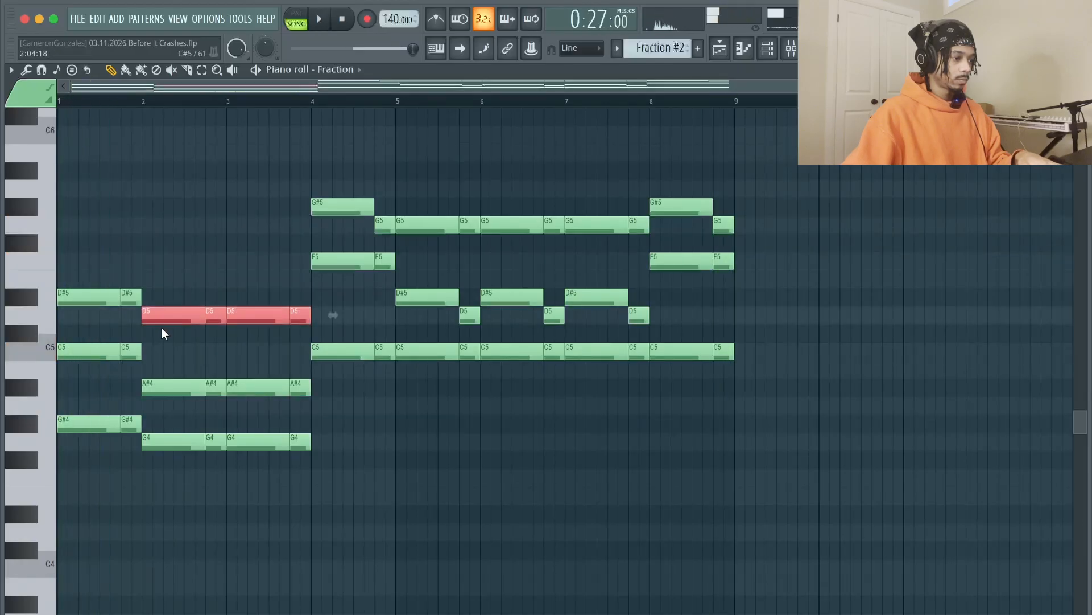
click(184, 354)
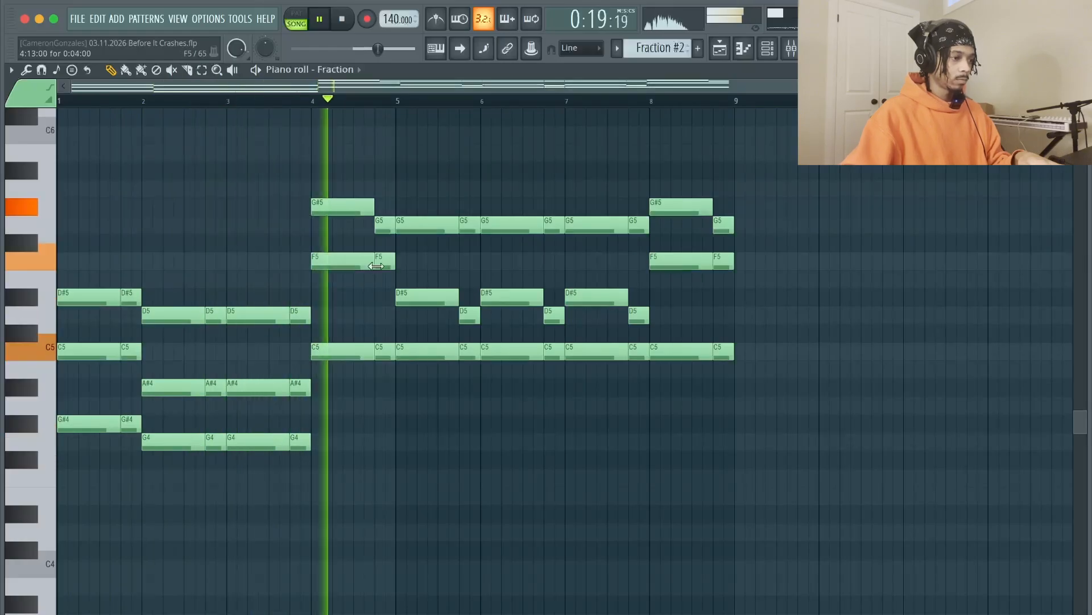
Delete the notes in bars 5 to 8, duplicate the first four bars in their place and play them back.
drag(761, 432, 406, 174)
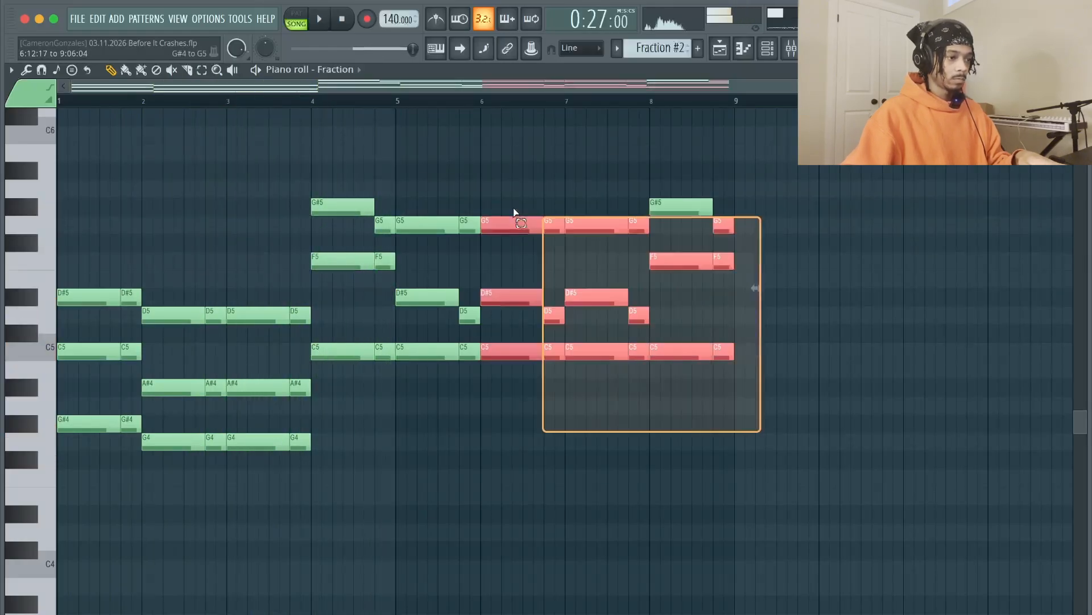
key(Delete)
key(ctrl+a)
key(ctrl+b)
drag(397, 307, 407, 307)
key(ctrl+d)
key(space)
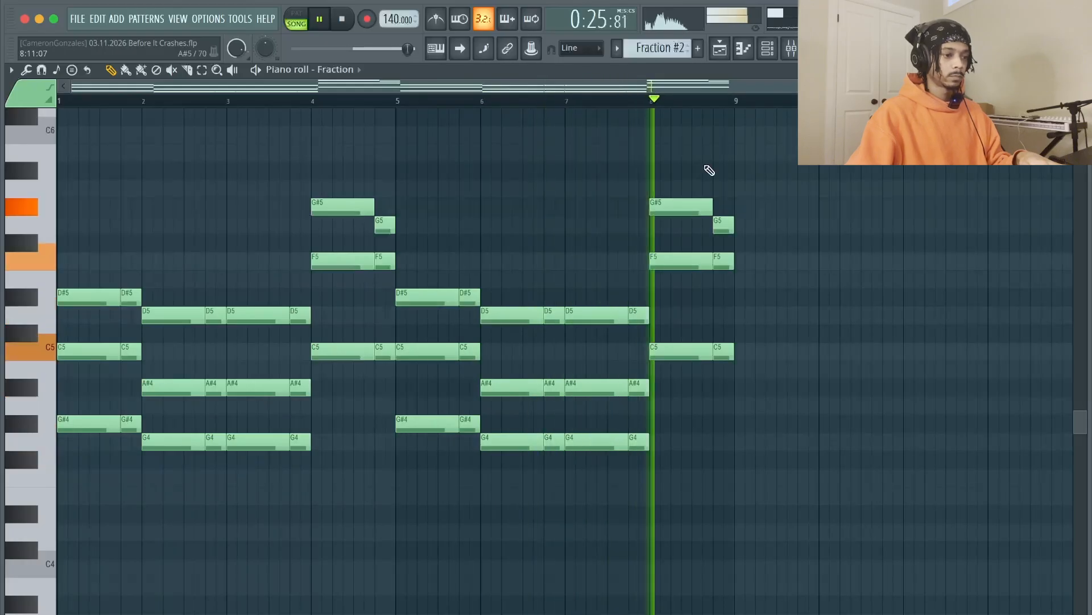
Return to the playlist, stop playback and select all clips in the arrangement.
click(719, 49)
key(space)
key(ctrl+a)
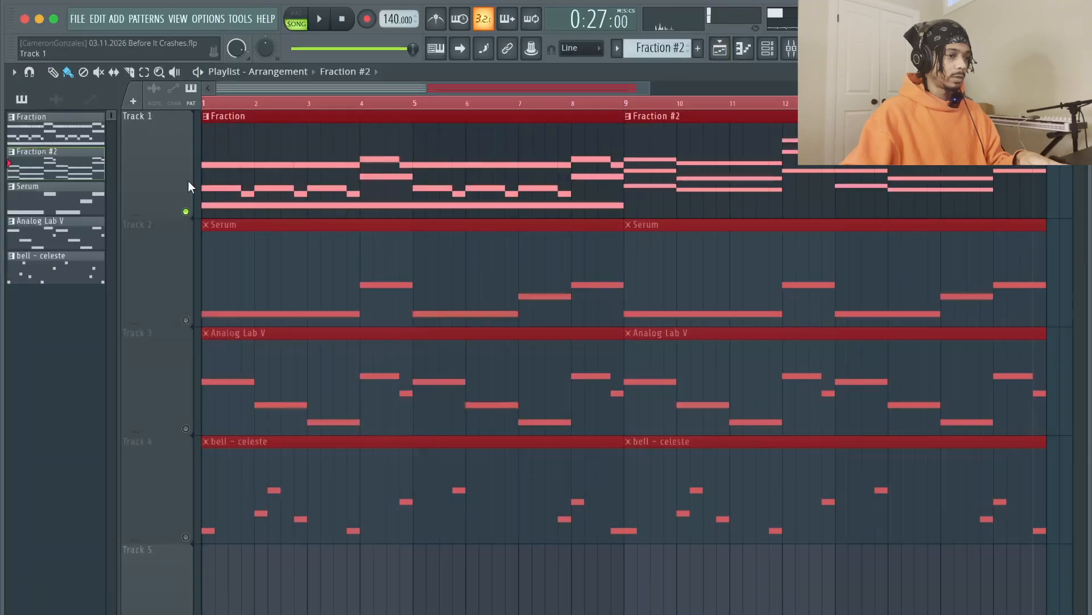
Play the arrangement and make the second Serum clip, starting at bar 9, unique.
key(space)
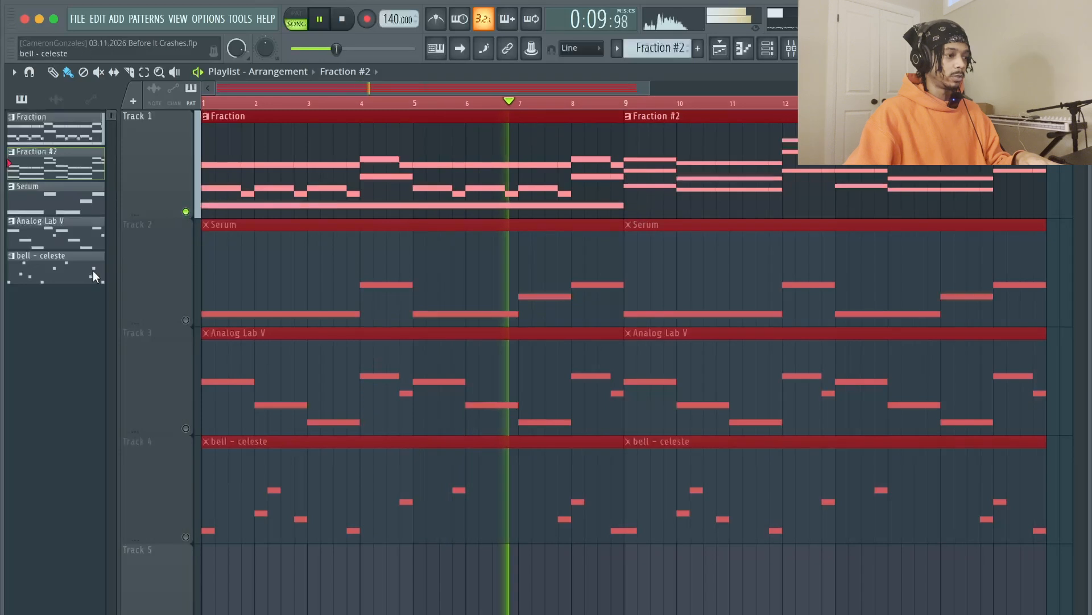
click(628, 224)
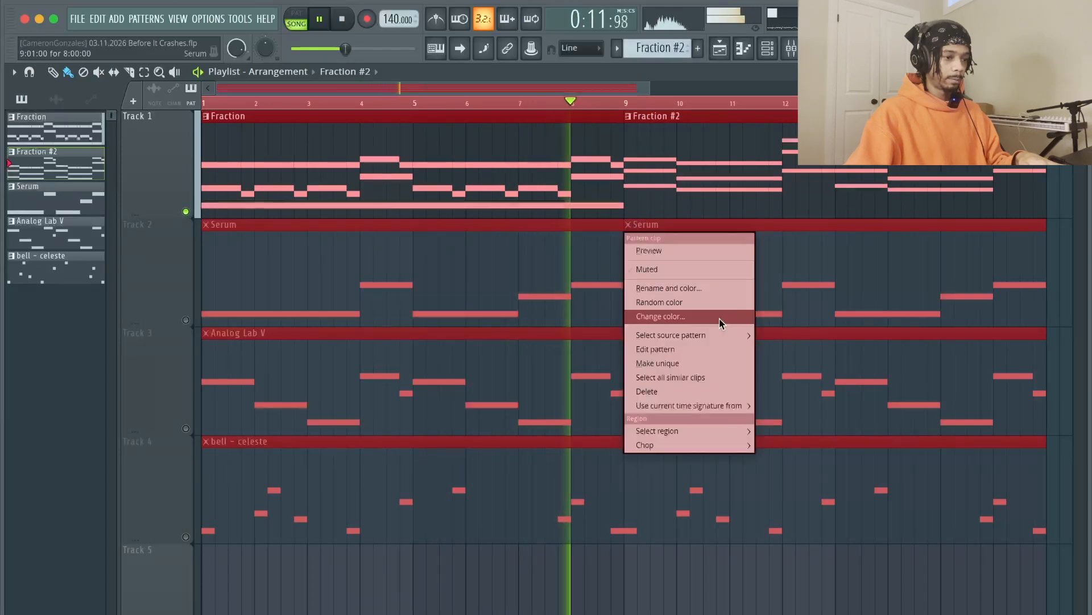
click(708, 363)
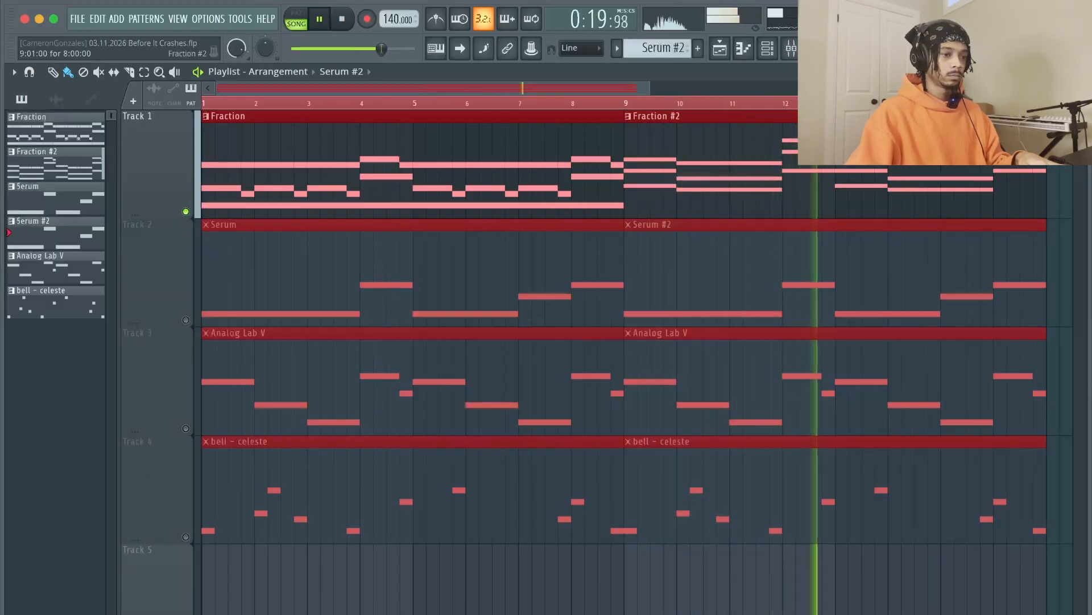
Select the lowest note of every chord in the Fraction #2 pattern and copy them.
double_click(713, 289)
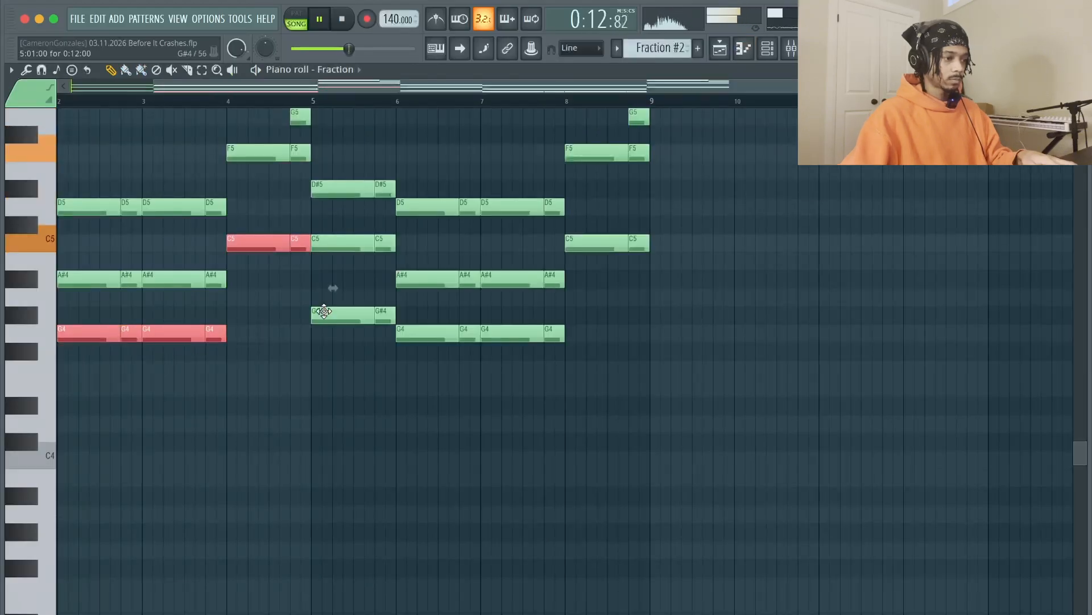
drag(404, 361, 569, 327)
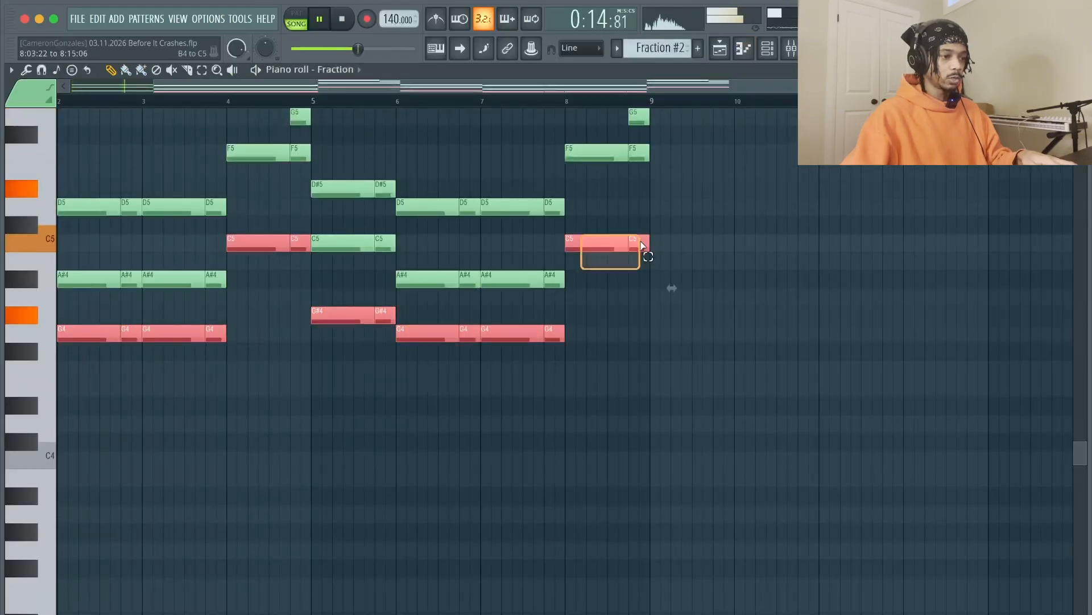
key(super+c)
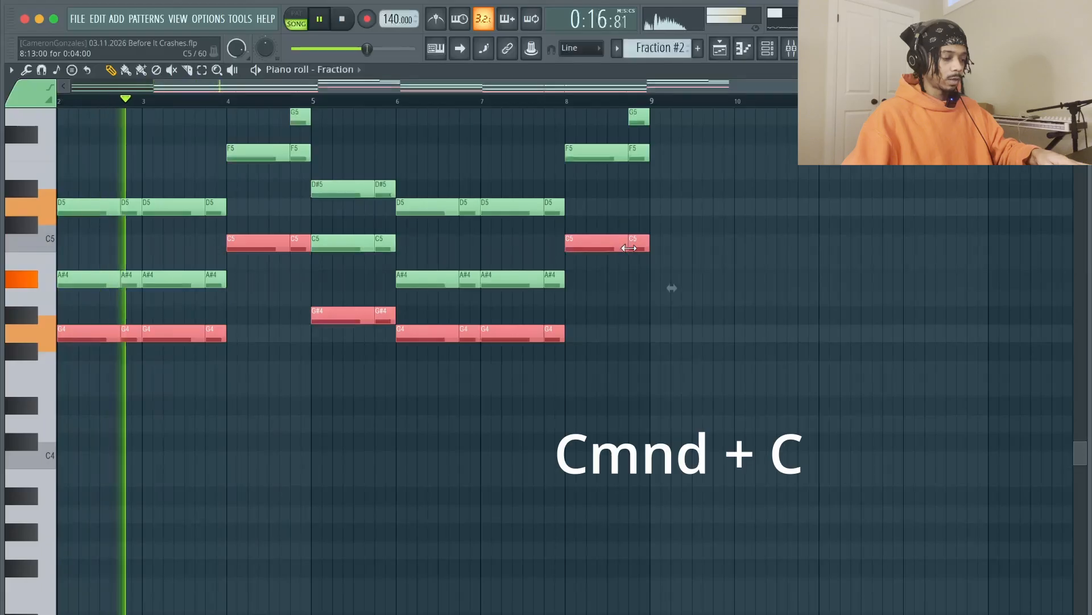
Delete all existing bass notes in the Serum #2 pattern and paste the copied chord root notes in their place.
key(F6)
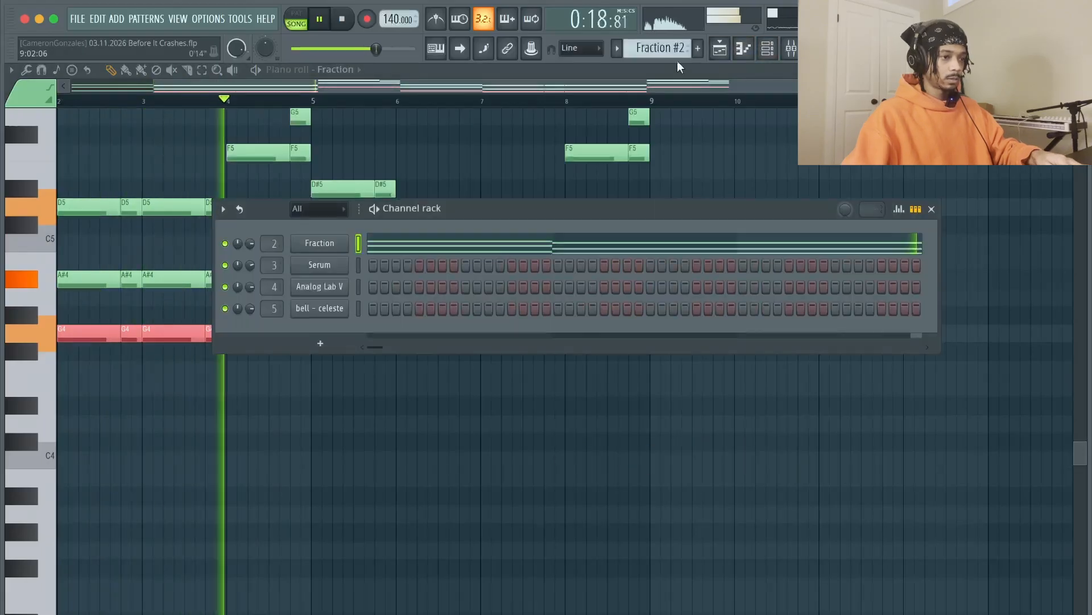
right_click(677, 45)
key(F5)
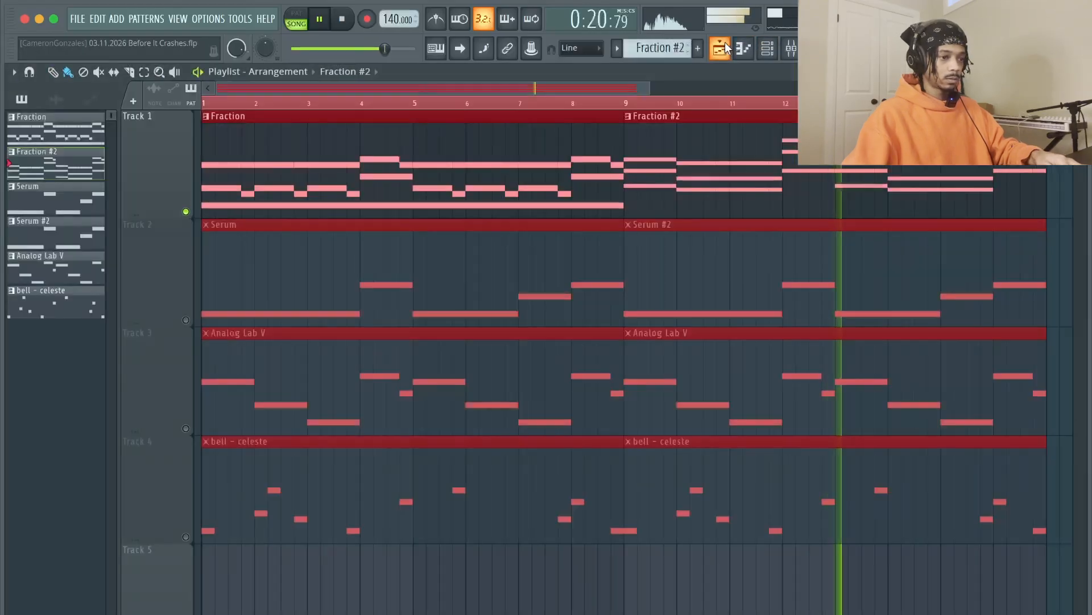
double_click(750, 282)
right_click(521, 370)
right_click(381, 458)
right_click(436, 405)
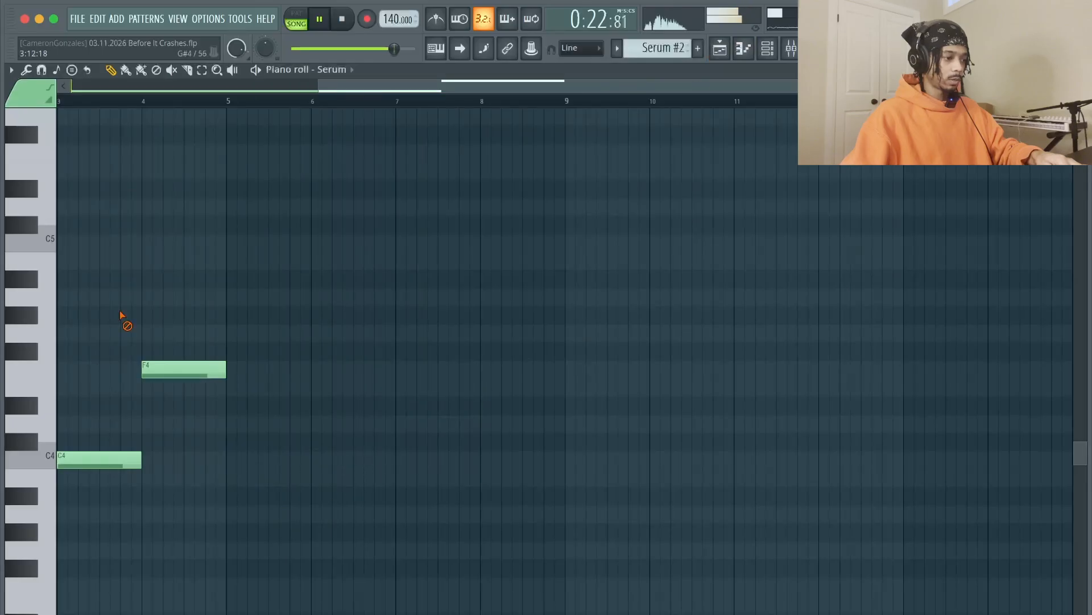
right_click(160, 370)
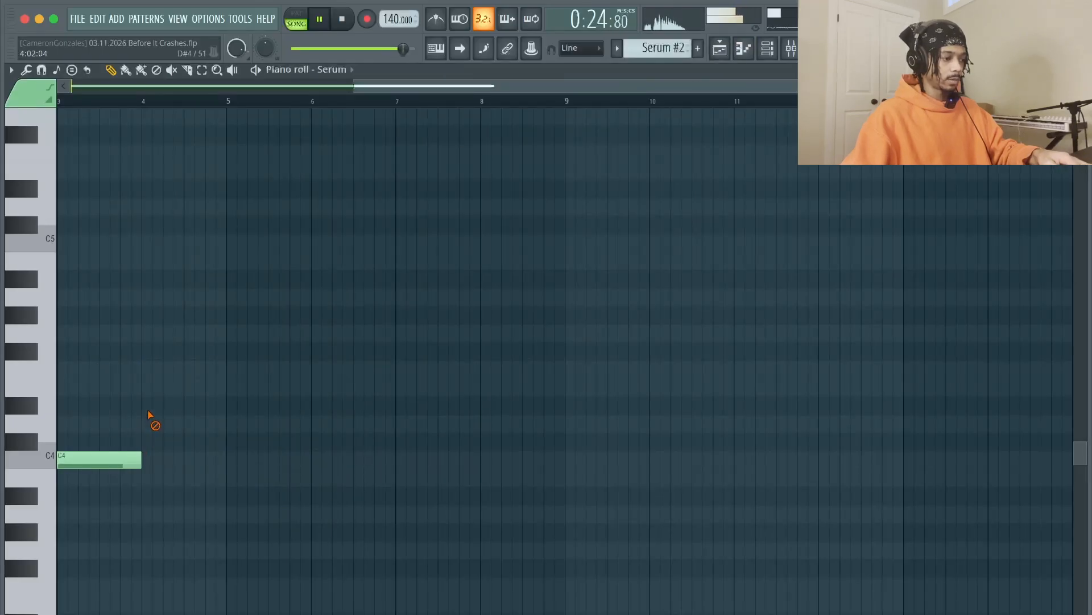
right_click(122, 460)
key(super+v)
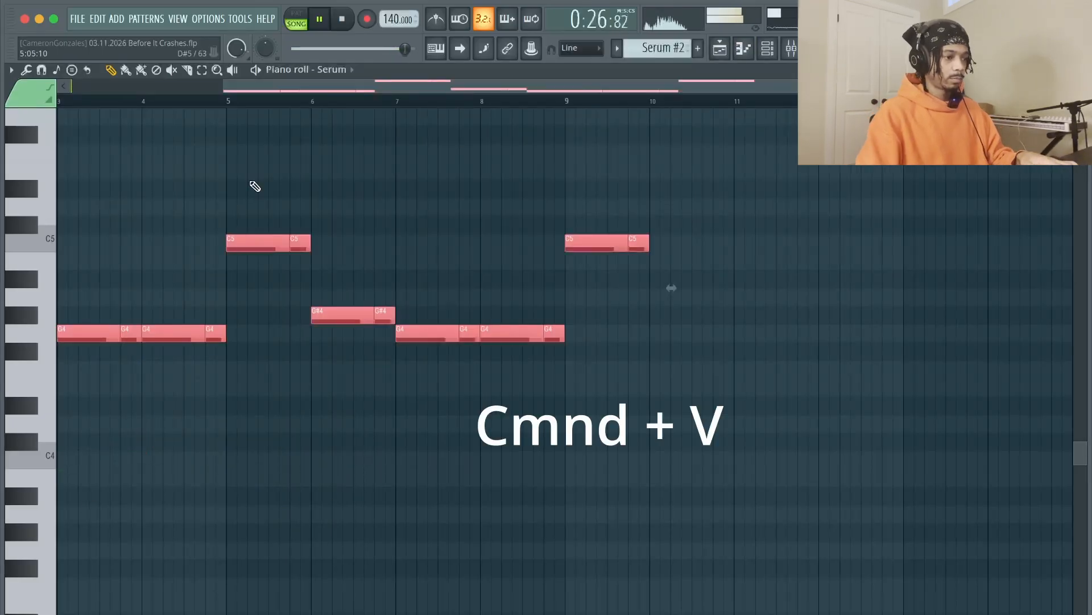
Return to the playlist, unmute the Serum track and play the arrangement from bar 9.
click(720, 48)
key(space)
click(185, 320)
key(space)
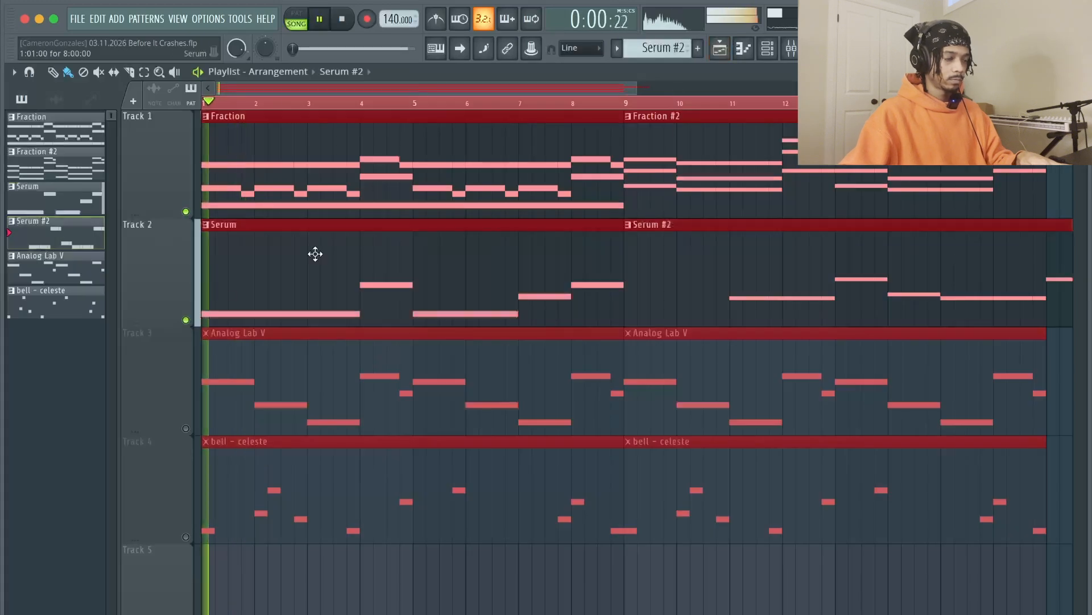
click(630, 103)
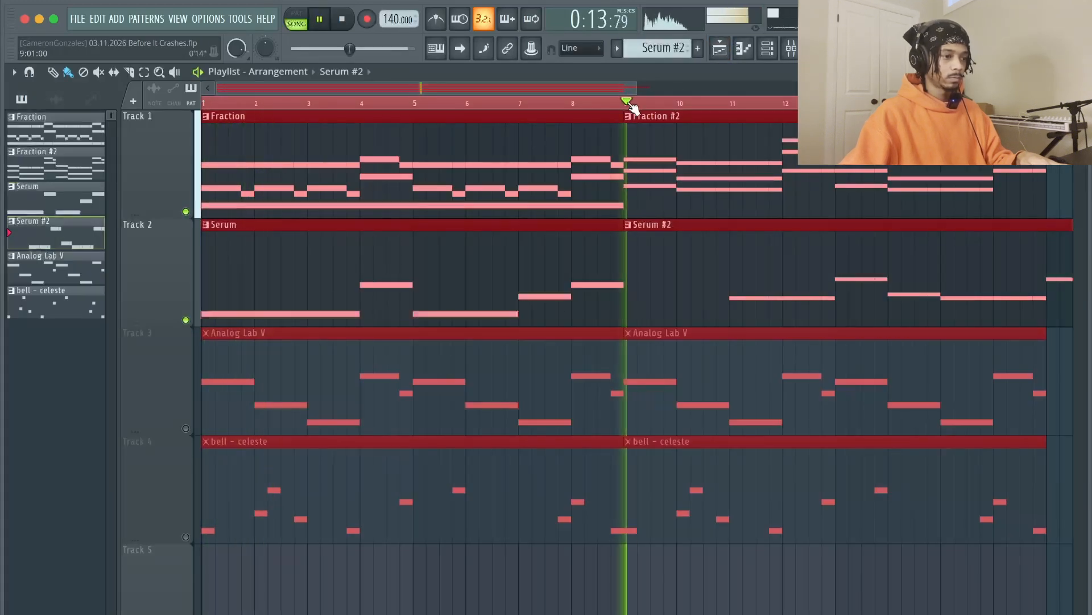
Select all pasted notes in the Serum #2 pattern and shift them two bars earlier to start at bar 1.
double_click(656, 273)
drag(885, 395, 245, 182)
drag(233, 324, 64, 325)
super+click(102, 277)
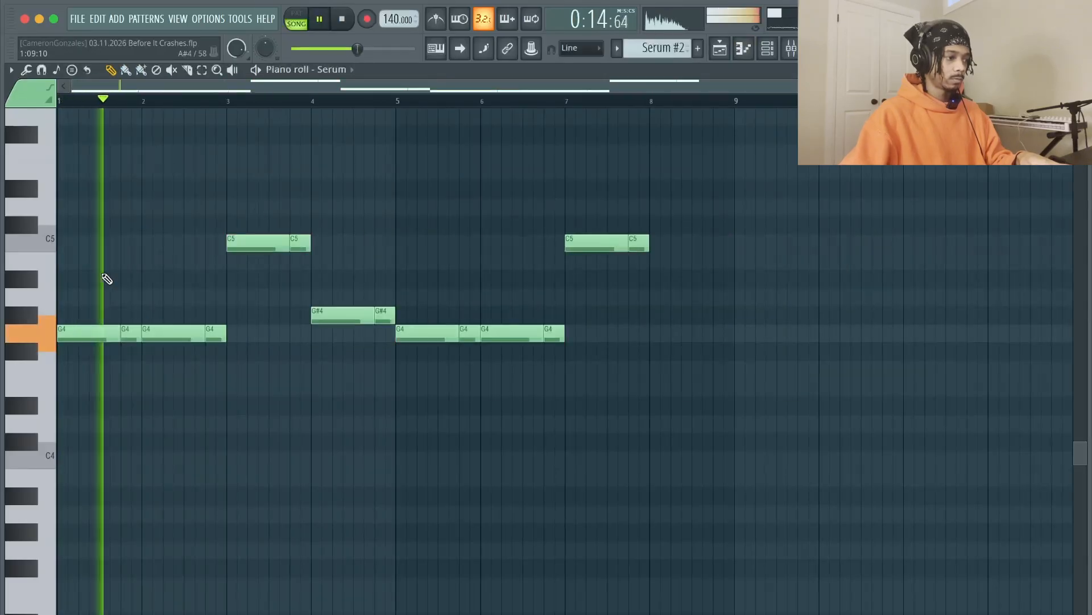
Delete the repeated G4, C5 and G#4 notes in bars 1 to 6 and apply legato so the remaining bass notes fill the gaps.
right_click(130, 330)
right_click(214, 329)
right_click(171, 330)
right_click(300, 243)
right_click(385, 315)
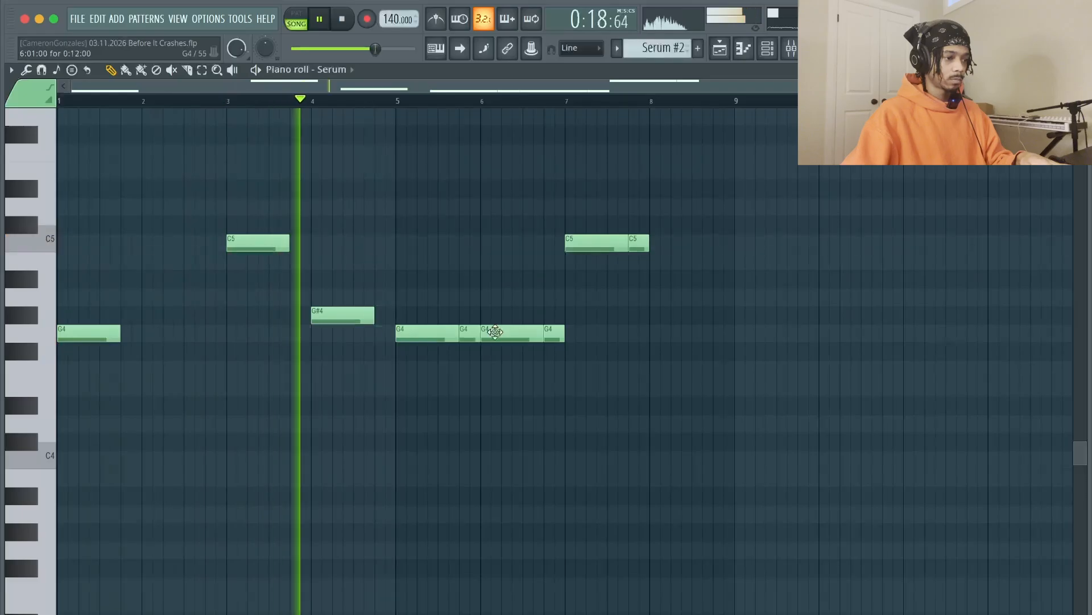
right_click(493, 335)
right_click(469, 335)
right_click(552, 335)
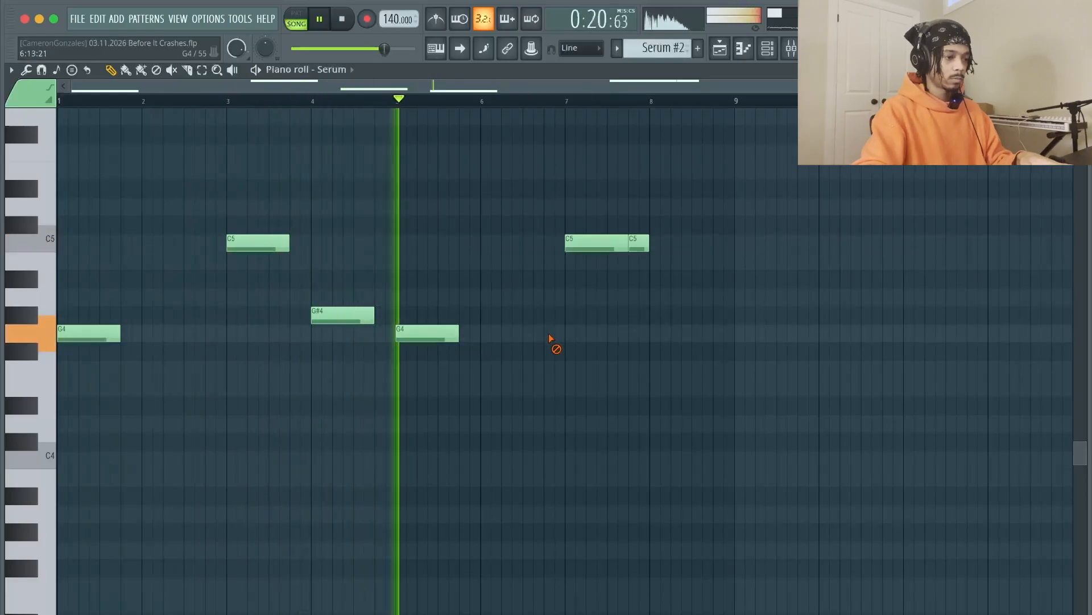
key(super+l)
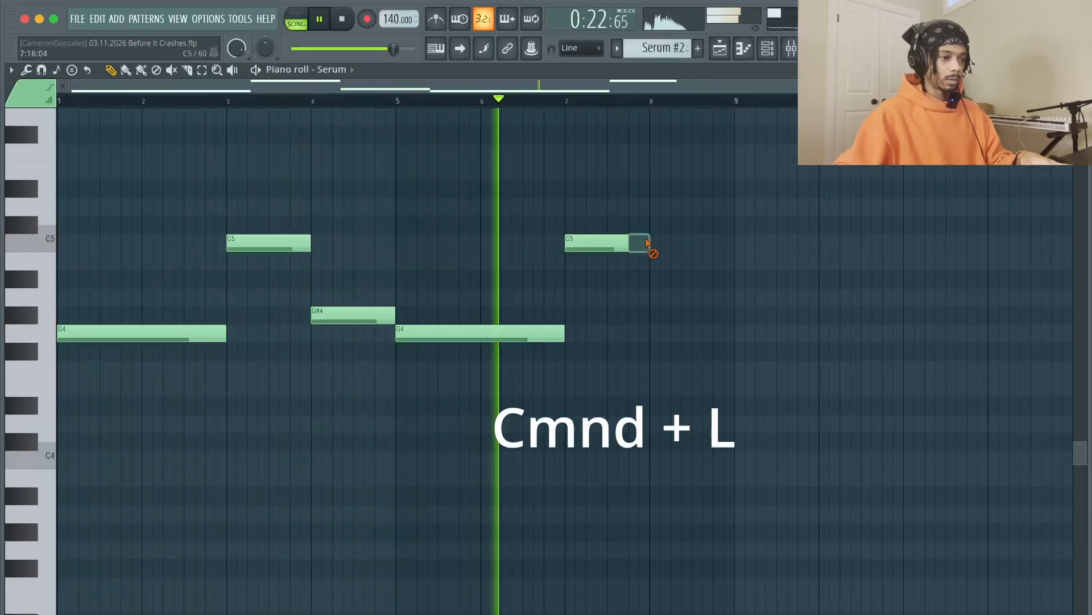
Remove the short C5 in bar 7, extend the remaining one through bar 8, and lower both C5 notes an octave to C4.
right_click(639, 245)
drag(630, 249, 733, 244)
drag(737, 285, 268, 200)
key(super+Down)
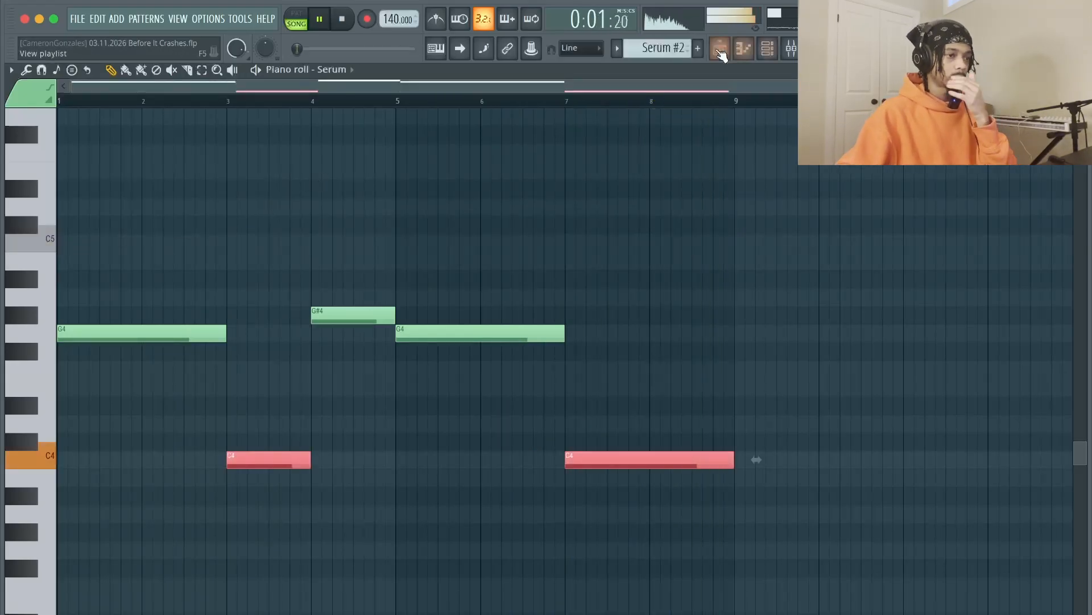
Return to the playlist and unmute the Analog Lab V and bell – celeste tracks during playback.
click(721, 50)
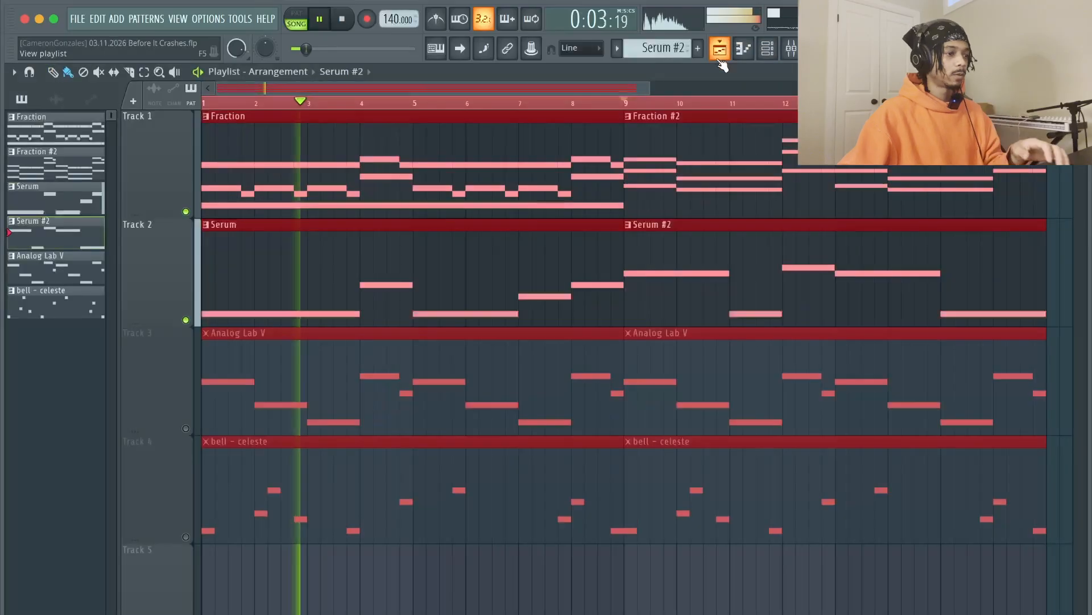
click(185, 428)
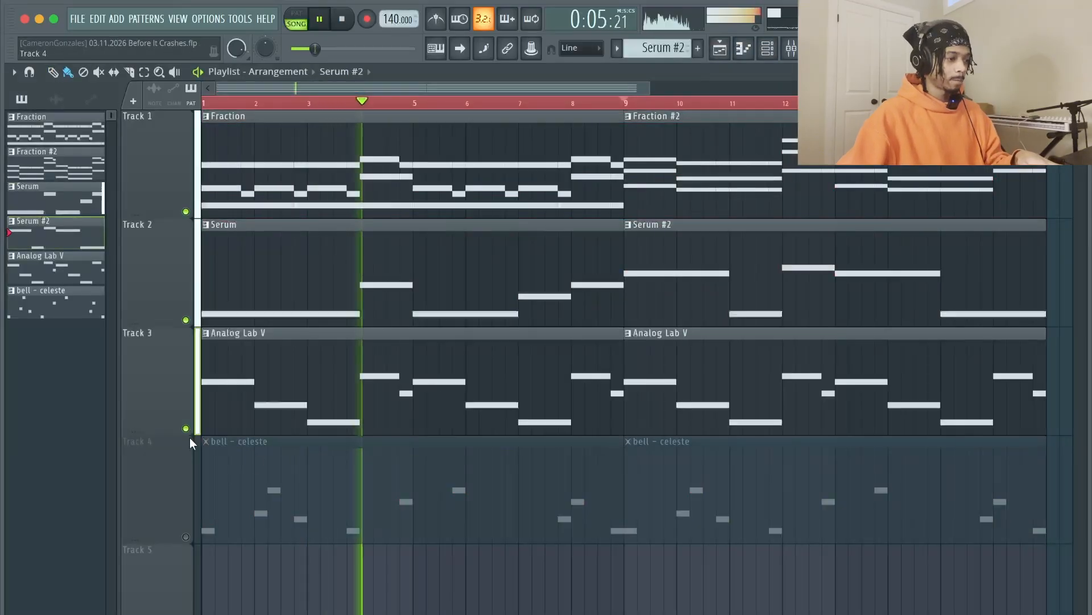
click(185, 536)
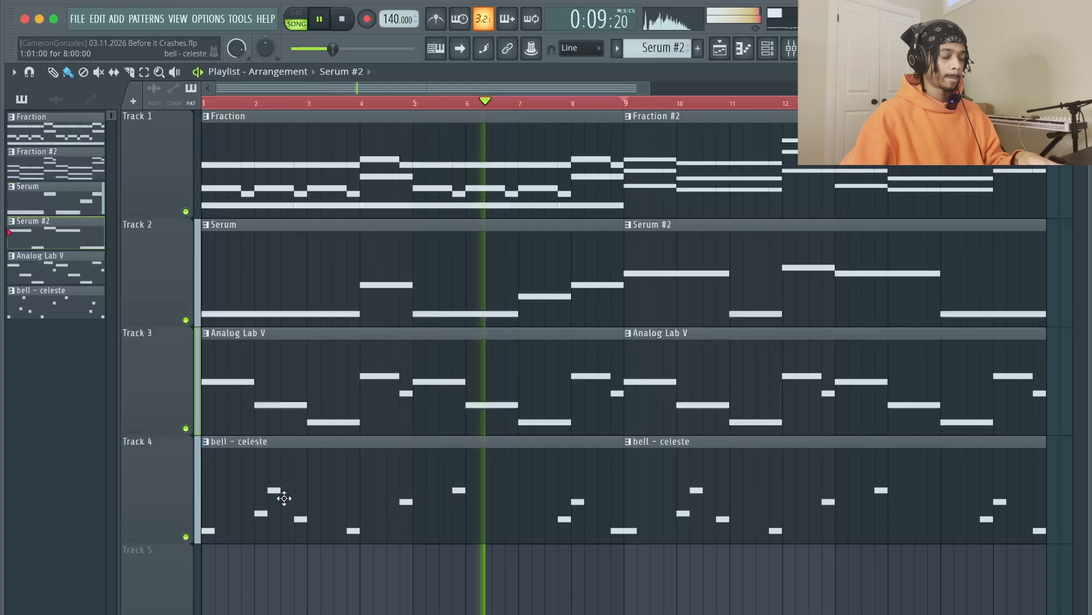
scroll(318, 501, down, 3)
scroll(344, 504, down, 4)
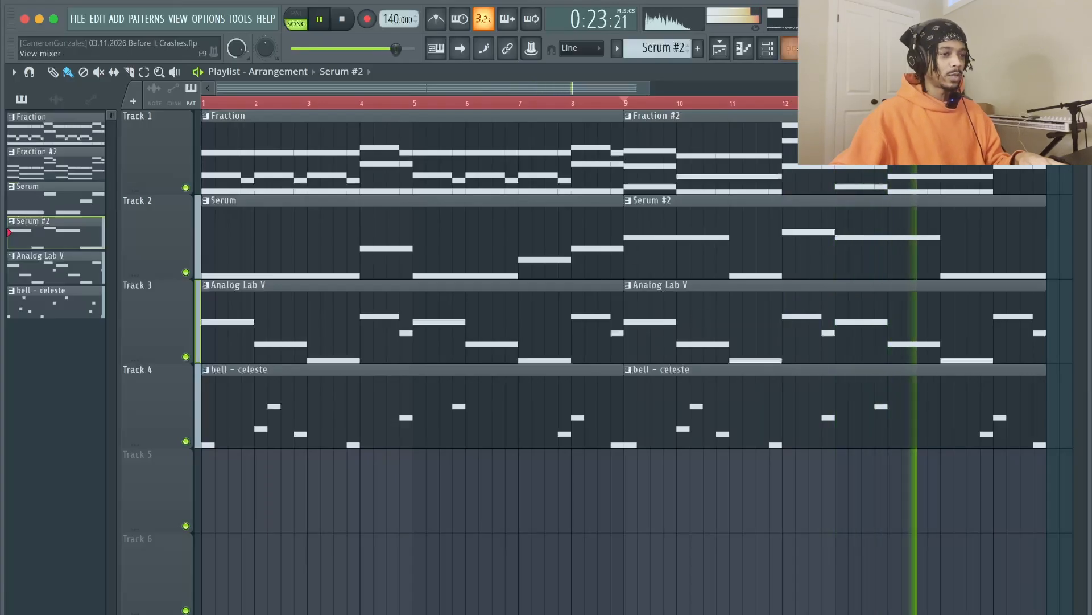
Load WaveShell1-VST3 16.0 in the first effect slot of the Master mixer track and choose its SoundShifter plugin.
key(F9)
click(166, 192)
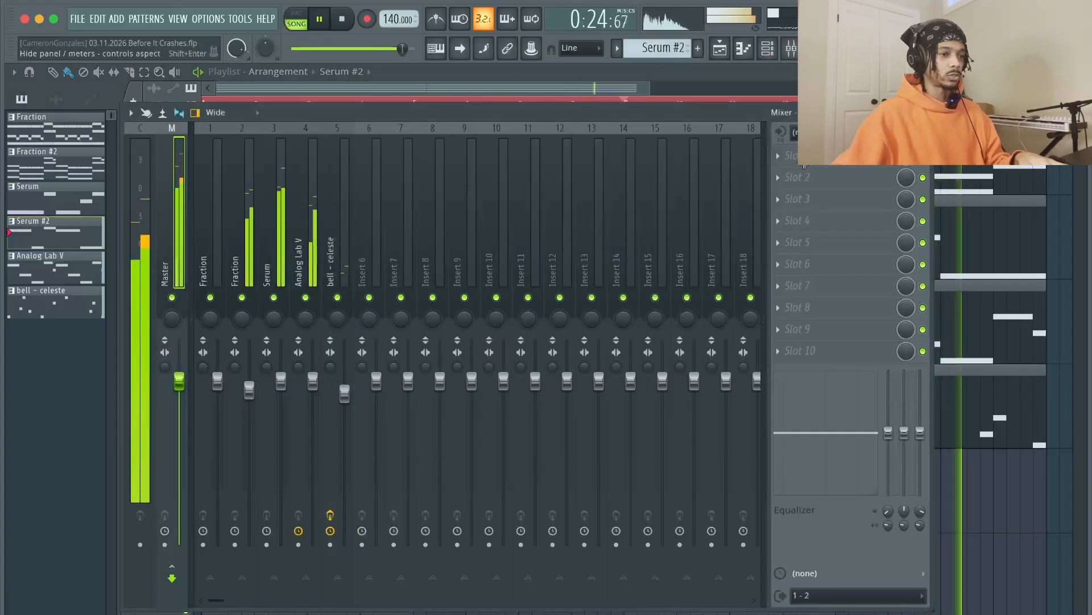
click(774, 158)
click(495, 216)
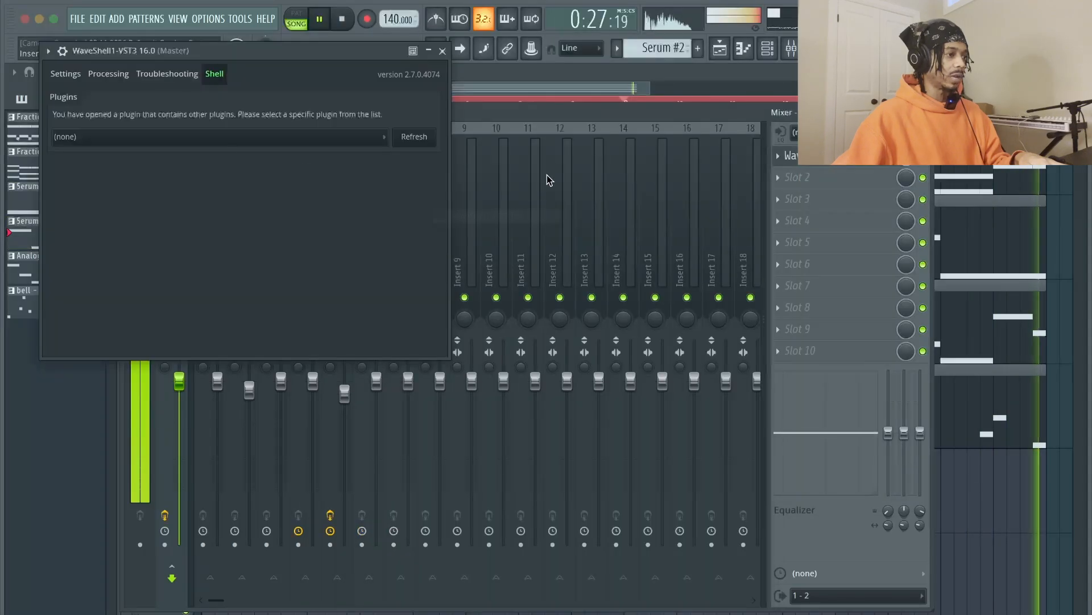
click(130, 138)
click(163, 170)
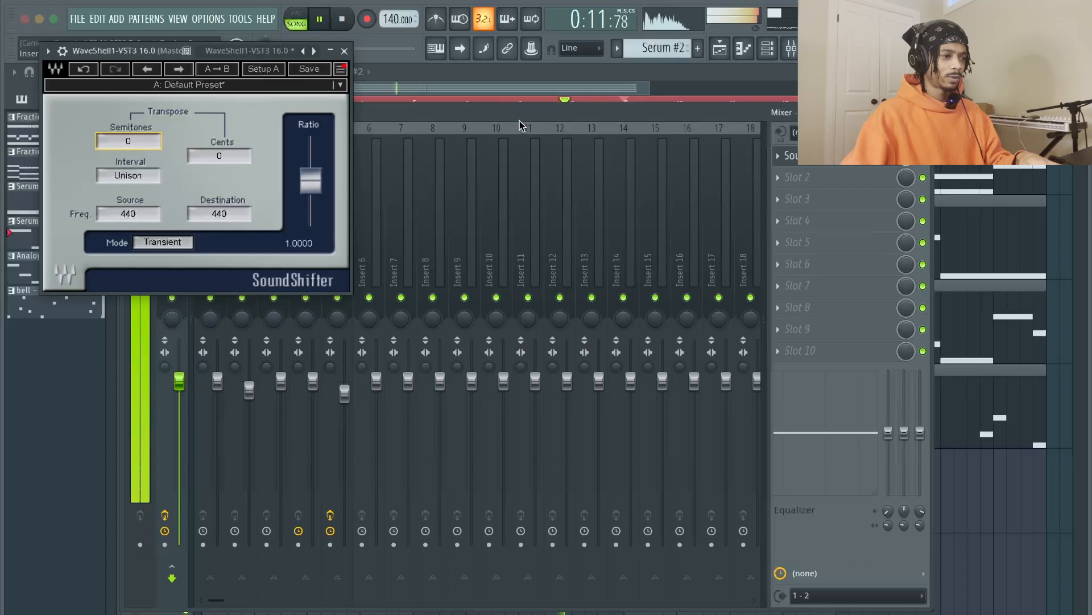
click(343, 51)
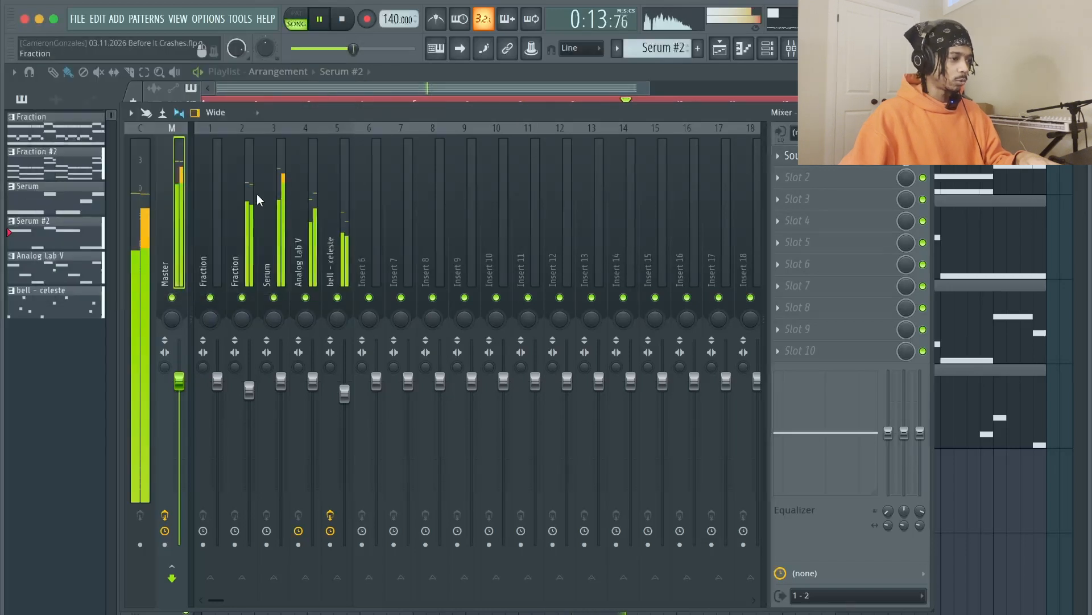
Add Fruity Parametric EQ 2 to the second Fraction mixer track and cut the lows with band 1 at about 100 Hz.
click(786, 155)
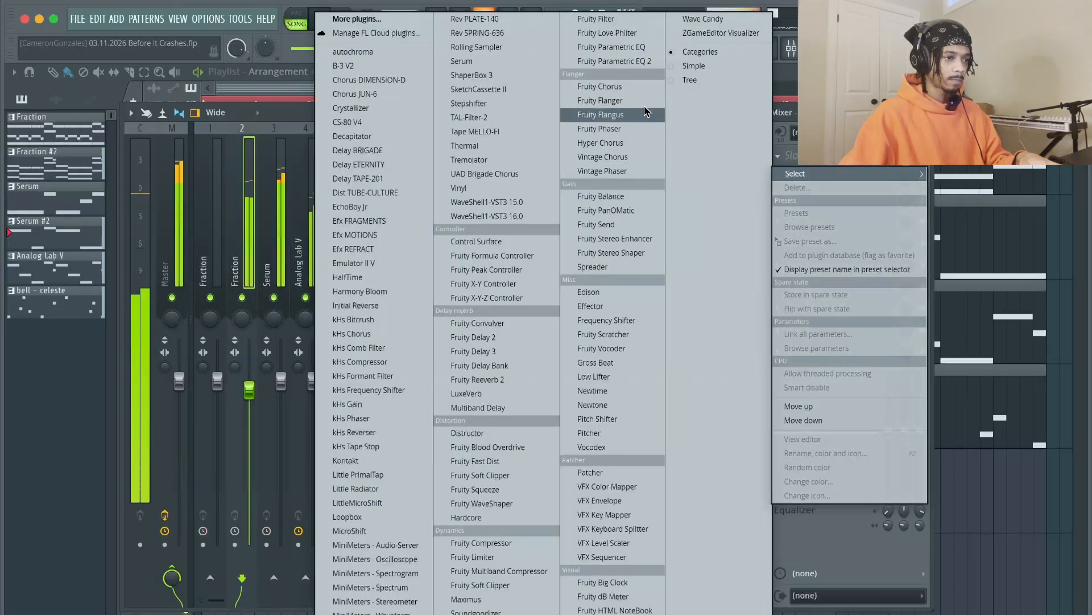
click(614, 61)
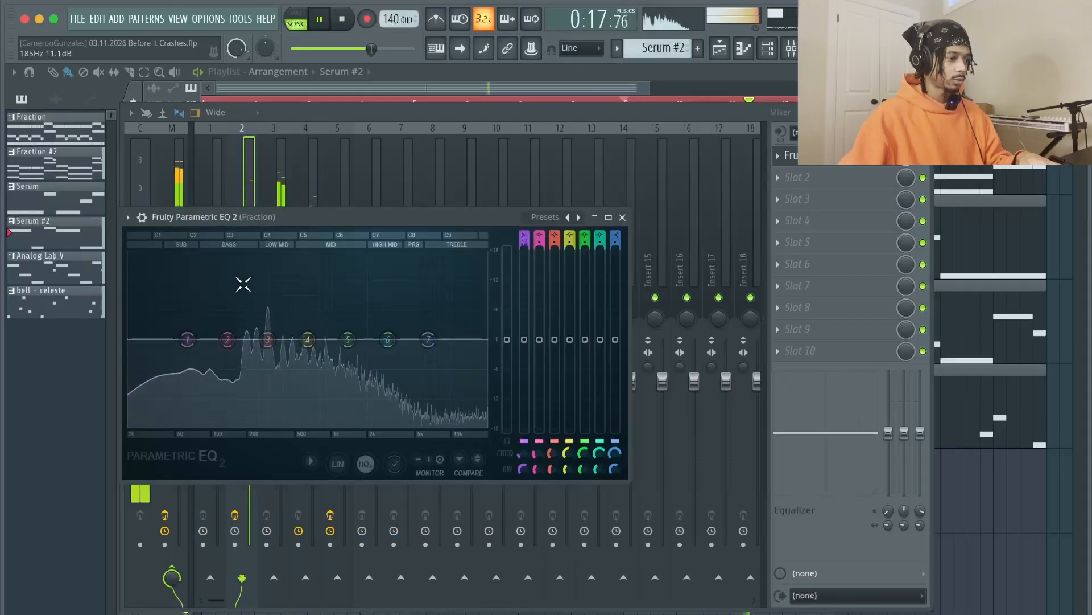
drag(176, 377, 214, 424)
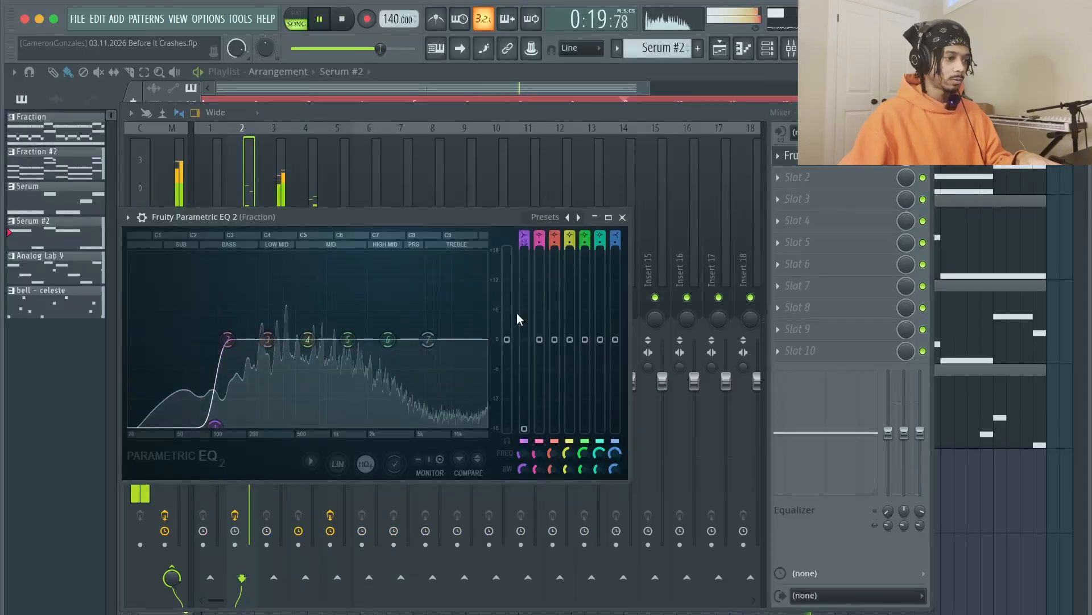
click(622, 217)
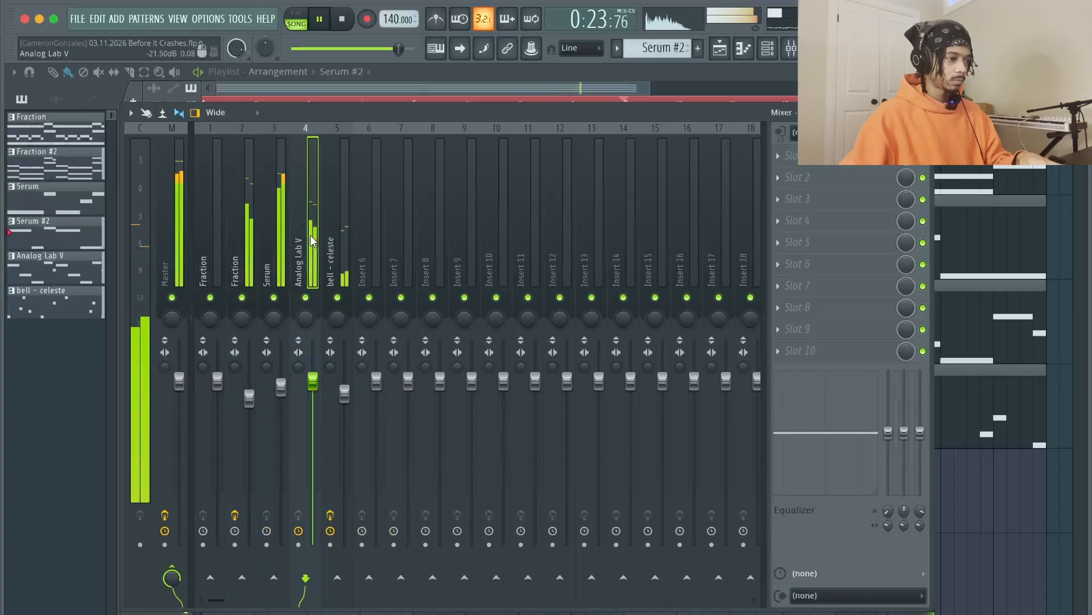
Add Fruity Parametric EQ 2 to the Analog Lab V mixer track, roll off the lows with band 1 and slightly reduce band 4.
click(788, 158)
mouse_move(796, 173)
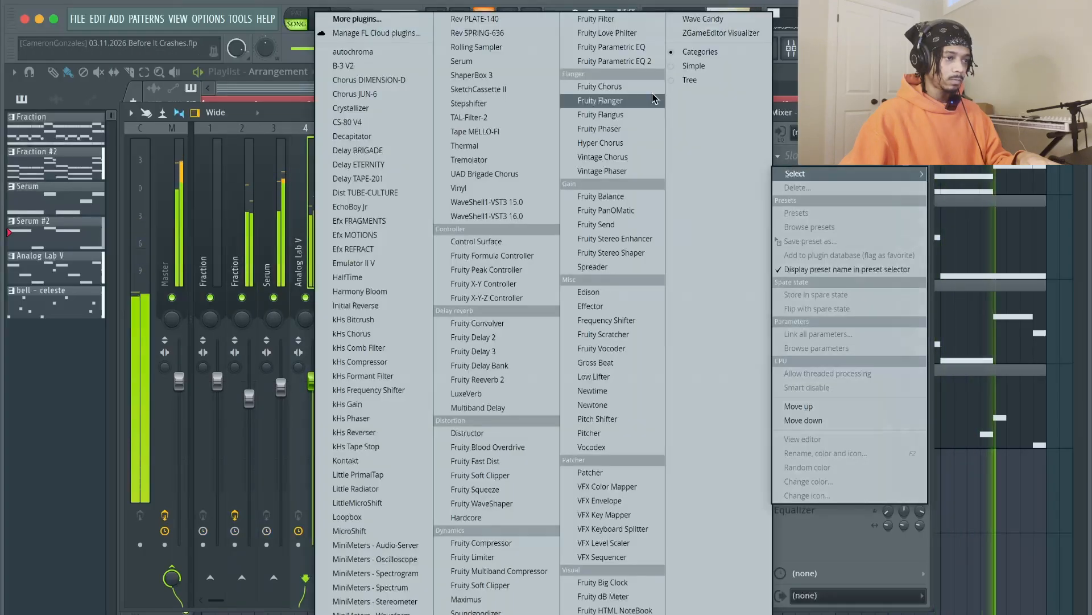
click(649, 67)
drag(108, 272, 134, 349)
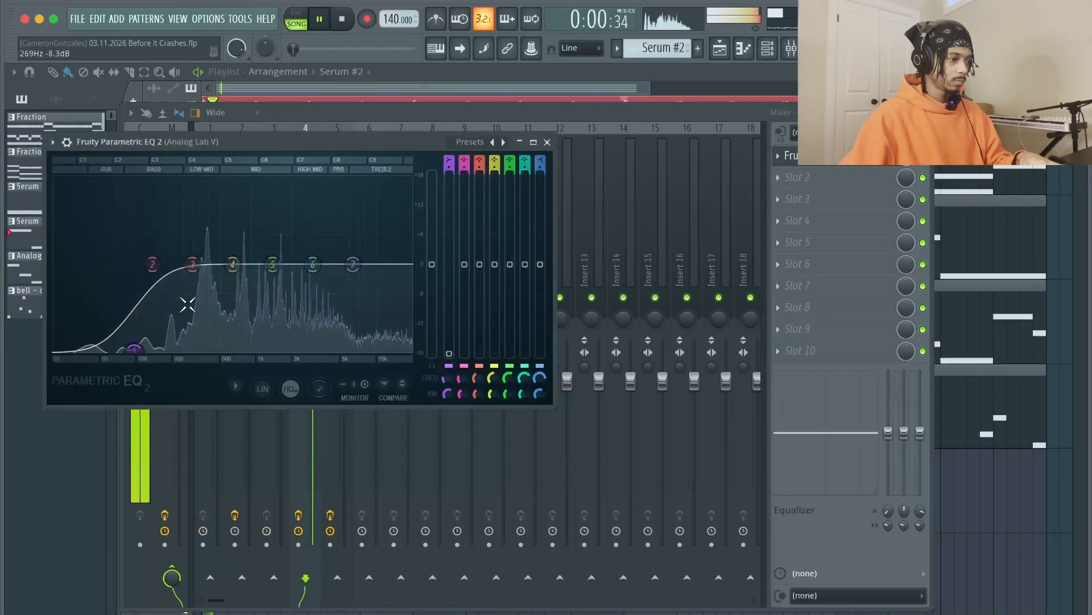
drag(233, 265, 233, 276)
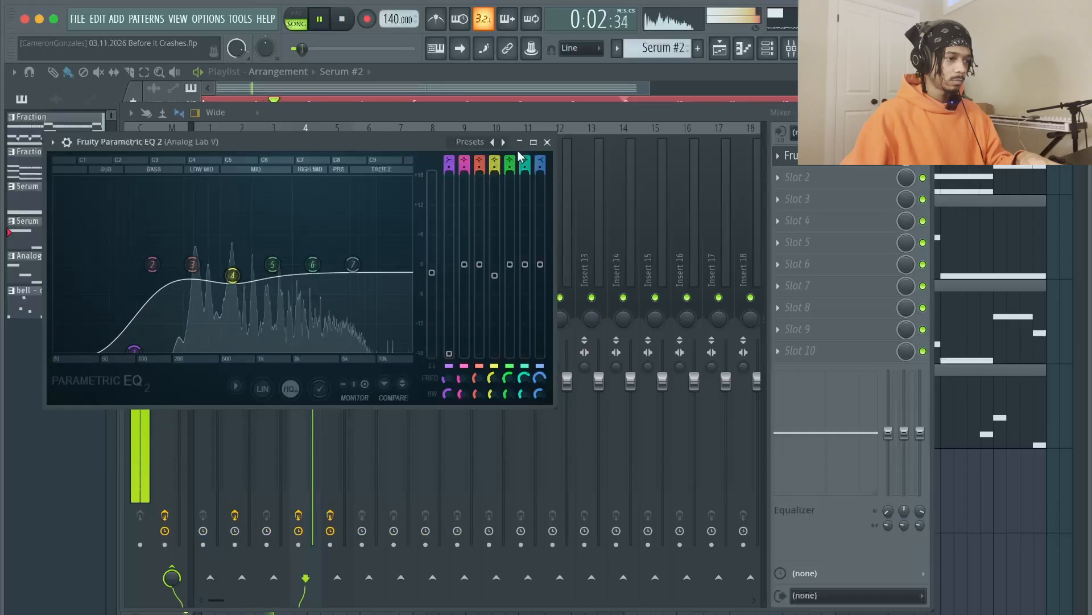
Close the equalizer and lower the Fraction, Serum and bell – celeste levels in the mixer.
click(545, 142)
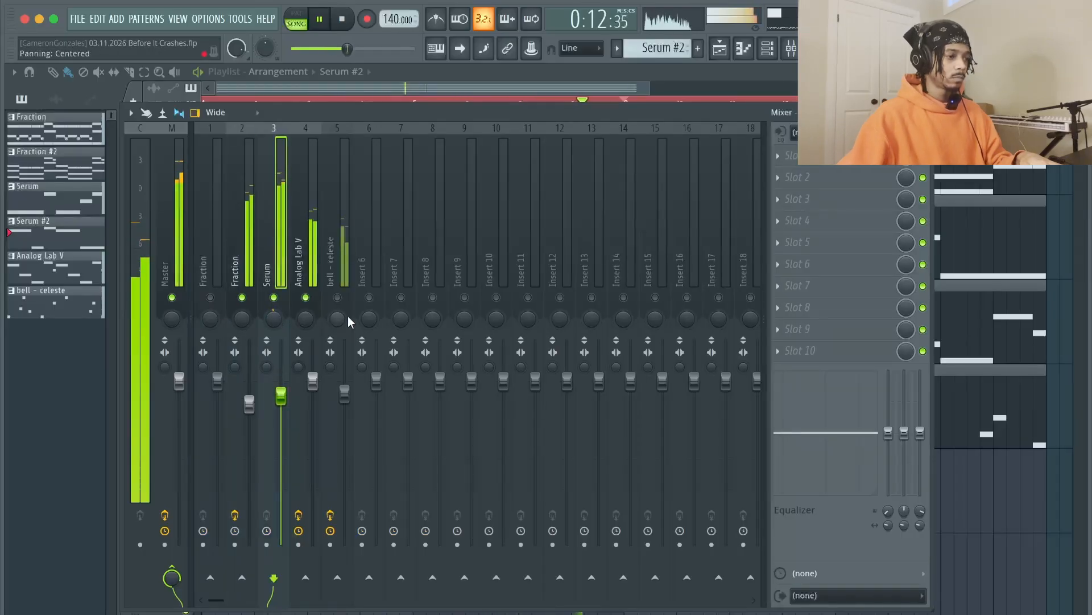
drag(346, 401, 346, 413)
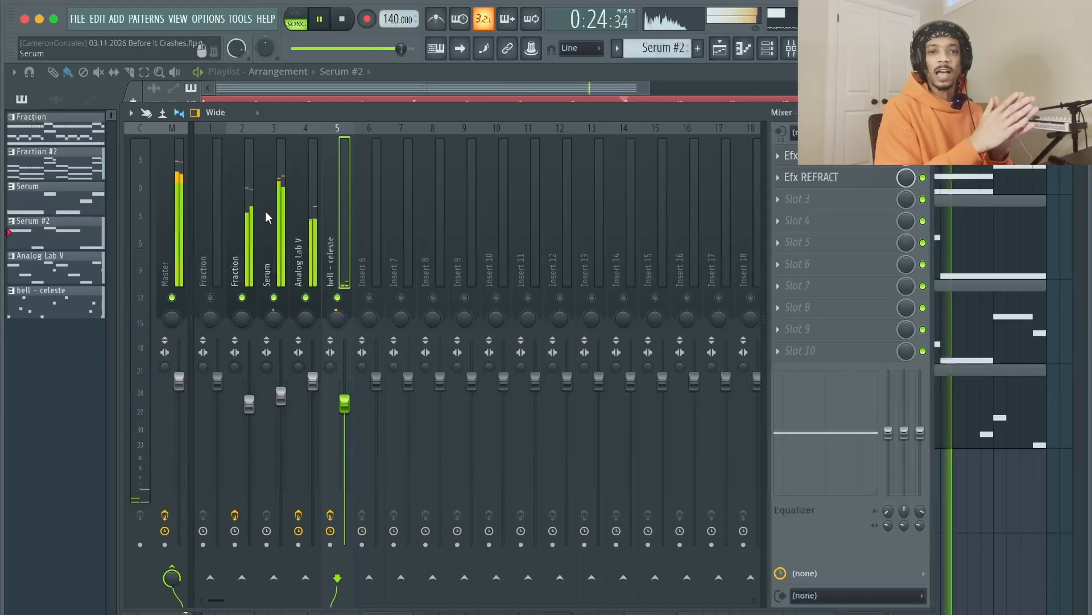
Return to the playlist and play back bars 1–8, bars 9–16, and the whole arrangement.
click(635, 71)
drag(1034, 126, 624, 131)
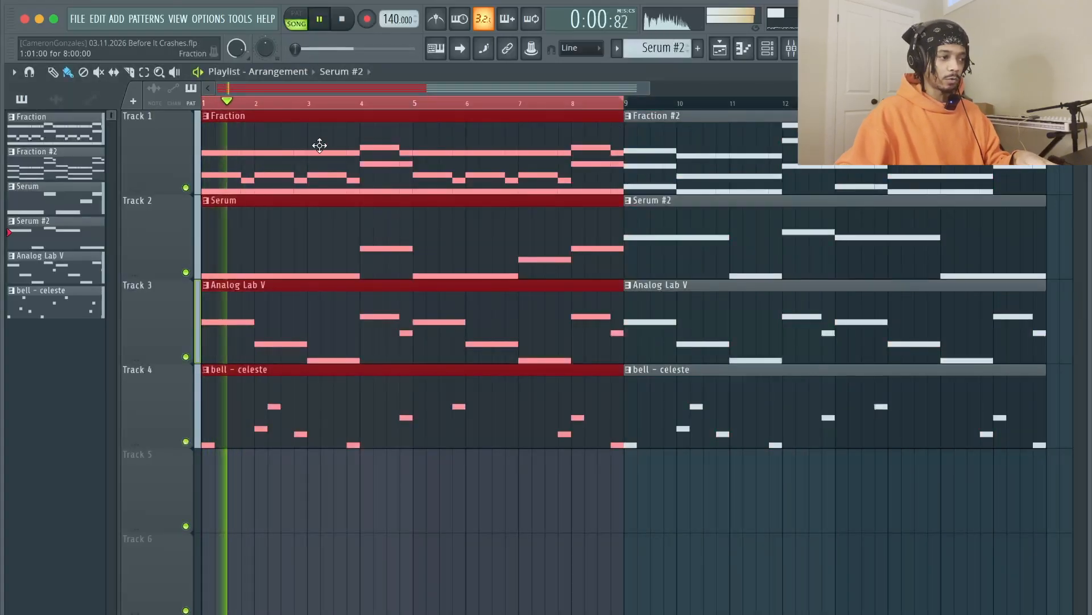
click(626, 104)
drag(627, 104, 1051, 167)
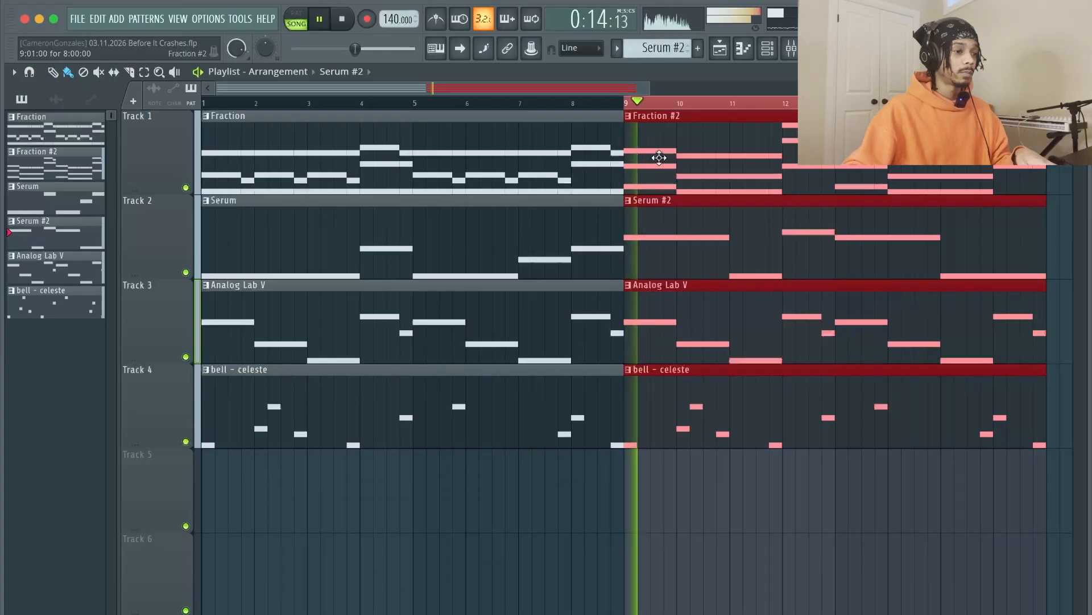
key(ctrl+a)
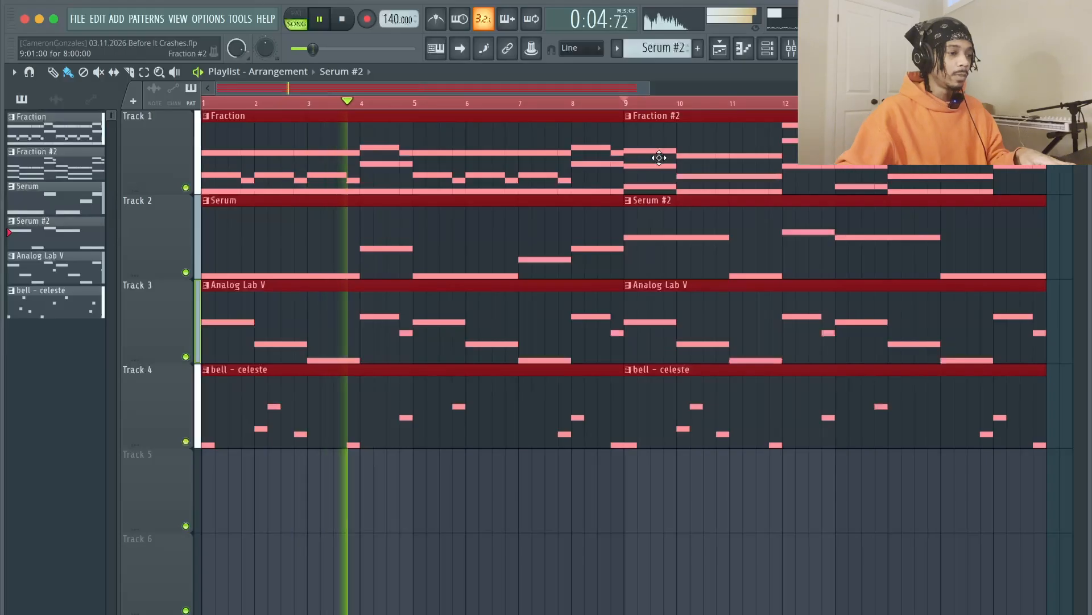
super+click(507, 533)
scroll(599, 353, down, 1)
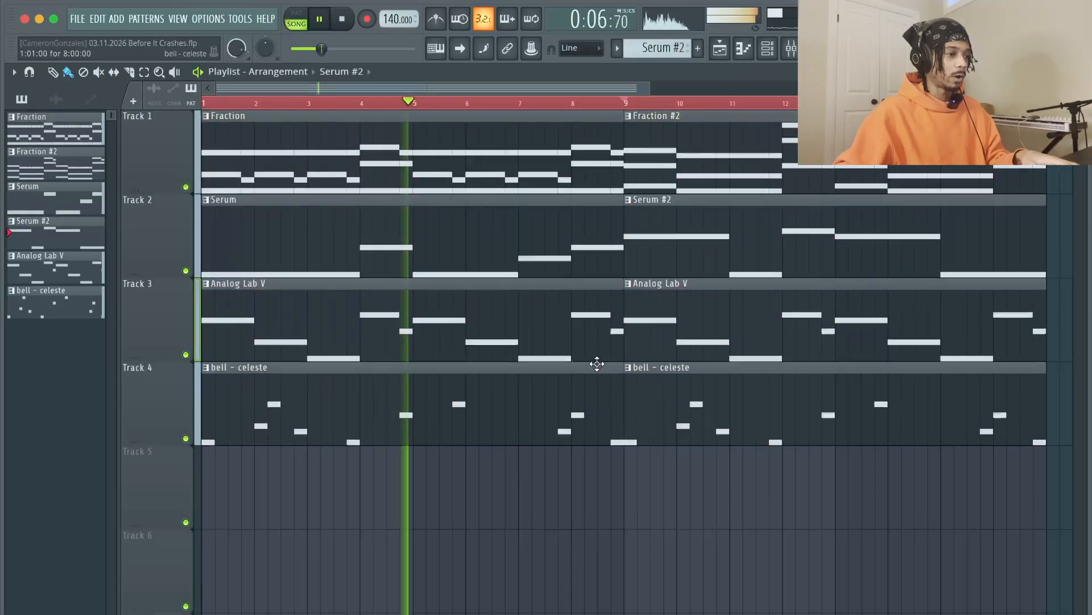
Show the channel rack and add a Kontakt instrument channel.
click(815, 49)
click(816, 49)
click(777, 50)
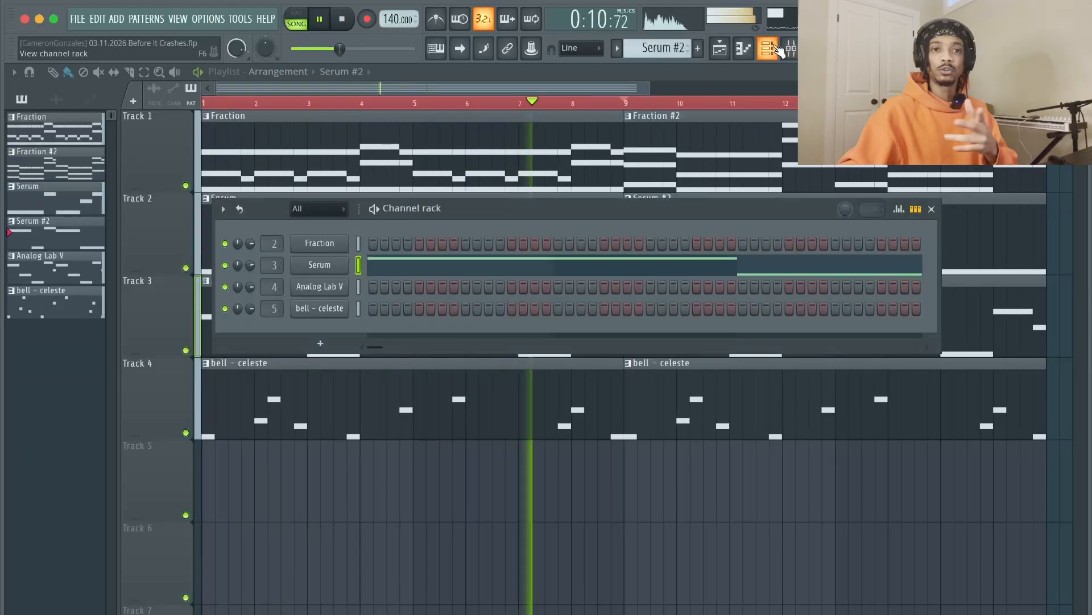
click(320, 343)
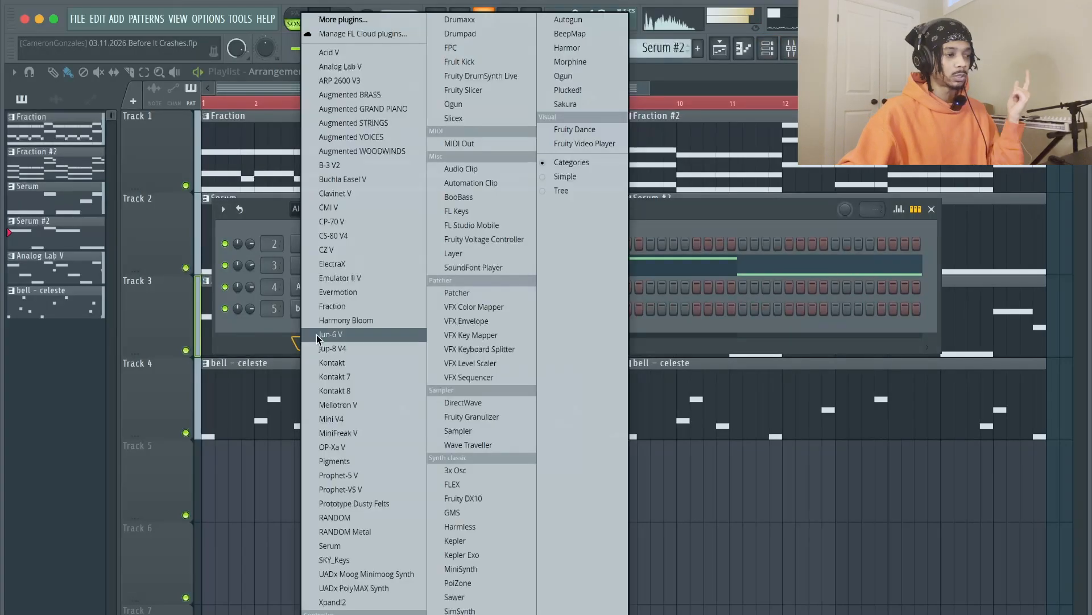
click(364, 360)
Load Soulfi.nki from Kontakt's Soulfi library and close the plugin window.
scroll(249, 522, down, 2)
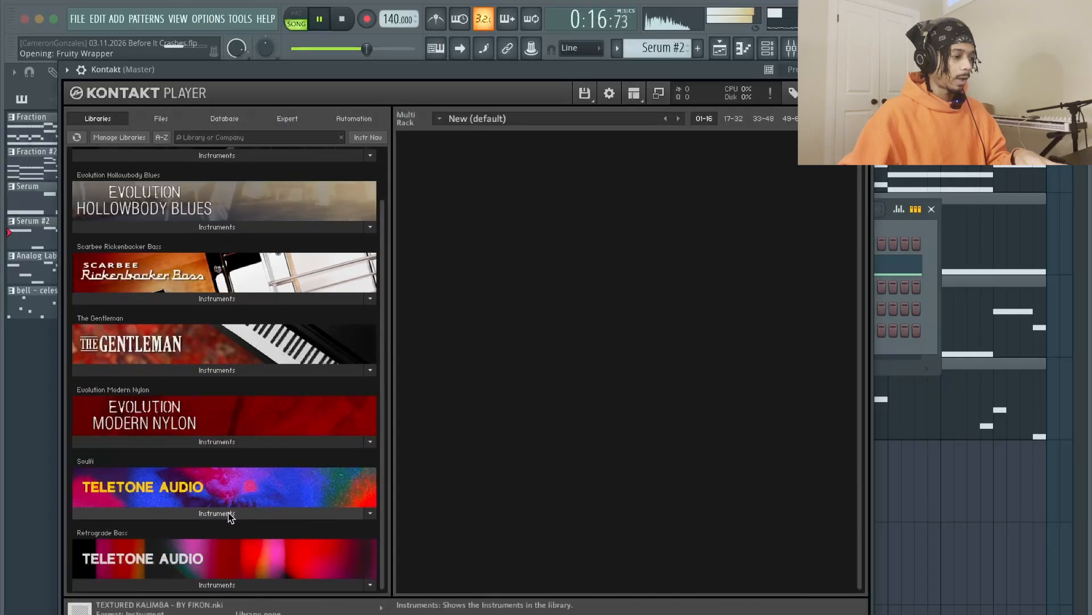
click(227, 514)
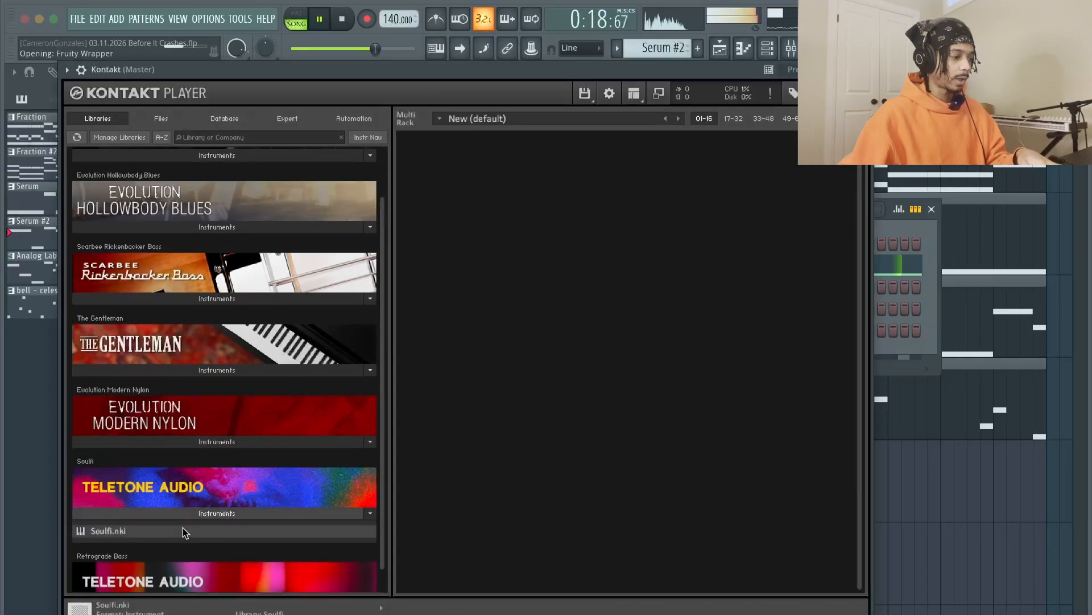
double_click(352, 531)
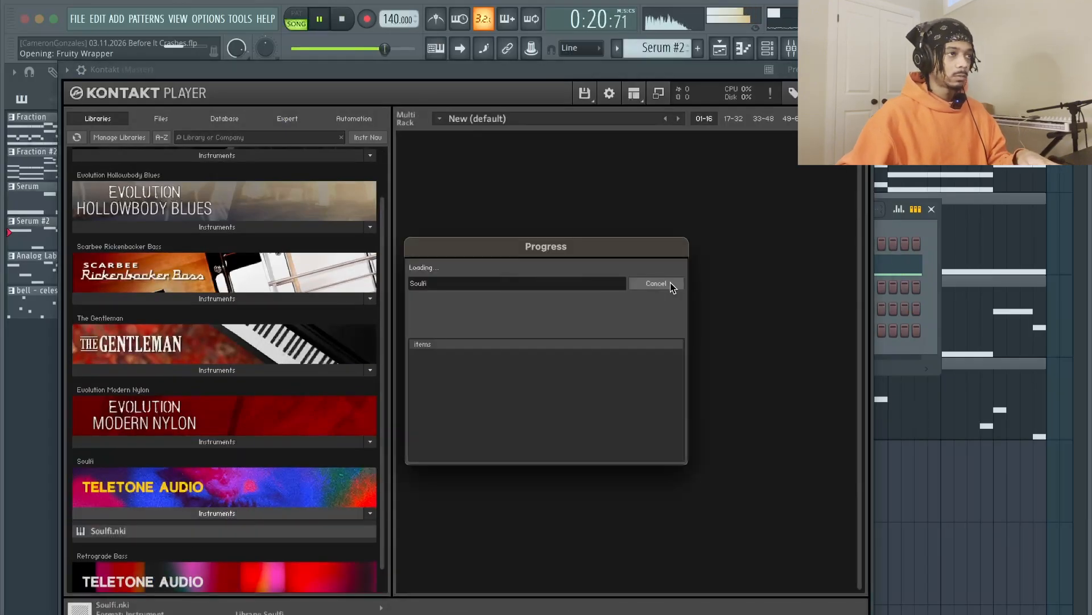
drag(667, 81, 708, 67)
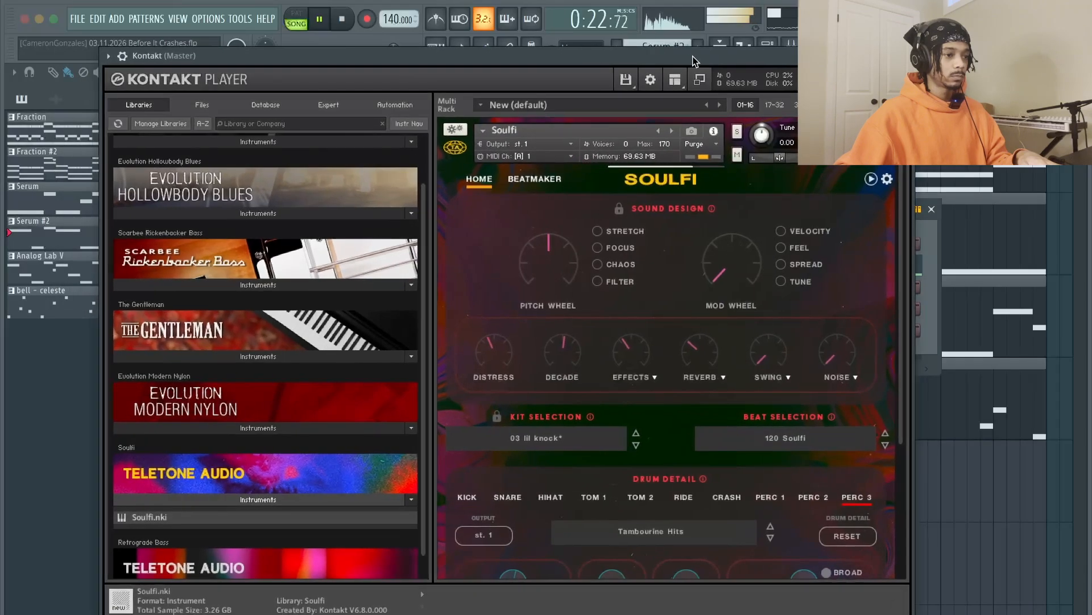
click(904, 56)
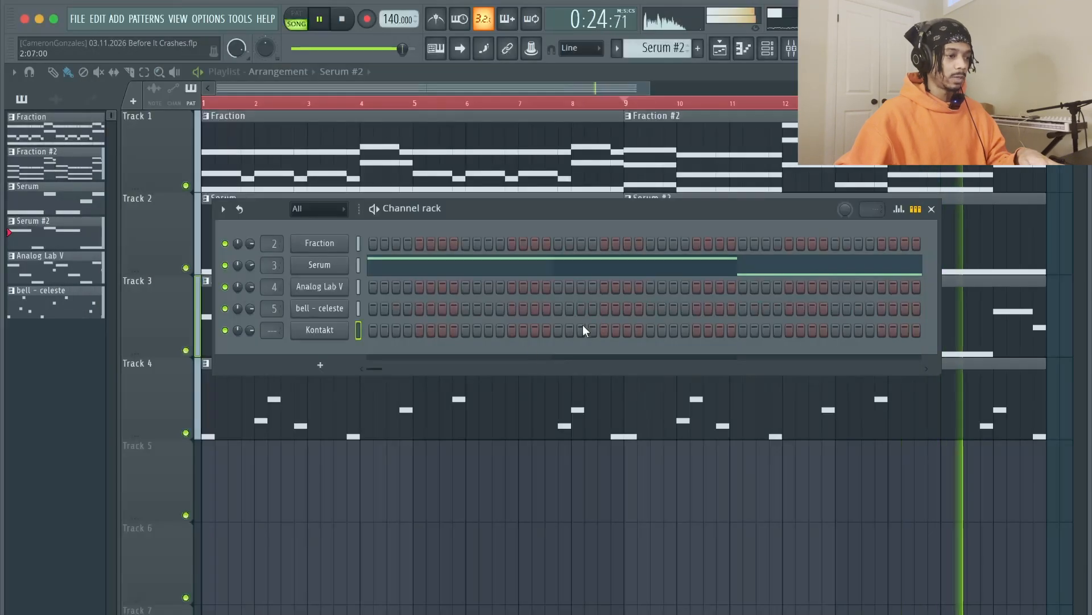
Create a new pattern and place it on Track 5 across bars 1–8 and again across bars 9–16.
scroll(669, 49, down, 3)
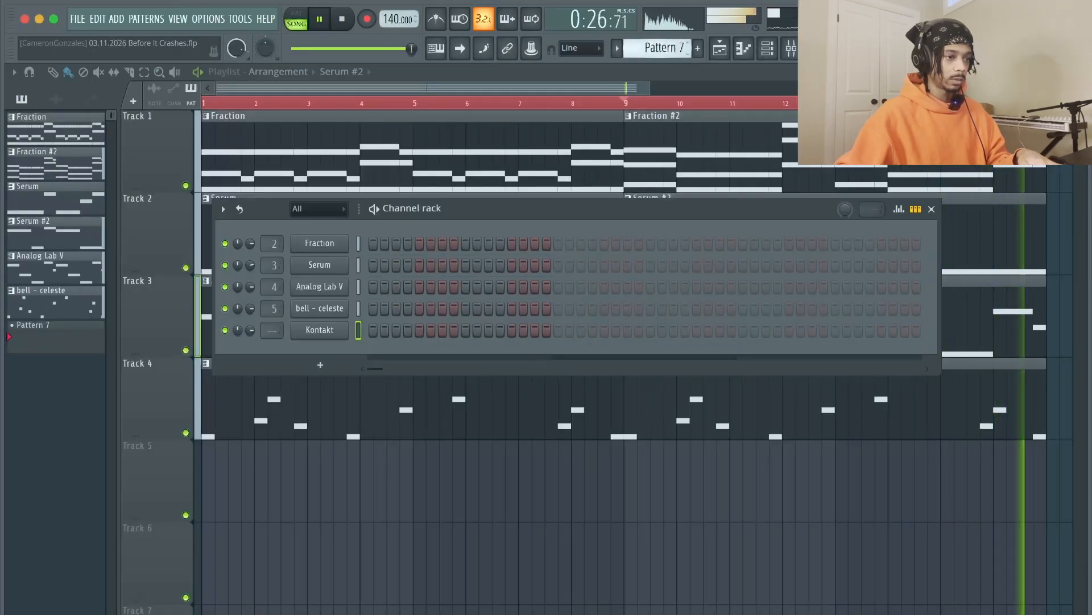
drag(243, 491, 625, 490)
drag(453, 478, 870, 475)
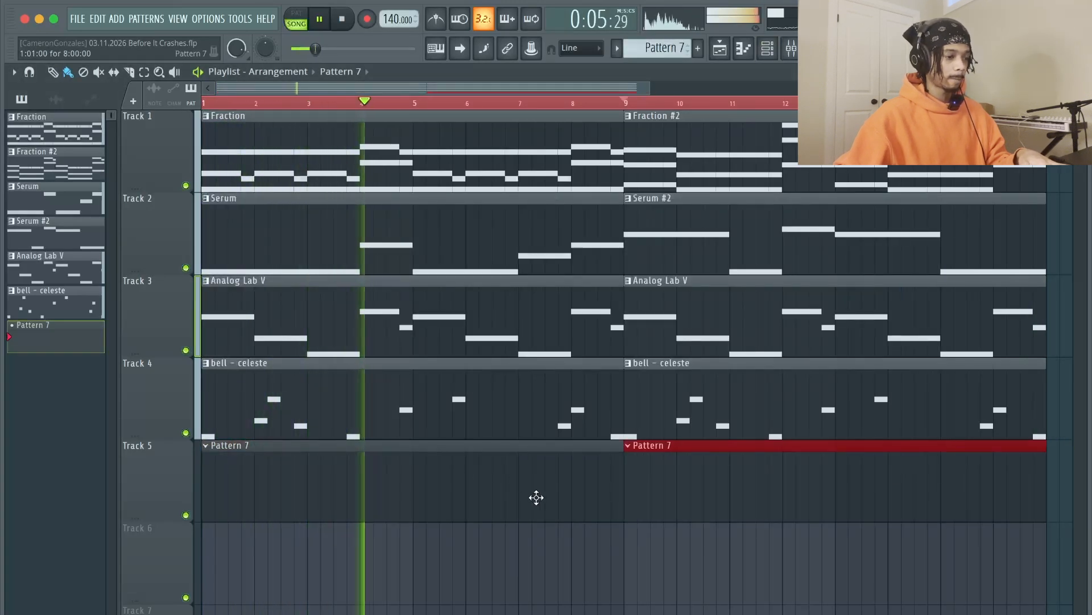
Open the Kontakt channel's piano roll and place an eighth-note D4 at the start of bar 1.
right_click(341, 329)
click(370, 326)
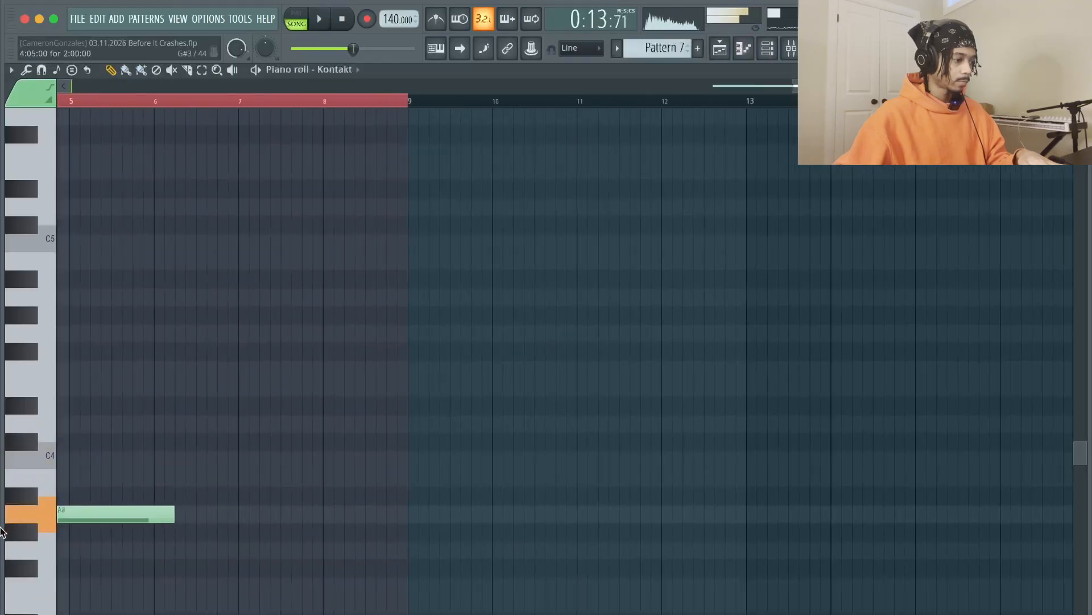
drag(3, 532, 35, 544)
drag(131, 545, 110, 420)
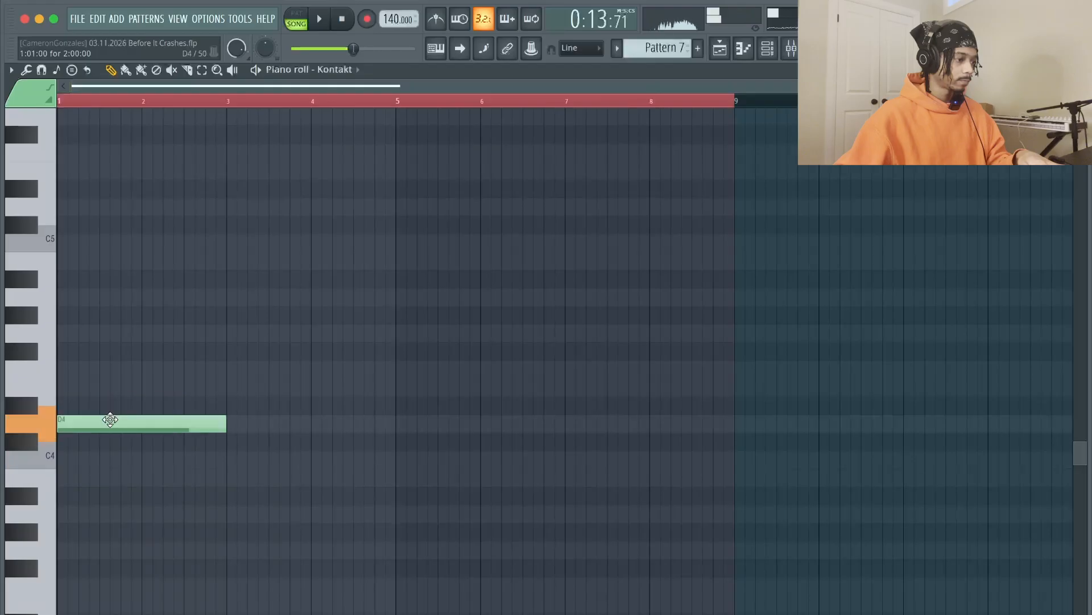
key(space)
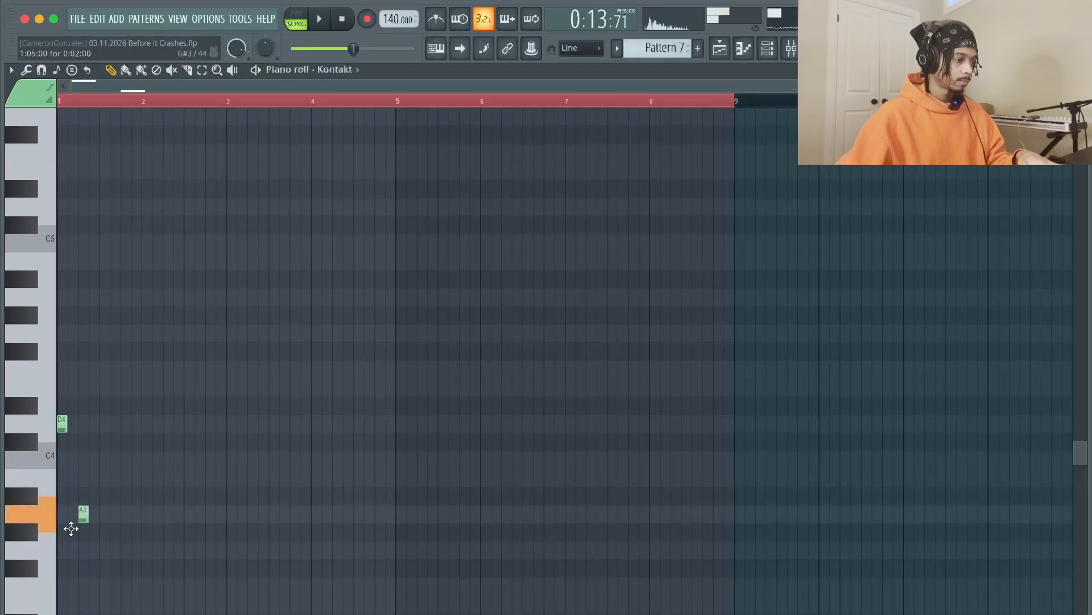
Place a G#3 on the second eighth of bar 1 and a shorter A#3 on the third eighth.
key(space)
key(space)
drag(111, 614, 133, 560)
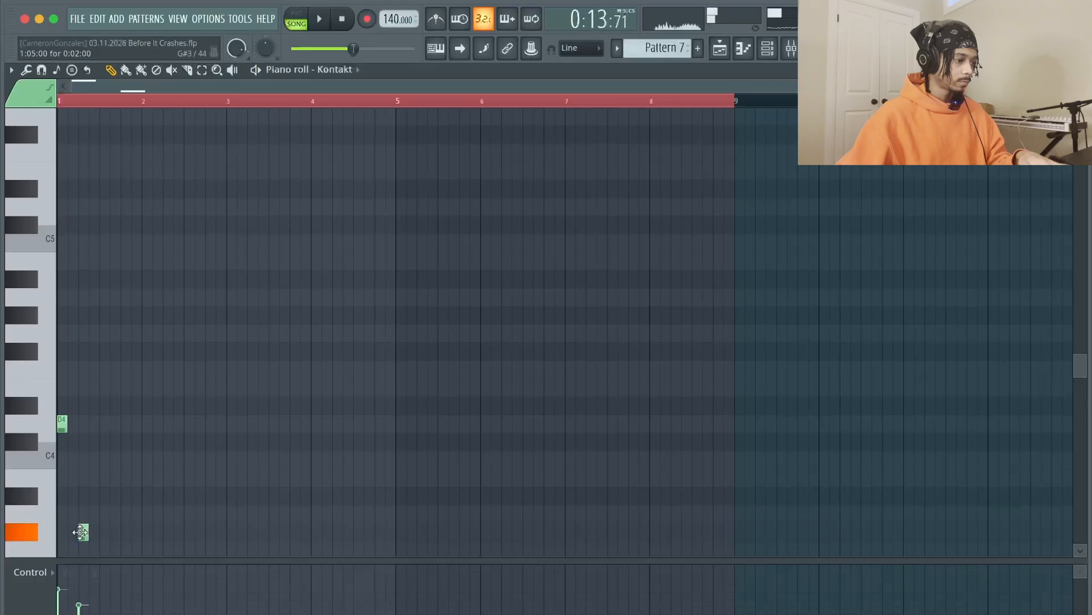
key(space)
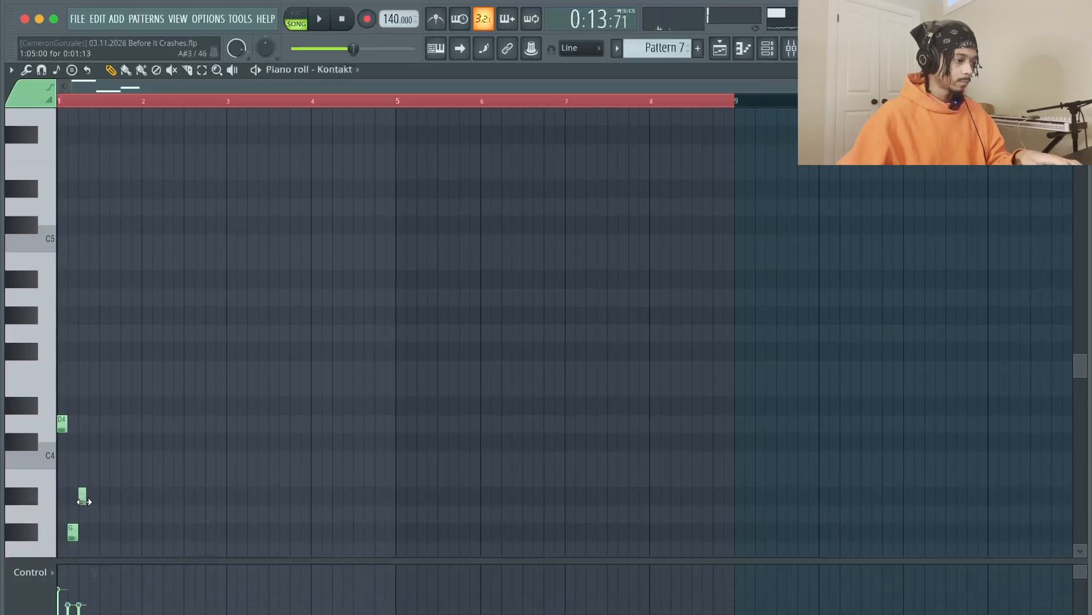
key(space)
key(space)
Continue bar 1 with alternating D4 and G#3 notes on the fourth through seventh eighths.
click(91, 424)
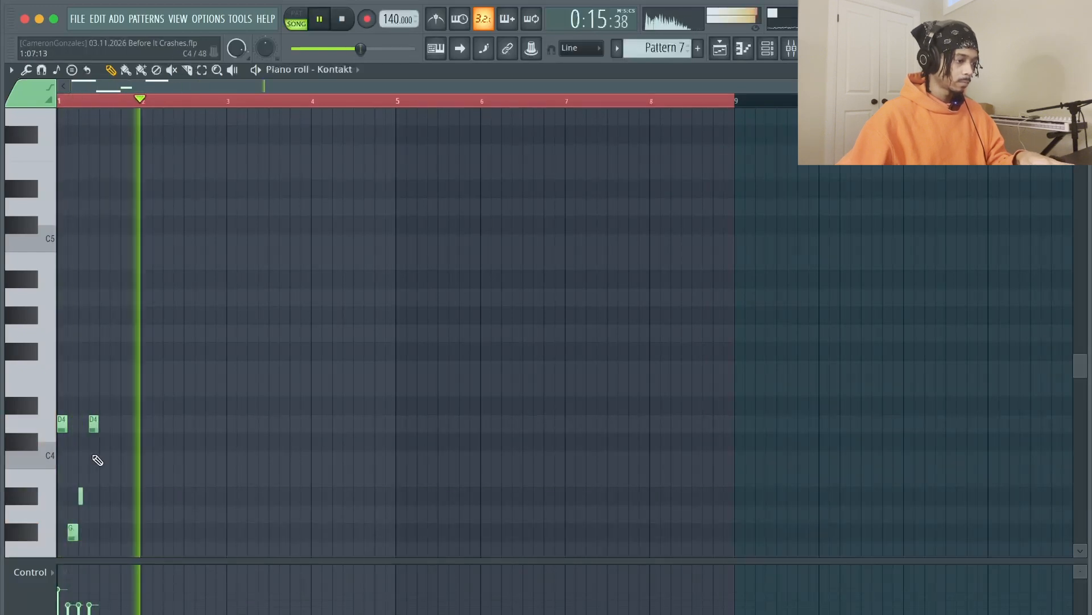
click(101, 530)
click(114, 424)
click(125, 532)
Enlarge the velocity lane and vary the velocities of the bar 1 notes, then shrink the lane again.
click(111, 610)
click(122, 597)
drag(69, 579, 78, 589)
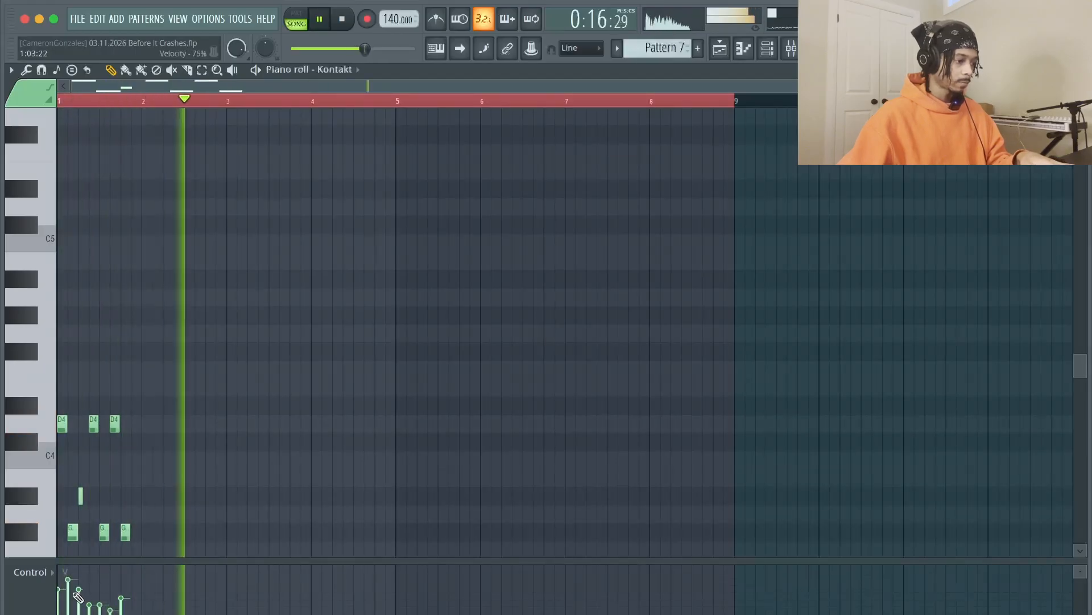
drag(296, 563, 388, 248)
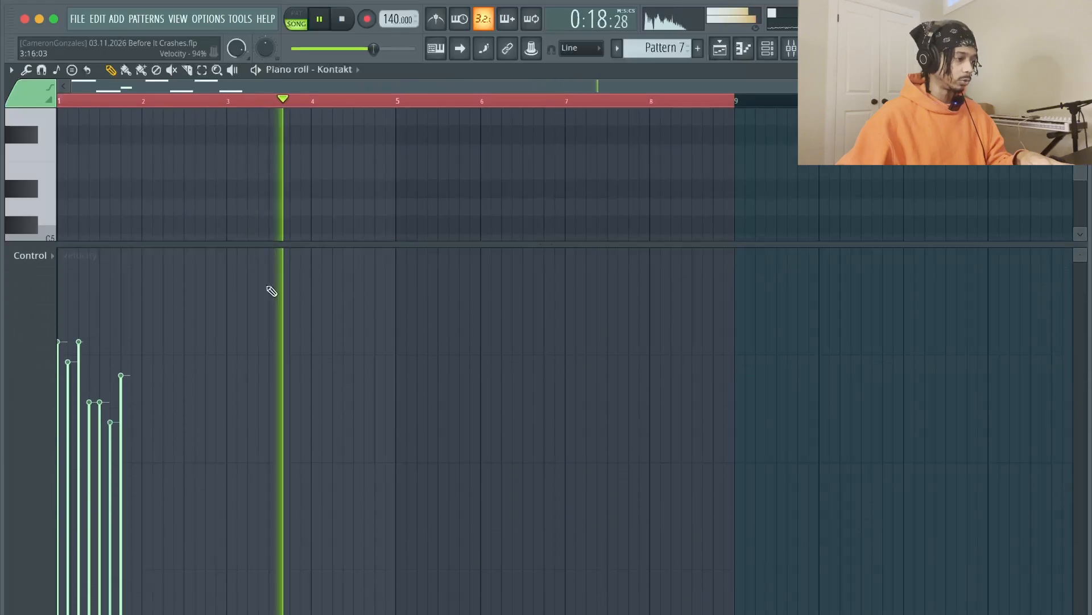
drag(69, 401, 79, 366)
click(100, 392)
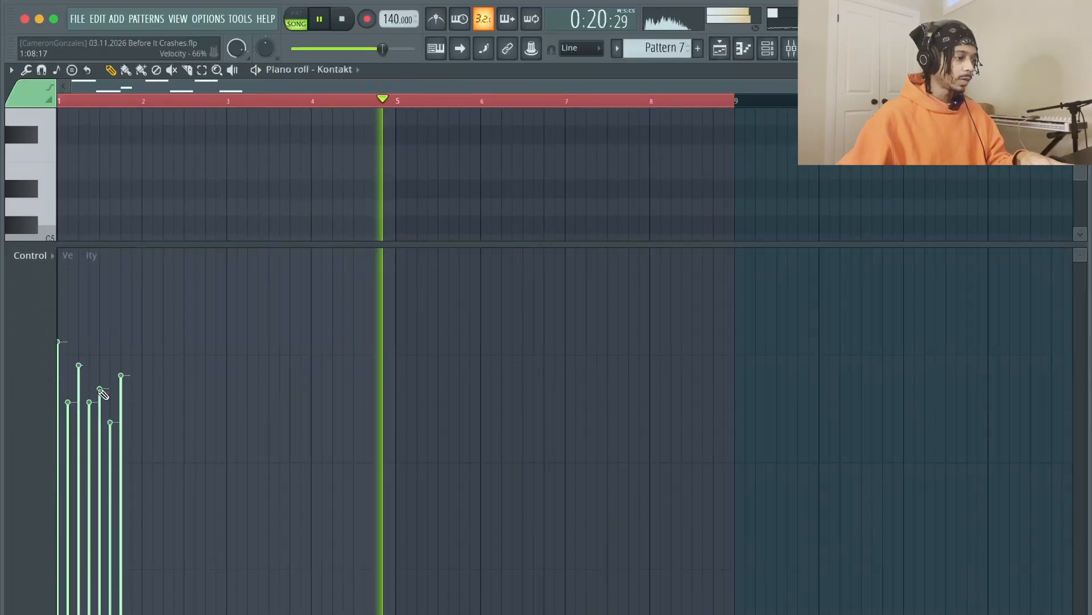
drag(297, 243, 276, 490)
Add a G#3 note on the last eighth of bar 1 and lower its velocity to about 50%.
key(space)
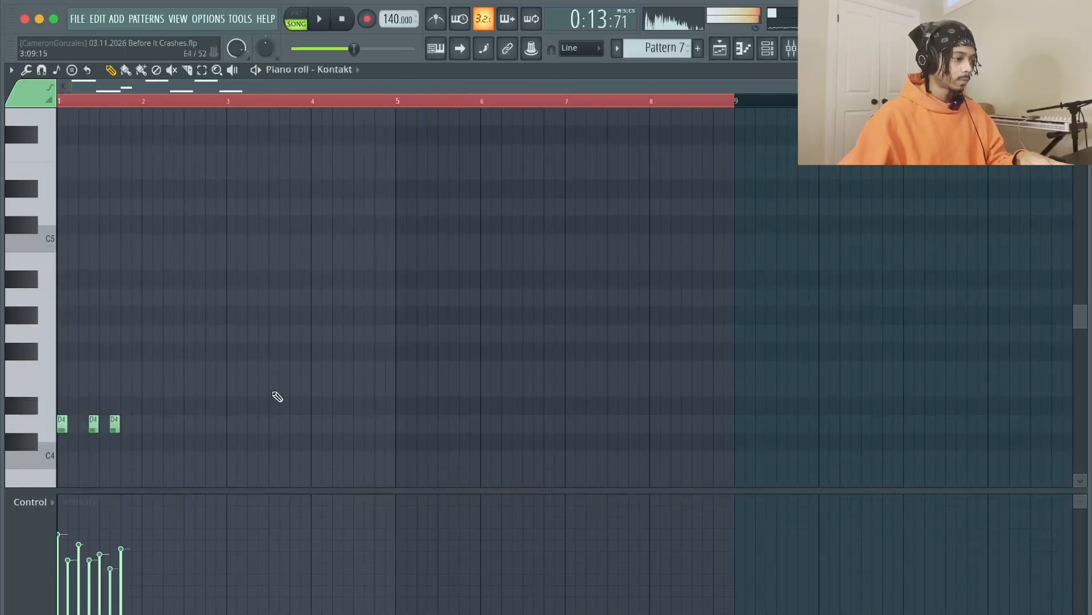
scroll(278, 397, down, 5)
key(space)
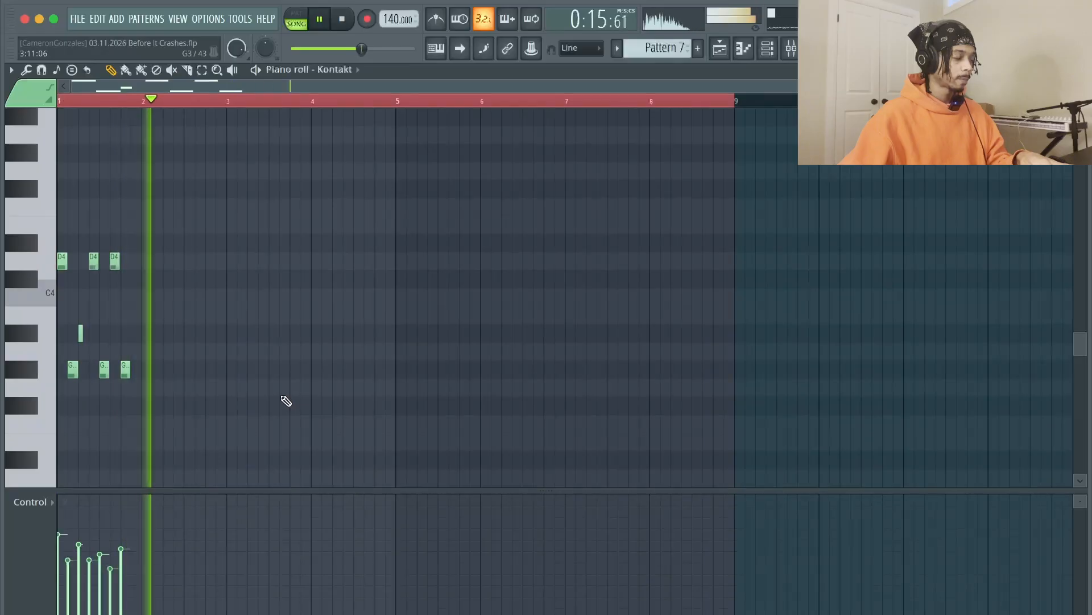
key(ctrl+a)
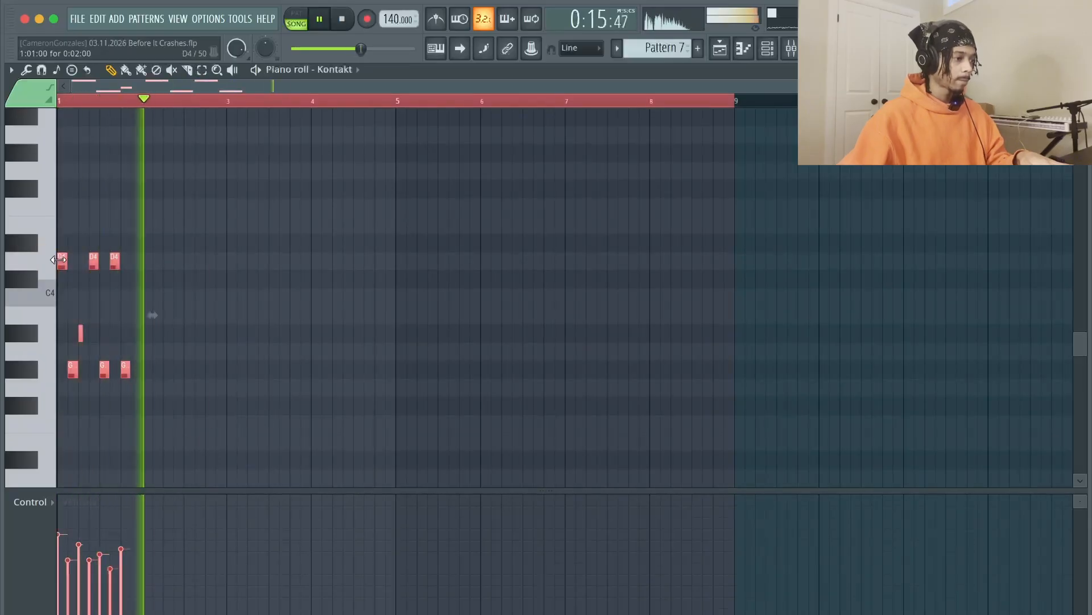
key(space)
mouse_move(135, 334)
mouse_down()
mouse_move(135, 276)
mouse_move(133, 354)
mouse_up()
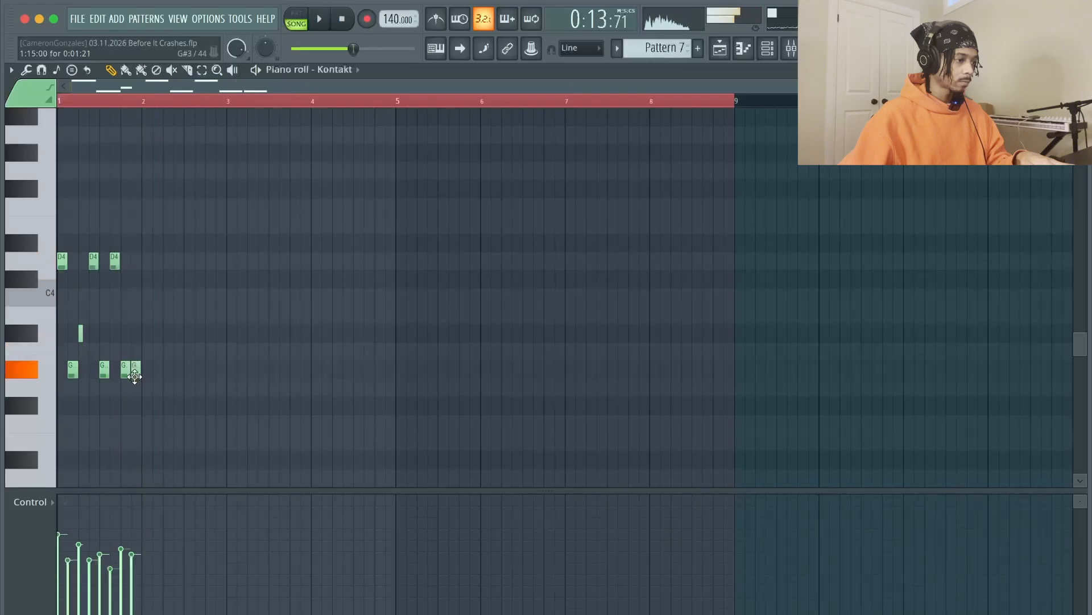
key(space)
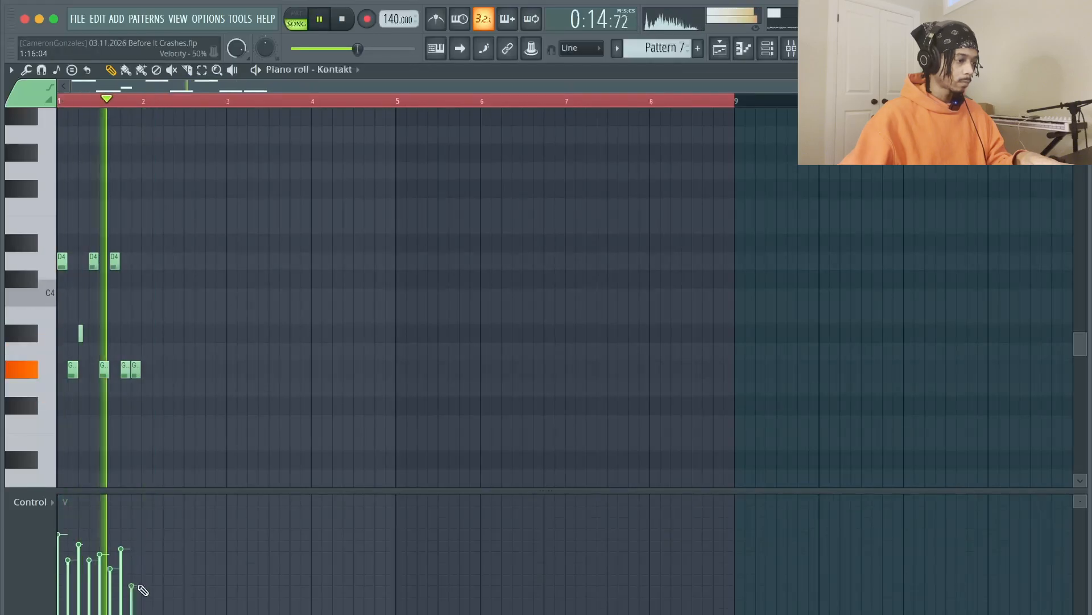
key(space)
Duplicate the one-bar Kontakt rhythm so that it fills bars 1–4.
key(space)
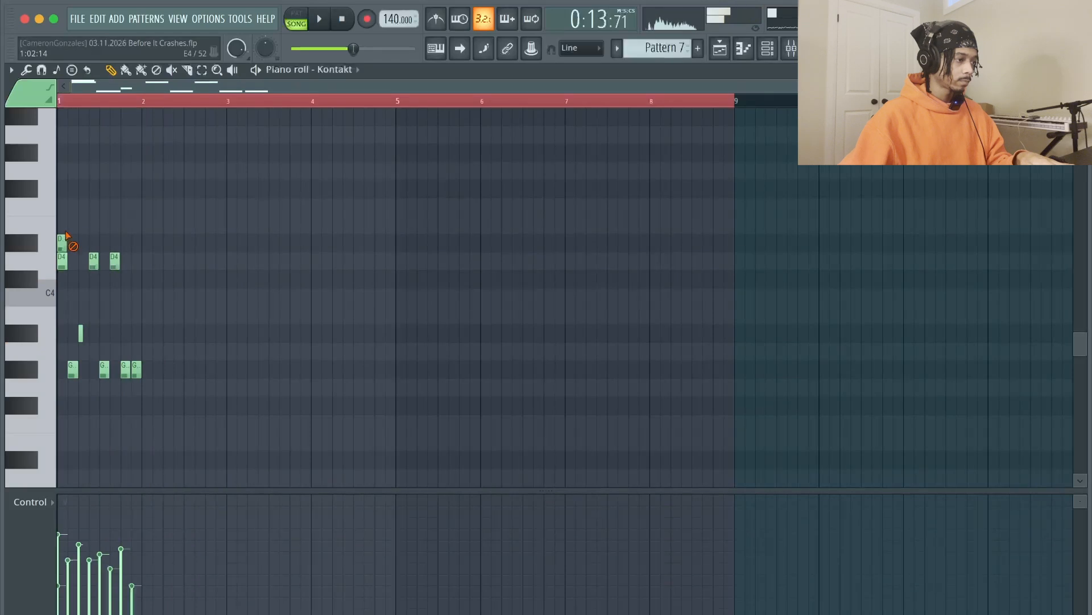
key(ctrl+a)
drag(62, 259, 138, 256)
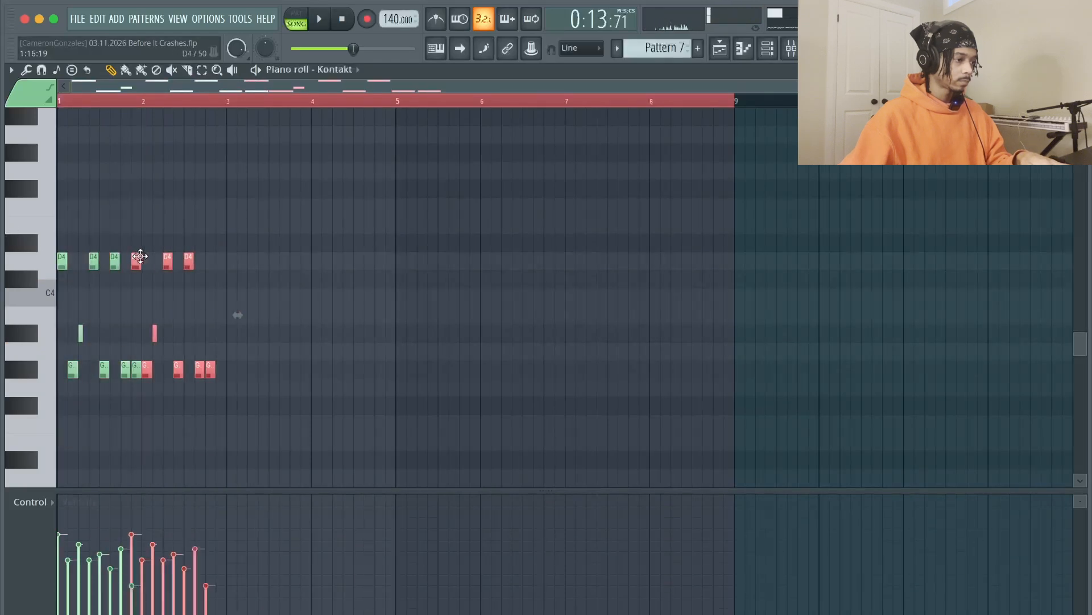
key(ctrl+d)
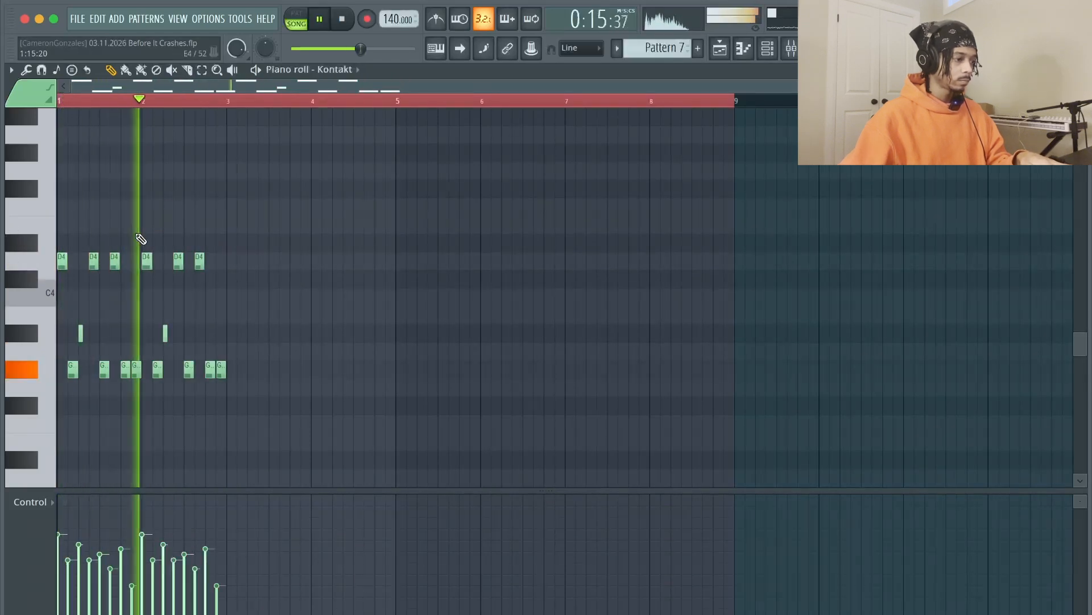
drag(257, 413, 0, 243)
key(ctrl+b)
key(ctrl+d)
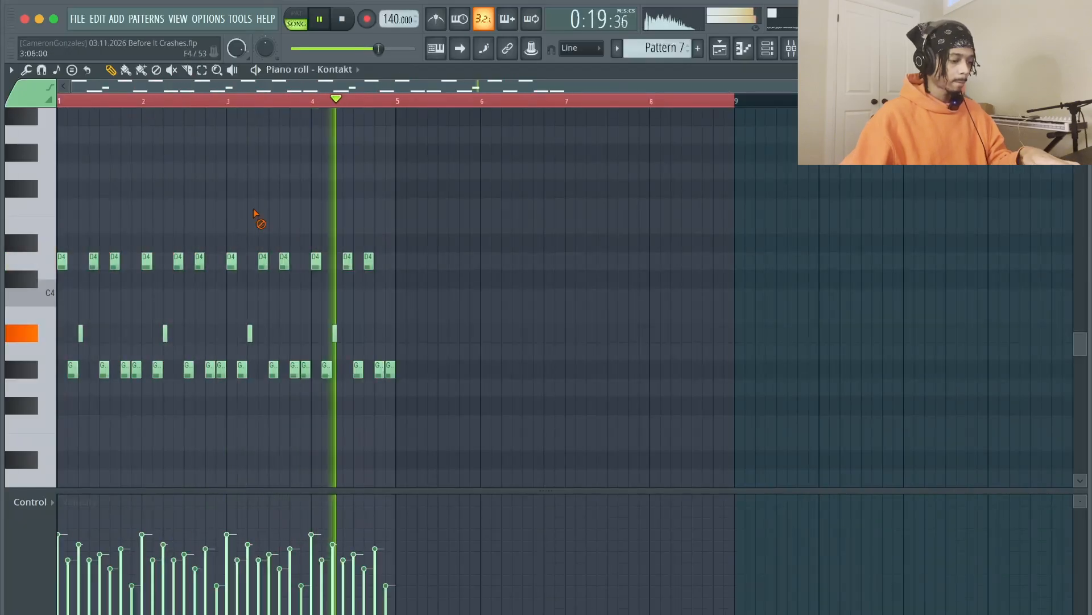
Replace the final G#3 note of bar 4 with a D#4 on the same eighth.
key(space)
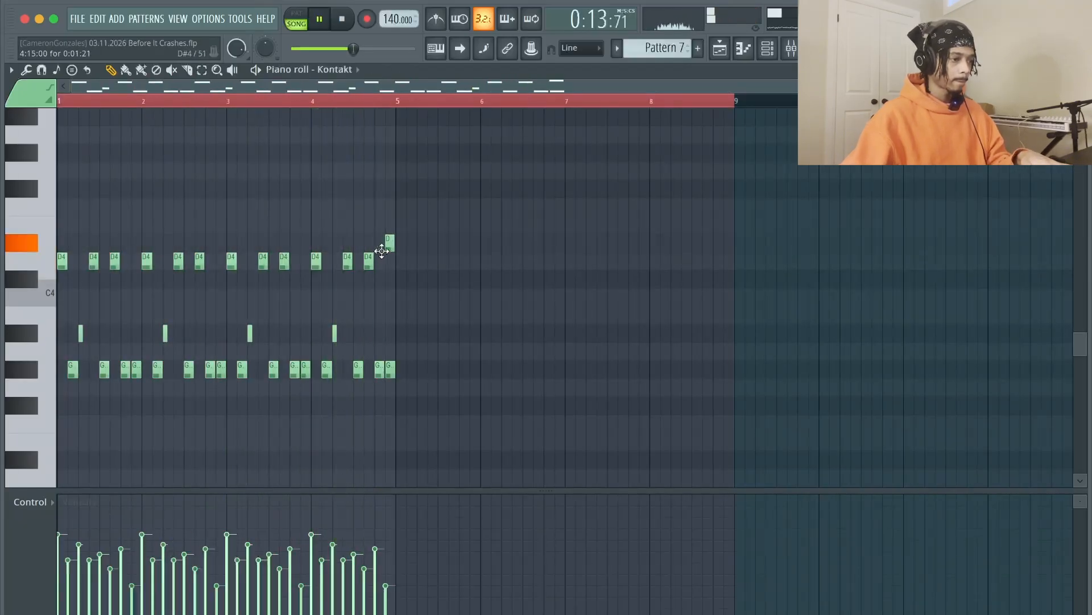
drag(379, 251, 391, 251)
key(space)
right_click(392, 372)
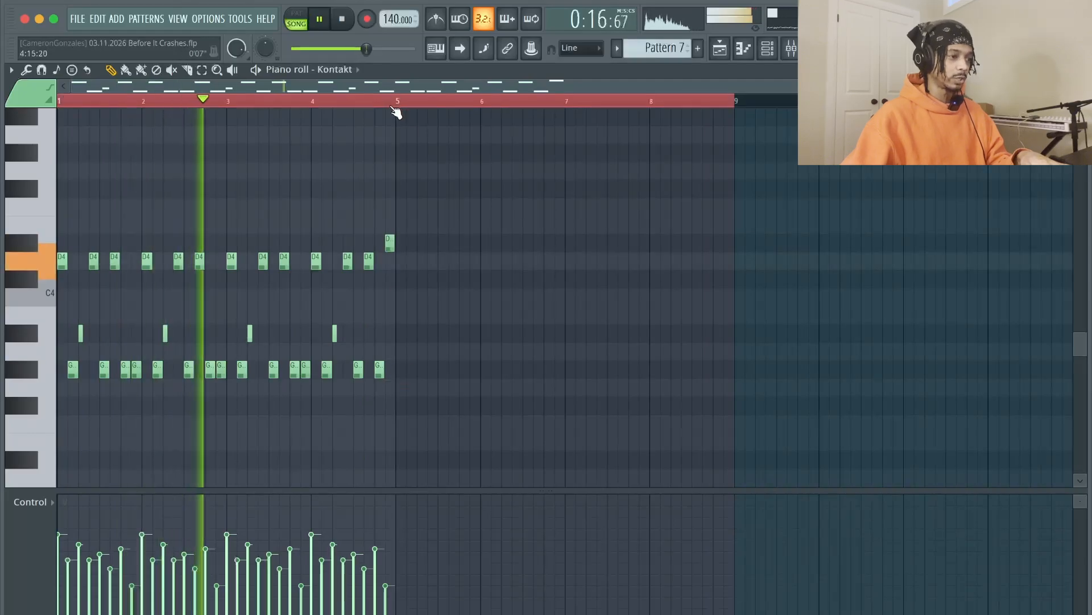
Clear the selected time range in the piano roll and play the song from the start.
key(space)
click(374, 102)
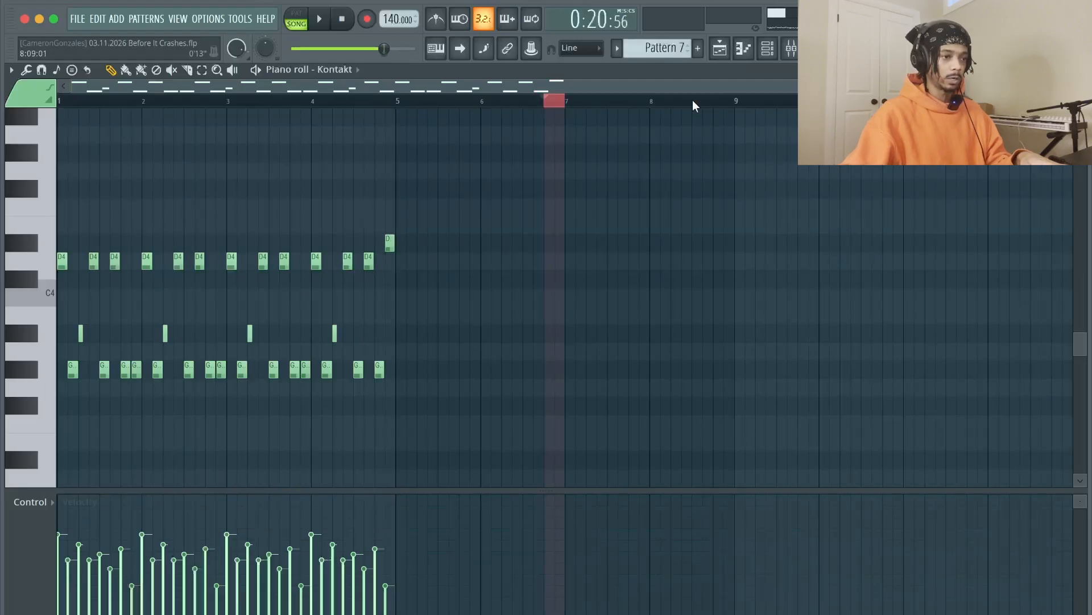
click(712, 101)
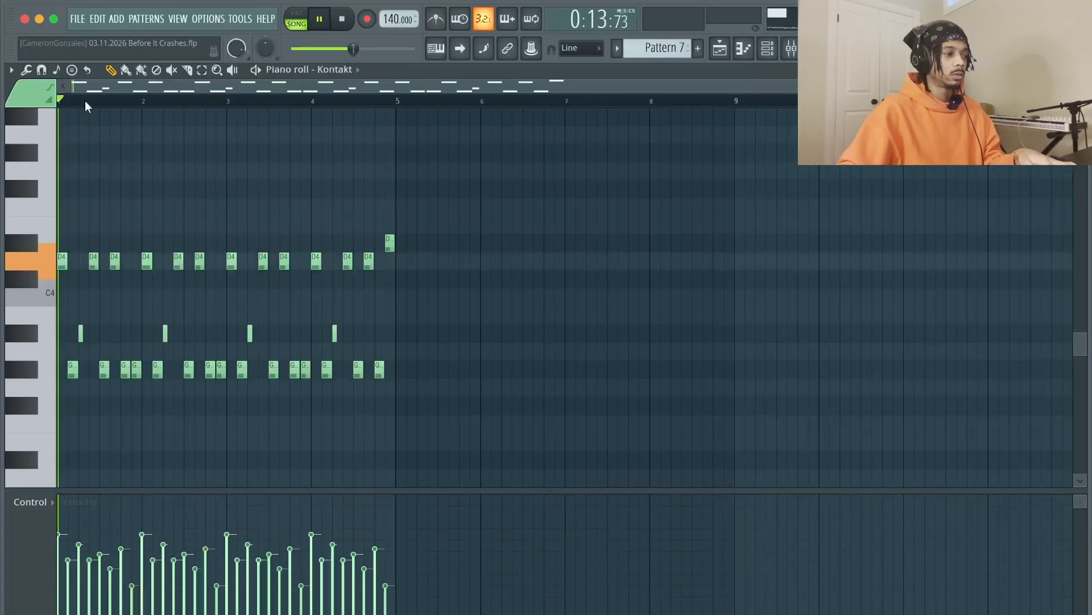
Duplicate the four-bar Kontakt drum pattern into bars 5–8.
key(space)
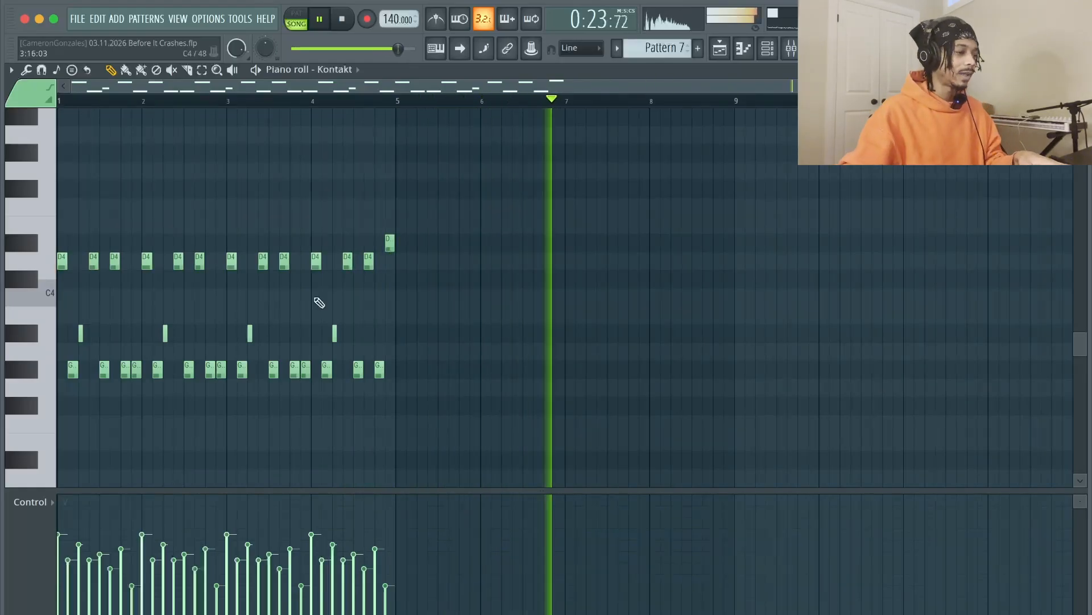
key(ctrl+a)
key(ctrl+b)
key(ctrl+d)
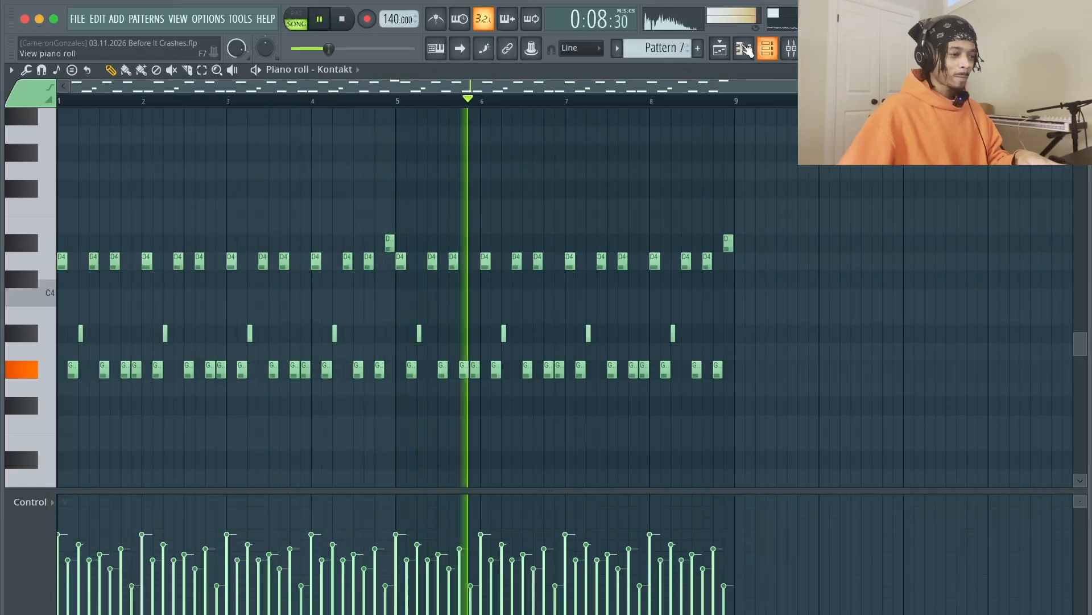
Review the hi-hat's drum detail settings in Kontakt's Soulfi instrument, and return to the Kontakt piano roll.
scroll(223, 384, down, 3)
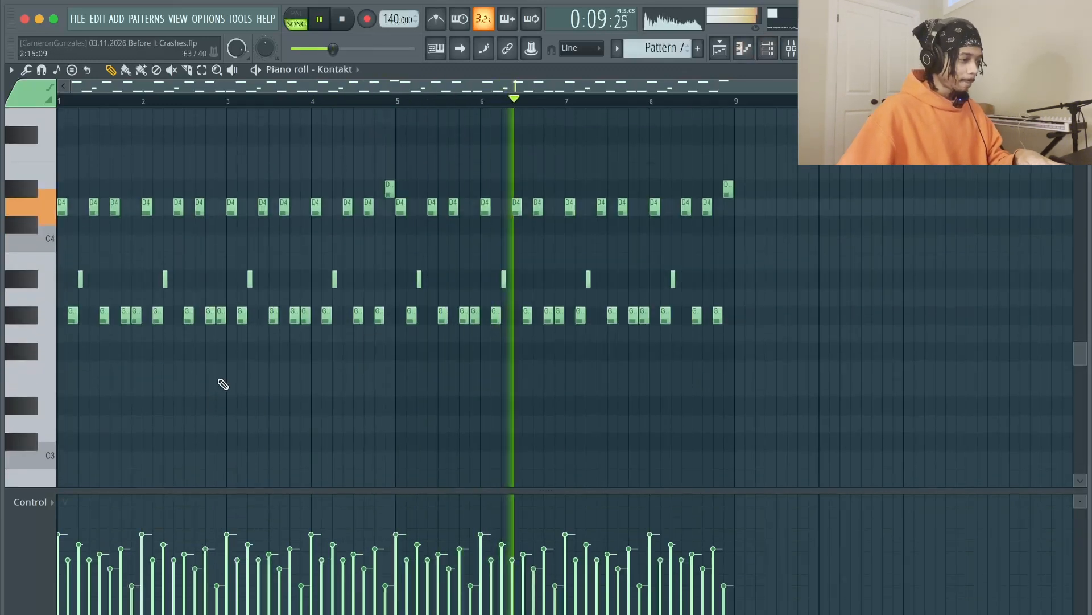
click(766, 52)
click(329, 336)
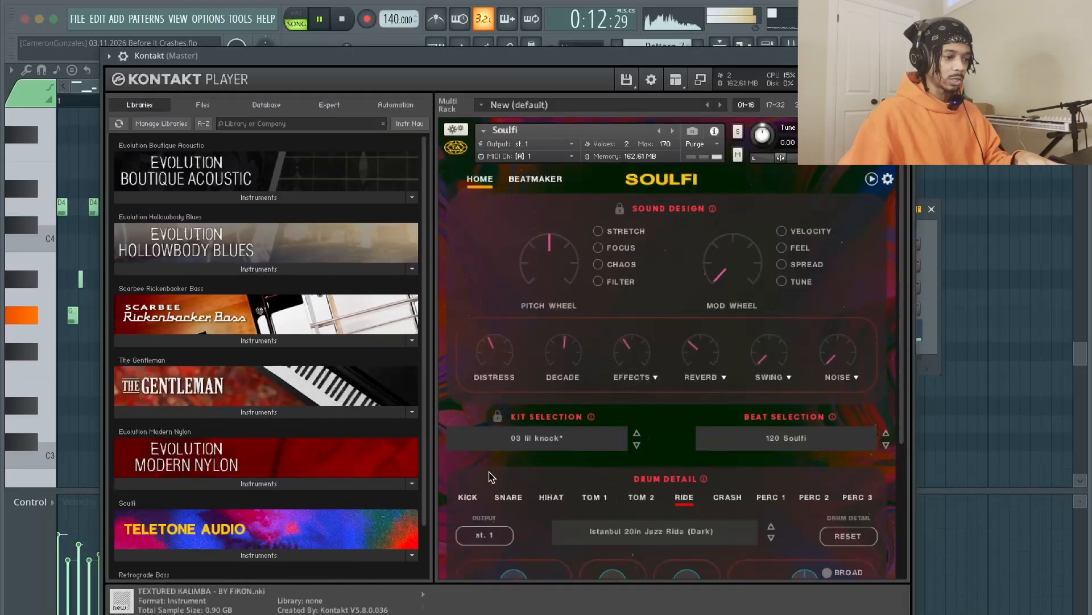
scroll(488, 486, down, 4)
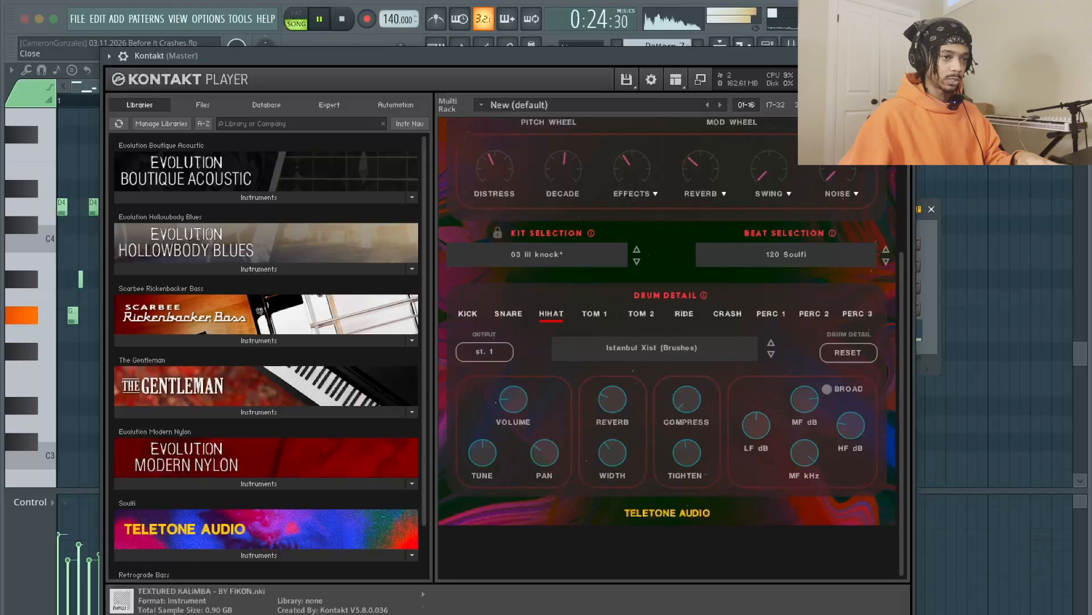
click(902, 55)
right_click(328, 327)
click(421, 328)
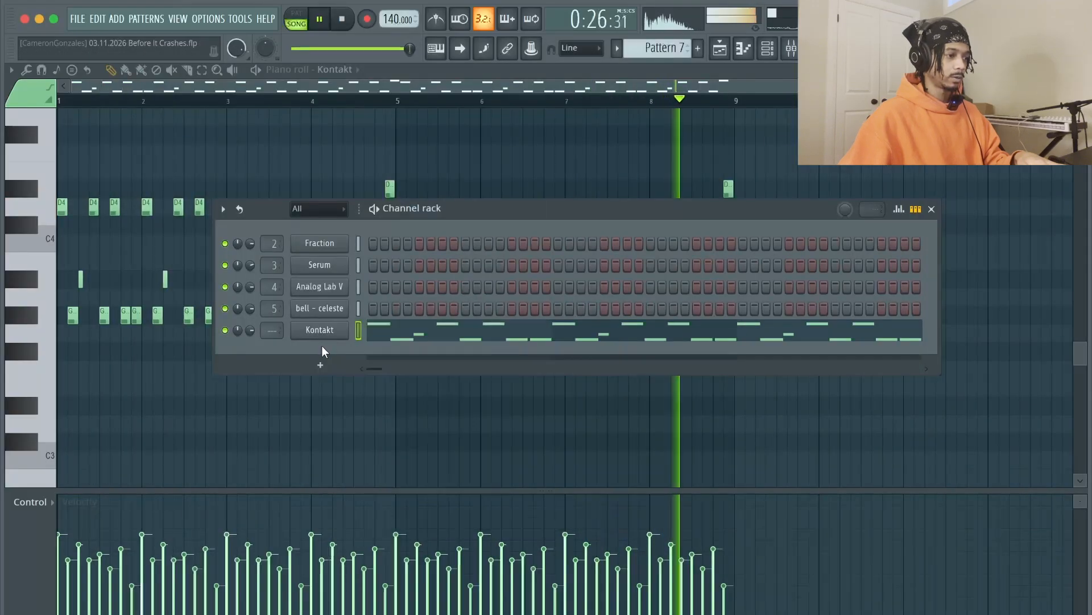
Place a D3 note on beat 3 of bar 1 in the Kontakt piano roll and play it back.
click(221, 411)
drag(171, 370, 103, 414)
key(space)
key(space)
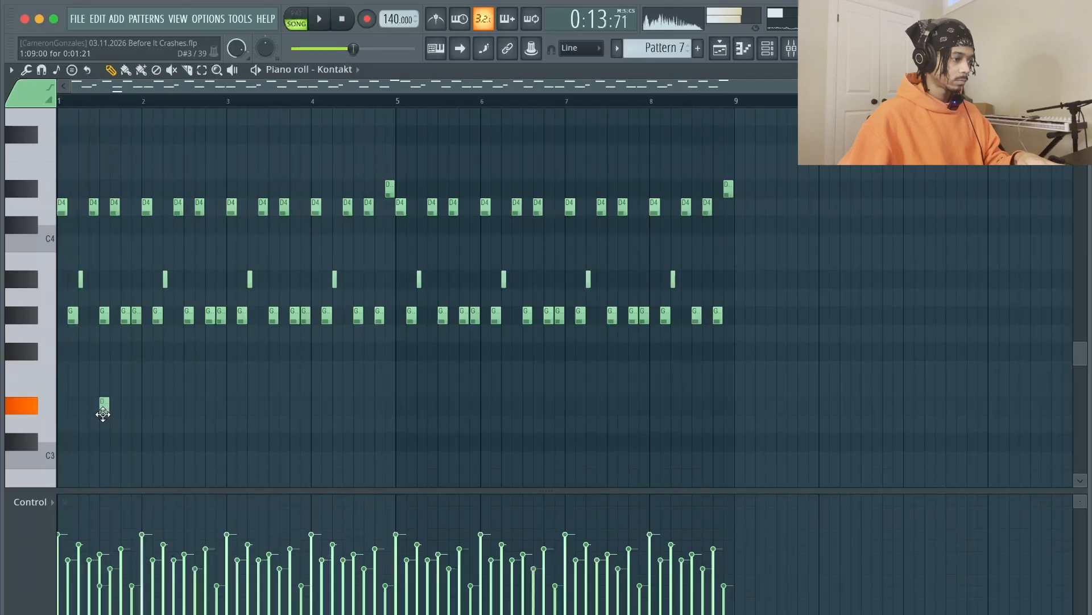
click(103, 422)
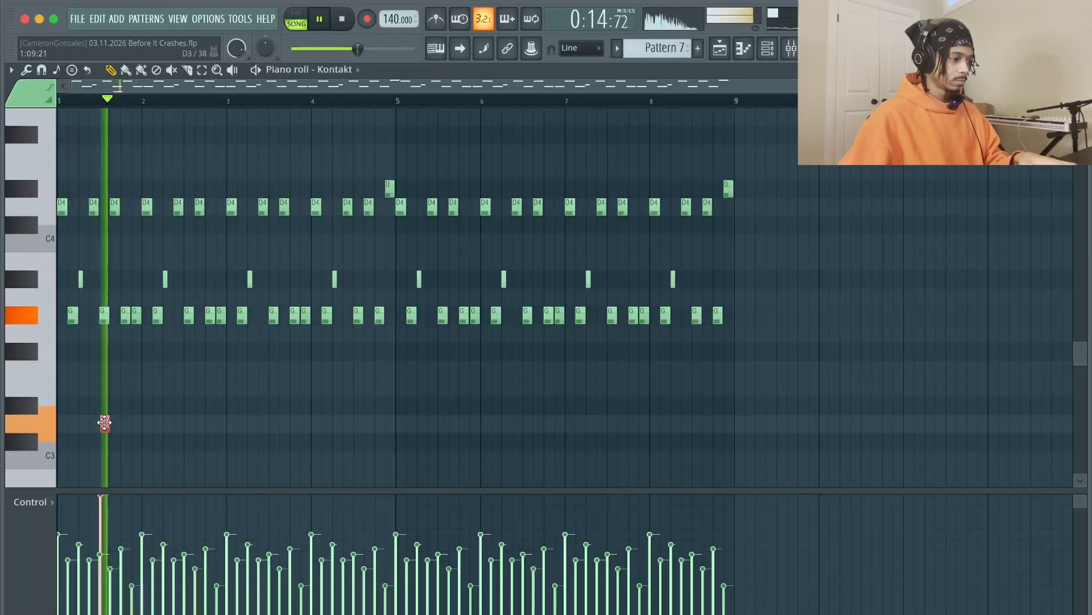
key(space)
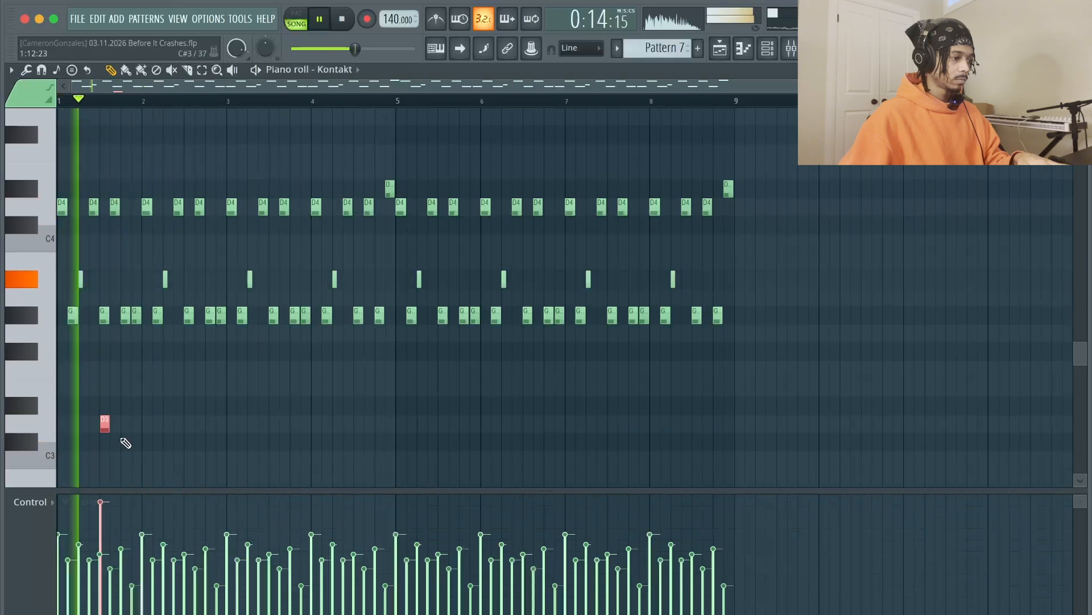
Add D3 notes on the second eighth and beat 3 of bar 2, and on beat 3 of bar 3.
click(157, 424)
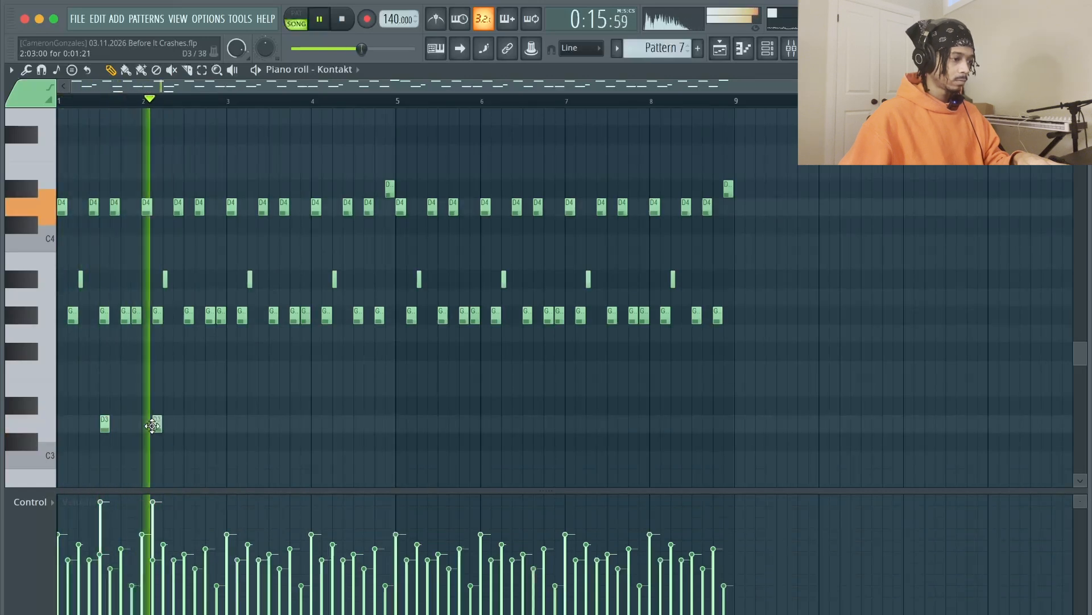
click(189, 424)
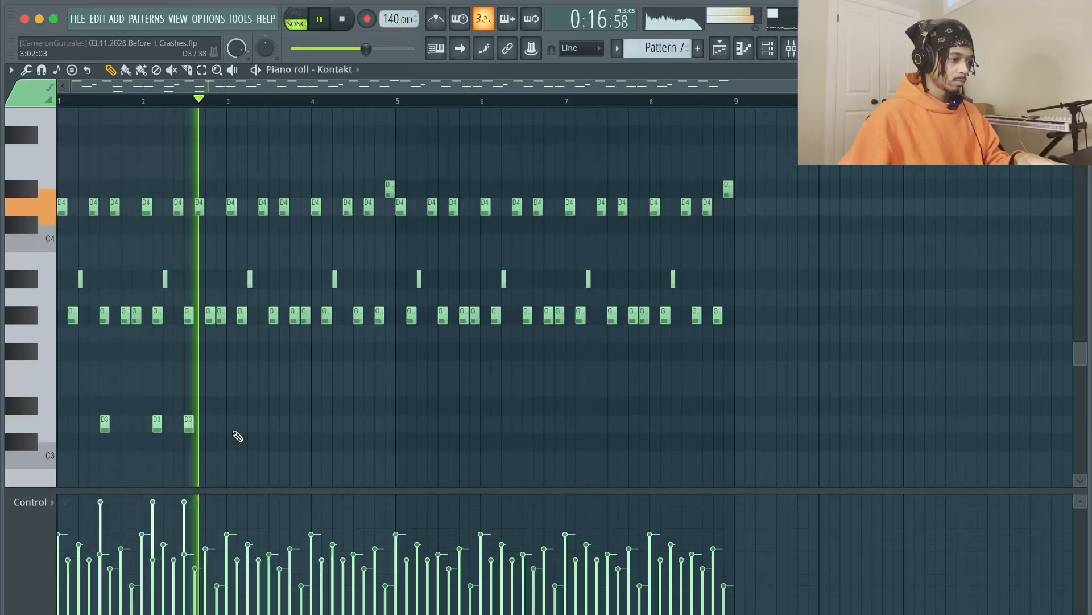
click(273, 424)
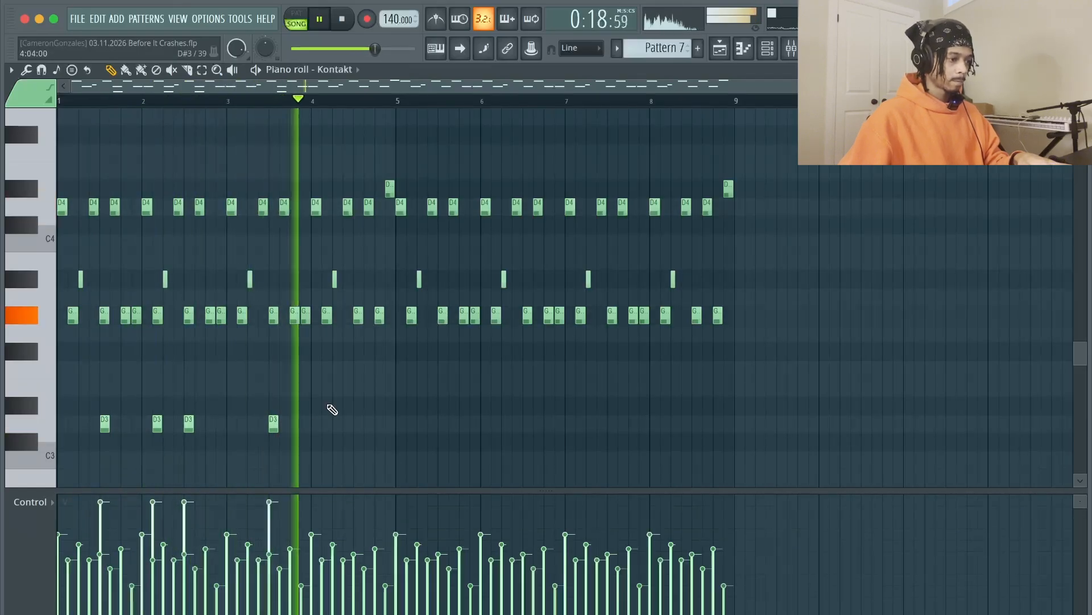
Add a D#3 note on bar 4's fourth eighth and a D3 on its beat 3, both at slightly reduced velocity.
click(346, 404)
super+click(348, 408)
click(344, 525)
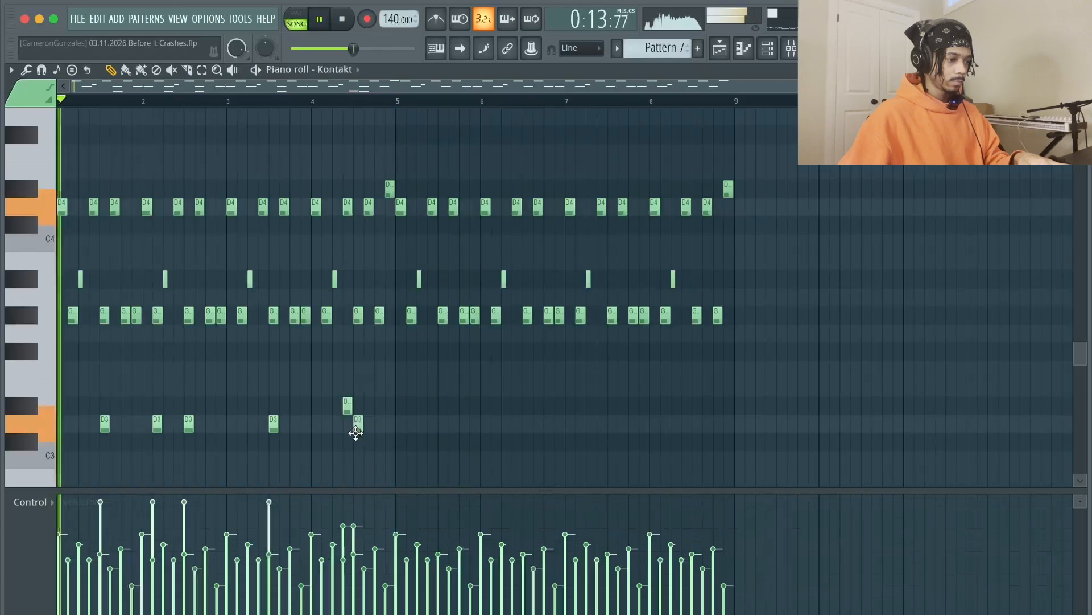
Copy the D3 and D#3 notes of bars 1–4 into bars 5–8.
drag(420, 447, 98, 379)
drag(104, 423, 442, 420)
super+click(448, 393)
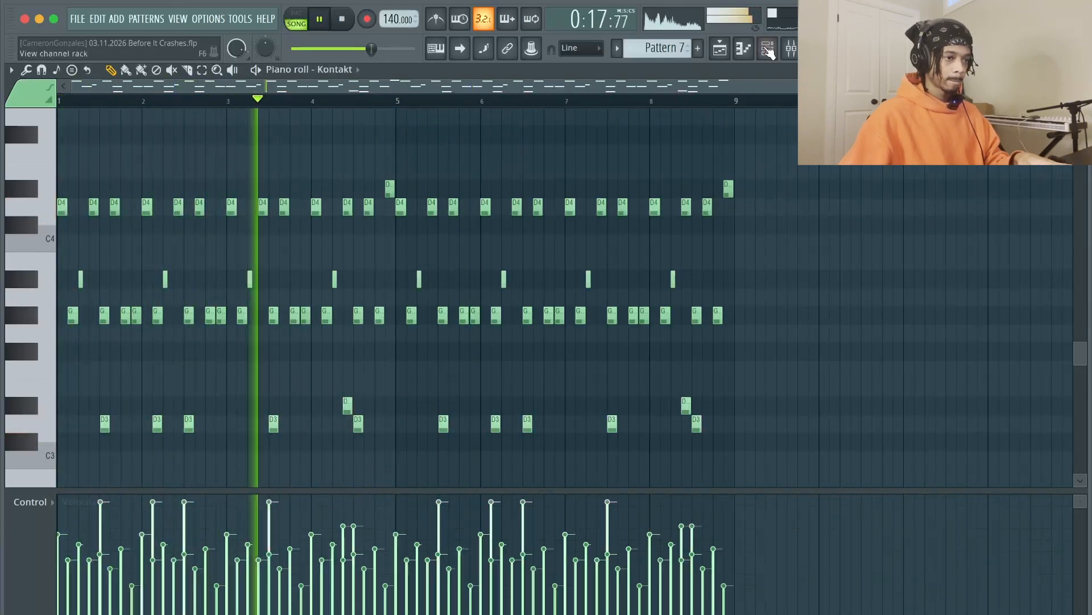
Change the Soulfi kit's snare sample to Roberts (Towel Muted).
key(F6)
click(330, 331)
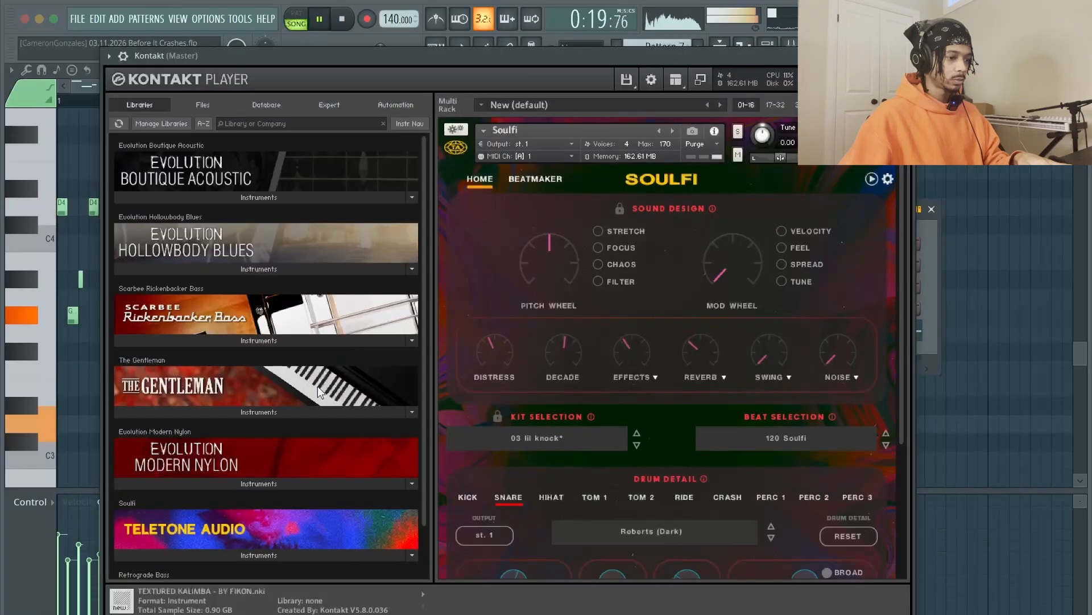
drag(545, 66, 544, 31)
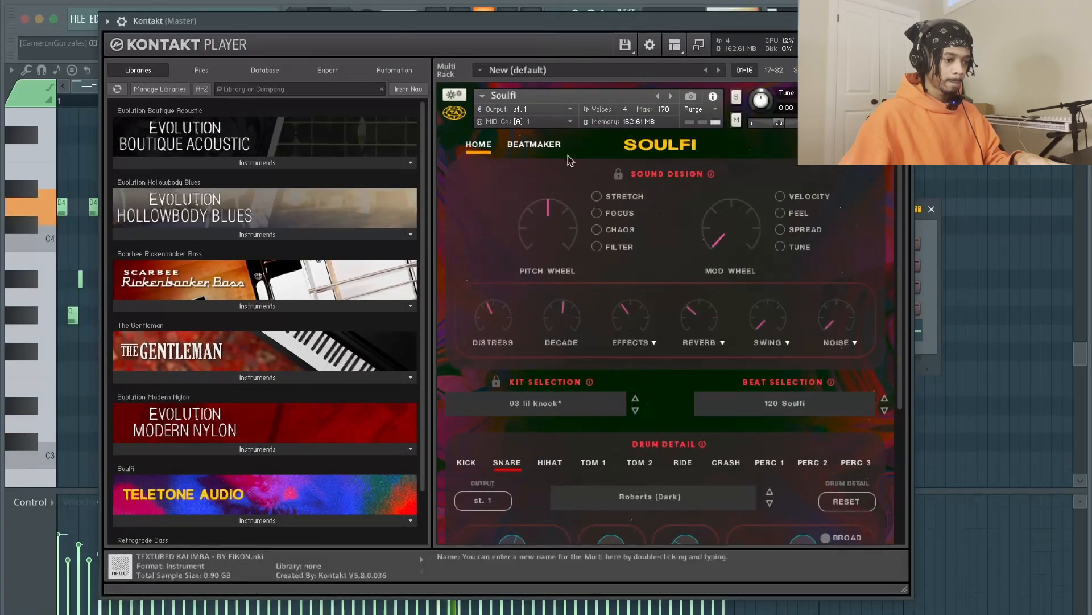
scroll(693, 395, down, 5)
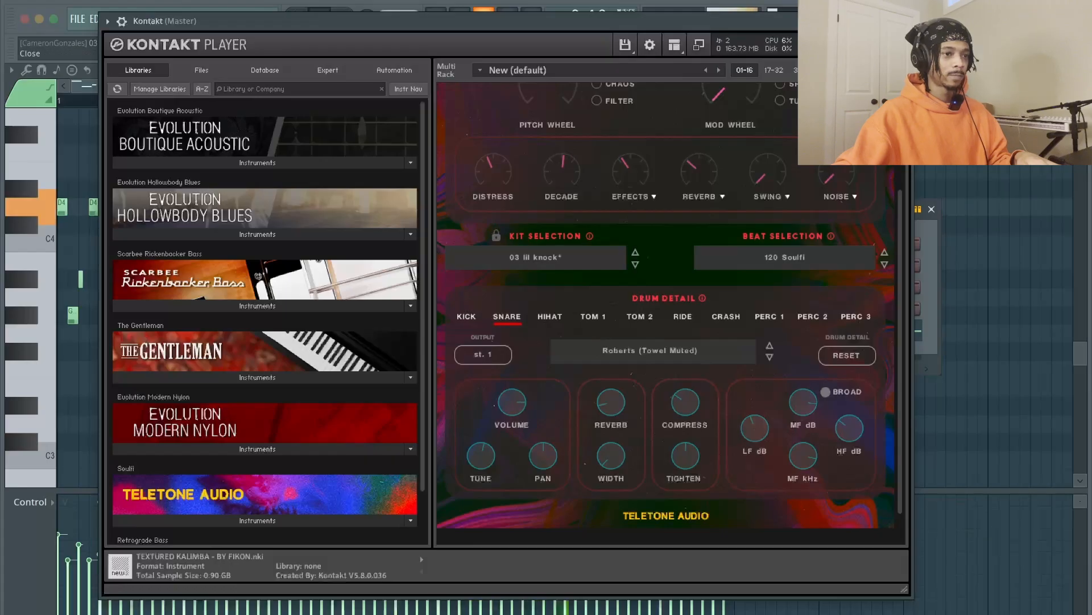
click(903, 21)
Route the Kontakt channel to mixer track 6 and audition it in solo and with the full mix.
key(ctrl+l)
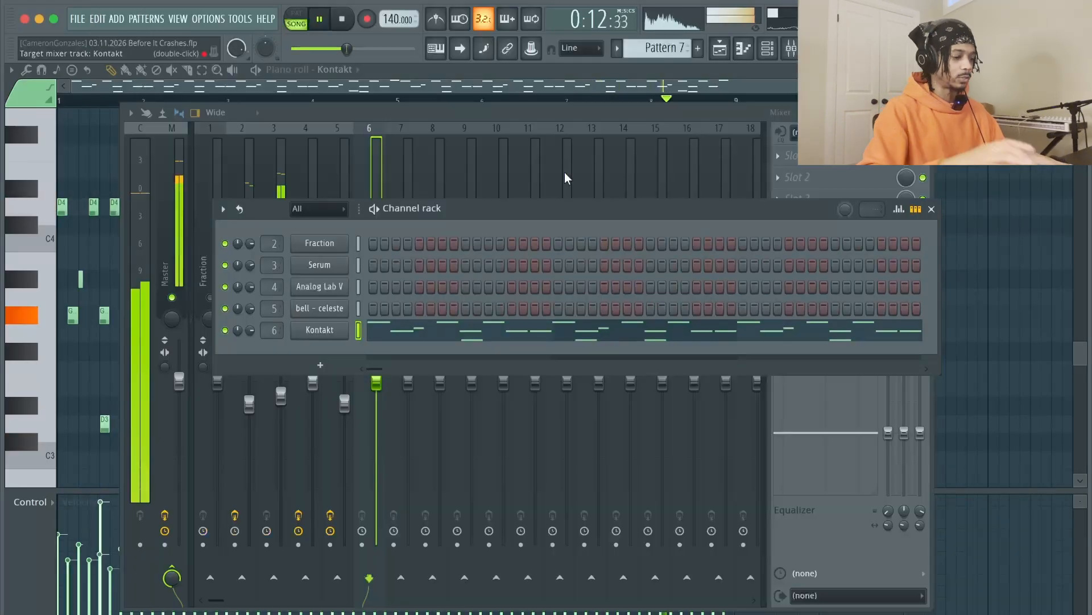
click(374, 186)
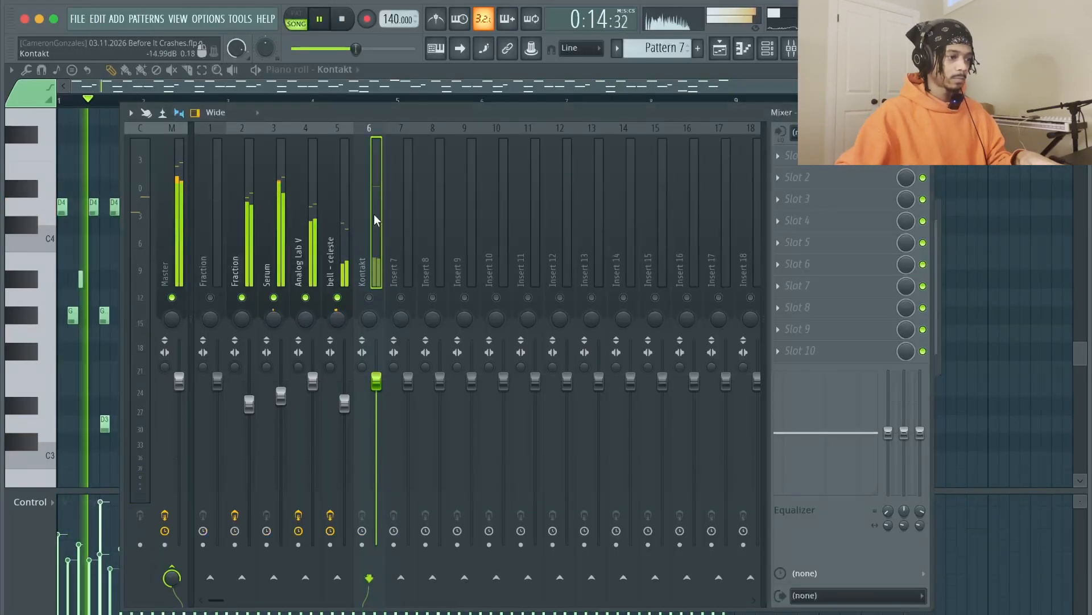
right_click(370, 298)
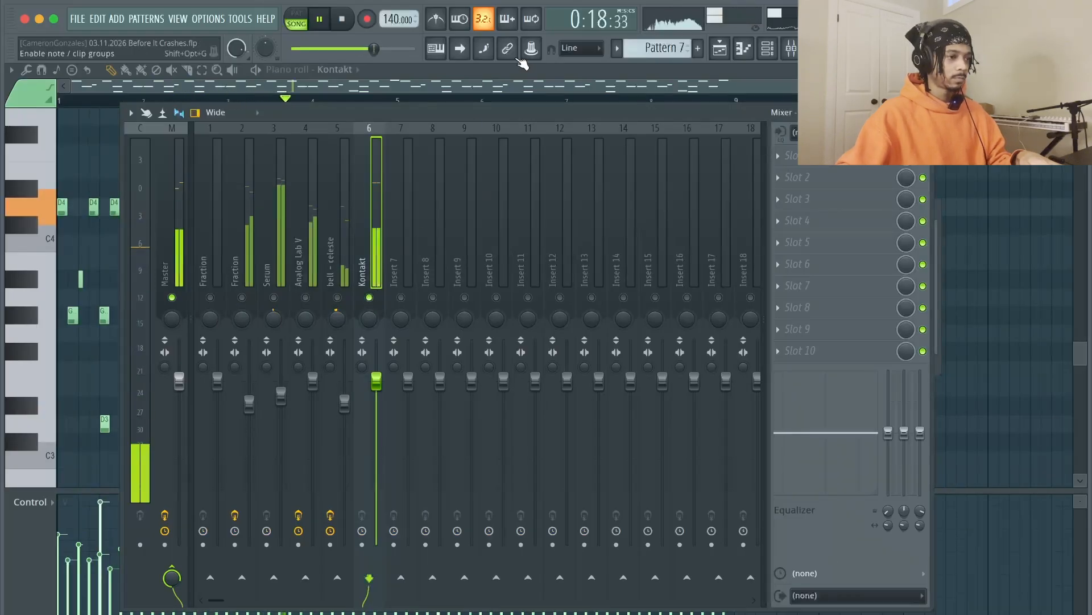
key(F9)
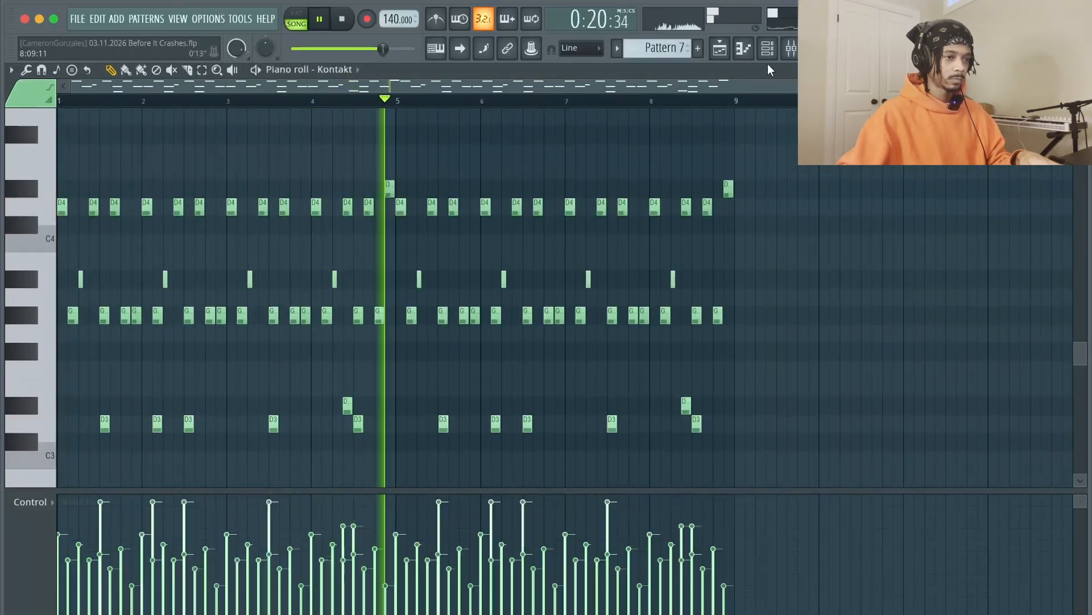
key(F6)
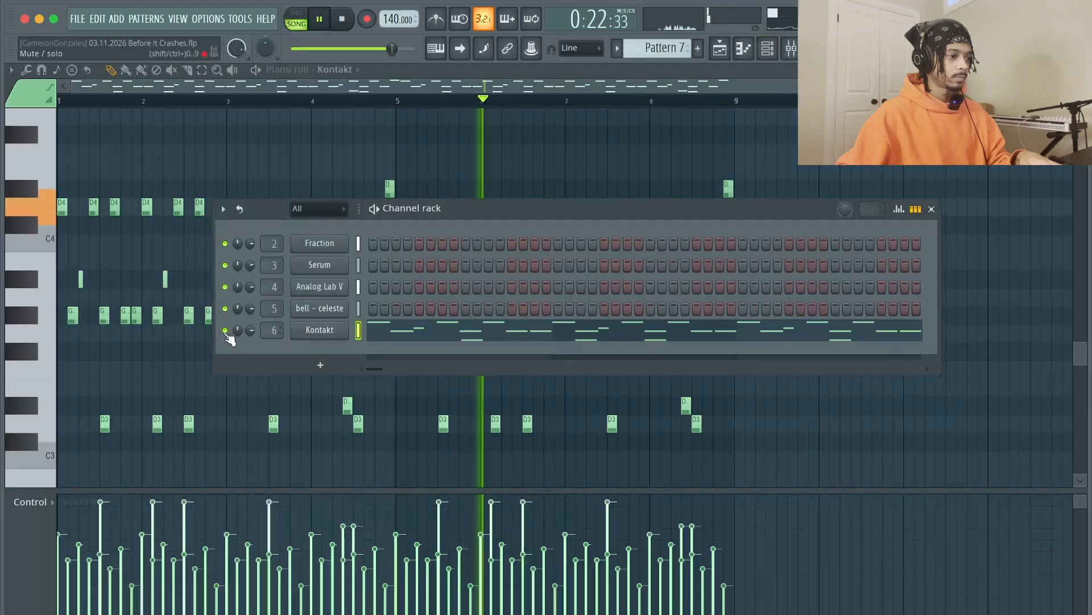
click(788, 50)
click(791, 50)
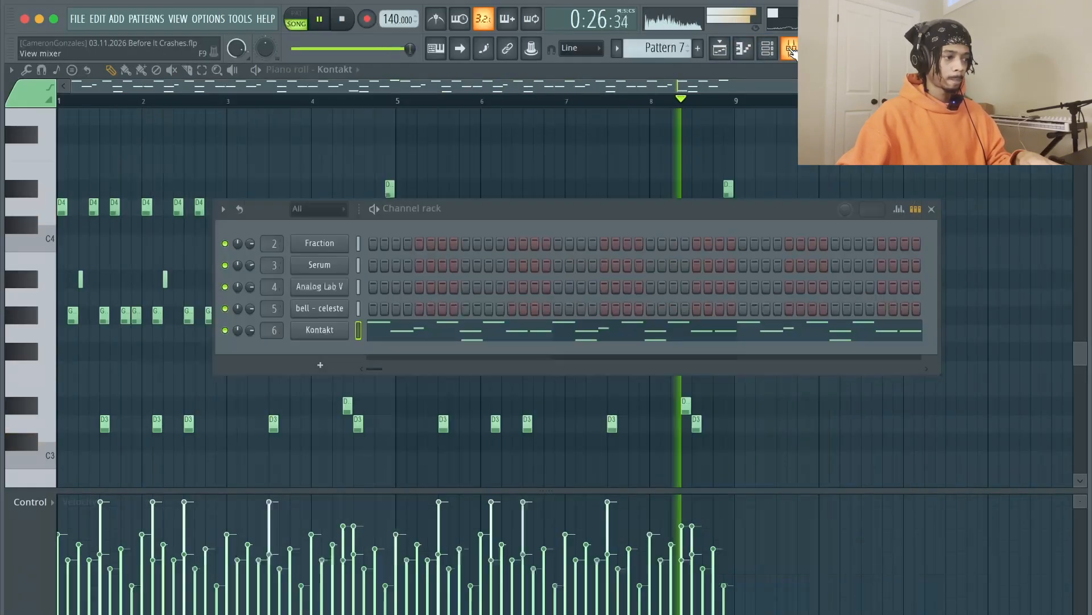
Browse the ANEMOIA SOUNDKIT kick folder in the sample browser and audition KiCK - AHOH.
key(alt+F8)
scroll(114, 319, up, 2)
click(35, 377)
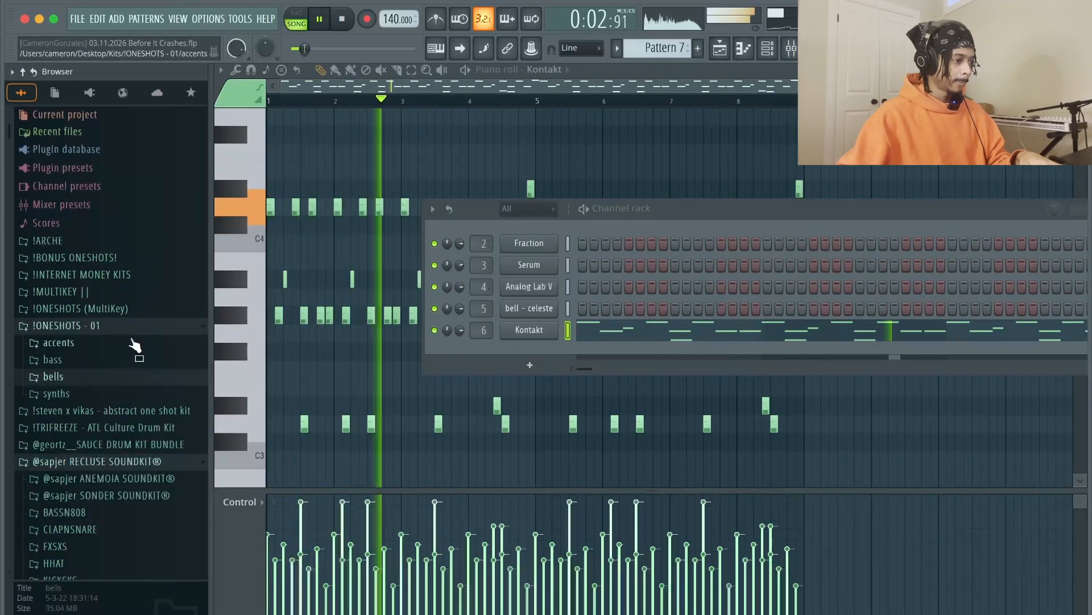
scroll(97, 421, down, 5)
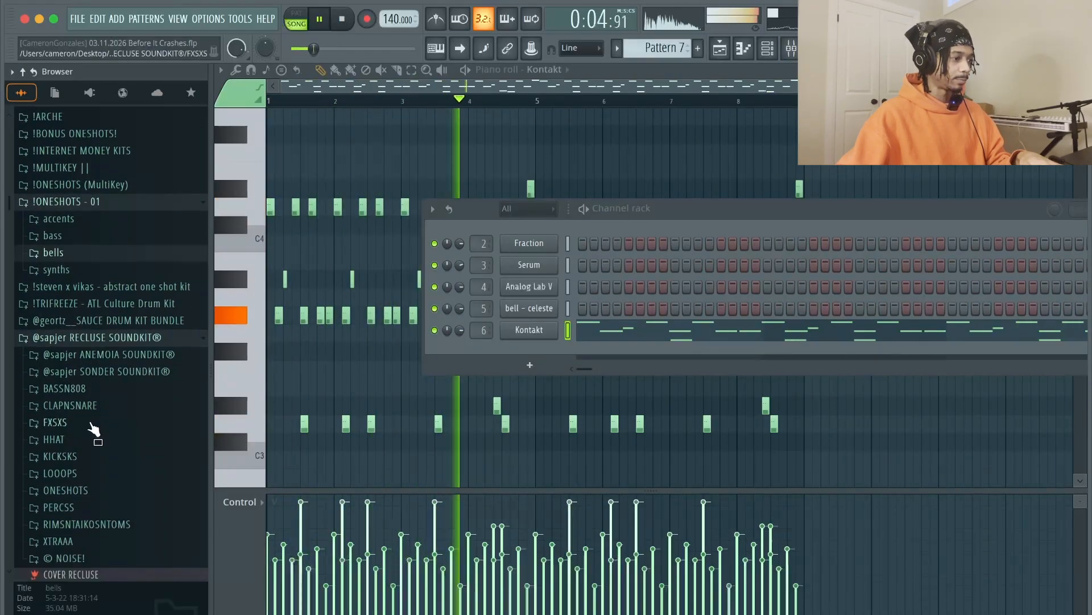
scroll(68, 410, down, 3)
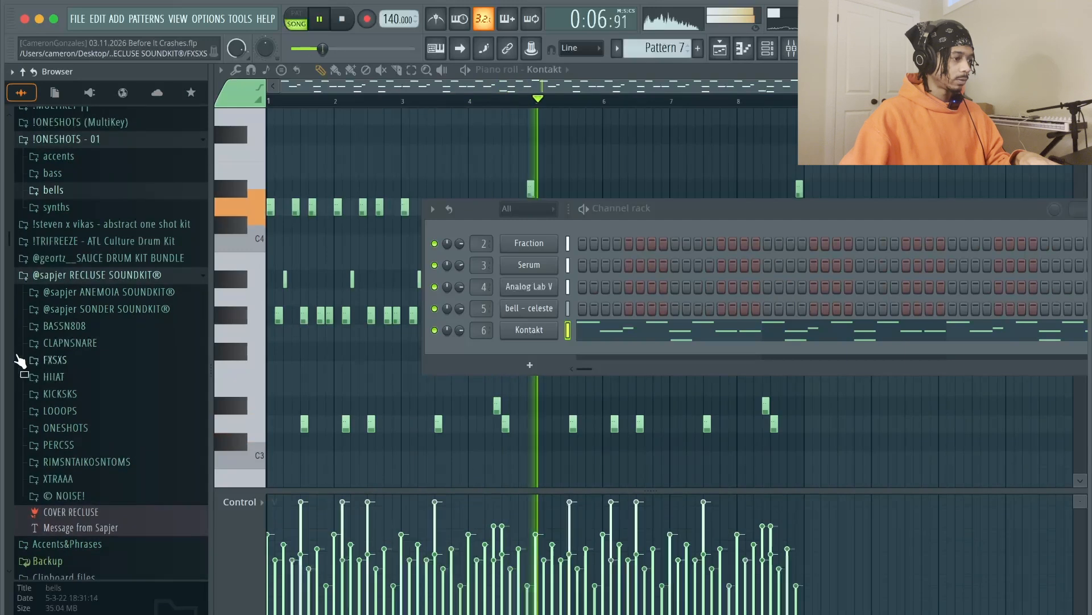
click(87, 293)
scroll(121, 375, down, 4)
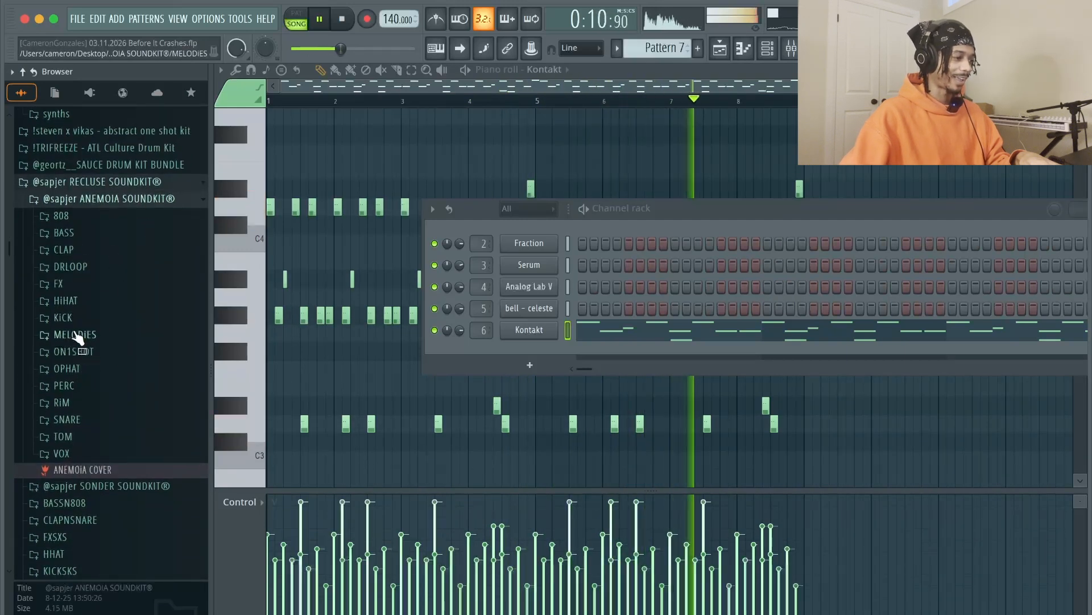
click(95, 318)
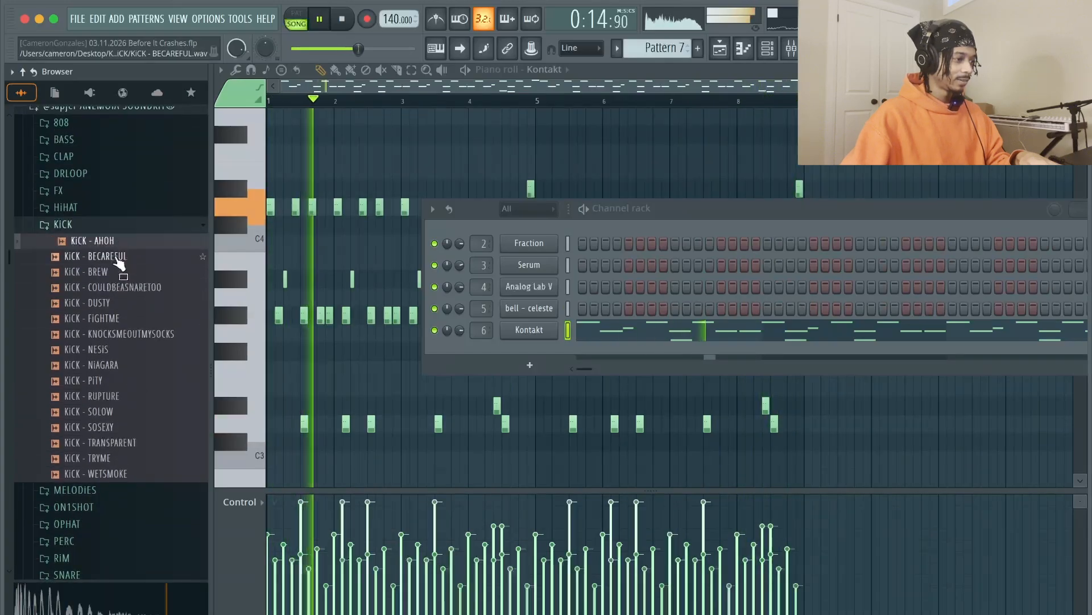
click(93, 225)
scroll(93, 224, up, 3)
click(102, 199)
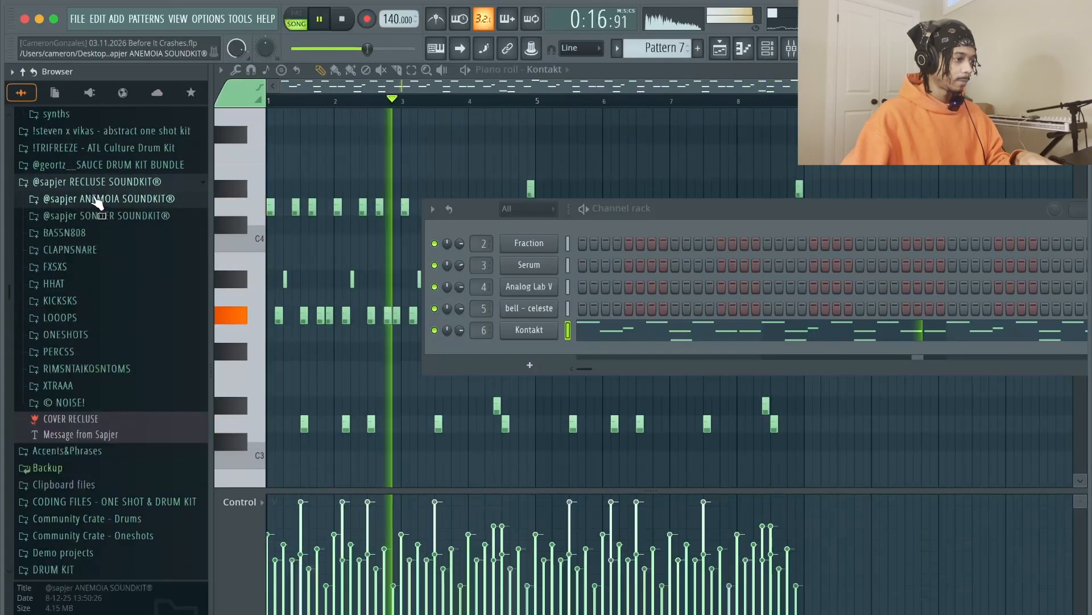
Find kick 555 in the drum stash folder and add it as a new channel below Kontakt.
click(106, 215)
click(121, 231)
click(122, 175)
click(127, 190)
scroll(140, 255, down, 3)
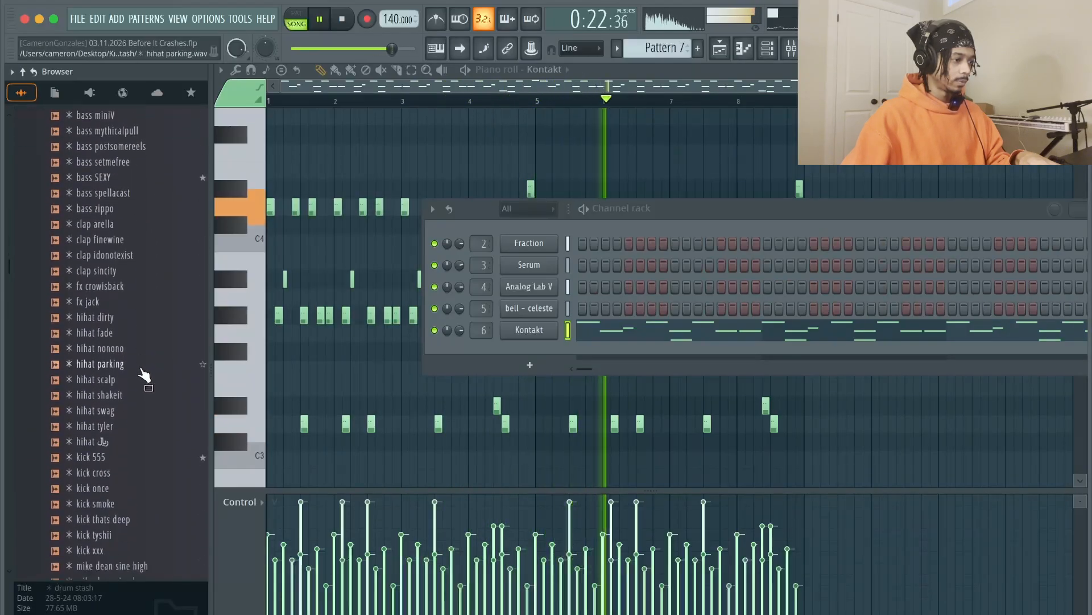
click(106, 457)
drag(546, 326, 535, 364)
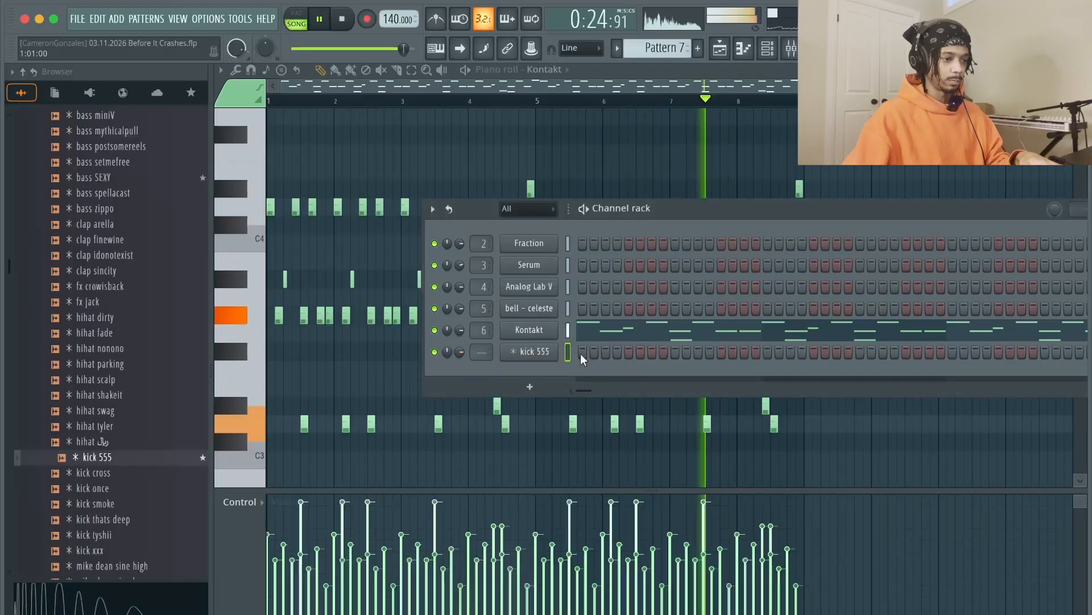
Place a C5 note at the start of bar 1 in the kick 555 piano roll and hide the browser.
right_click(546, 351)
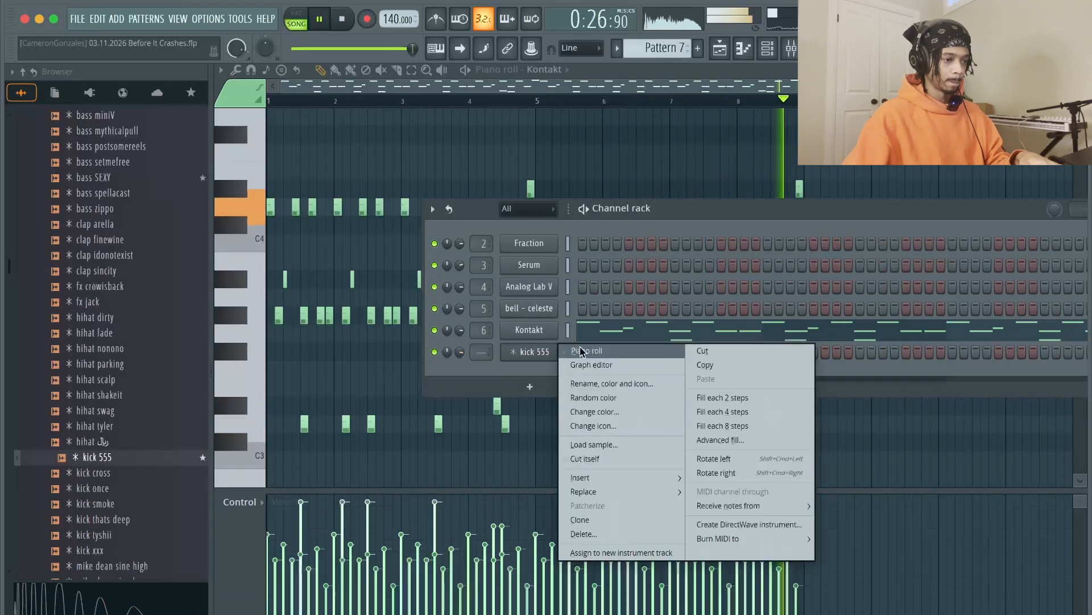
click(580, 354)
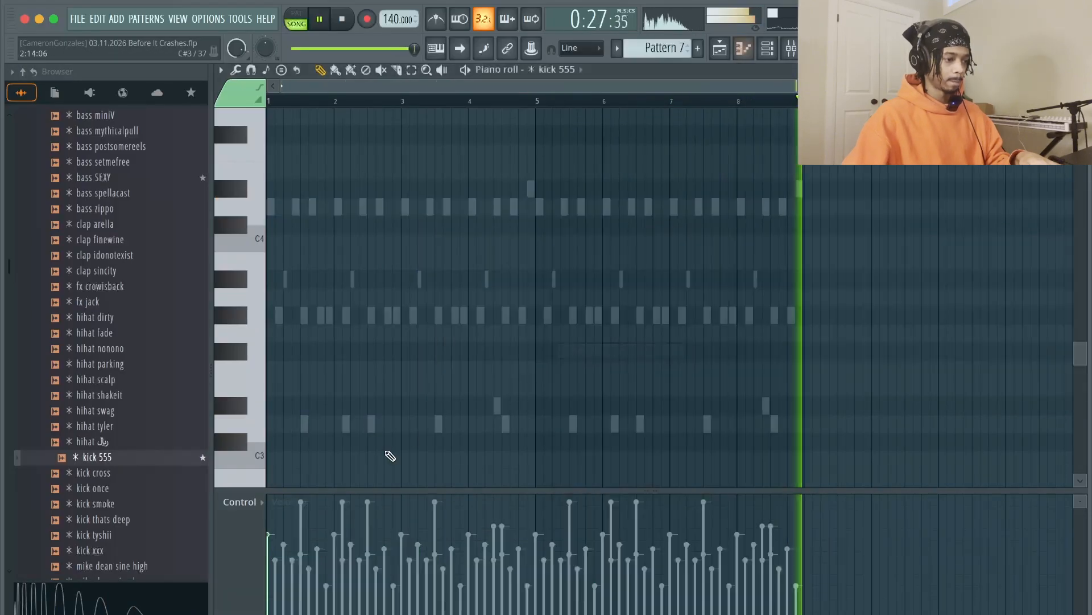
super+right_click(308, 331)
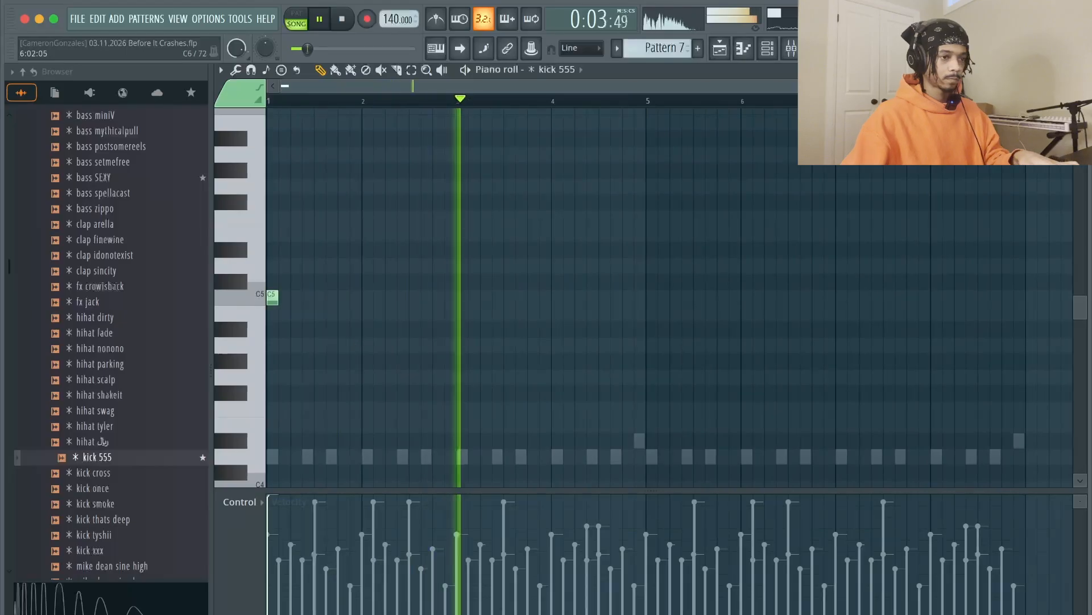
key(alt+F8)
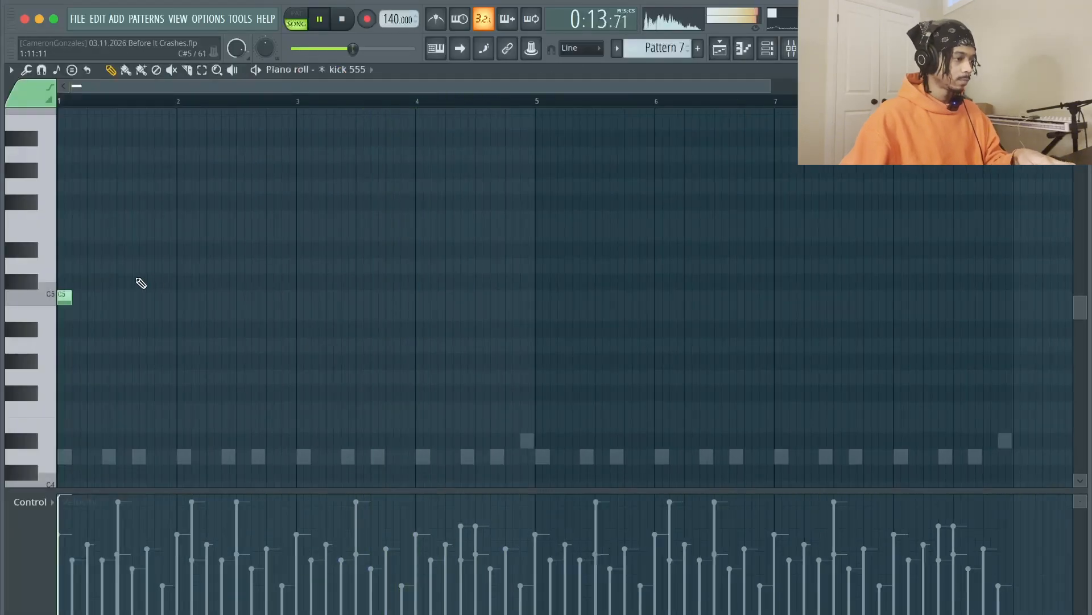
Place C5 kick notes at bar 1 step 7, bar 2 step 5, and bar 3 steps 1, 9 and 11.
click(129, 299)
drag(129, 298, 105, 301)
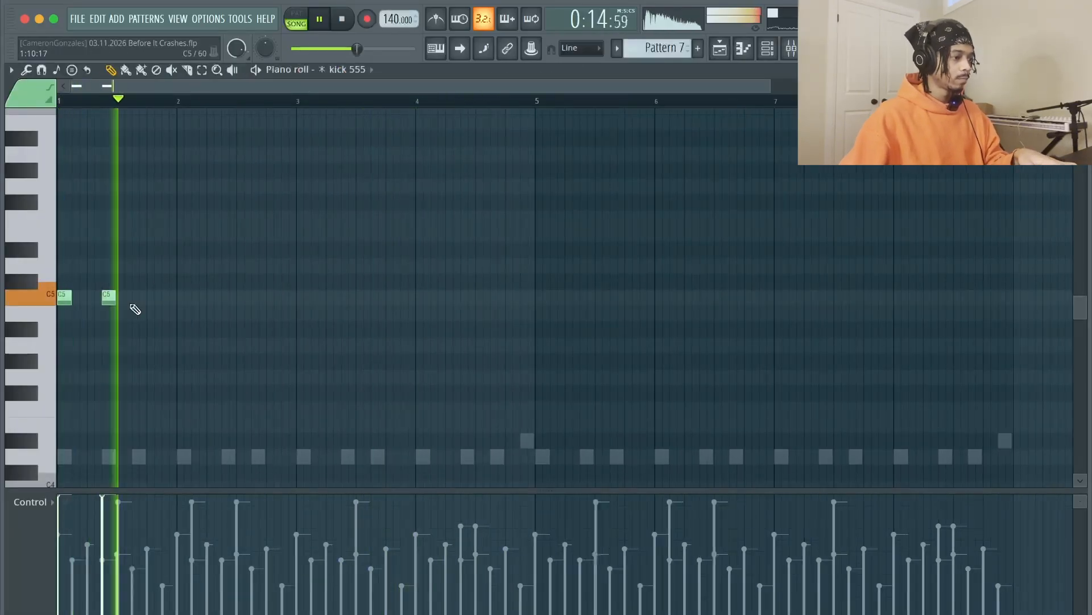
click(211, 297)
click(310, 297)
drag(294, 305, 303, 305)
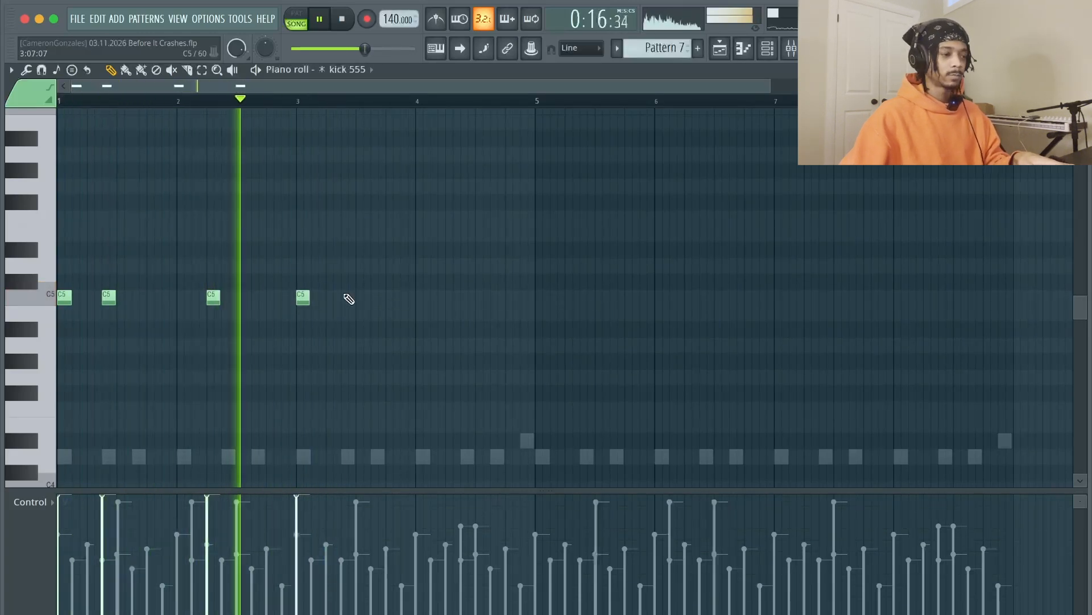
click(371, 298)
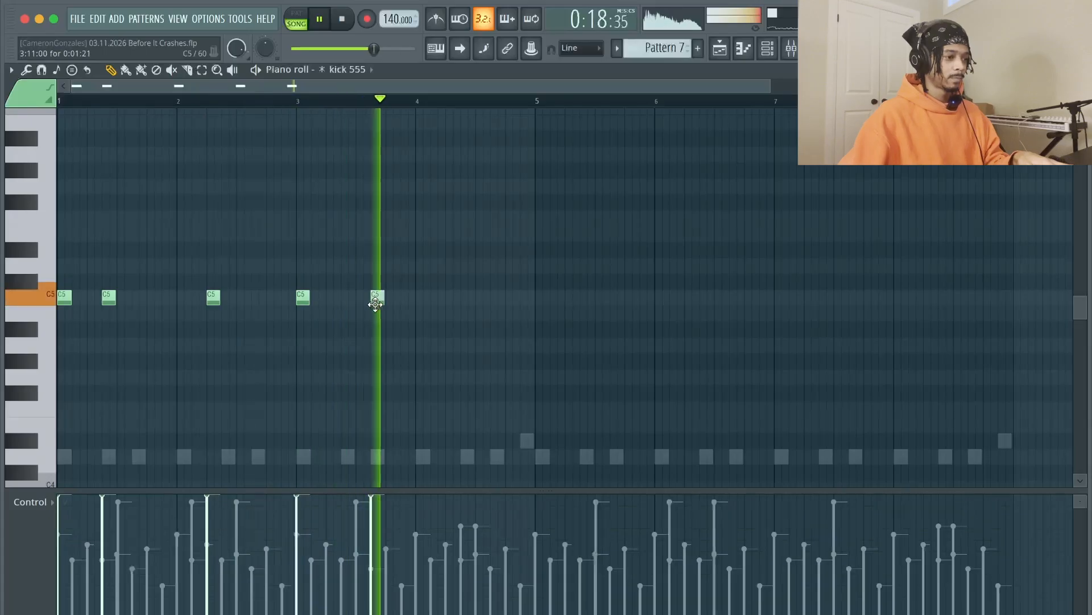
click(362, 297)
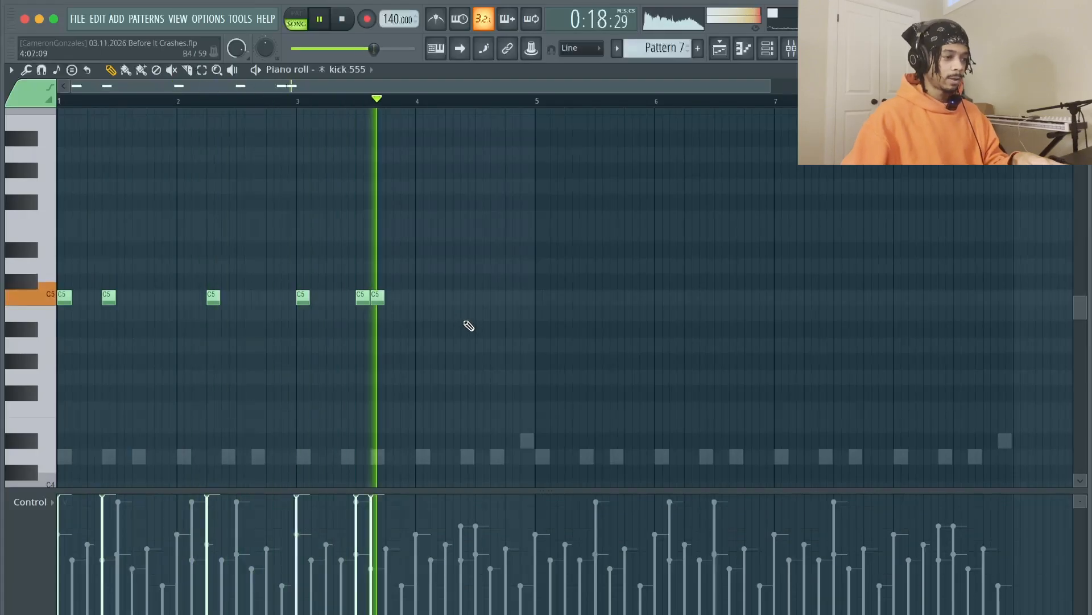
Join the kick notes end to end with an added C5 at bar 4 step 5, and shift the bar 3 double hit to steps 11 and 12.
drag(363, 299, 370, 300)
super+click(370, 299)
key(super+d)
key(super+l)
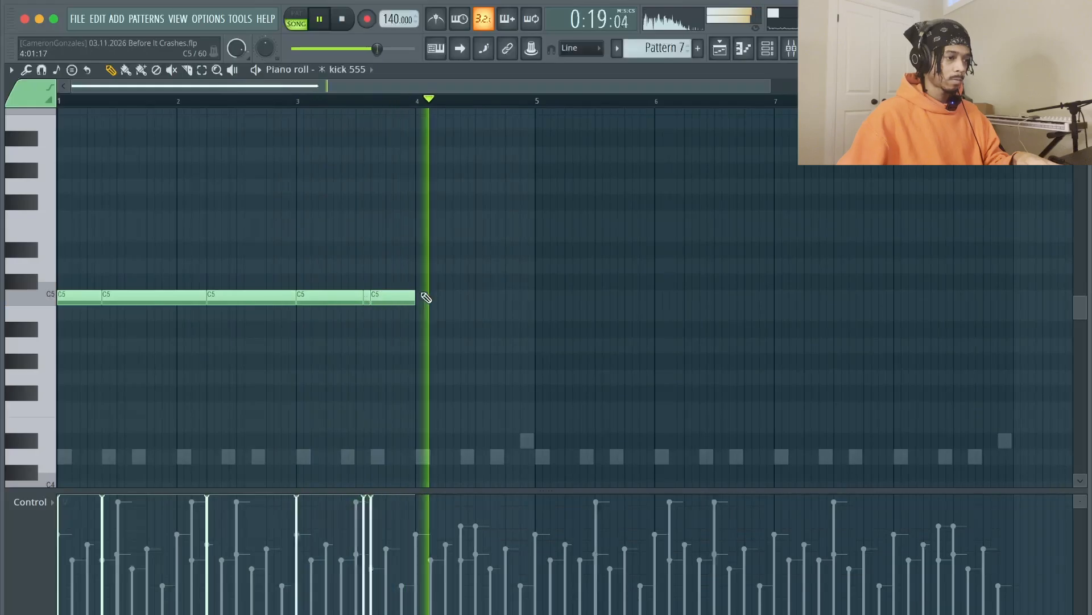
click(453, 298)
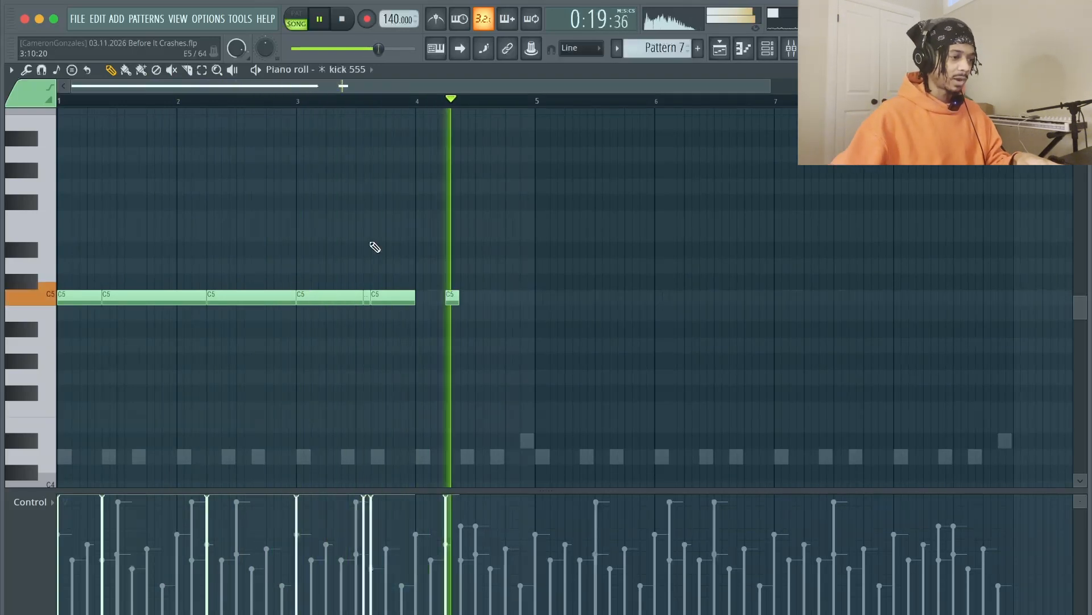
drag(366, 300, 379, 307)
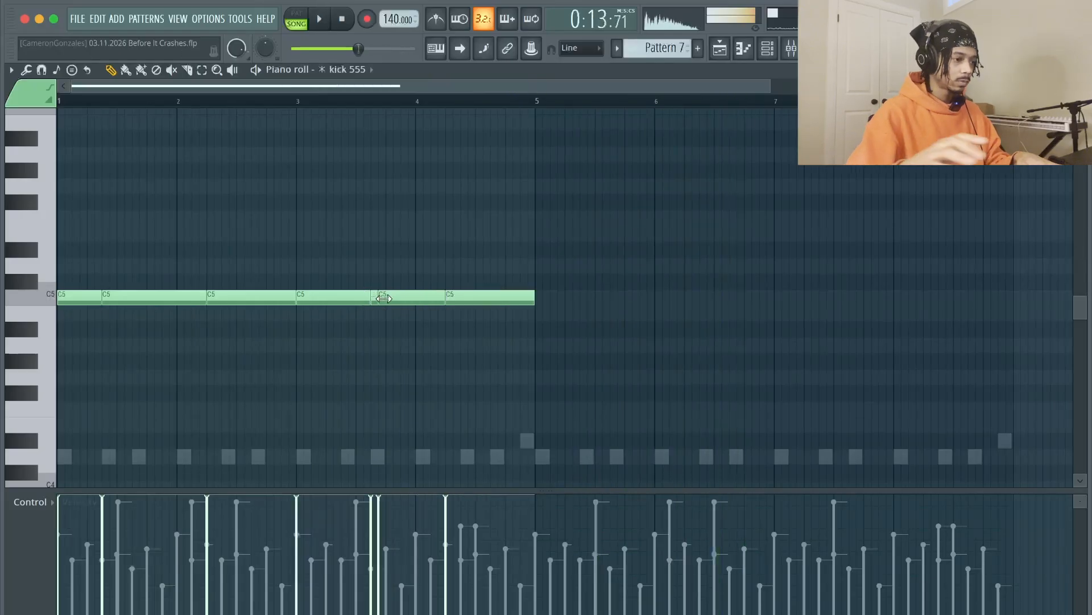
Duplicate the four-bar kick pattern into bars 5 to 8 and move each double hit's second note to step 13 of bars 3 and 7.
key(space)
key(ctrl+a)
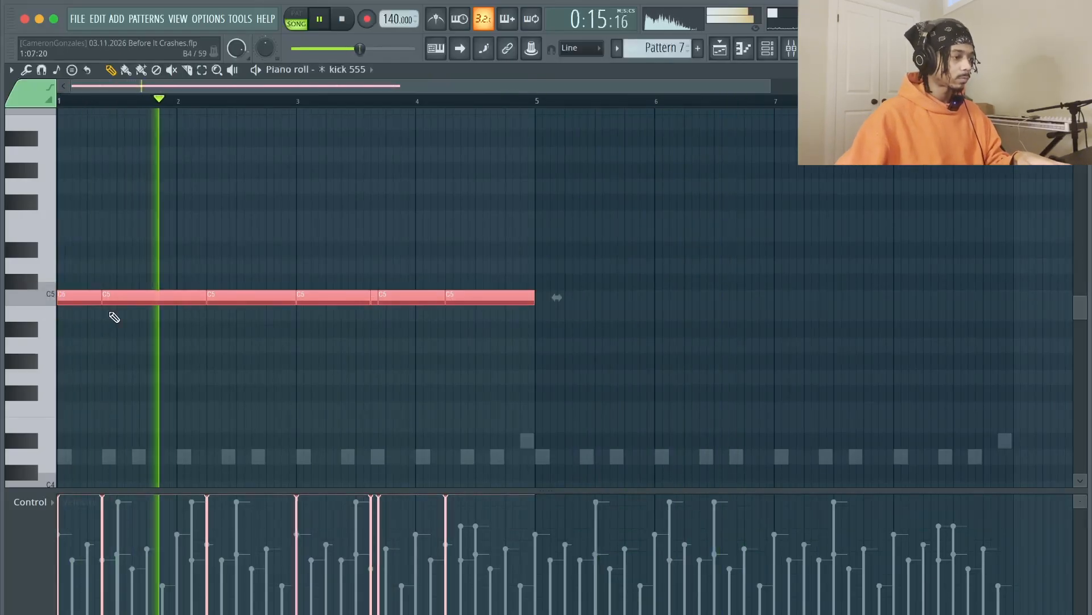
key(ctrl+b)
click(561, 282)
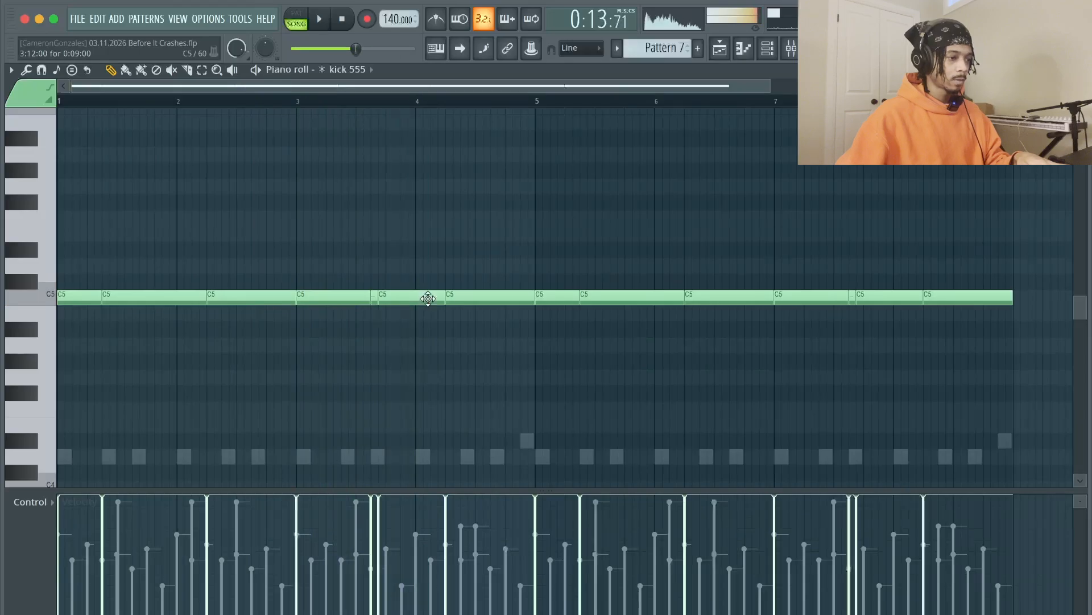
key(space)
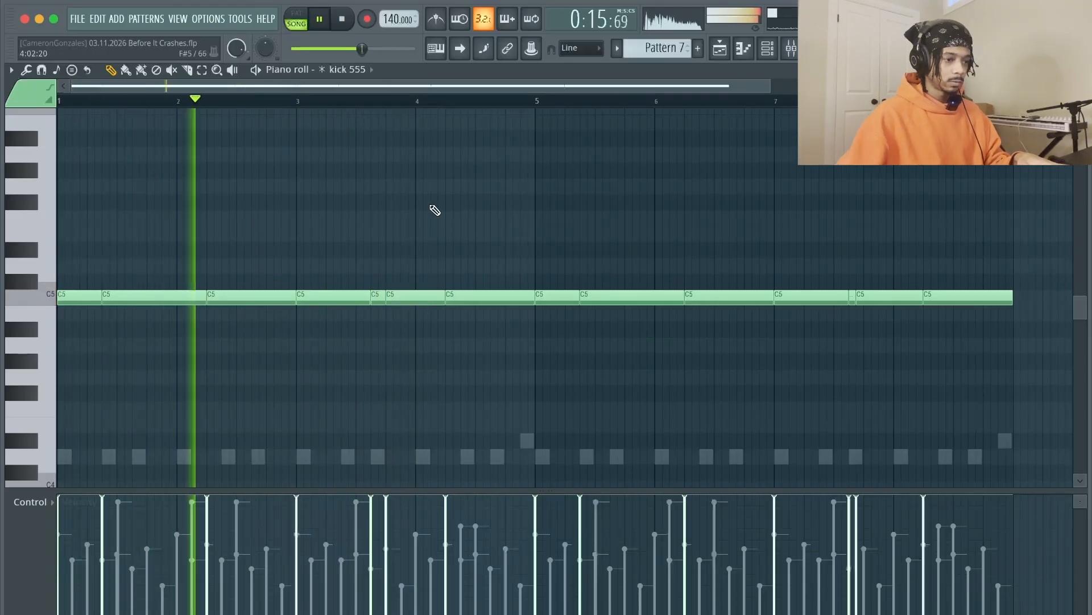
drag(865, 295, 871, 295)
key(super+l)
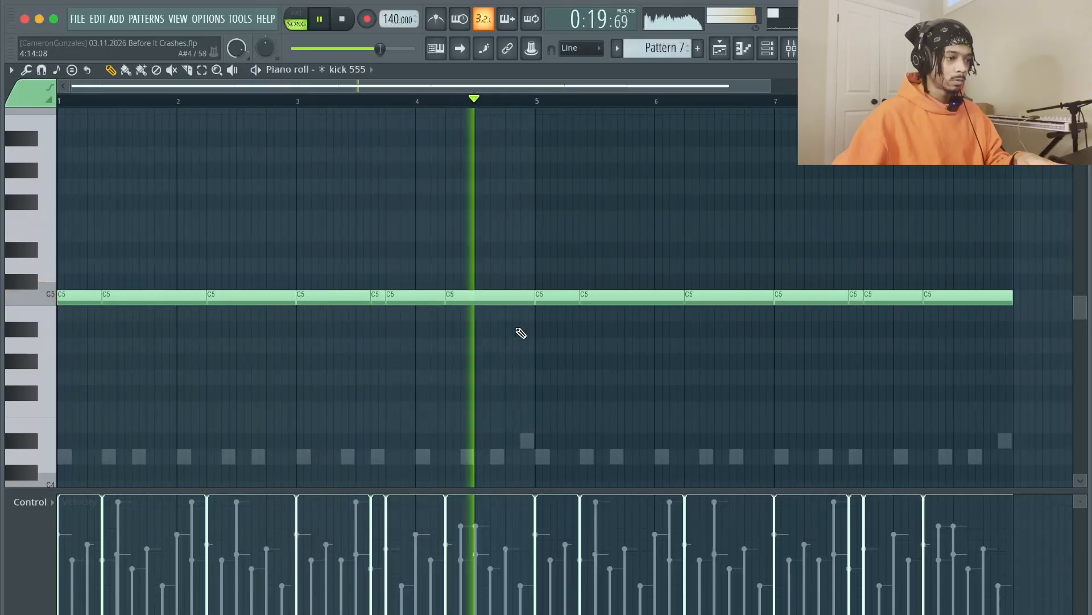
Slice the long C5 kick notes at step 11 of bar 4 and of bar 8 for an extra hit.
key(c)
drag(491, 271, 493, 322)
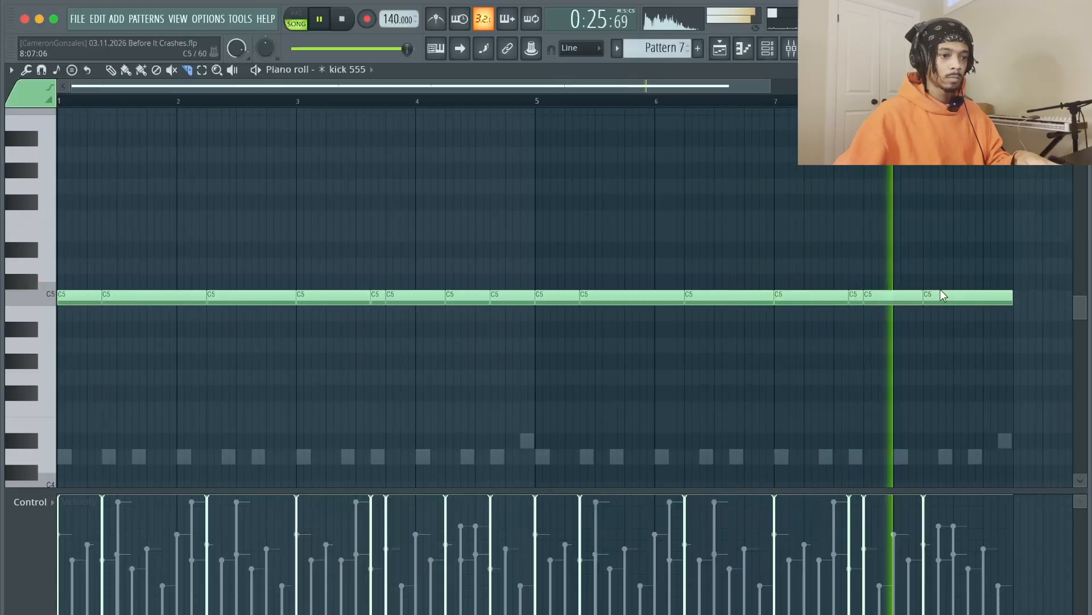
drag(967, 269, 971, 320)
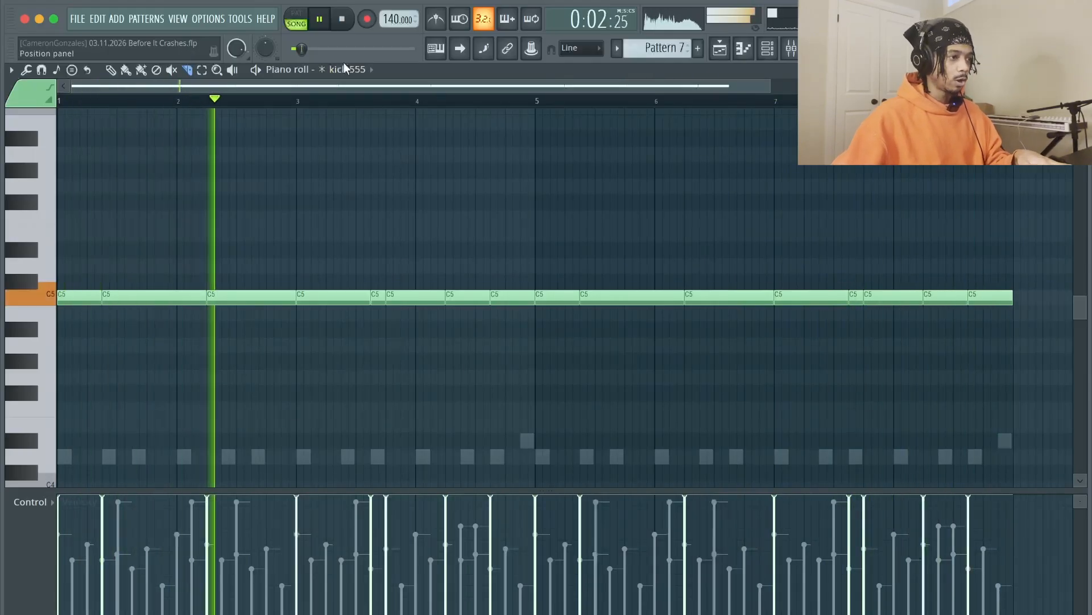
Add D3 notes to the Kontakt pattern at bar 7 step 13 and at bar 8 steps 11 and 15.
click(371, 69)
click(344, 191)
scroll(966, 320, down, 4)
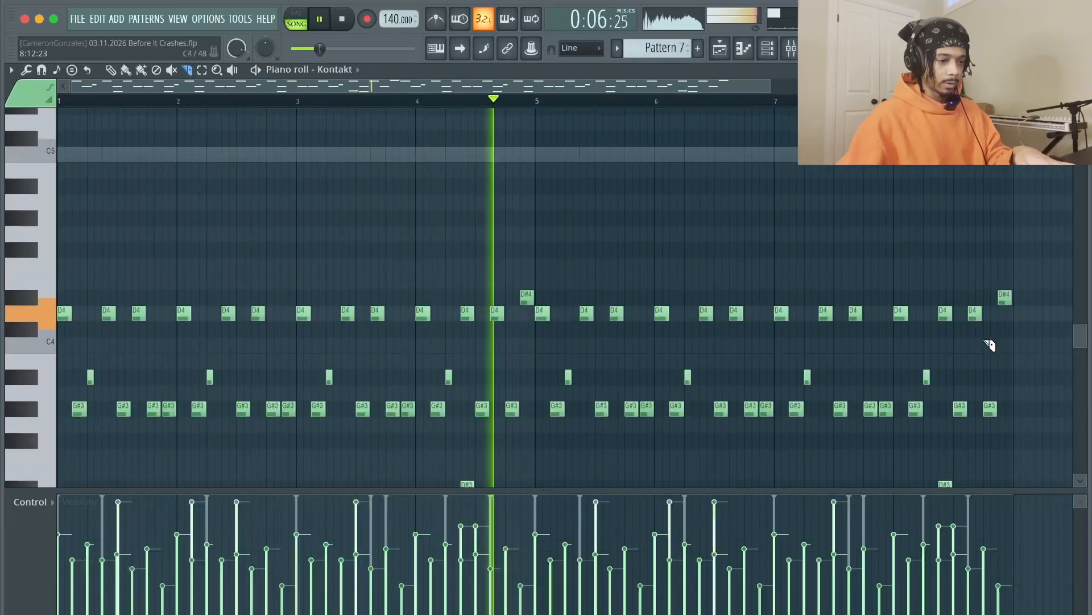
scroll(989, 341, down, 3)
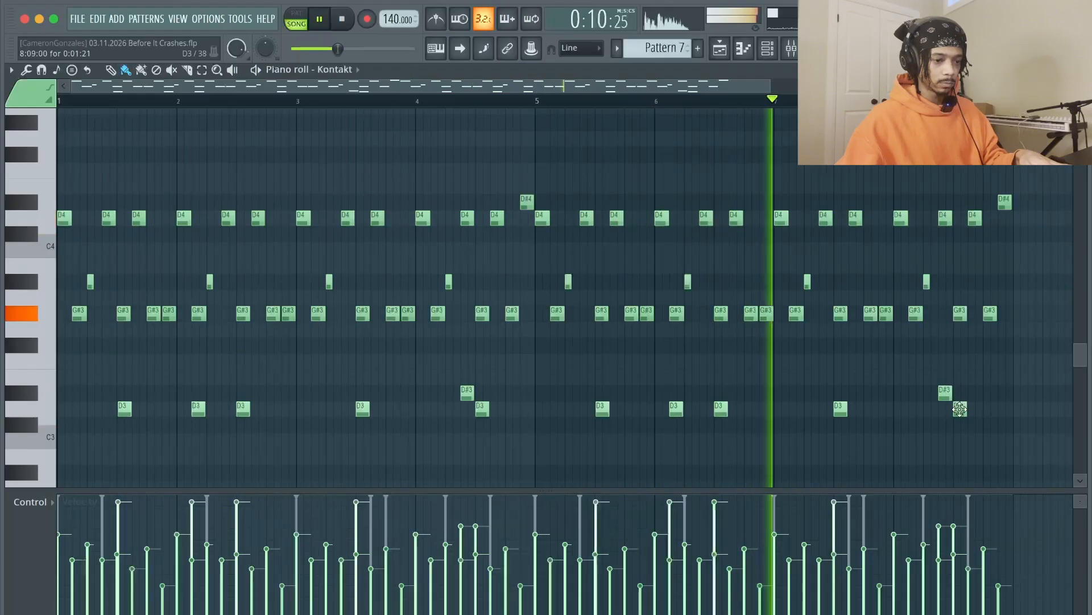
click(865, 409)
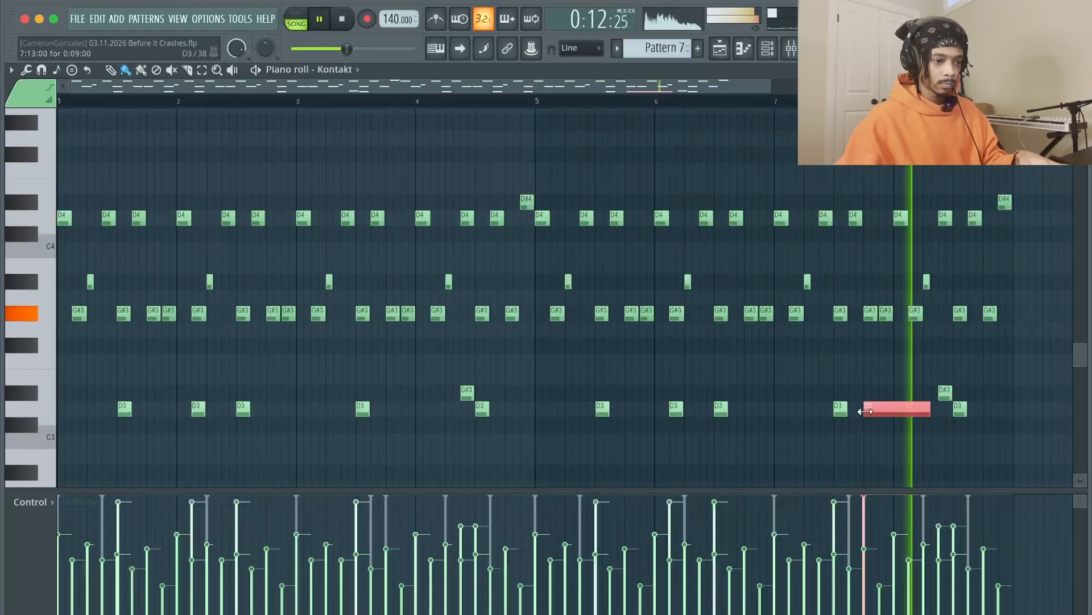
click(1006, 412)
drag(1064, 410, 1009, 421)
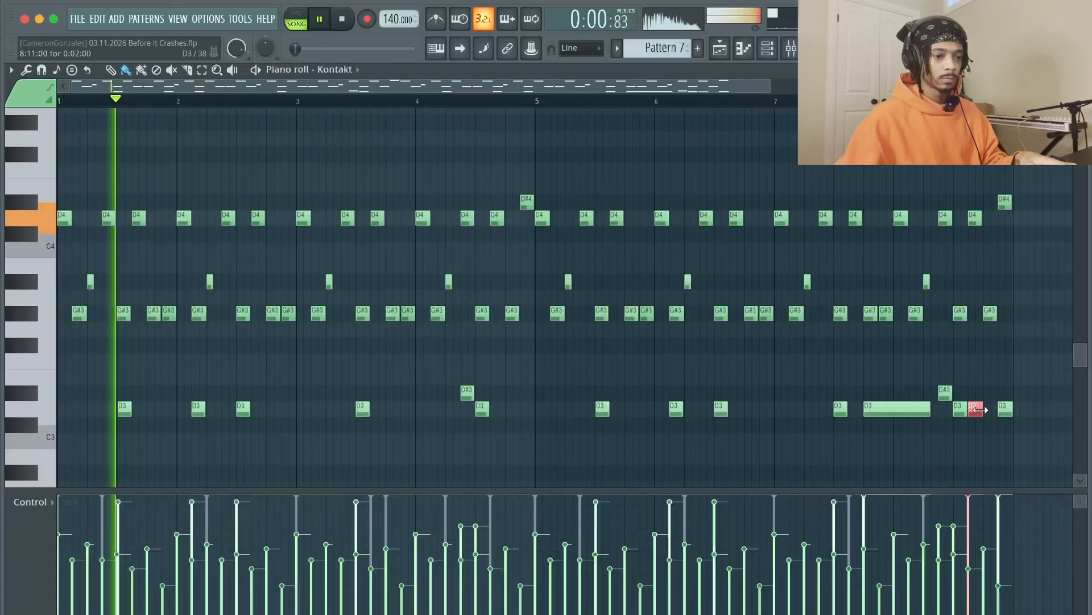
Lower the velocity of the D3 note at bar 8 step 11 and replace the long bar 7 D3 with a short one at step 15.
click(972, 575)
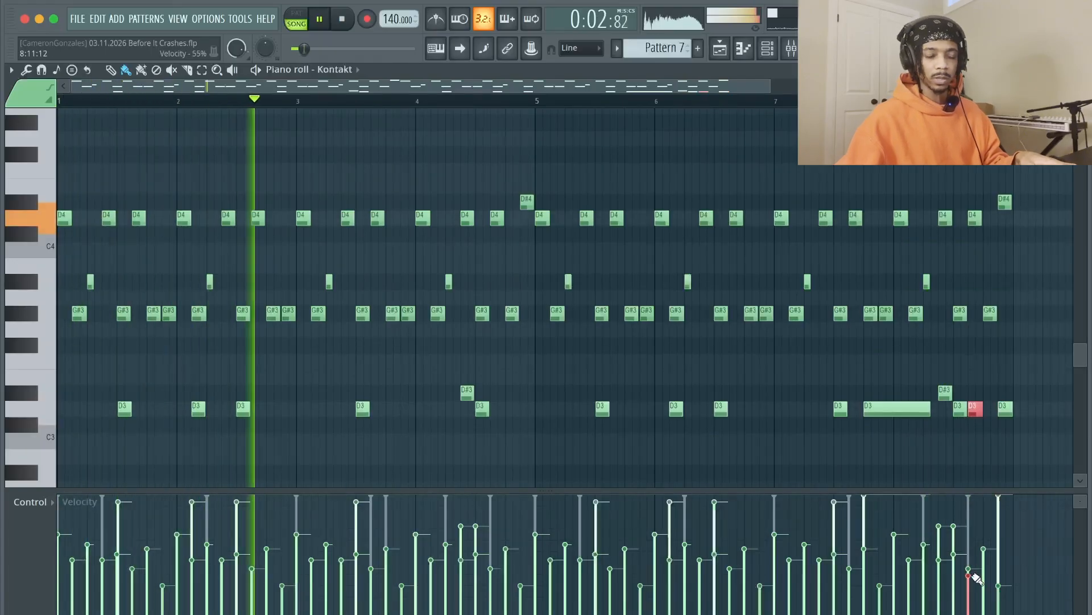
click(972, 548)
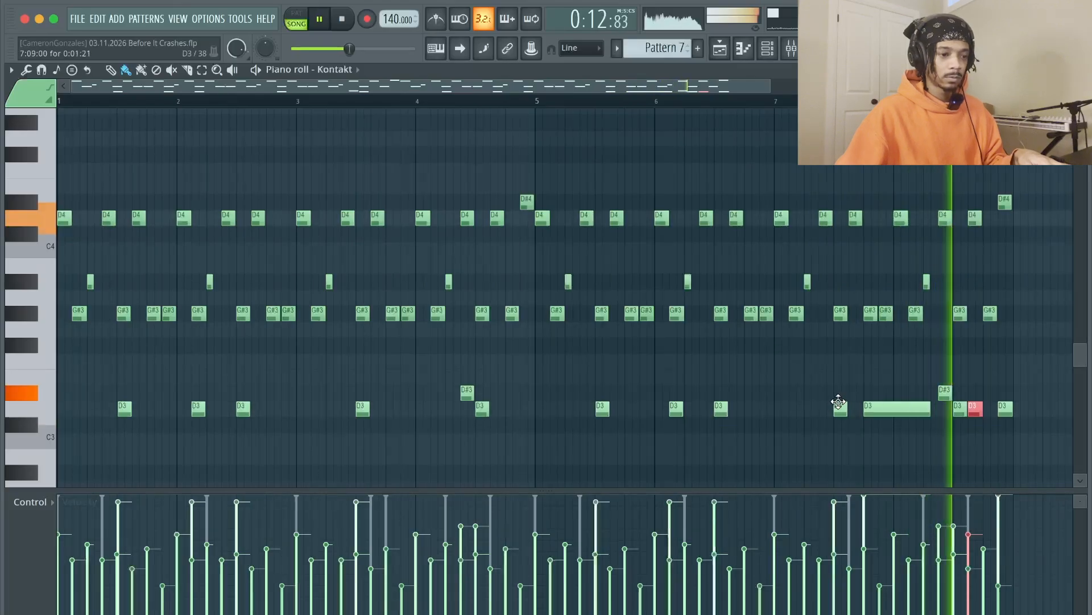
mouse_move(893, 410)
mouse_down()
mouse_move(908, 410)
mouse_move(890, 412)
mouse_up()
scroll(760, 173, down, 1)
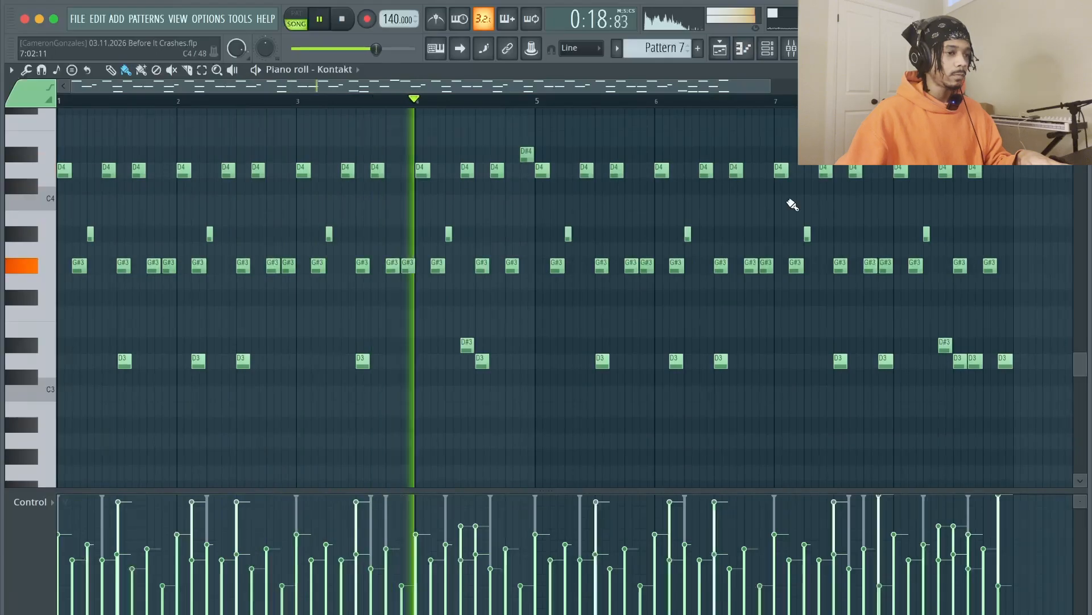
Review the bell - celeste #2 and Analog Lab V #2 notes while the full arrangement plays.
click(720, 46)
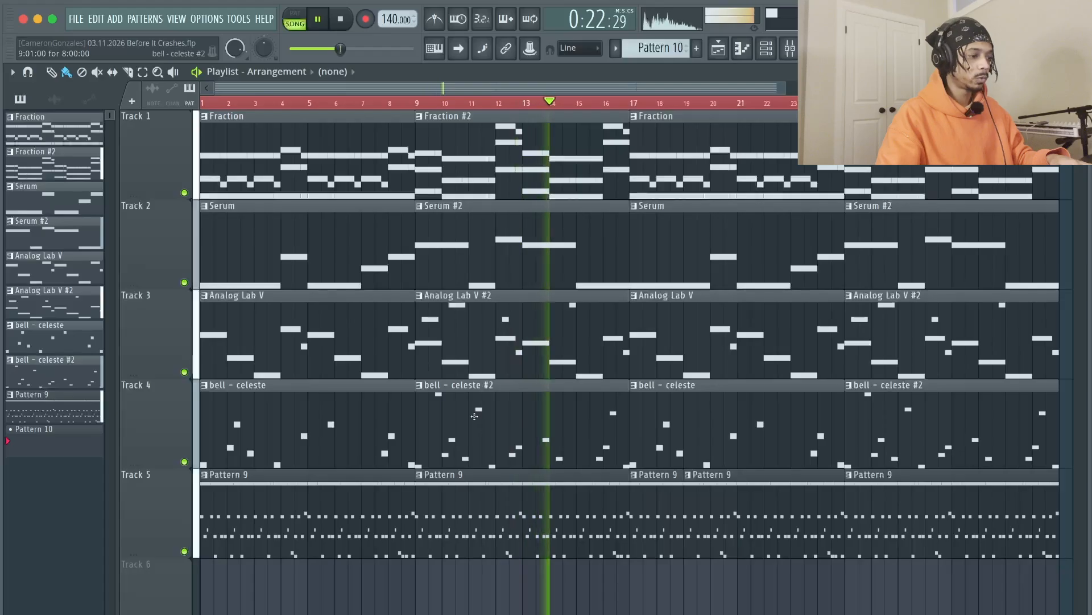
double_click(518, 418)
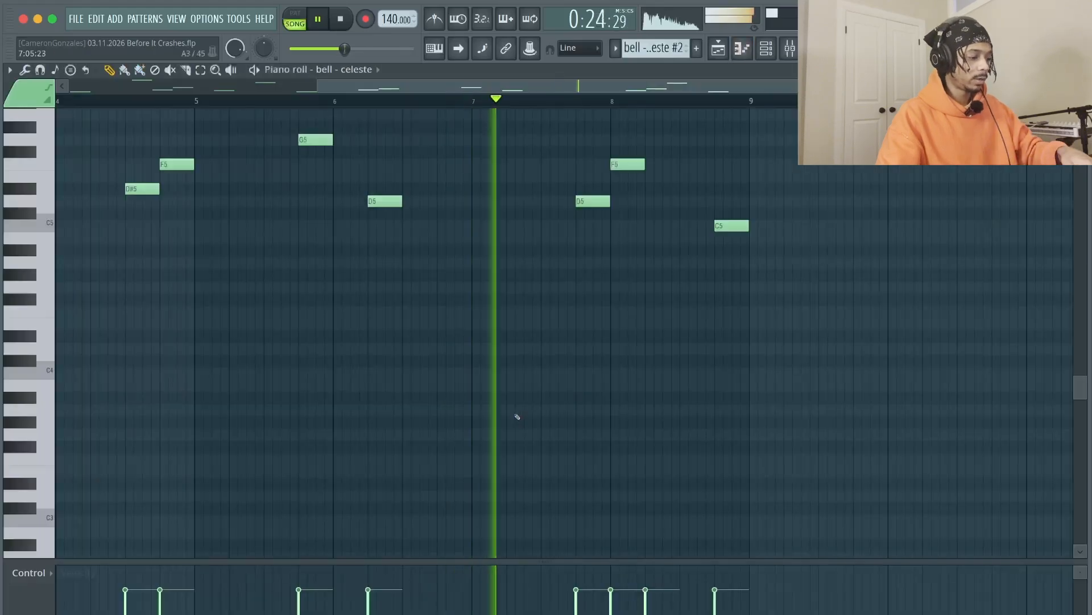
click(717, 49)
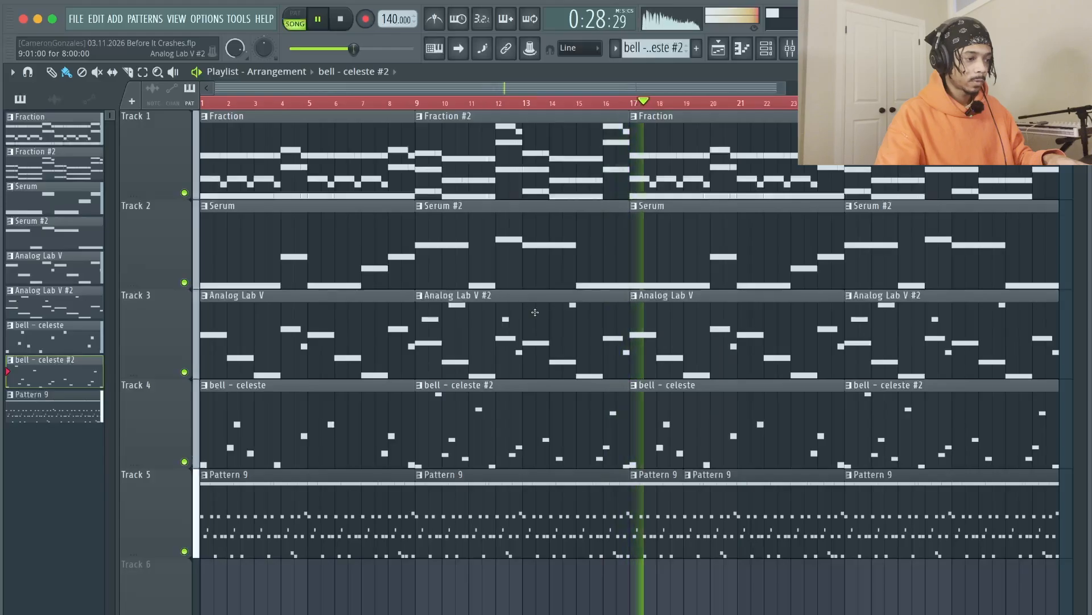
double_click(899, 346)
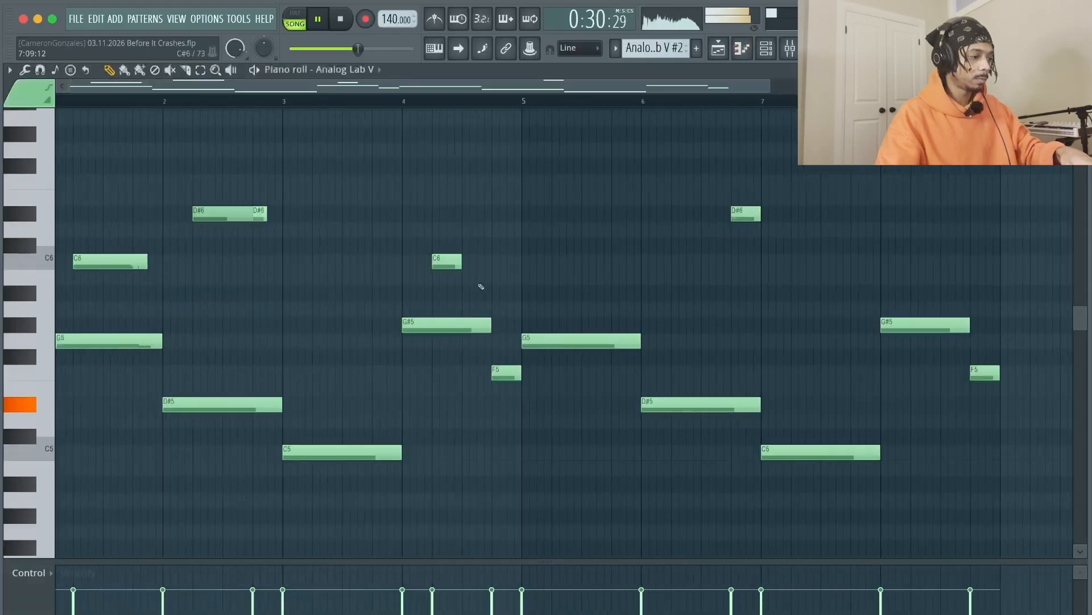
click(719, 55)
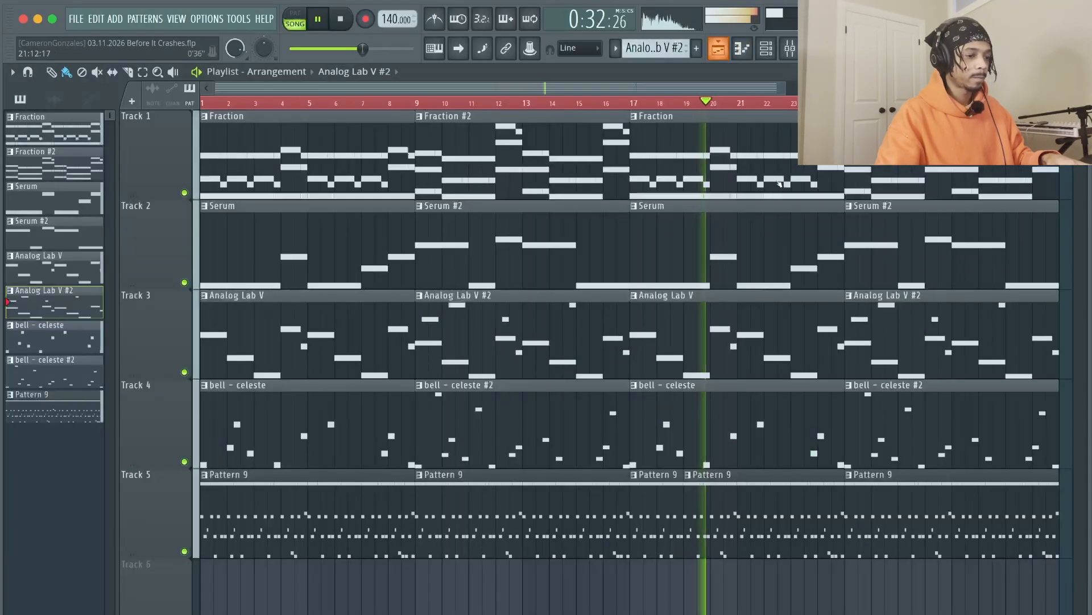
double_click(910, 426)
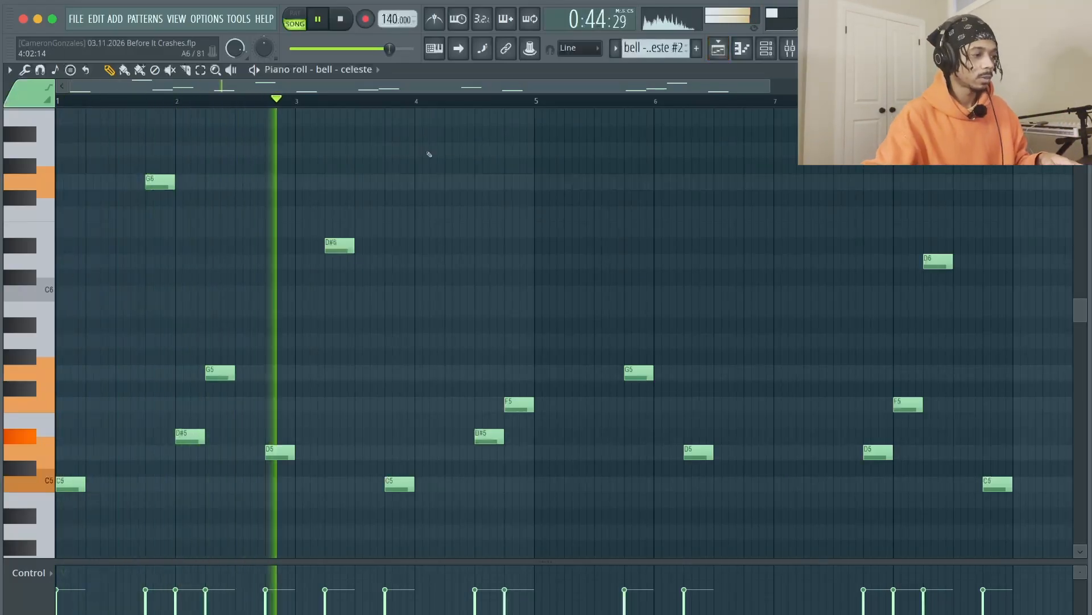
click(719, 49)
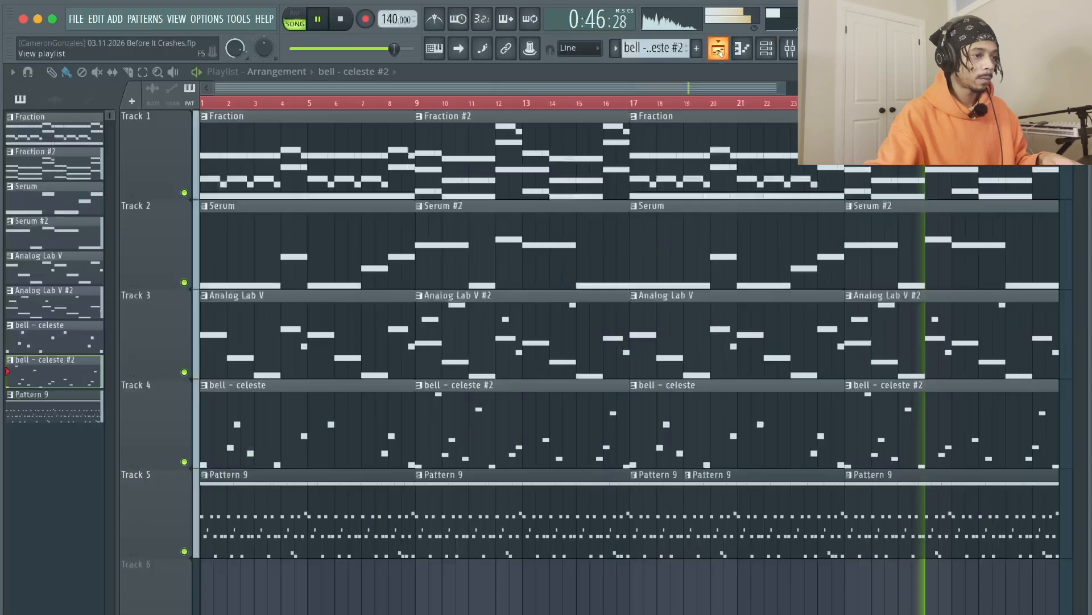
Raise the kick 555 mixer track's volume slightly.
click(790, 52)
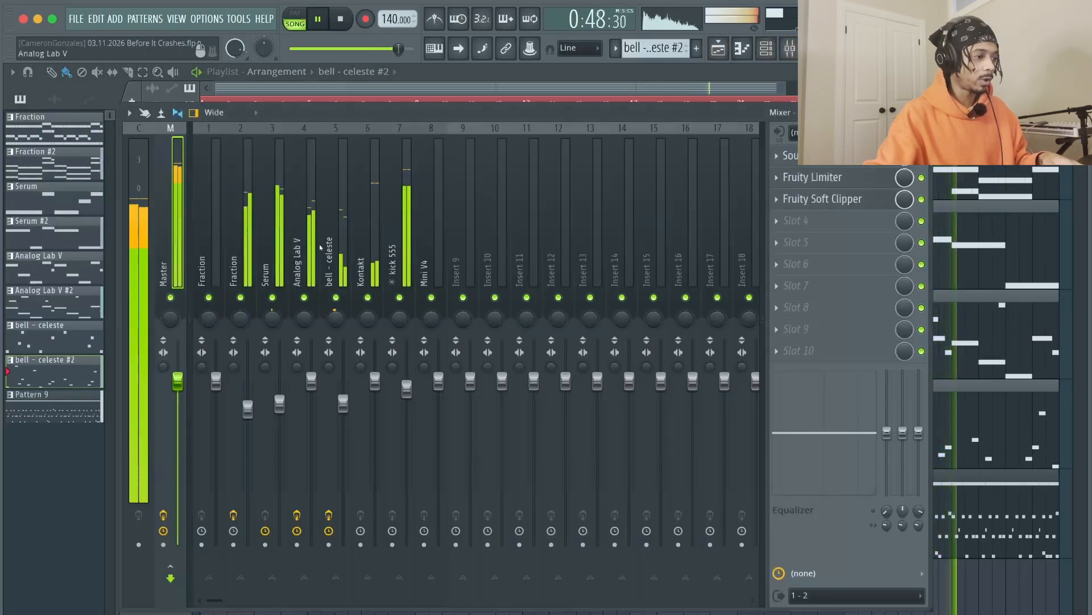
click(397, 239)
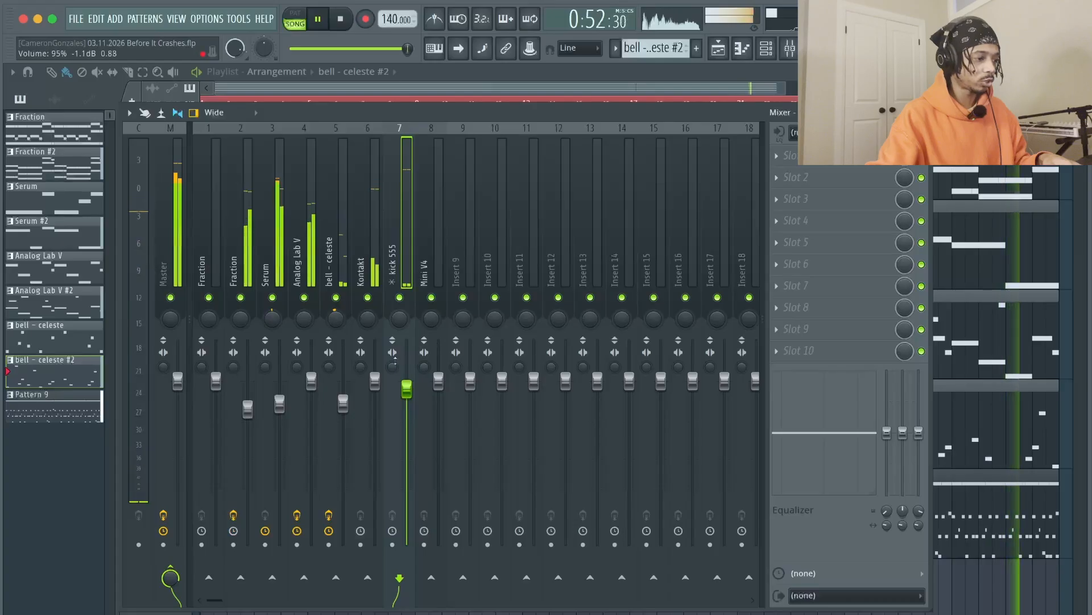
drag(406, 388, 406, 384)
Inspect the Master track's Fruity Limiter, Fruity Soft Clipper and SoundShifter Pitch Stereo settings, and return to the playlist.
click(184, 210)
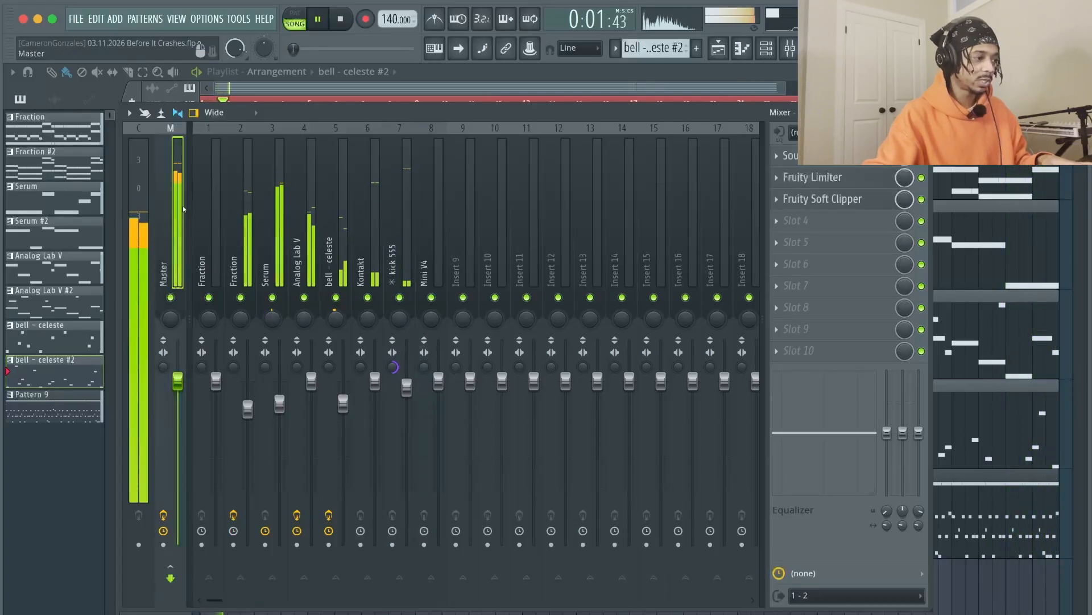
click(830, 179)
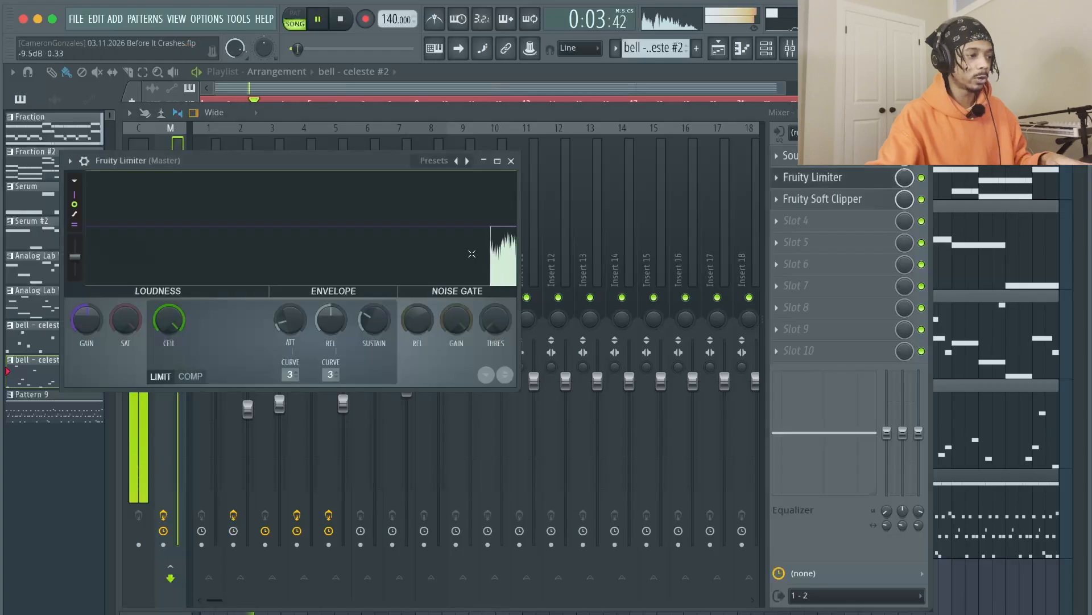
click(841, 198)
click(272, 180)
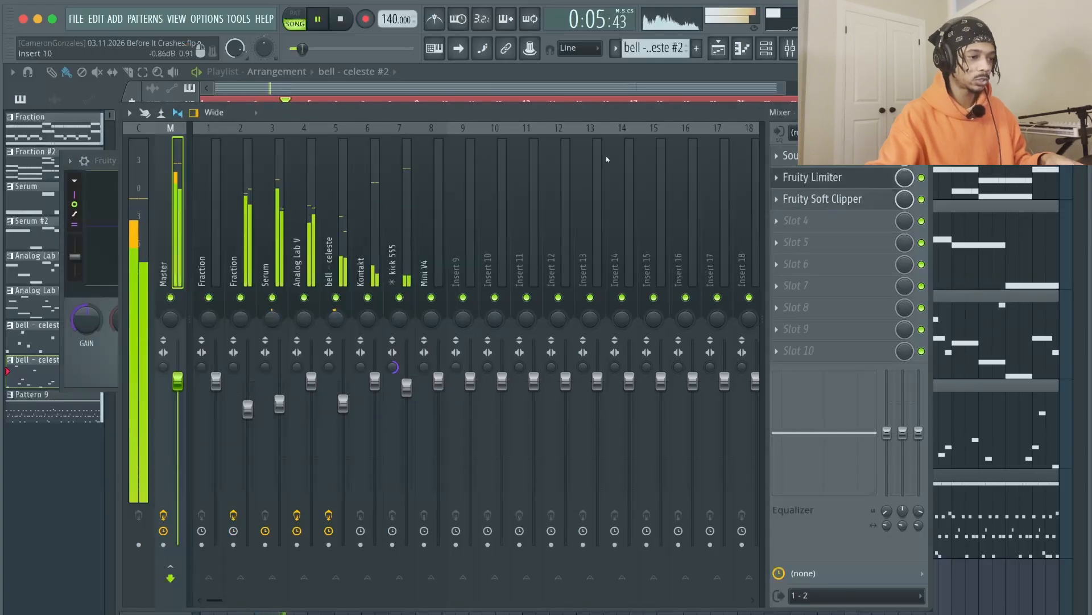
click(791, 155)
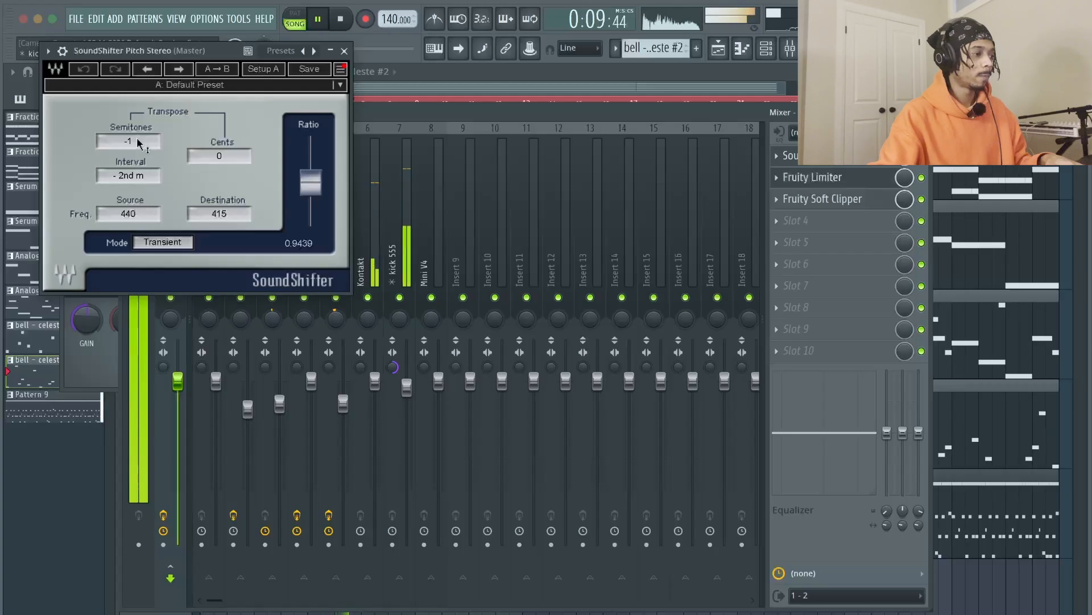
click(703, 67)
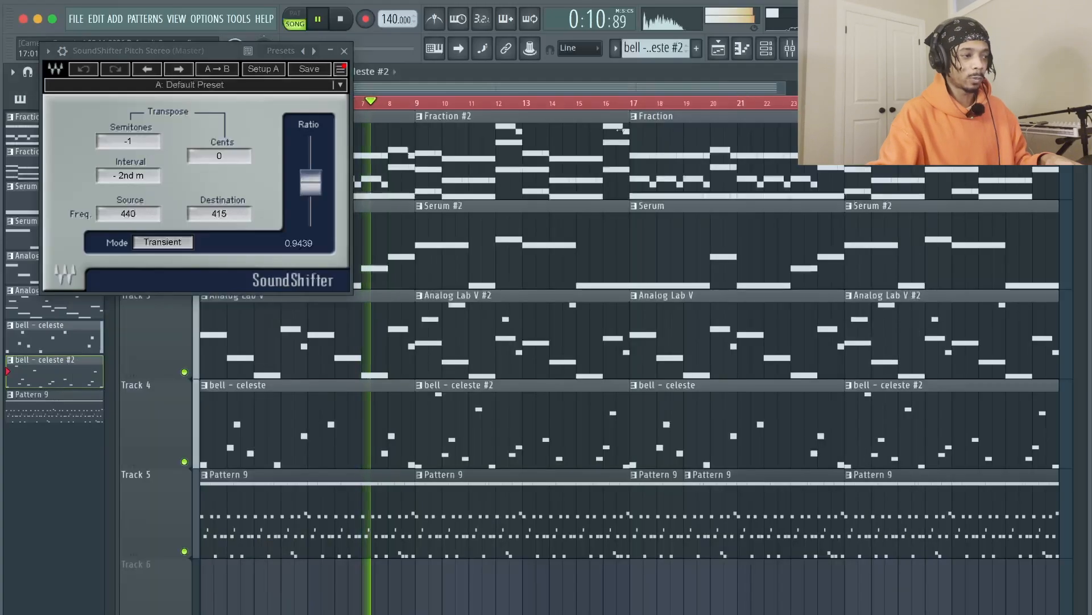
click(356, 64)
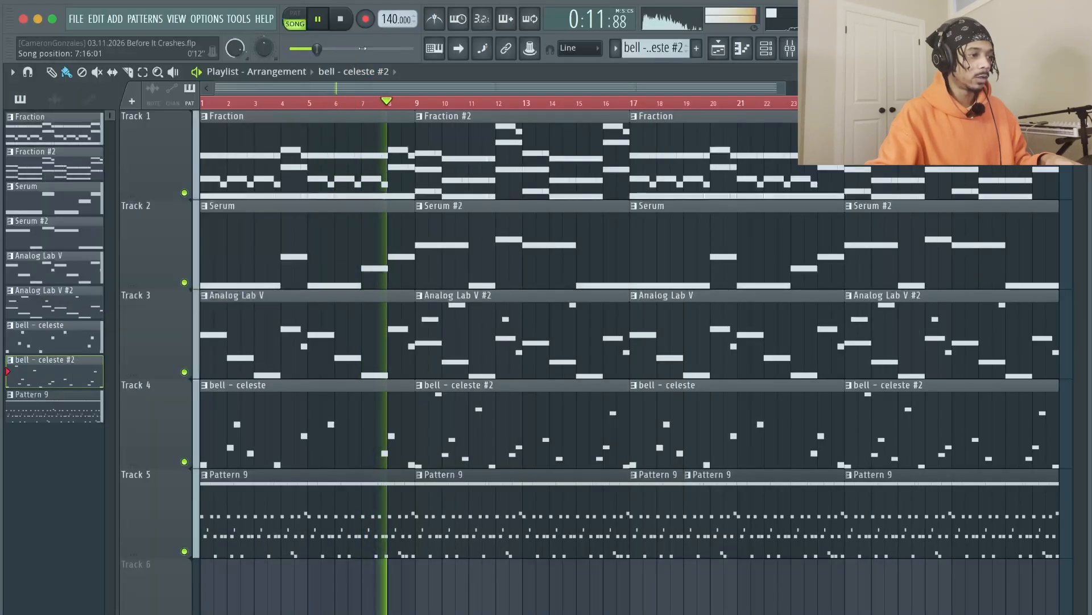
Add a Mini V4 instrument channel and load the Lucky Man 2 preset from its preset browser.
click(766, 49)
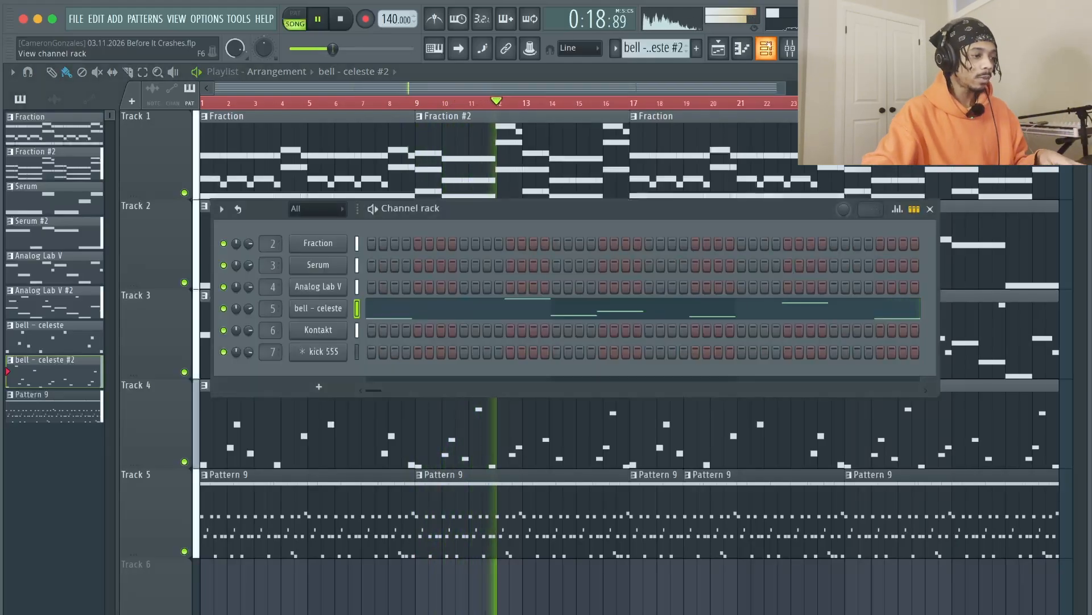
click(319, 387)
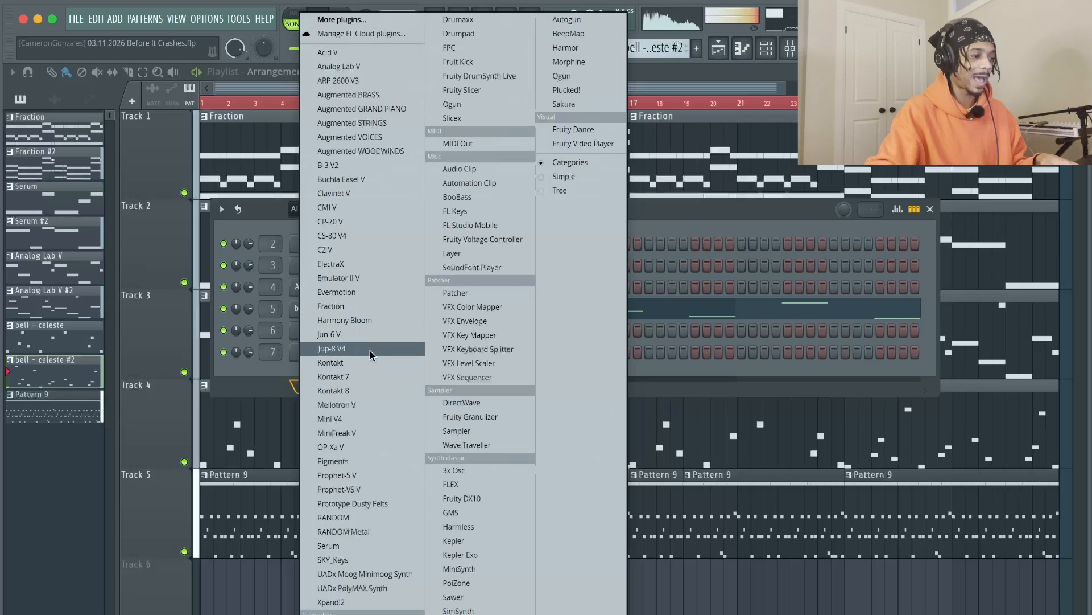
click(380, 421)
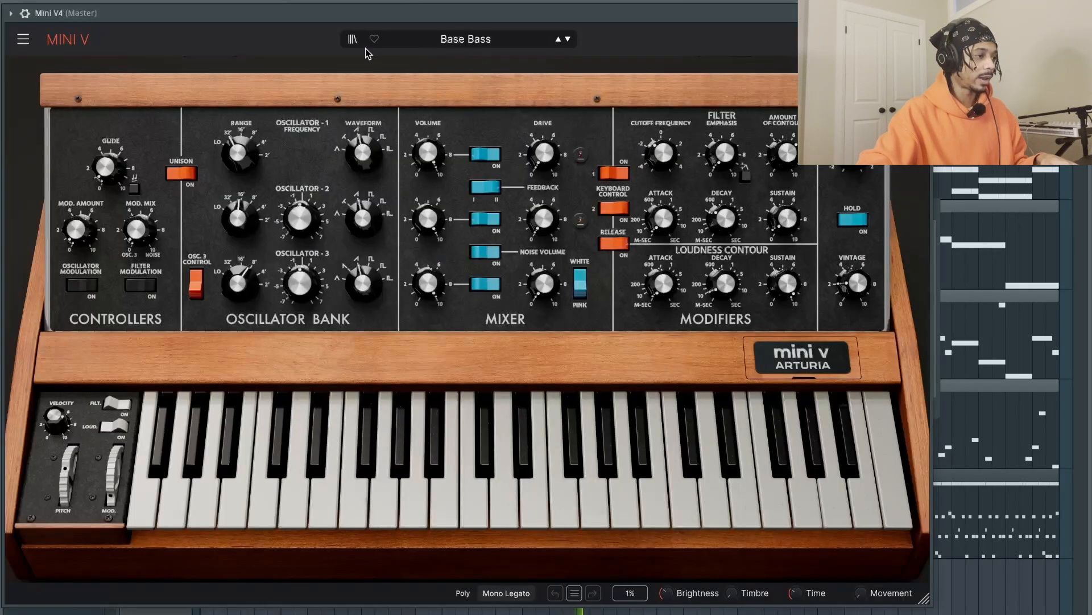
click(353, 38)
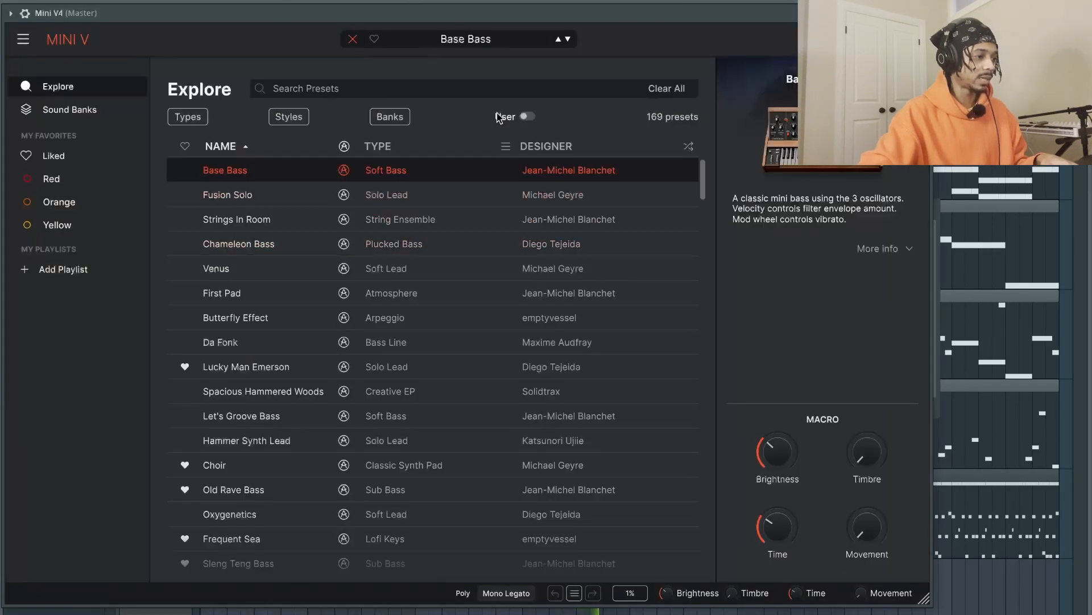
click(527, 116)
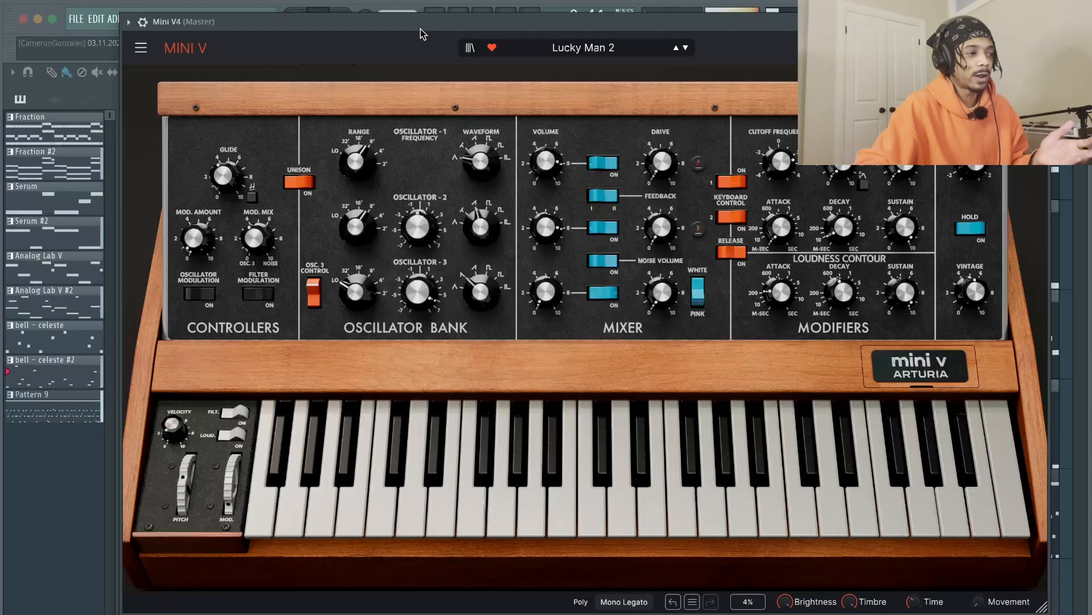
Check the typing keyboard's root note and scale layout with Mini V4 open, and stop playback.
drag(426, 25, 429, 91)
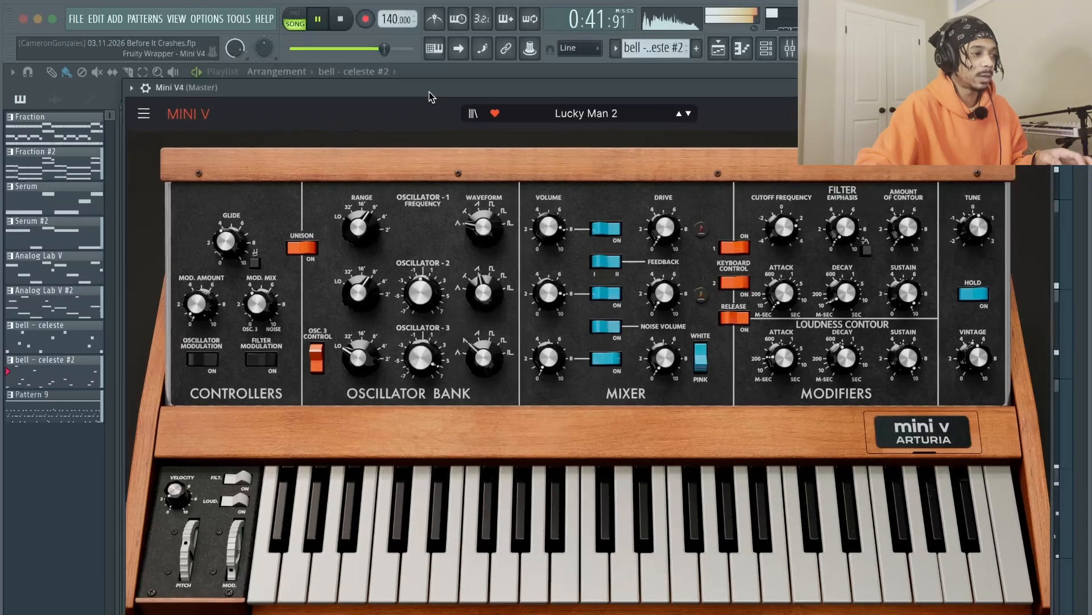
right_click(436, 51)
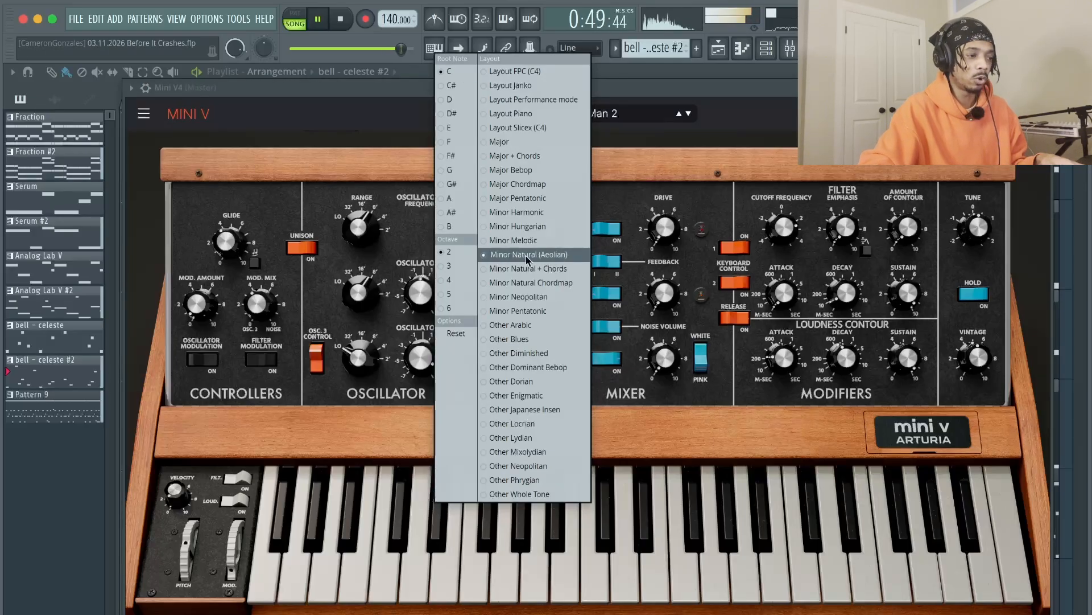
click(658, 82)
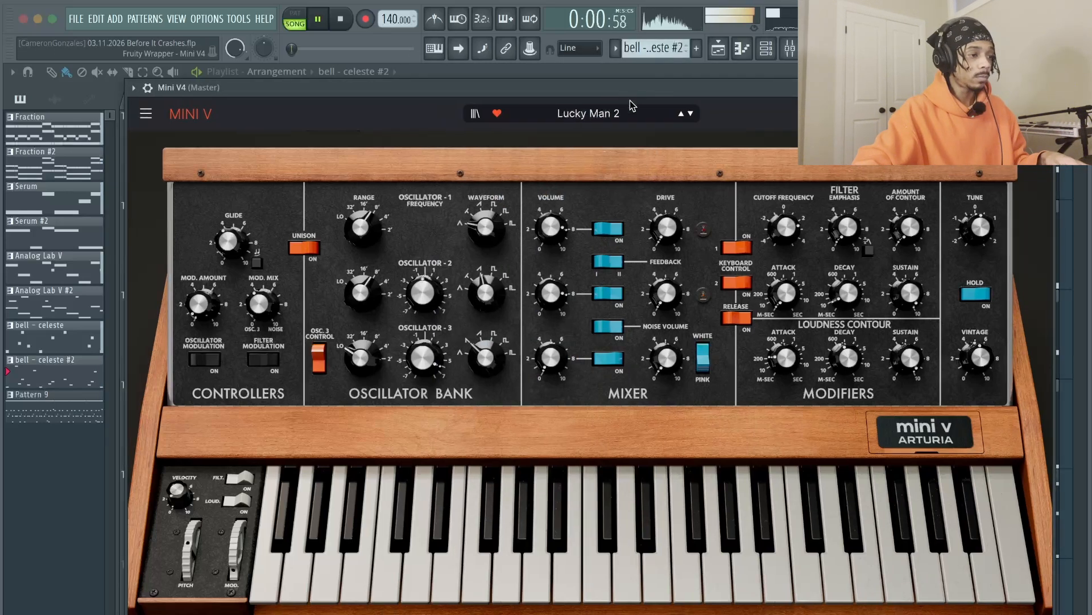
drag(636, 94, 620, 73)
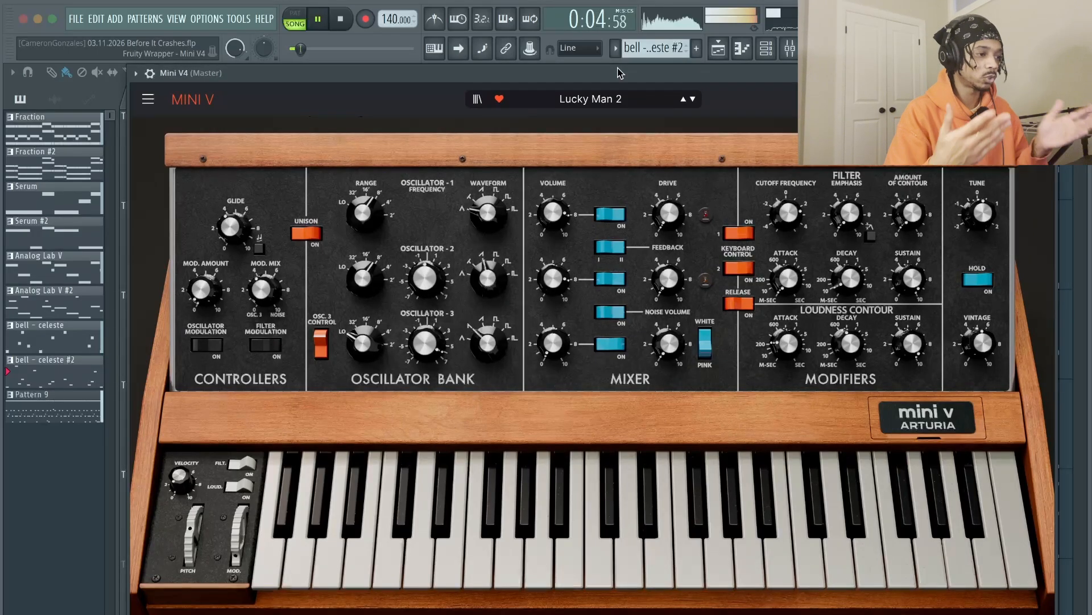
key(space)
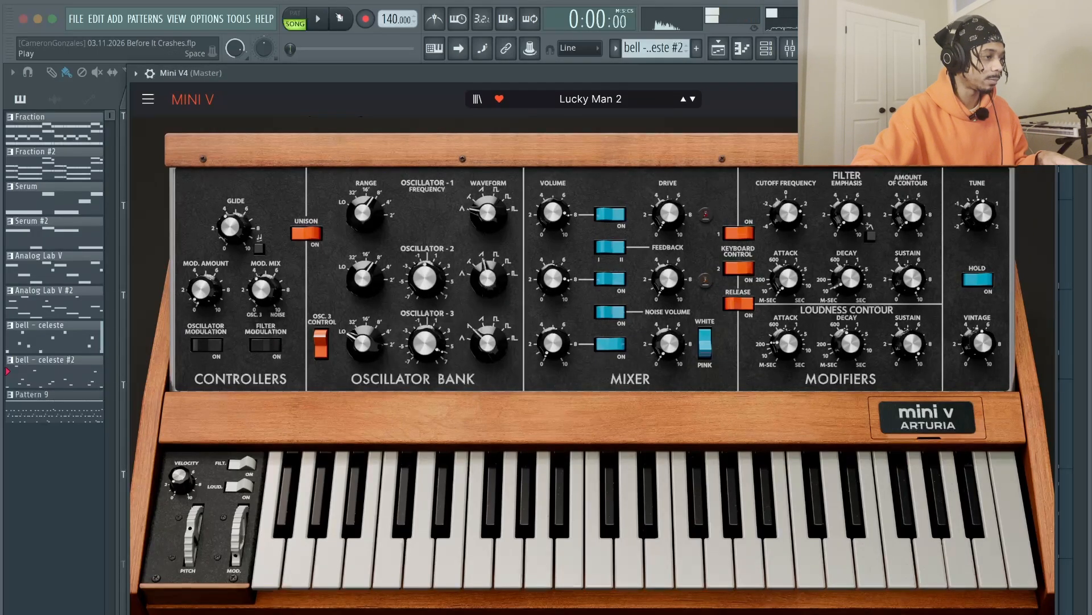
Create Pattern 10 and place it on playlist Track 6 from bar 1, stretched to 32 bars.
click(726, 51)
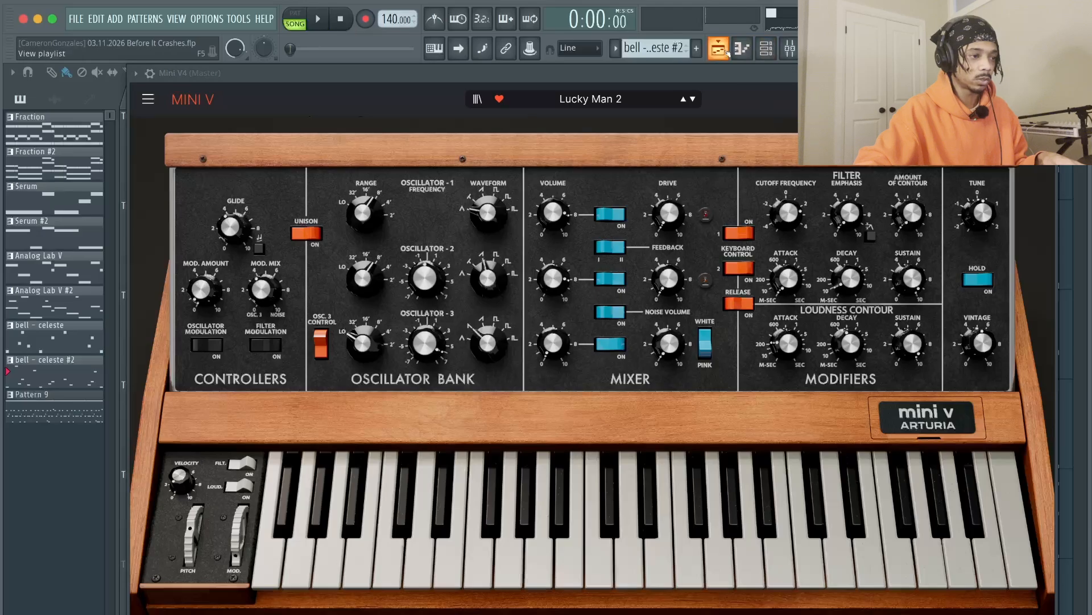
click(696, 48)
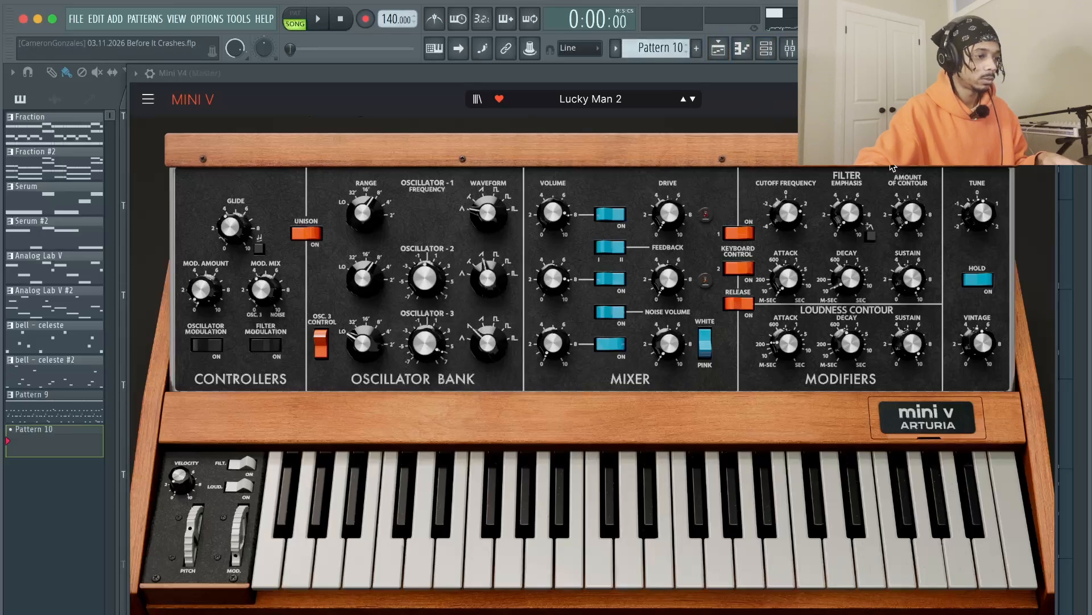
key(Escape)
key(Escape)
click(212, 586)
drag(224, 589, 950, 596)
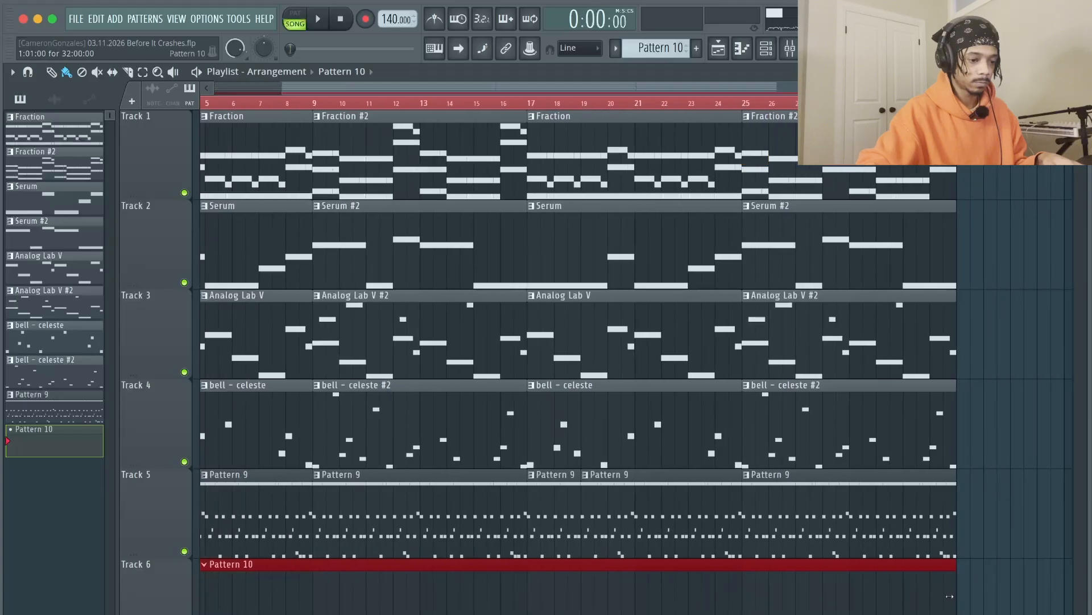
drag(545, 90, 455, 91)
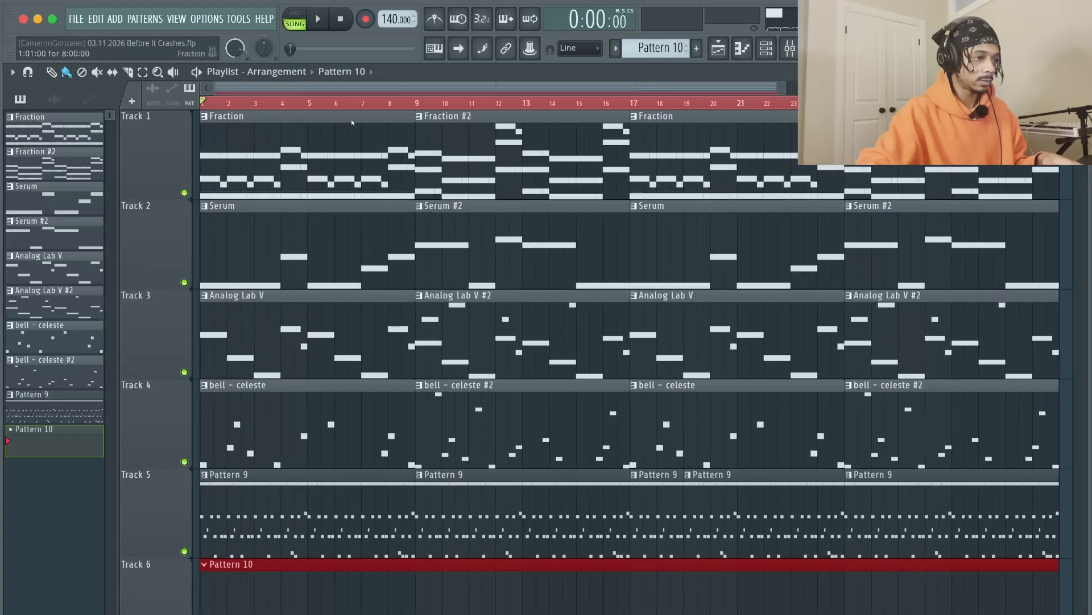
Route the Mini V4 channel to mixer track 9 and arm recording with the countdown enabled.
click(776, 50)
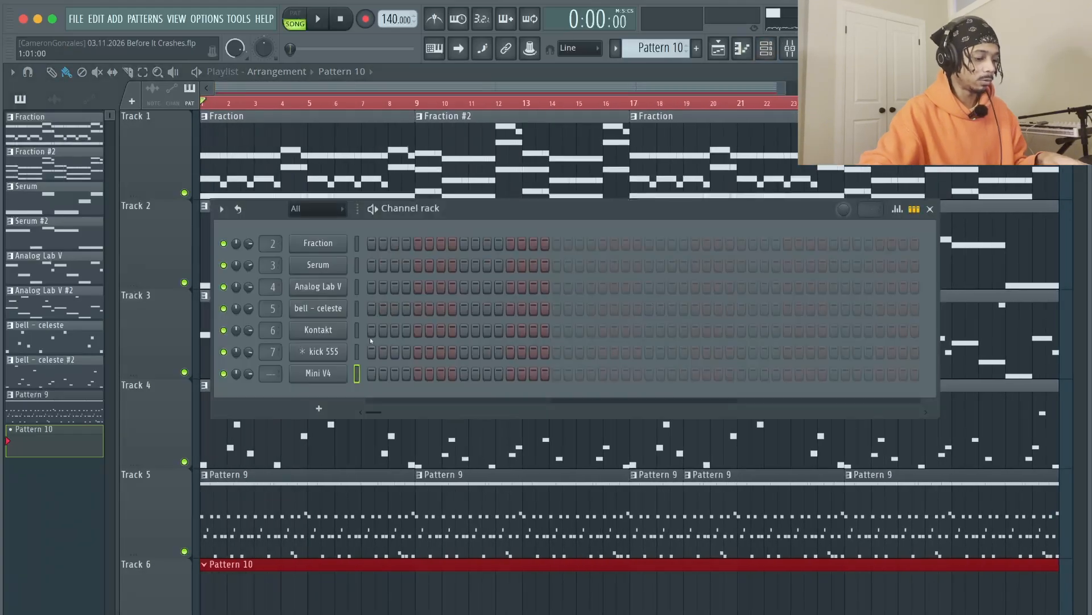
key(ctrl+l)
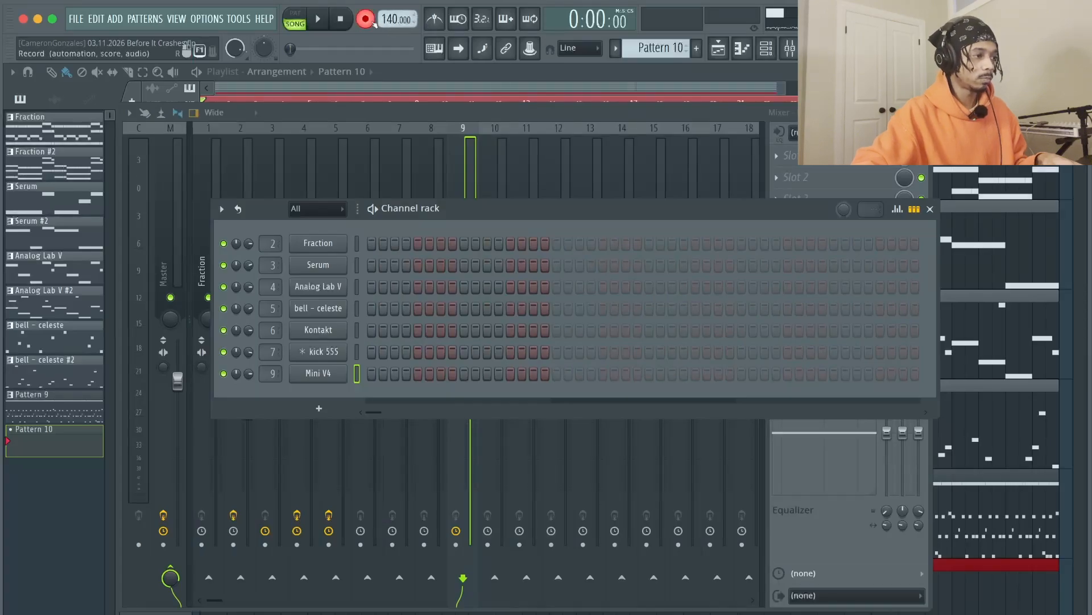
click(482, 19)
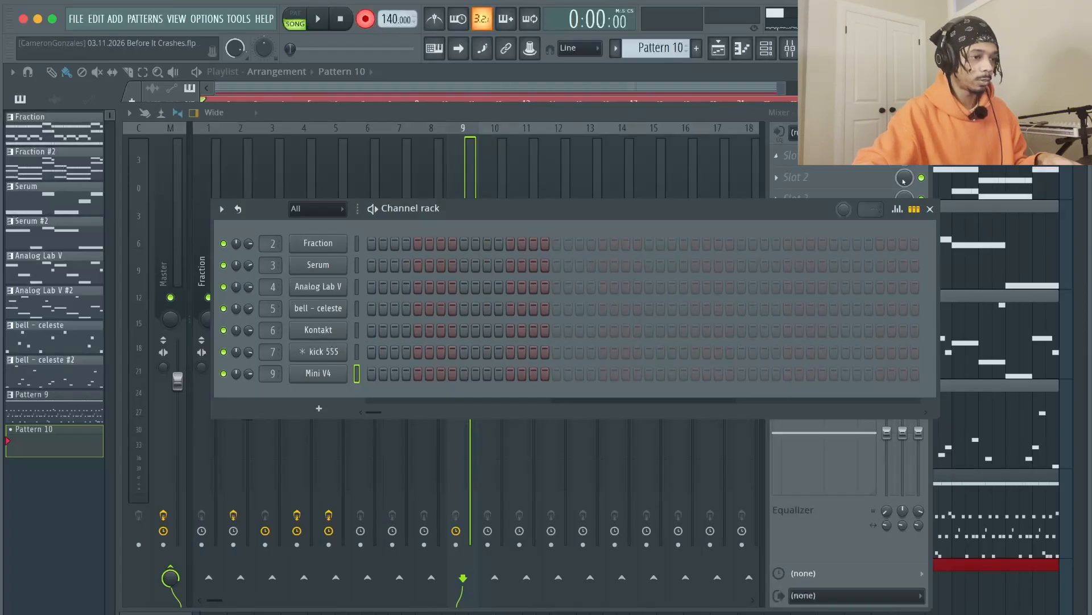
click(932, 210)
click(715, 68)
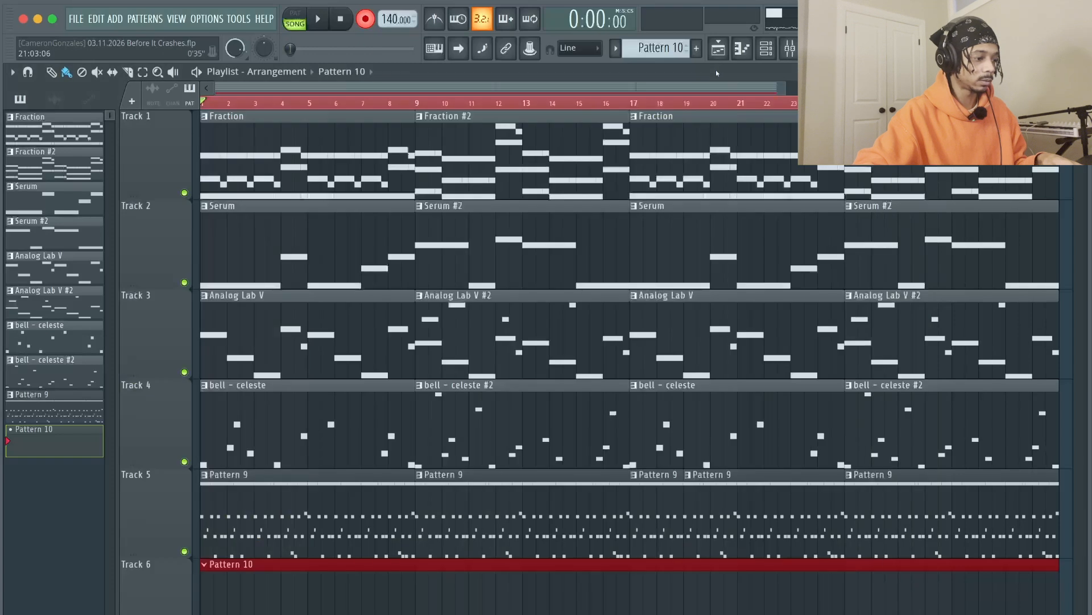
Record a 16-bar Mini V4 melody into Pattern 10 with its piano roll open.
key(F6)
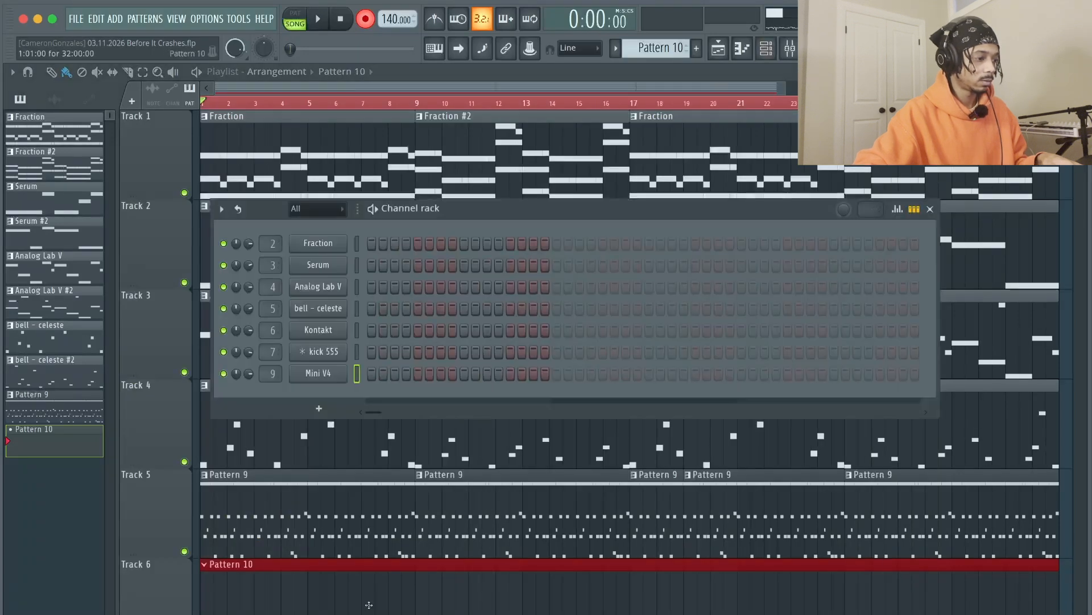
right_click(339, 373)
click(402, 376)
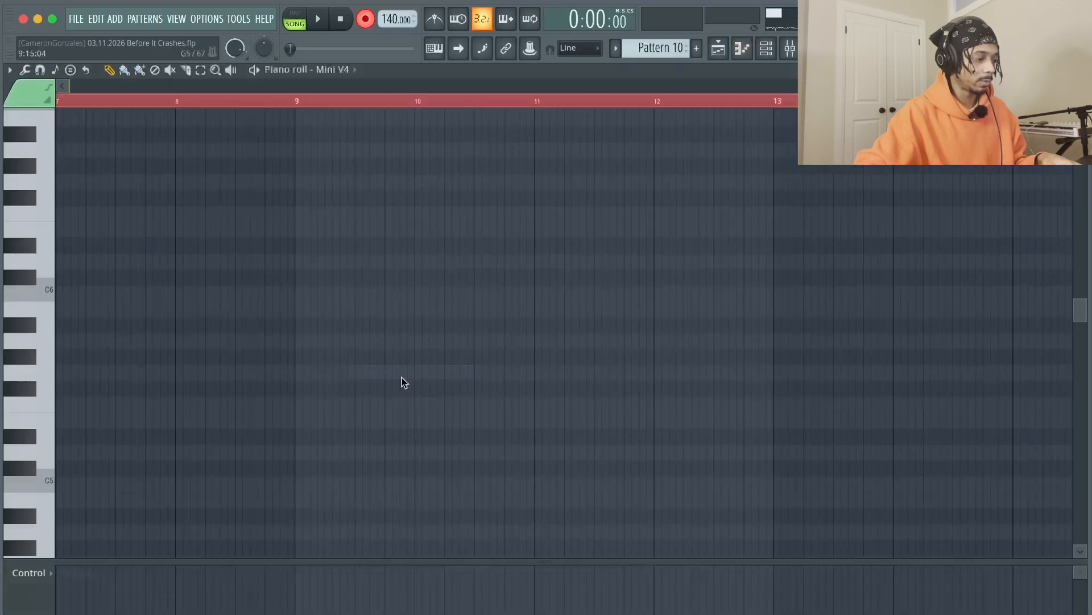
key(space)
click(726, 52)
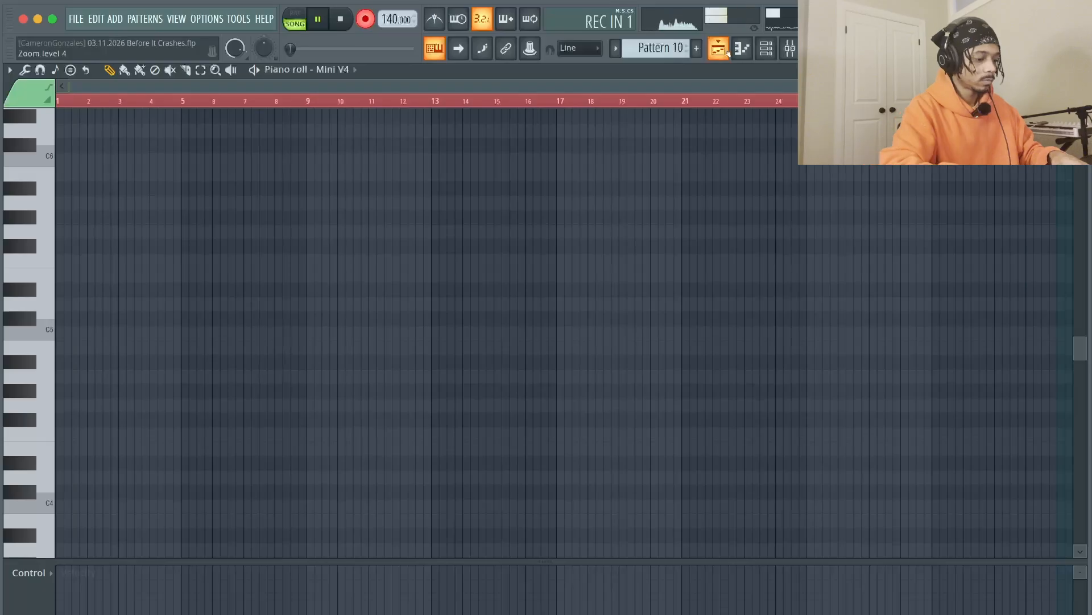
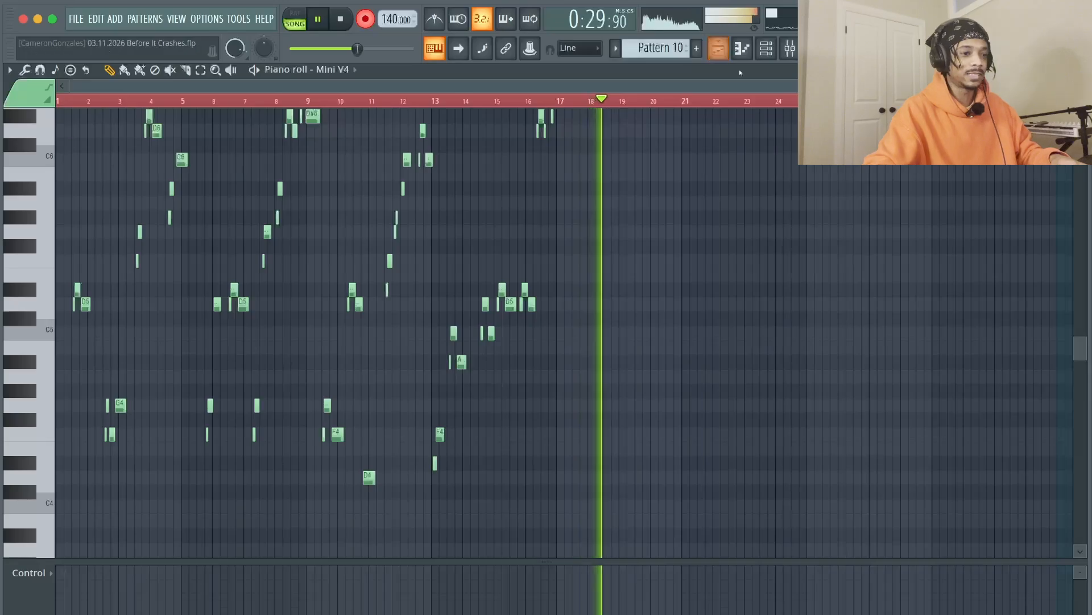
key(space)
scroll(705, 214, up, 3)
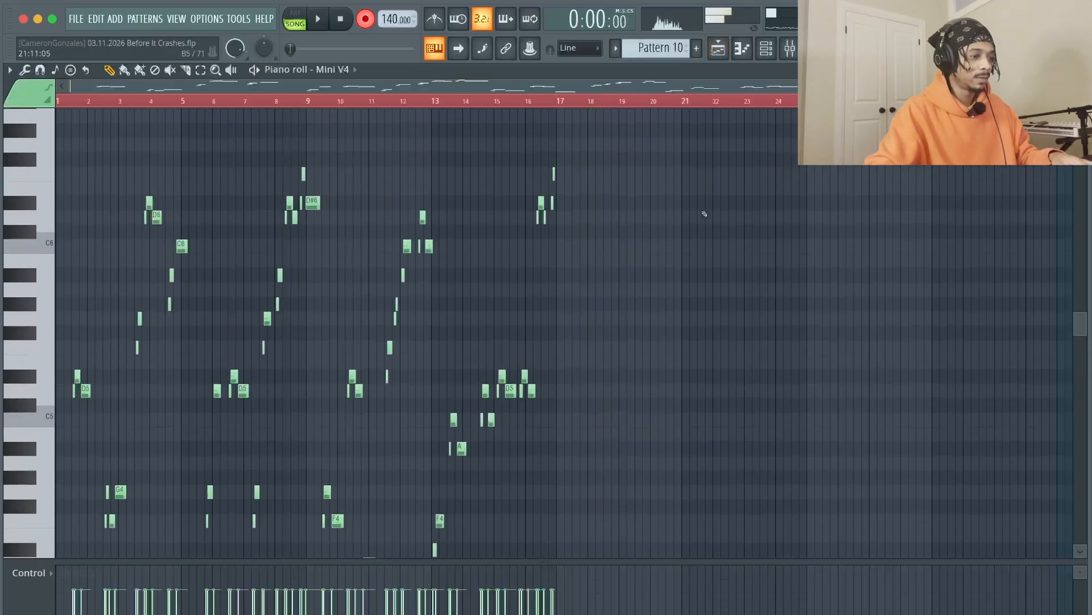
Trim the Pattern 10 clip on Track 6 to 16 bars and duplicate it at bar 17.
click(714, 55)
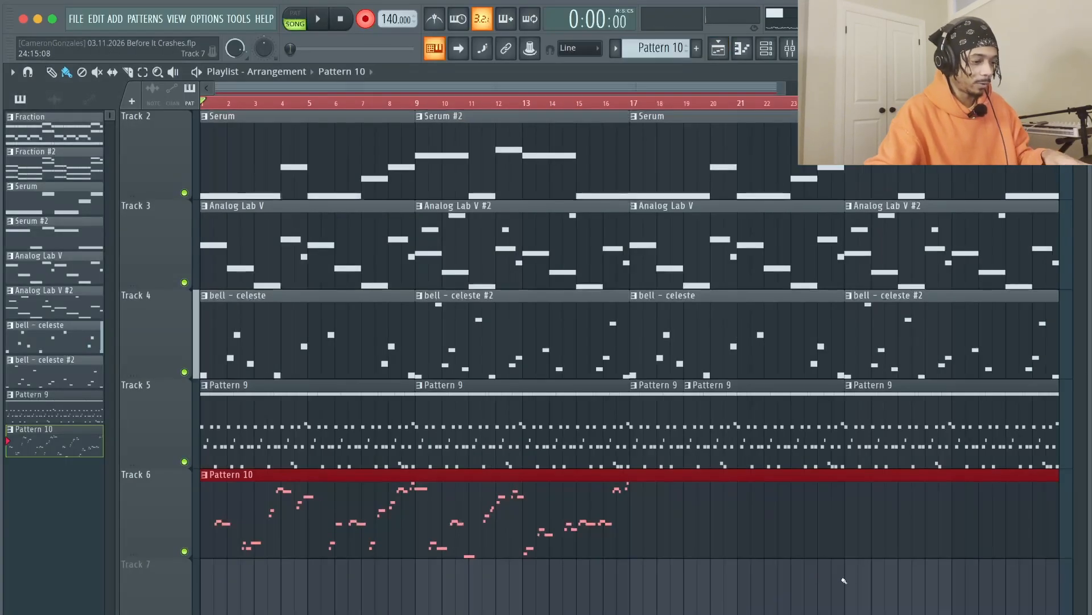
key(super+t)
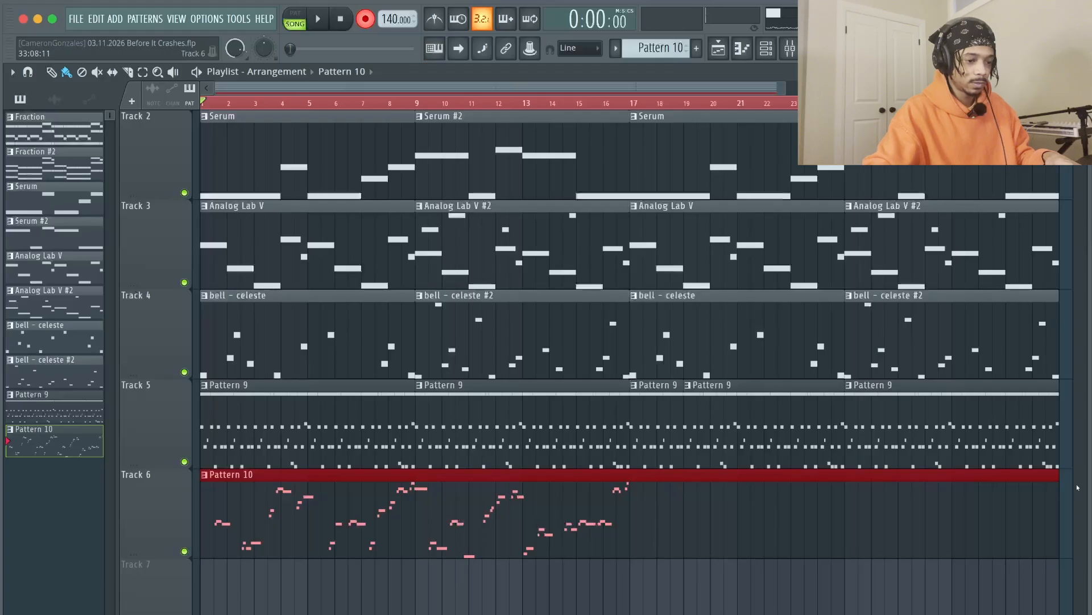
drag(1063, 478, 631, 534)
drag(484, 528, 910, 516)
Turn off recording and the recording countdown, and deselect the duplicated Pattern 10 clip.
click(365, 19)
click(482, 19)
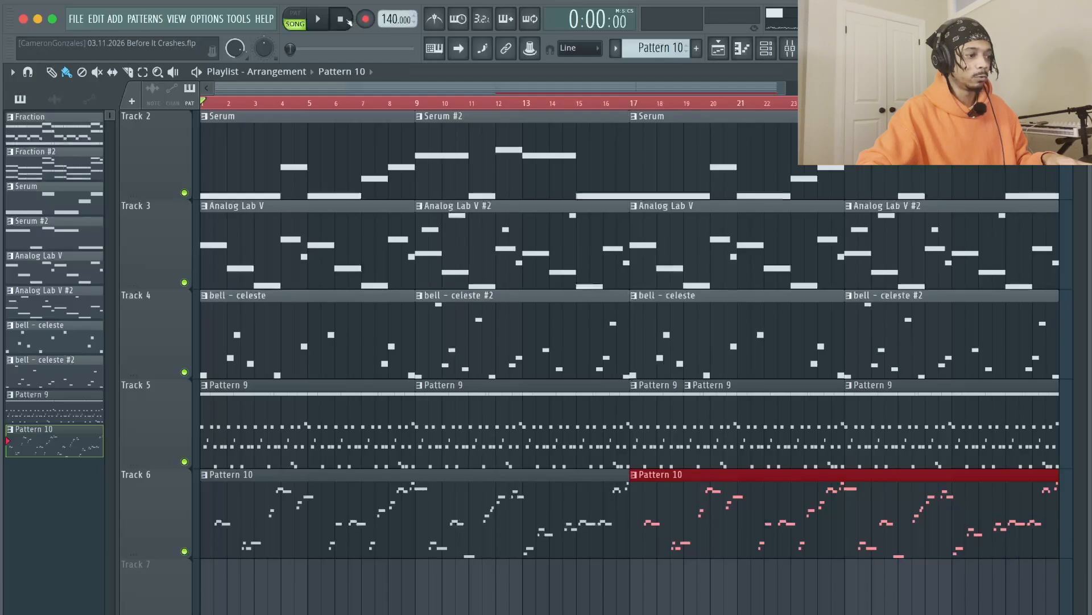
super+click(733, 612)
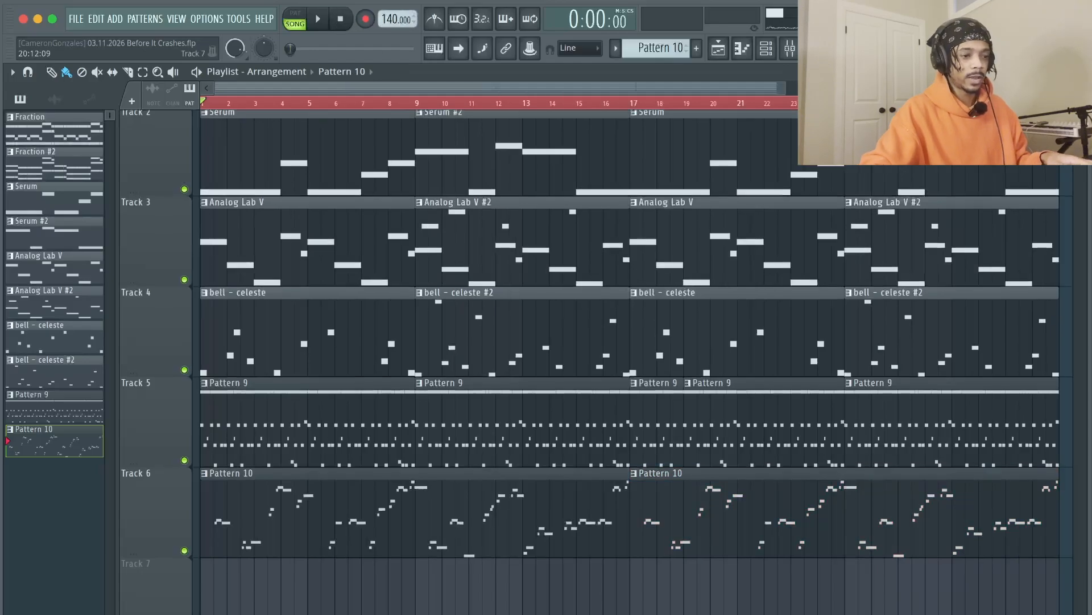
Open the Fraction pattern on Track 1 in the piano roll and select all of its chord notes.
scroll(978, 377, up, 2)
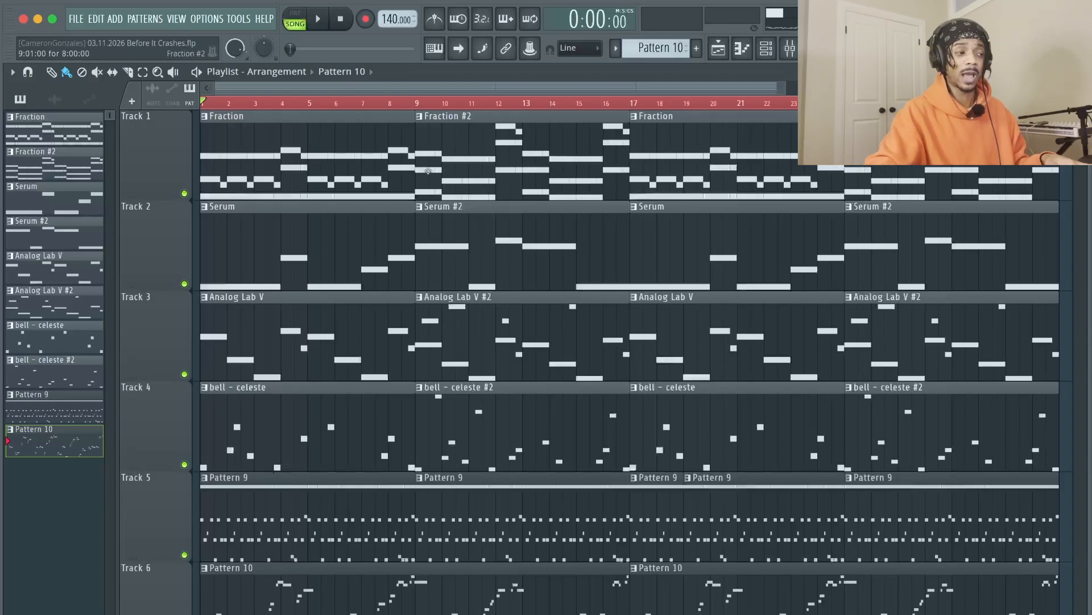
double_click(349, 171)
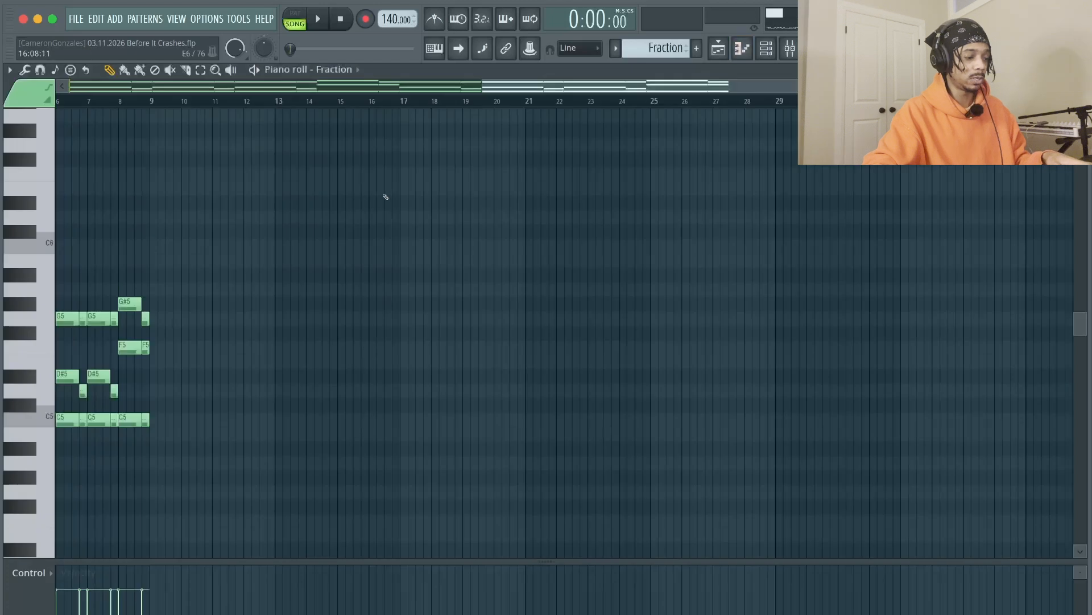
drag(1020, 435, 46, 230)
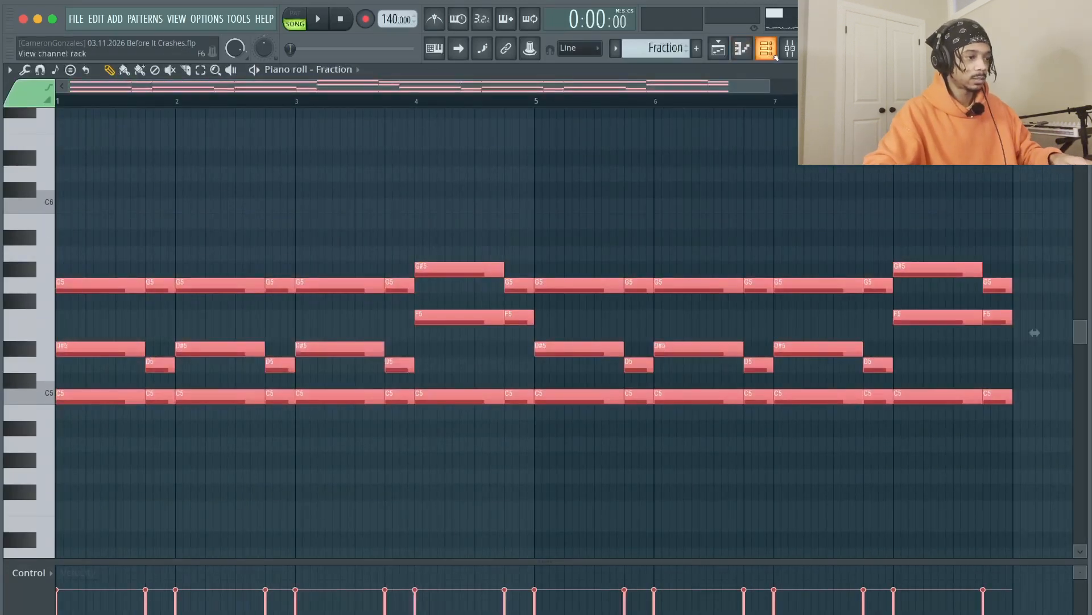
Add an Augmented GRAND PIANO instrument channel with the Kairos preset and close its plugin window.
key(F6)
click(320, 410)
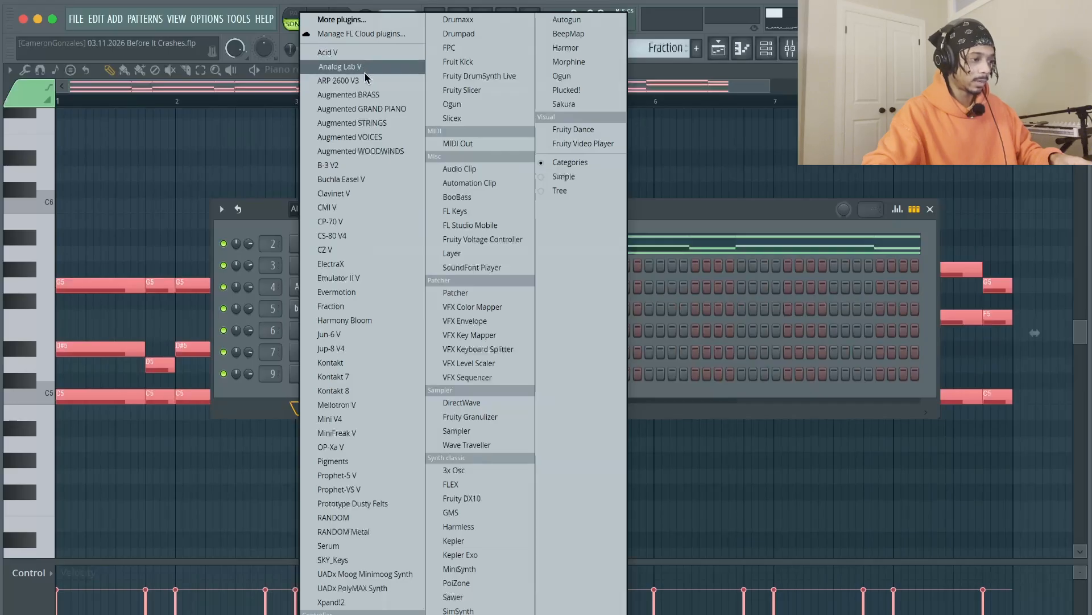
click(384, 114)
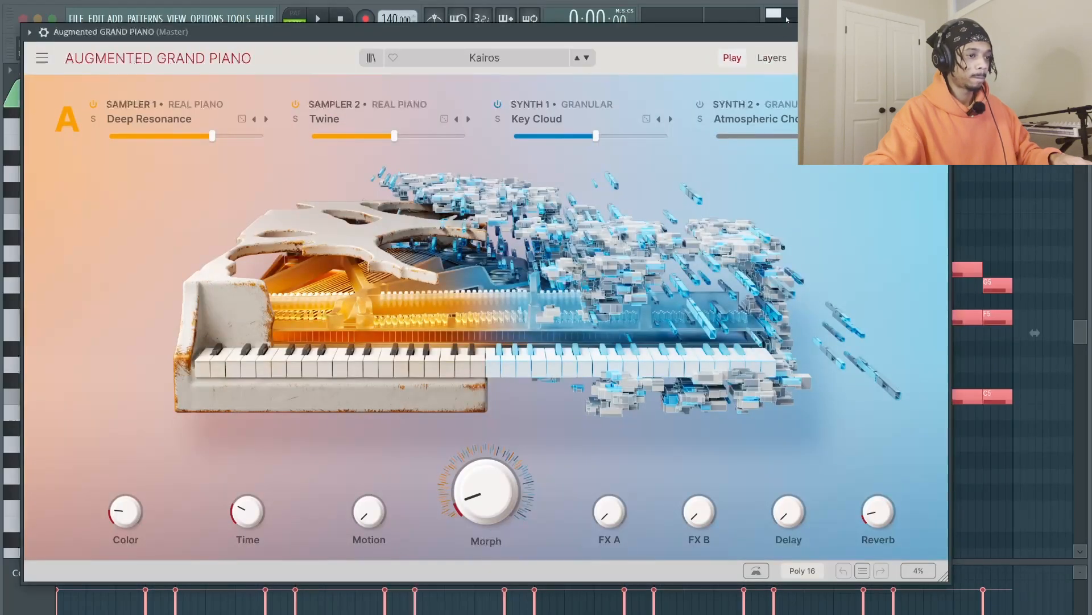
drag(769, 32, 795, 114)
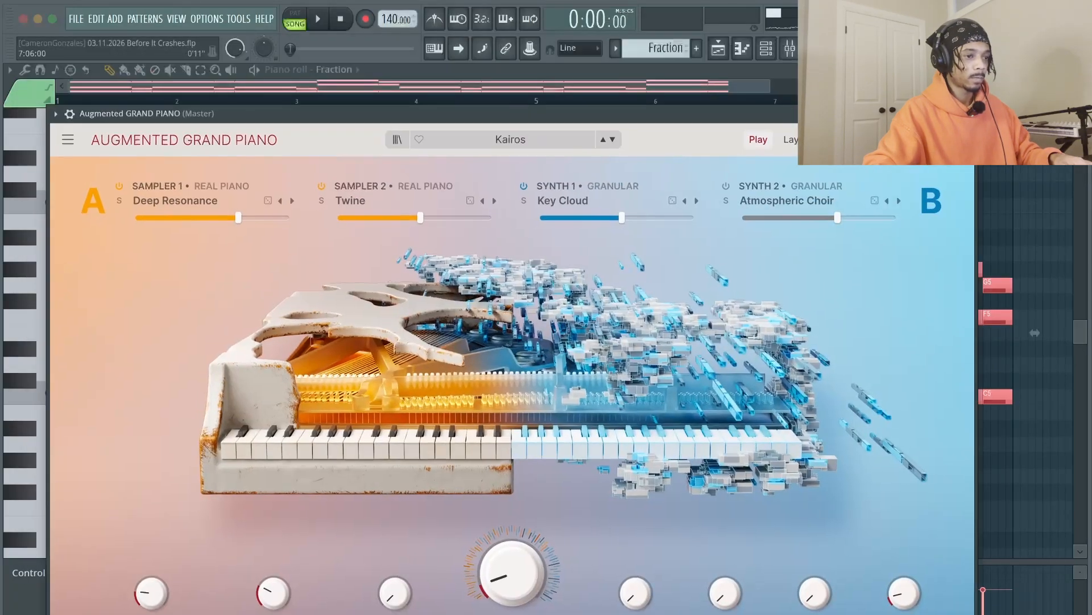
key(Escape)
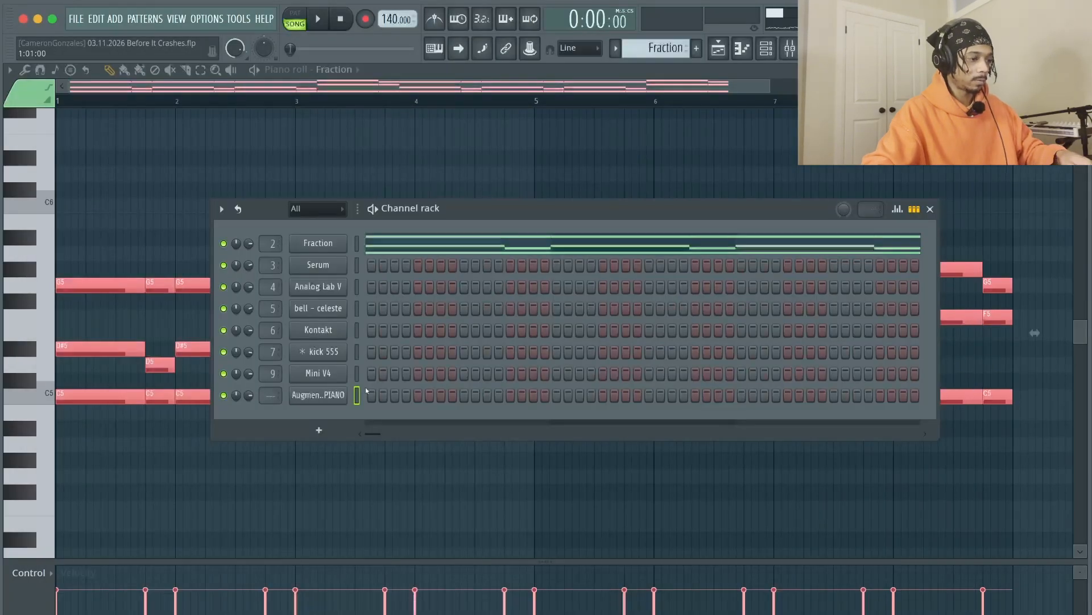
Copy the Fraction chord notes into the Augmented GRAND PIANO channel and audition the pattern.
click(357, 243)
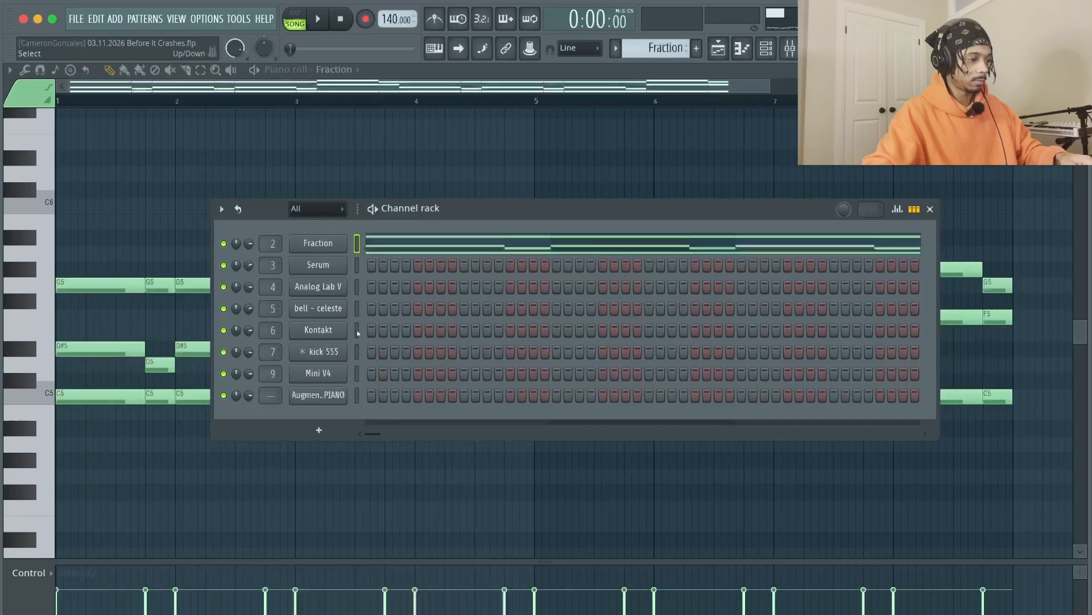
click(358, 395)
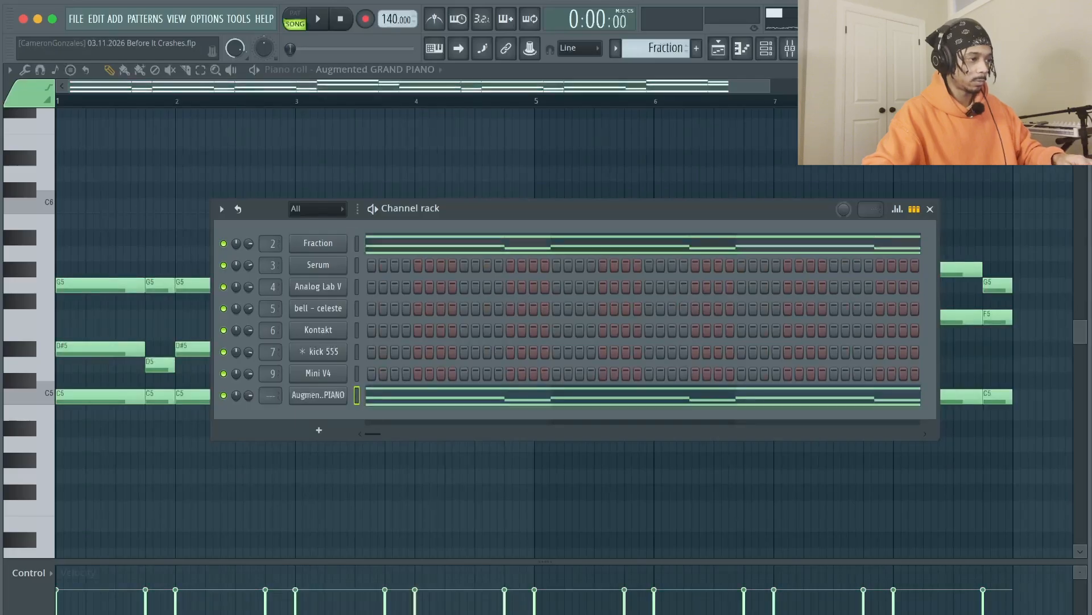
click(296, 14)
key(space)
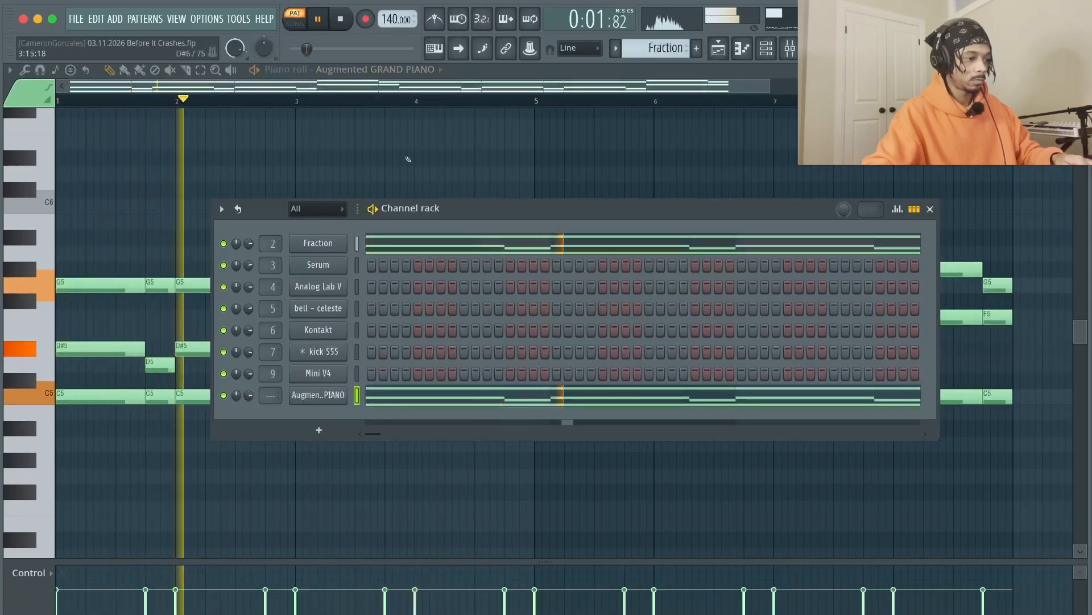
key(space)
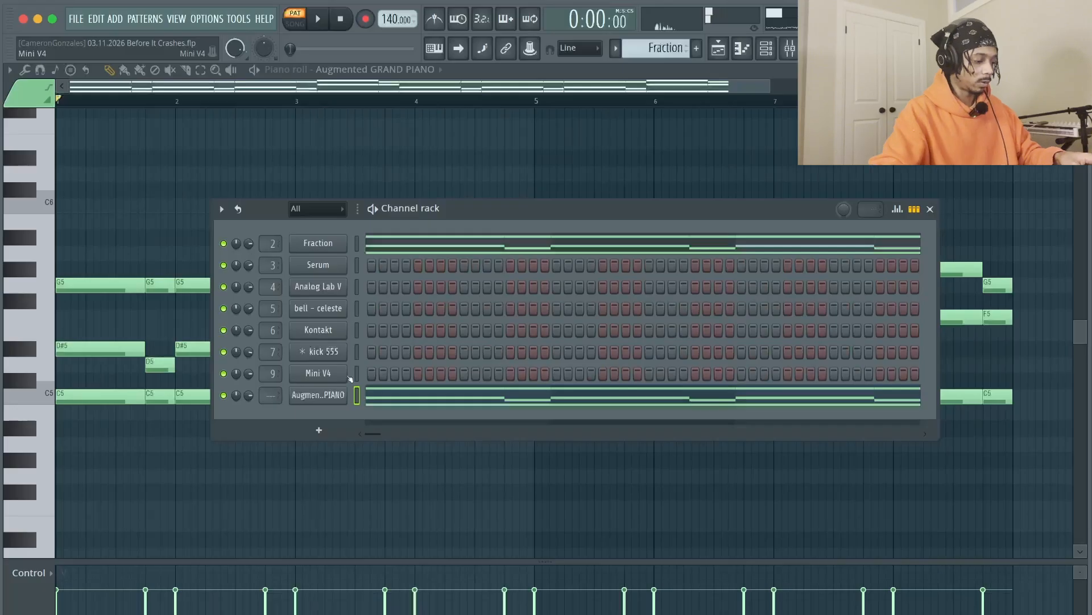
Move the Augmented GRAND PIANO chord notes out of the Fraction pattern into a new Pattern 11.
key(super+x)
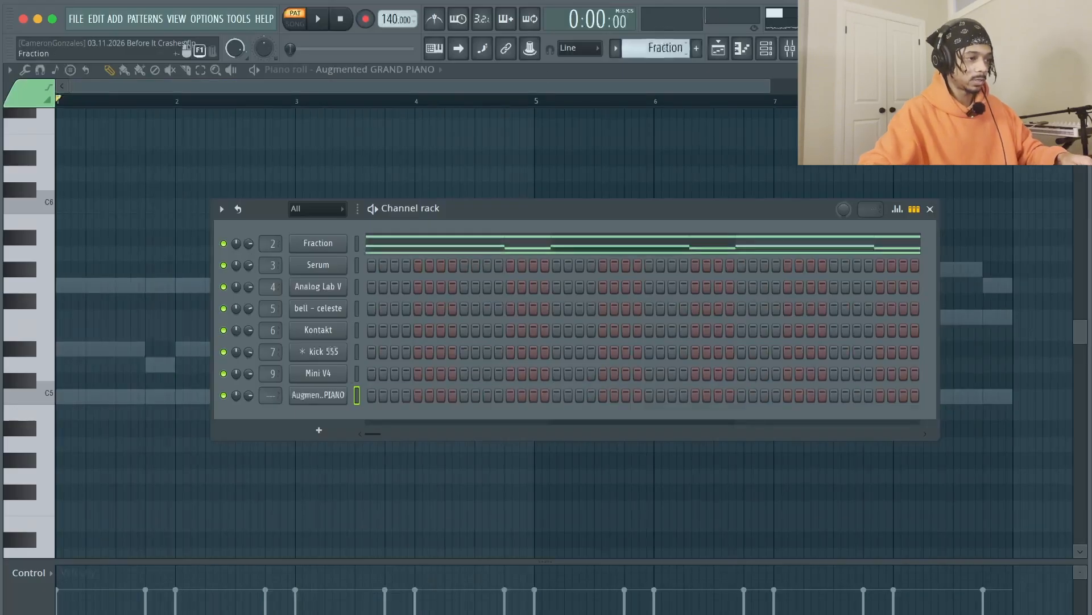
click(660, 47)
click(718, 187)
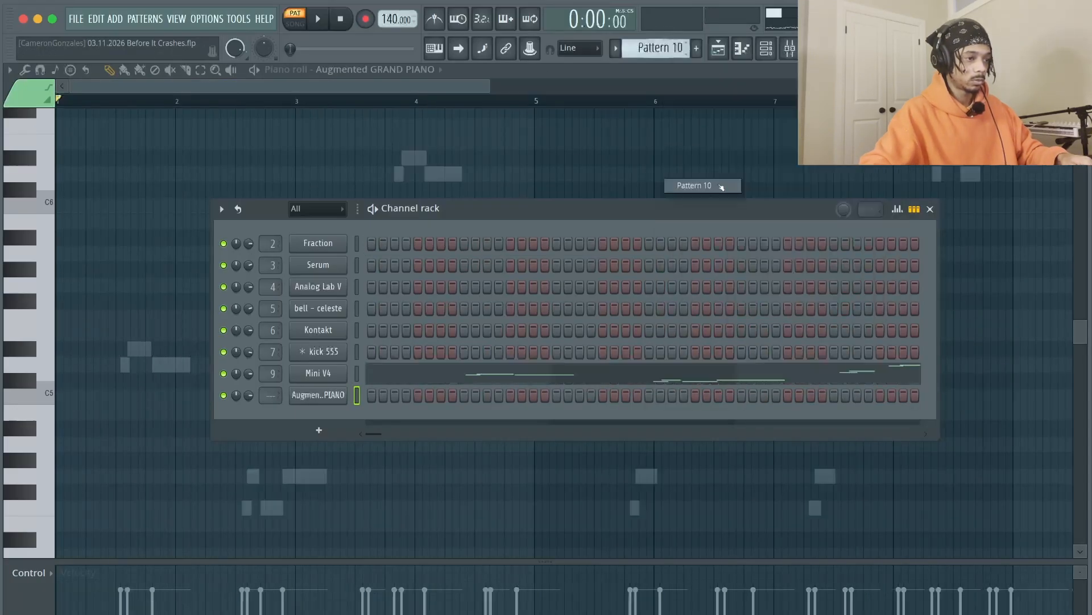
key(KP_Add)
key(super+v)
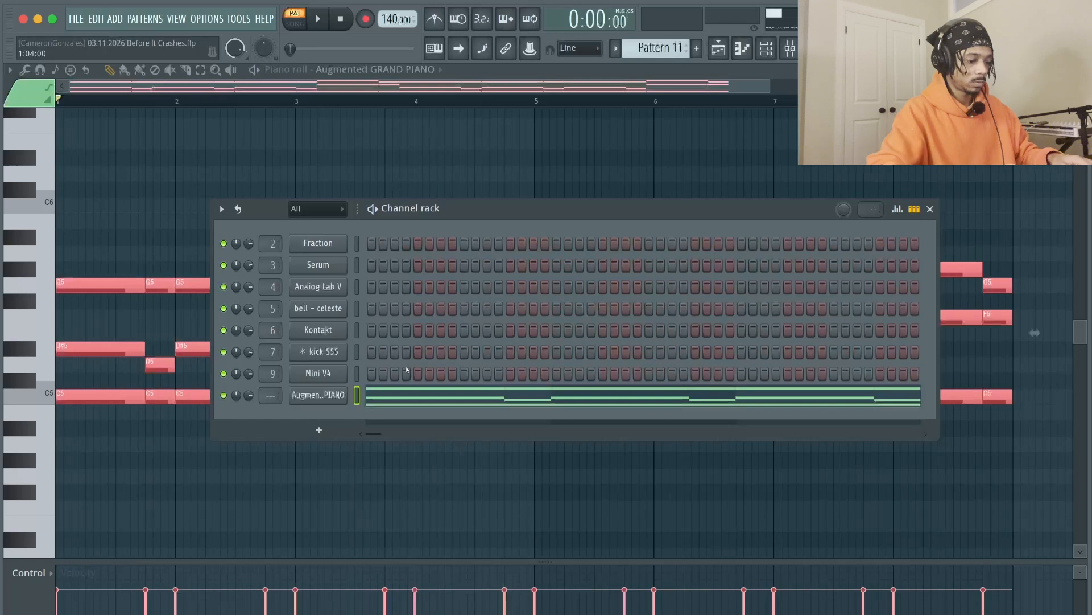
Insert an empty playlist track between the Fraction and Serum tracks.
key(F9)
click(718, 48)
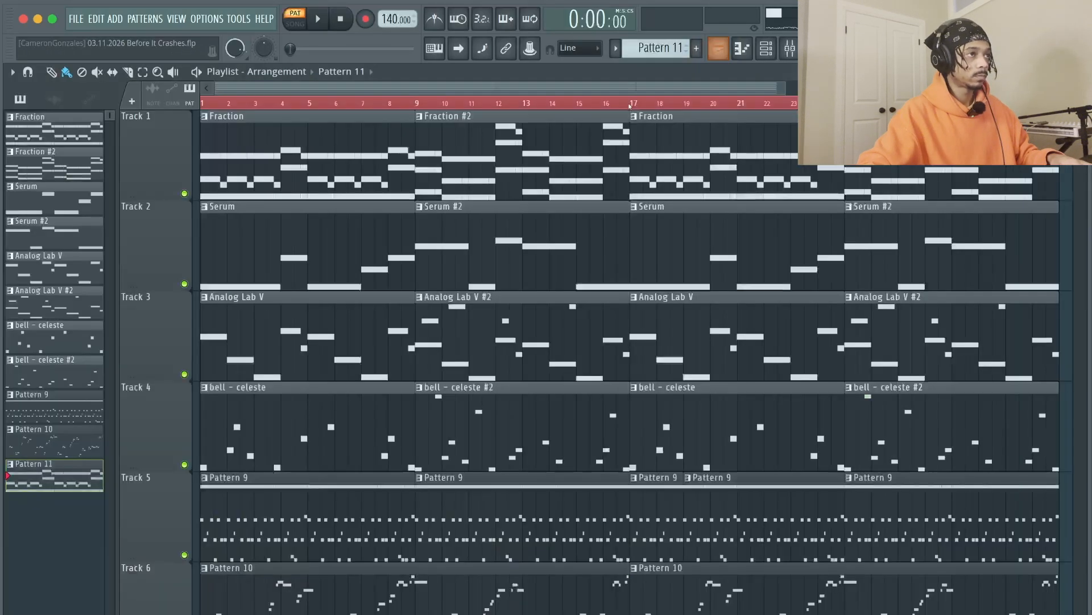
right_click(170, 203)
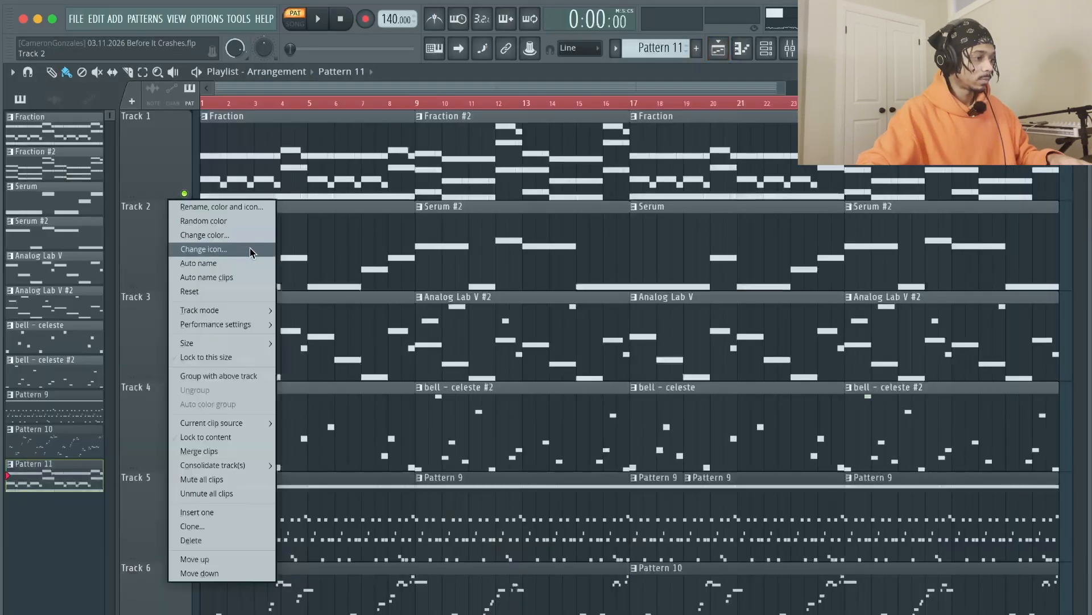
click(231, 510)
Duplicate all clips of the 32-bar arrangement so the copy starts at bar 33, and deselect them.
scroll(392, 444, down, 3)
scroll(420, 433, down, 2)
scroll(420, 433, up, 3)
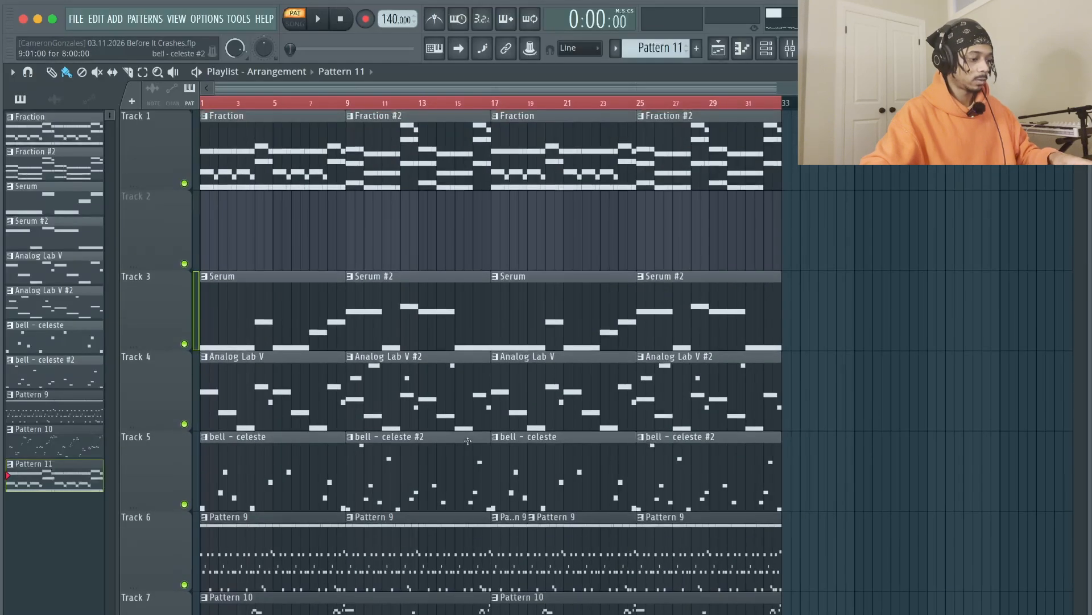
scroll(468, 441, up, 2)
scroll(468, 441, down, 3)
key(ctrl+a)
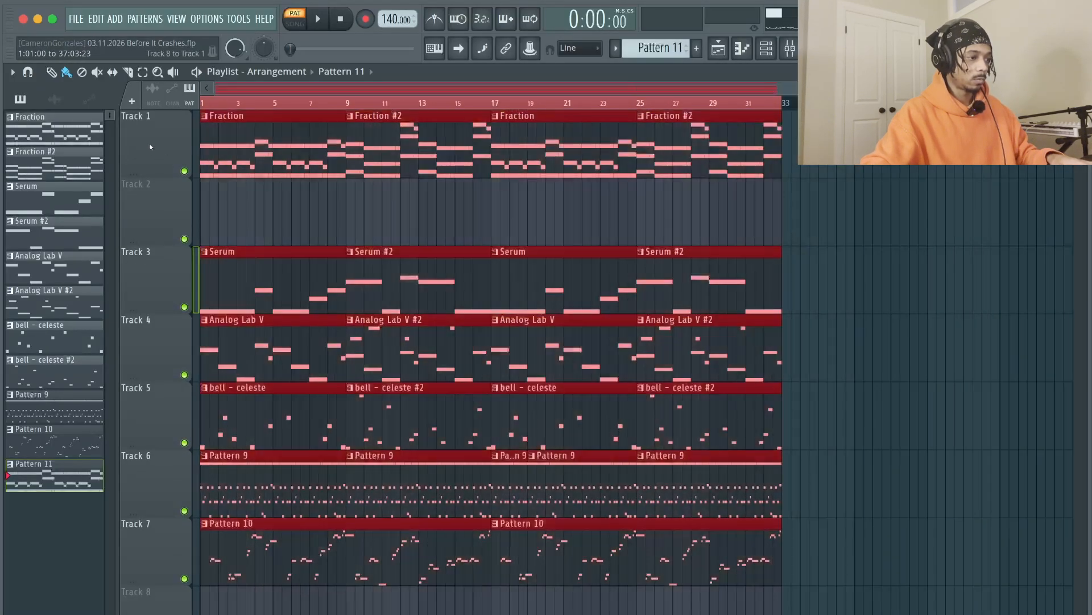
drag(265, 161, 846, 169)
click(304, 300)
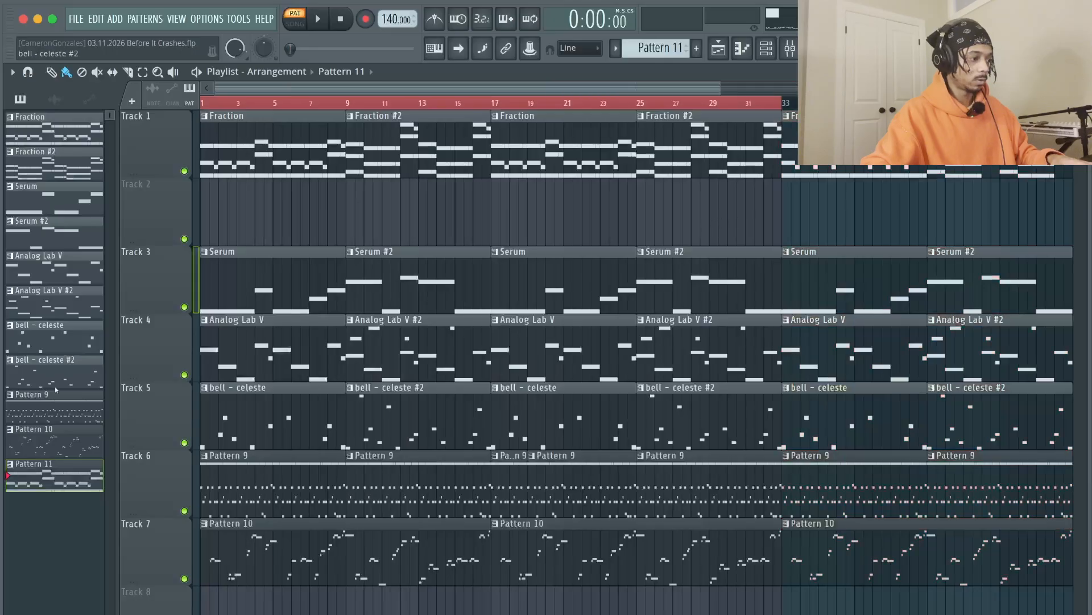
Place Pattern 11 clips on Track 2 at bars 33 and 49.
click(789, 207)
key(ctrl+a)
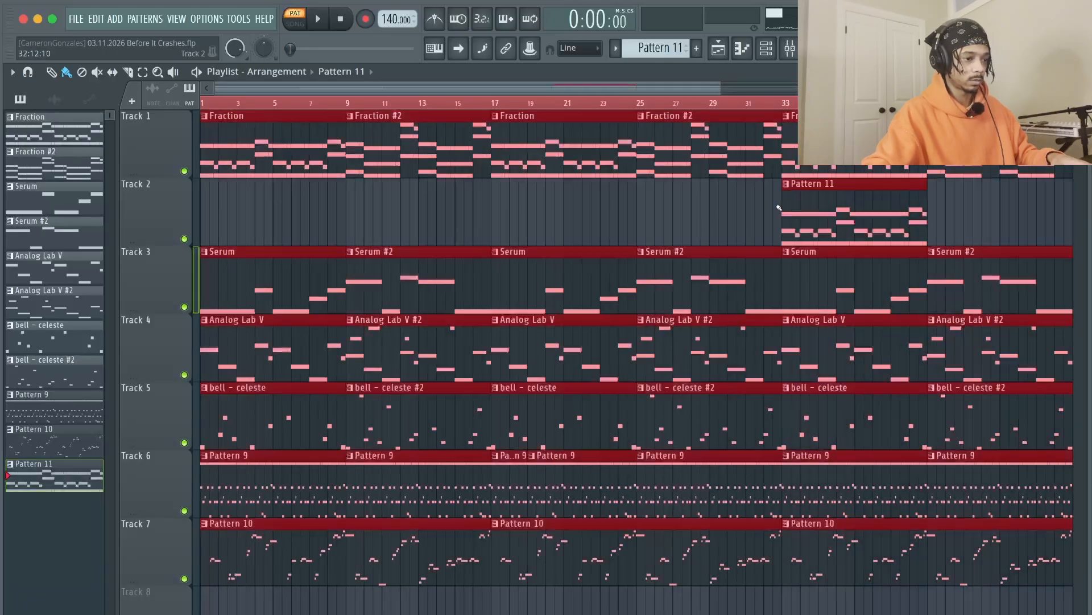
scroll(691, 206, down, 2)
click(670, 211)
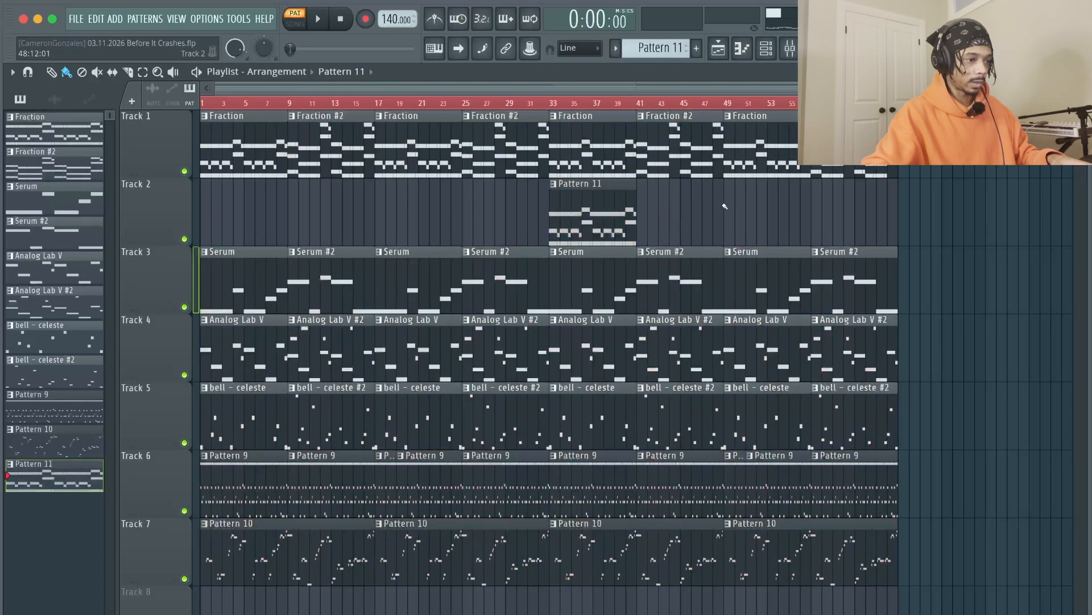
click(711, 202)
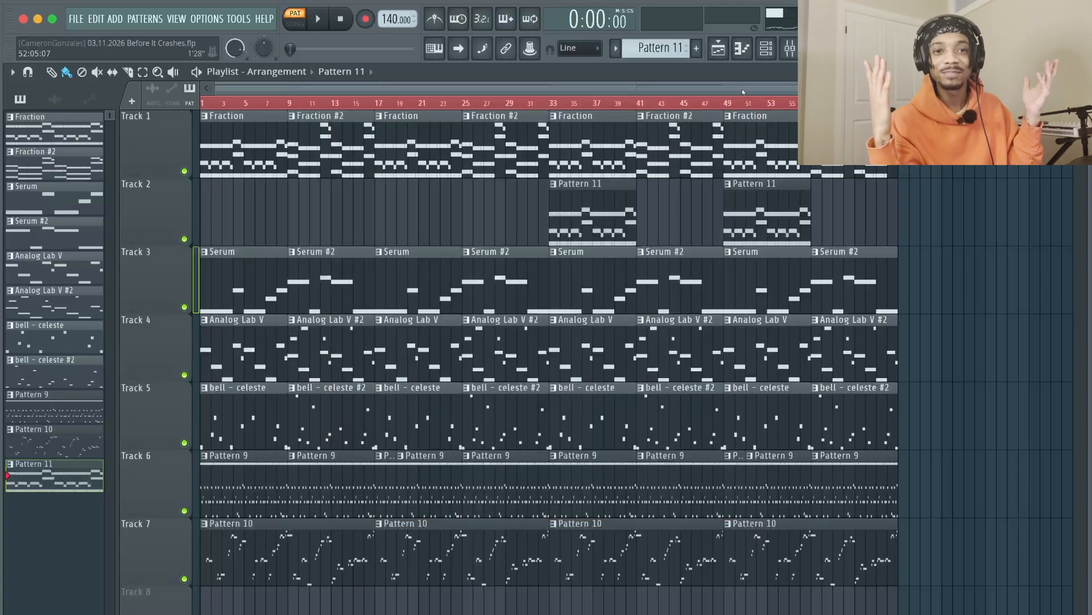
Play the song from the start and view the Pattern 10 Mini V4 notes in the piano roll.
key(space)
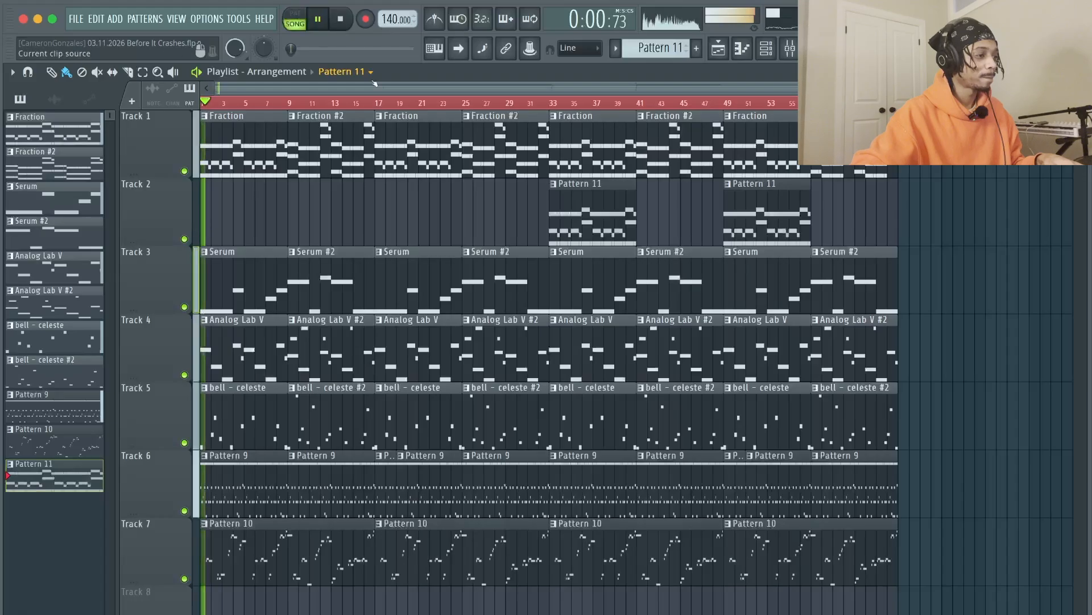
scroll(411, 77, up, 2)
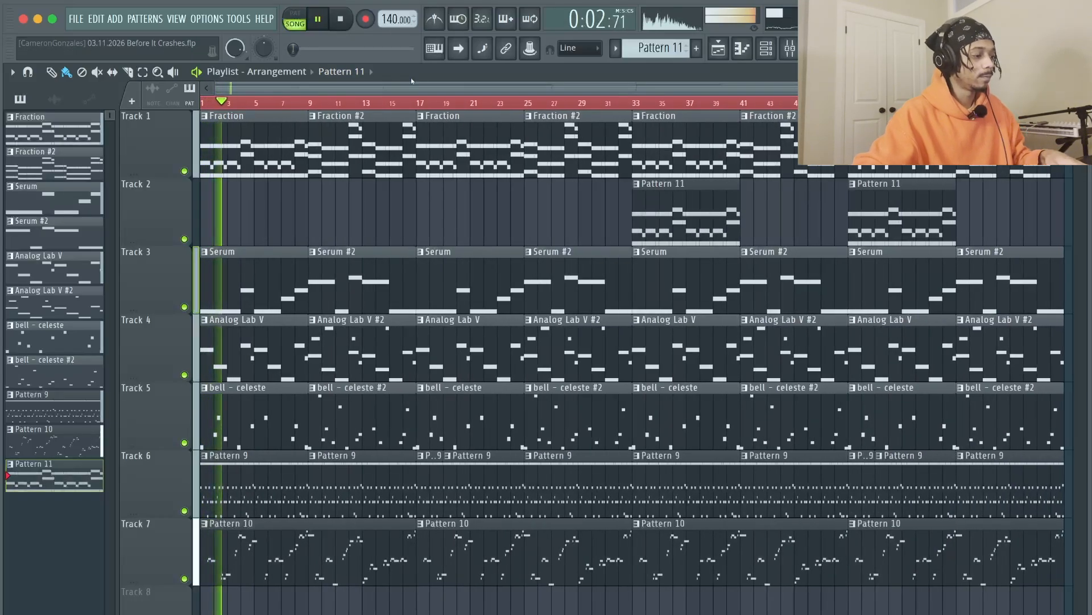
double_click(246, 556)
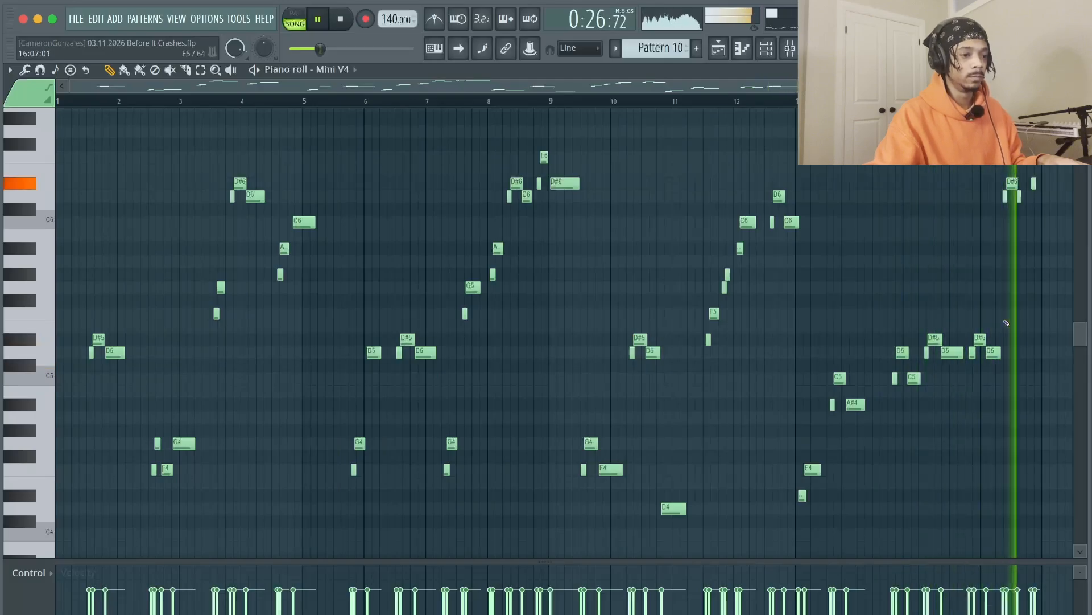
Copy the Pattern 11 clip at bar 33 on Track 2 to bar 17 in the playlist.
click(720, 50)
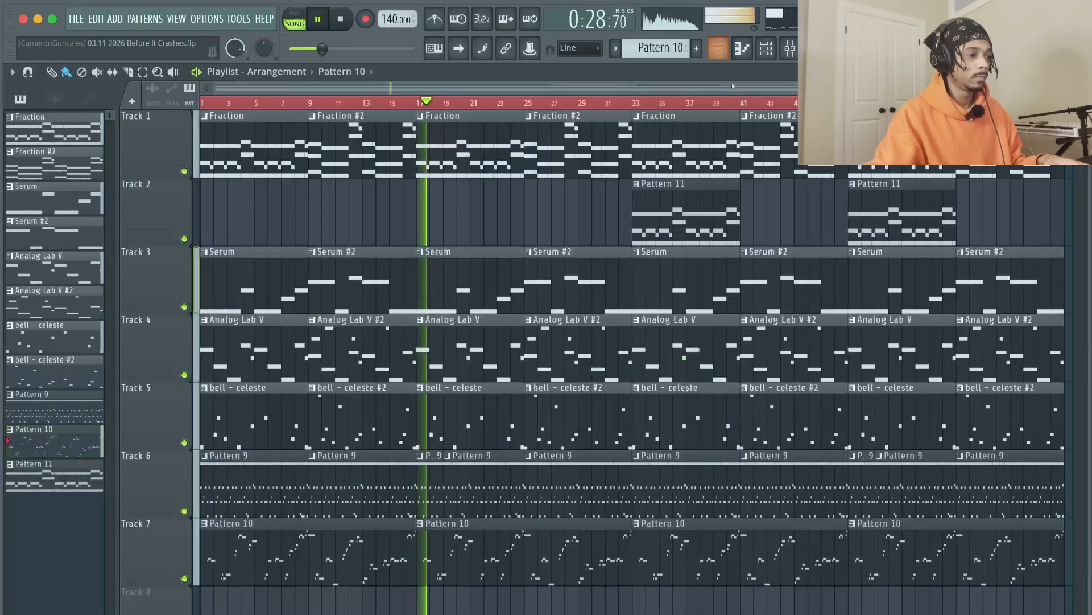
shift+drag(701, 223, 487, 227)
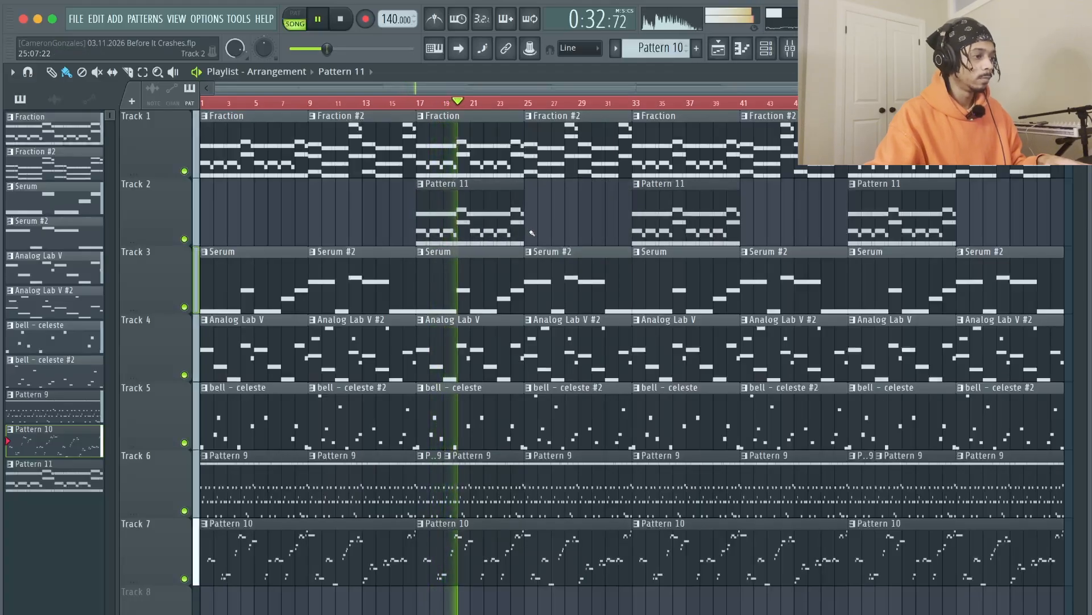
Lower the Augmented GRAND PIANO mixer track's volume to -2.7 dB and return to the playlist.
click(789, 49)
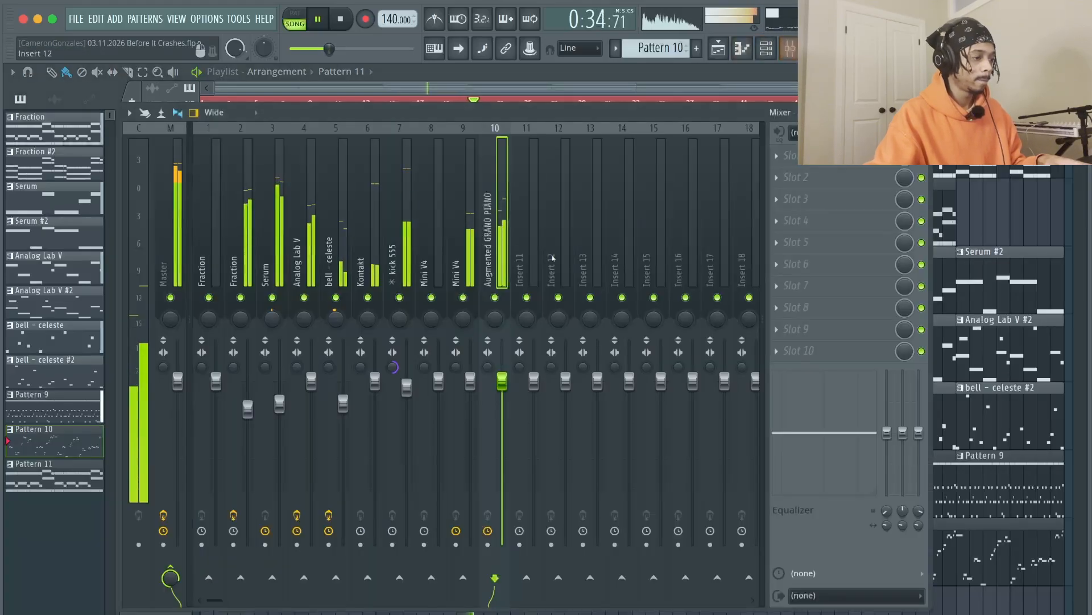
drag(504, 362, 504, 366)
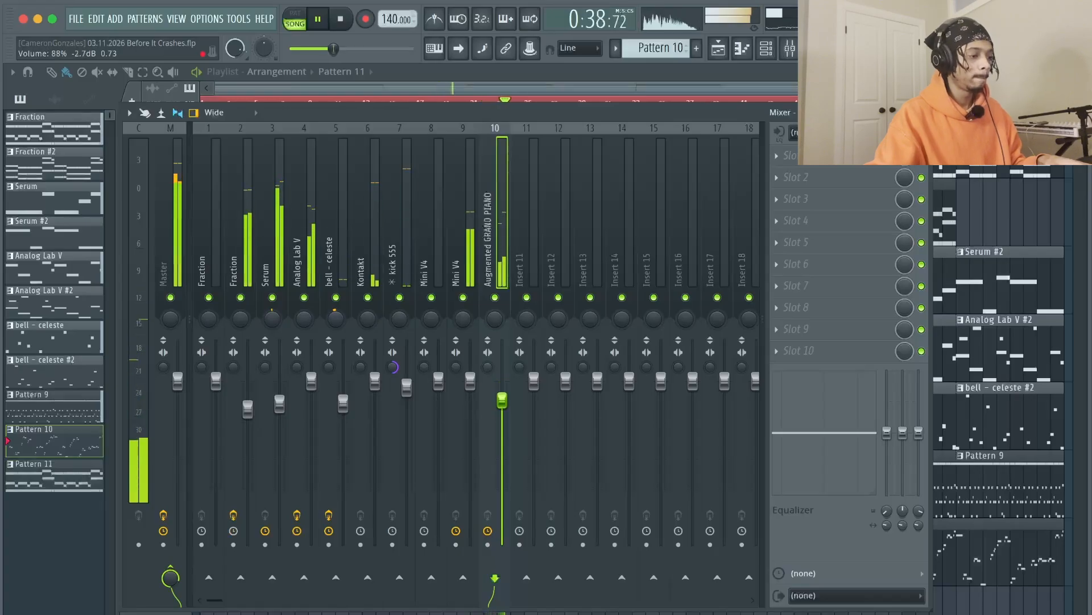
click(790, 49)
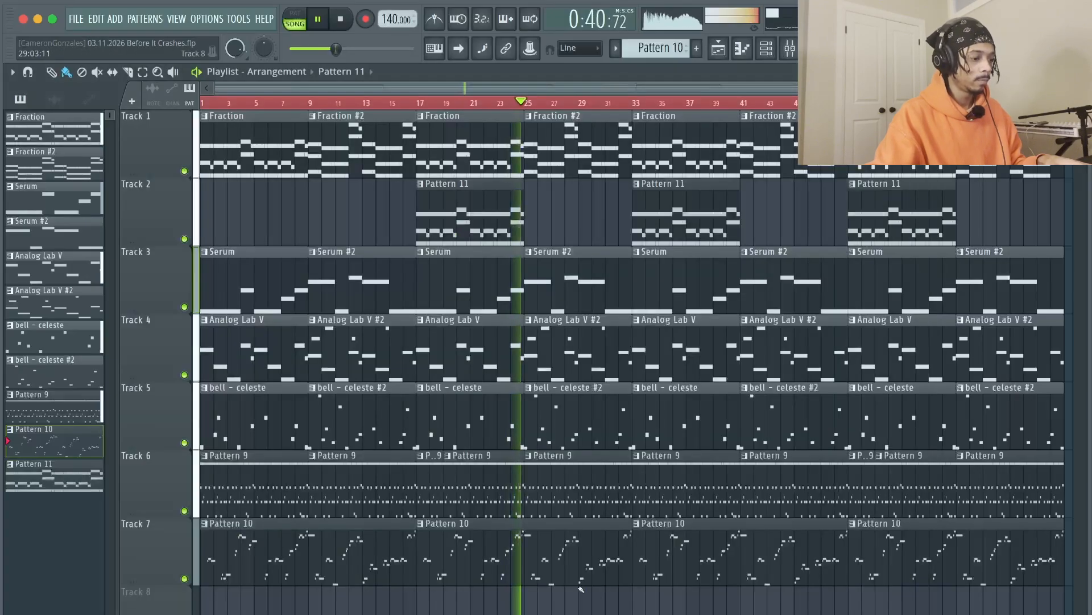
Delete the Pattern 10 clips at bars 33 and 49 on Track 7.
scroll(578, 586, down, 1)
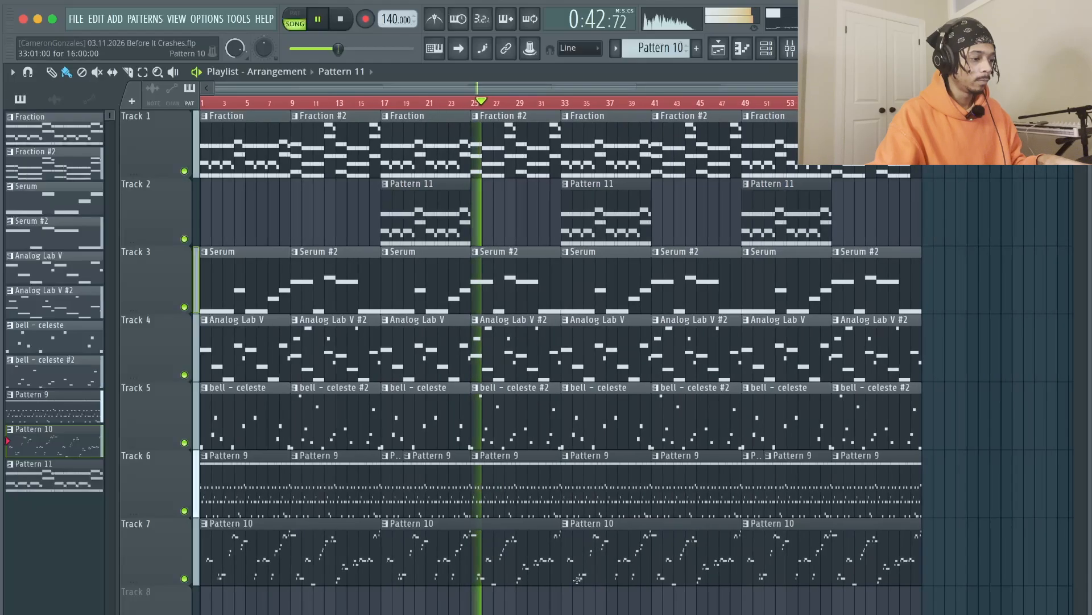
right_click(578, 574)
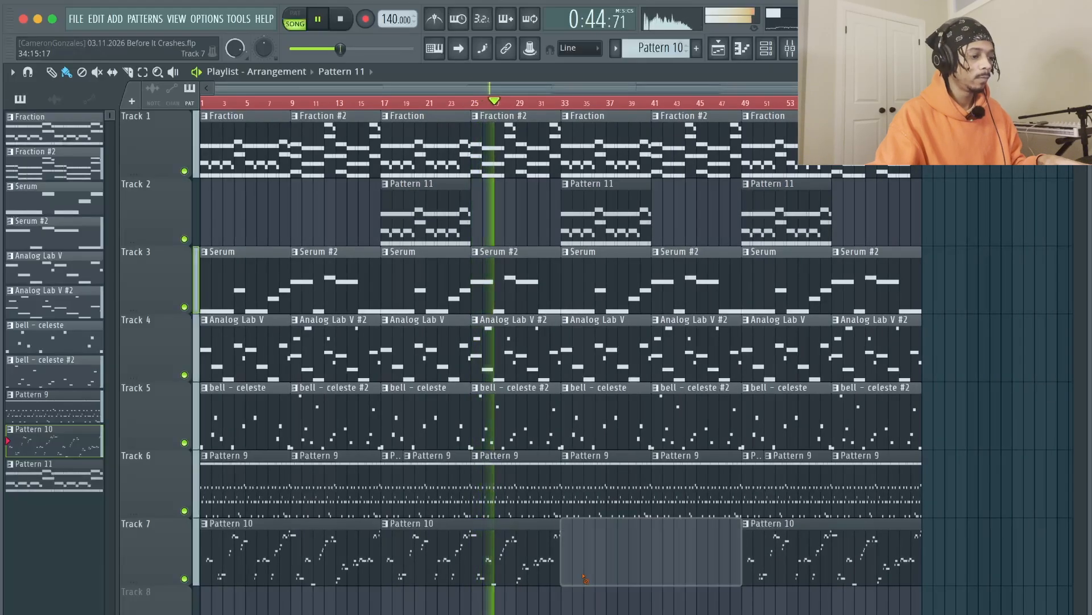
right_click(774, 562)
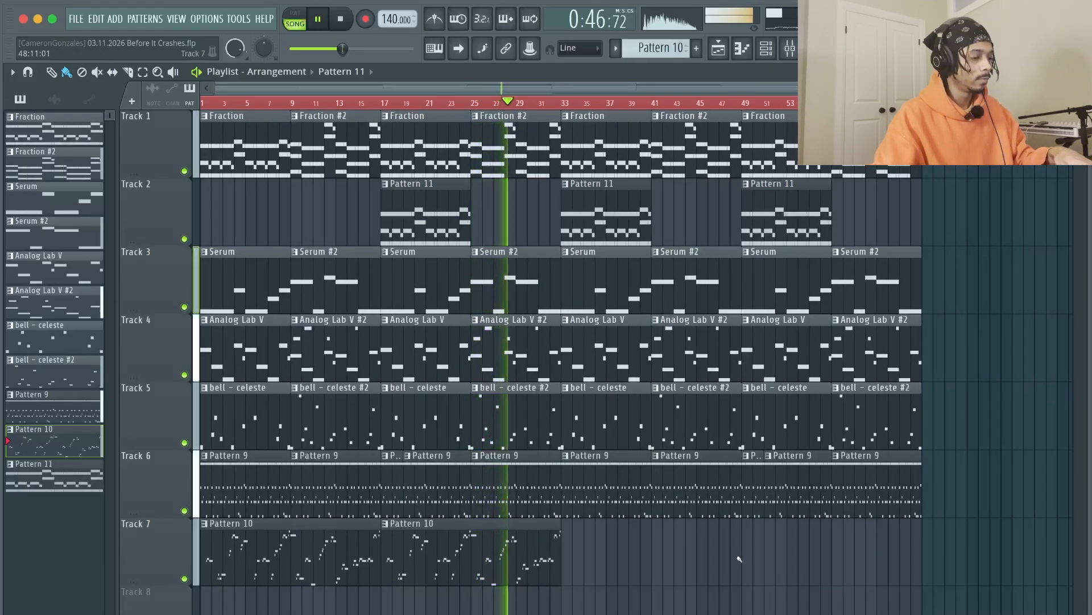
Remove the first two bars of the Pattern 9 drums at bars 33 and 49 on Track 6.
scroll(577, 541, up, 3)
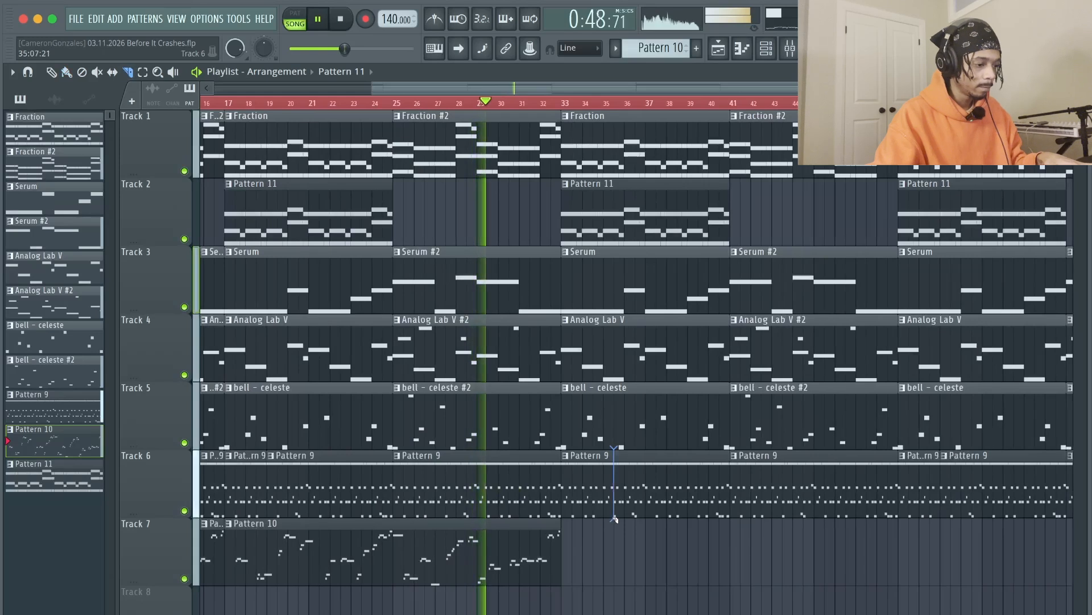
right_click(602, 509)
scroll(593, 369, down, 2)
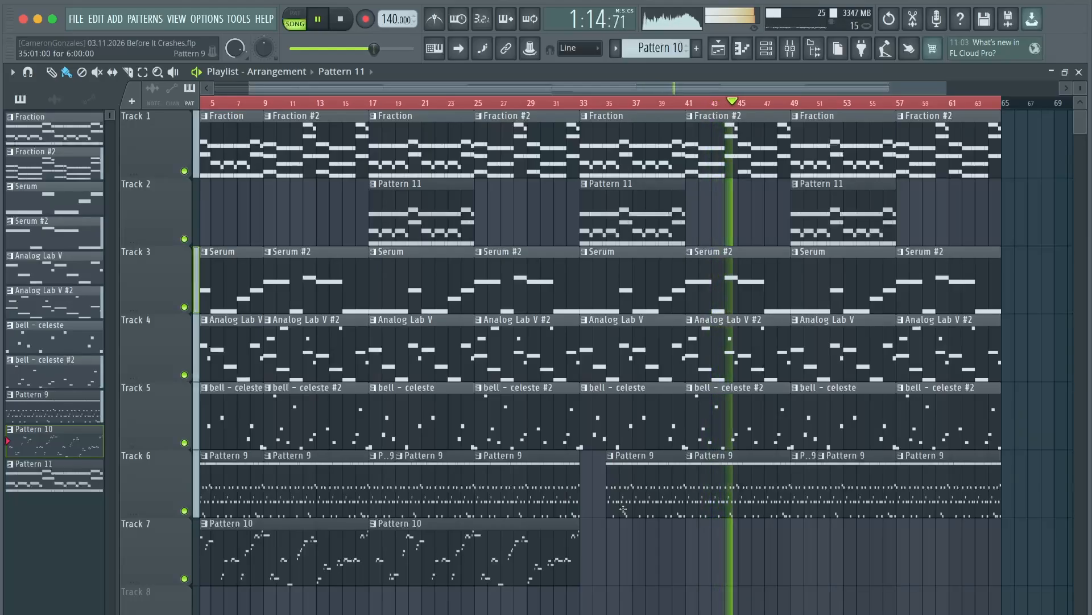
right_click(831, 497)
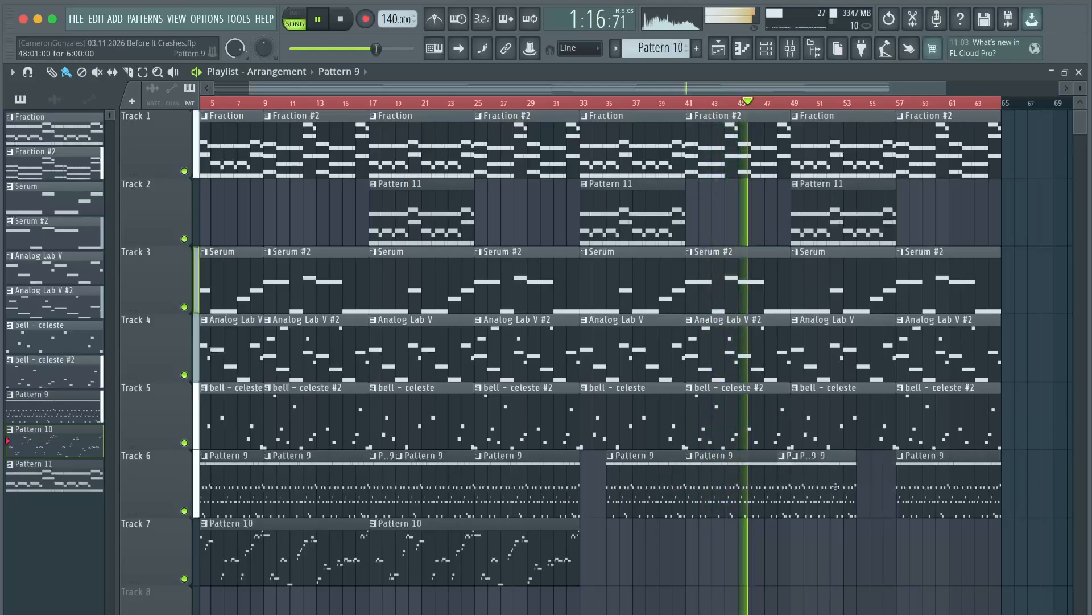
key(super+z)
right_click(810, 488)
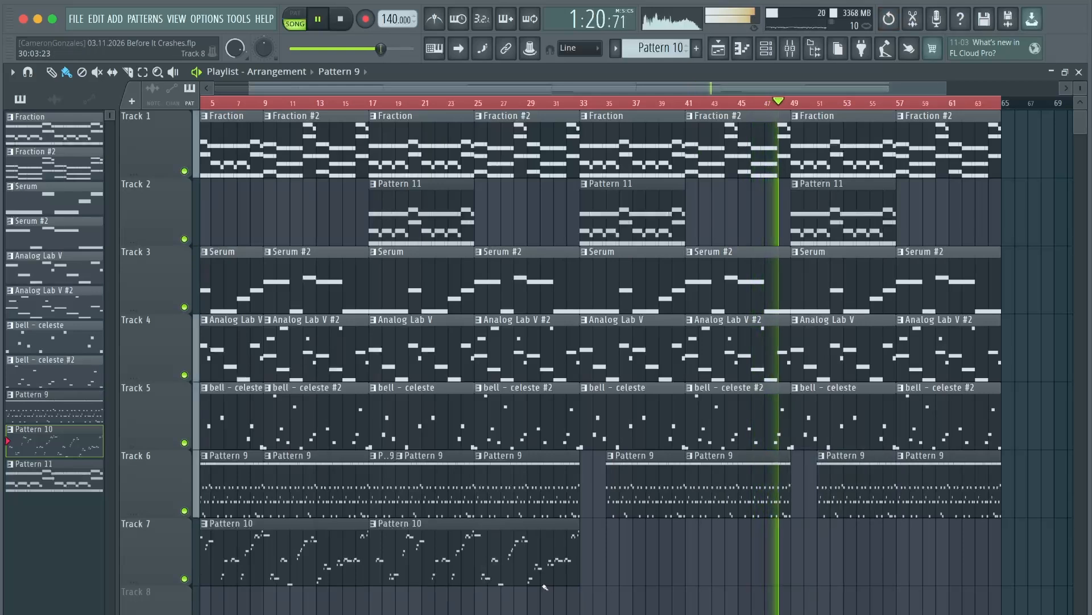
Place a 16-bar Pattern 10 clip at bar 49 on Track 7.
drag(892, 574, 865, 570)
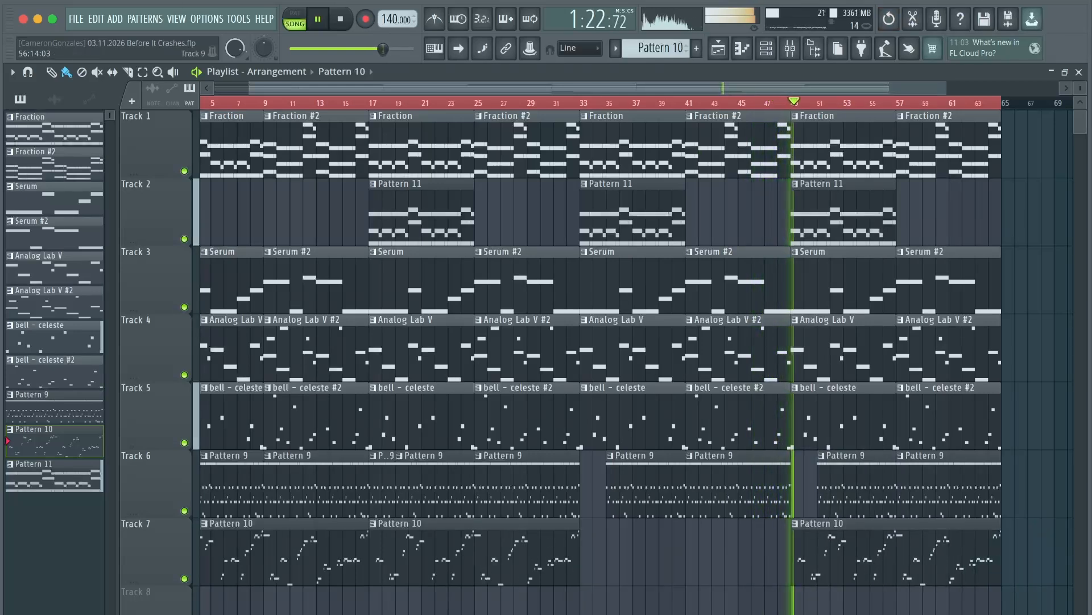